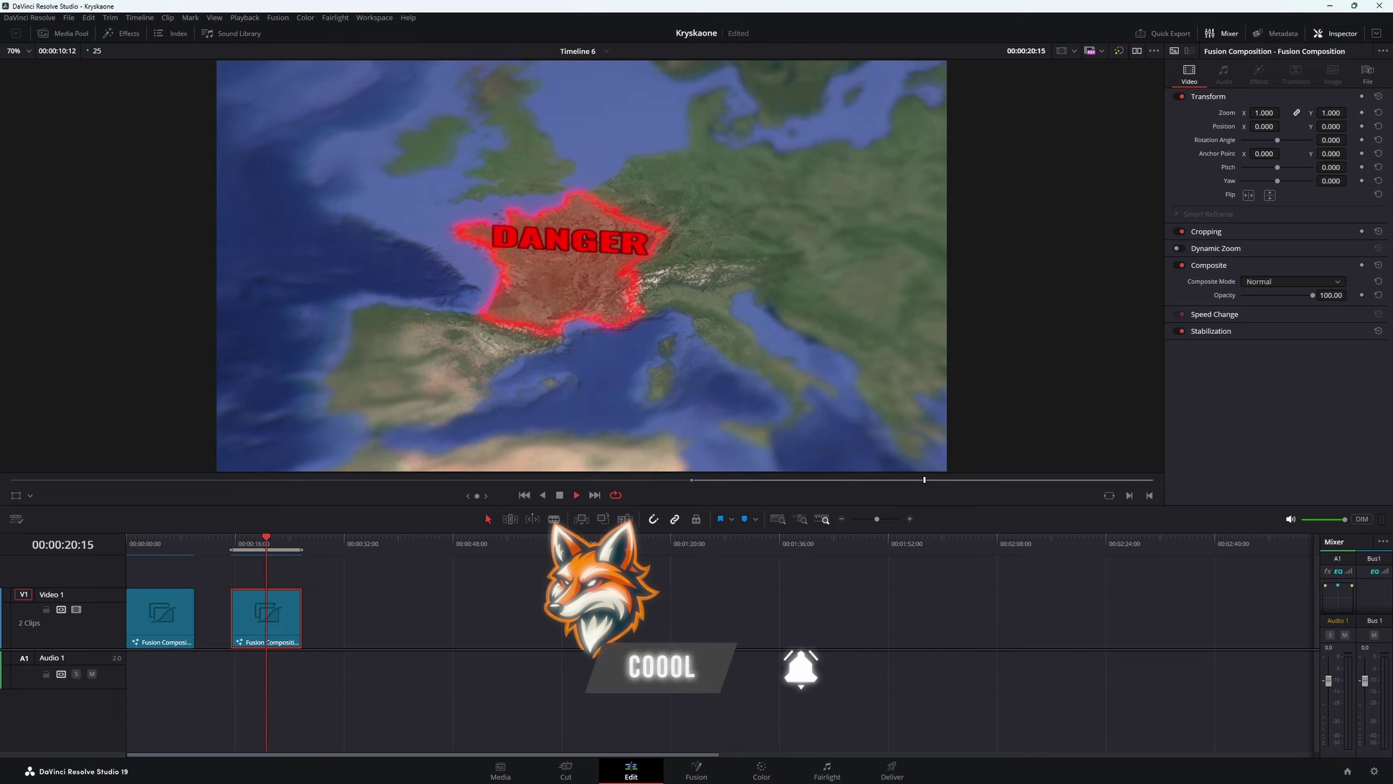
Step: Stop the glowing red France DANGER preview and scroll down the Pixabay 'carte' map results
key("space")
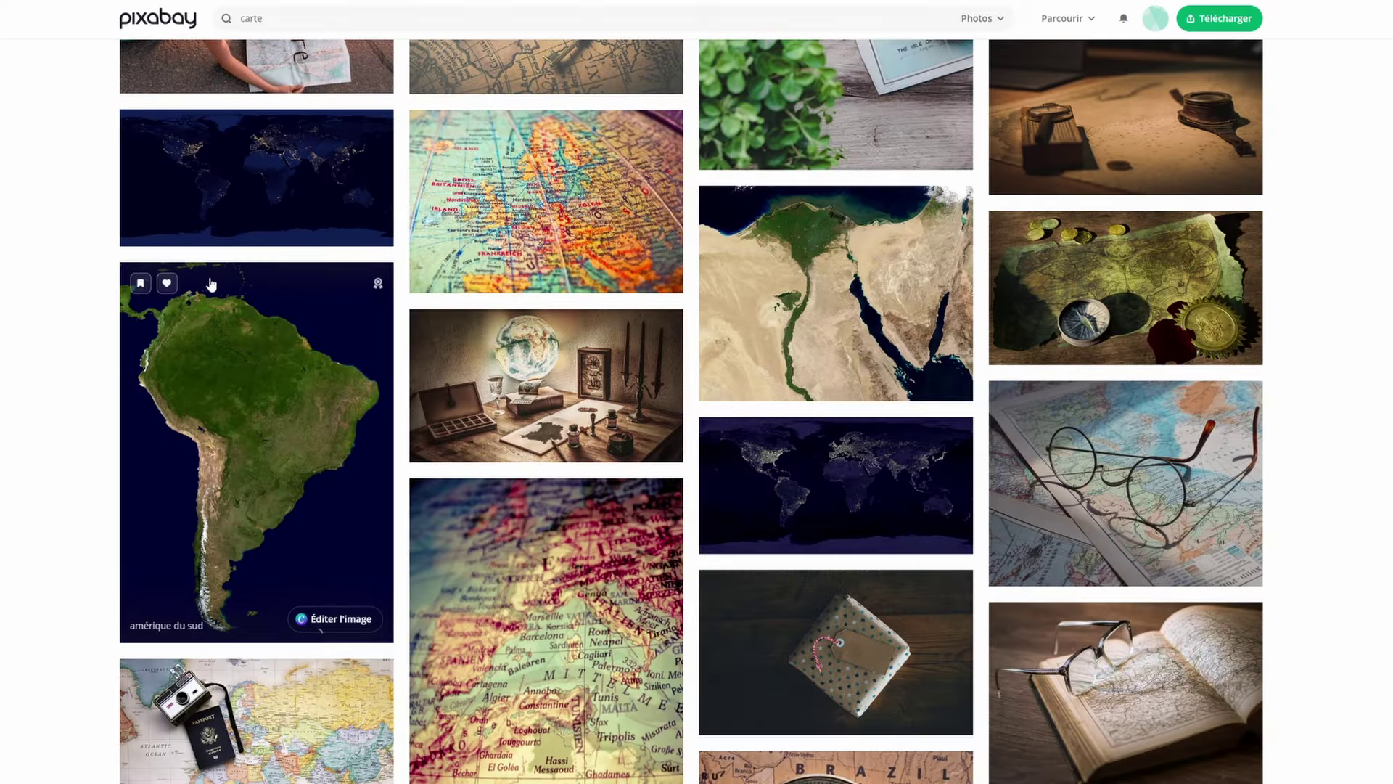
scroll(55, 364, "down", 7)
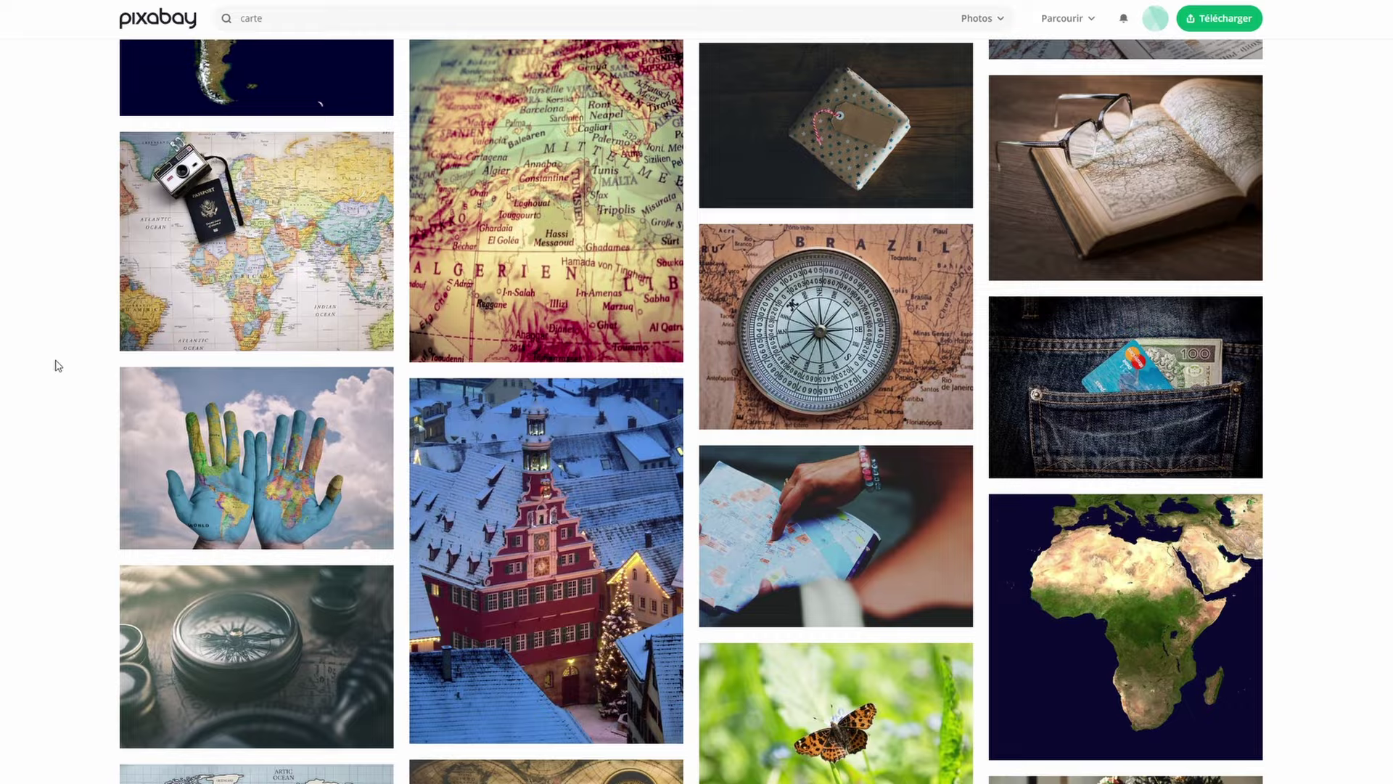
scroll(53, 363, "down", 3)
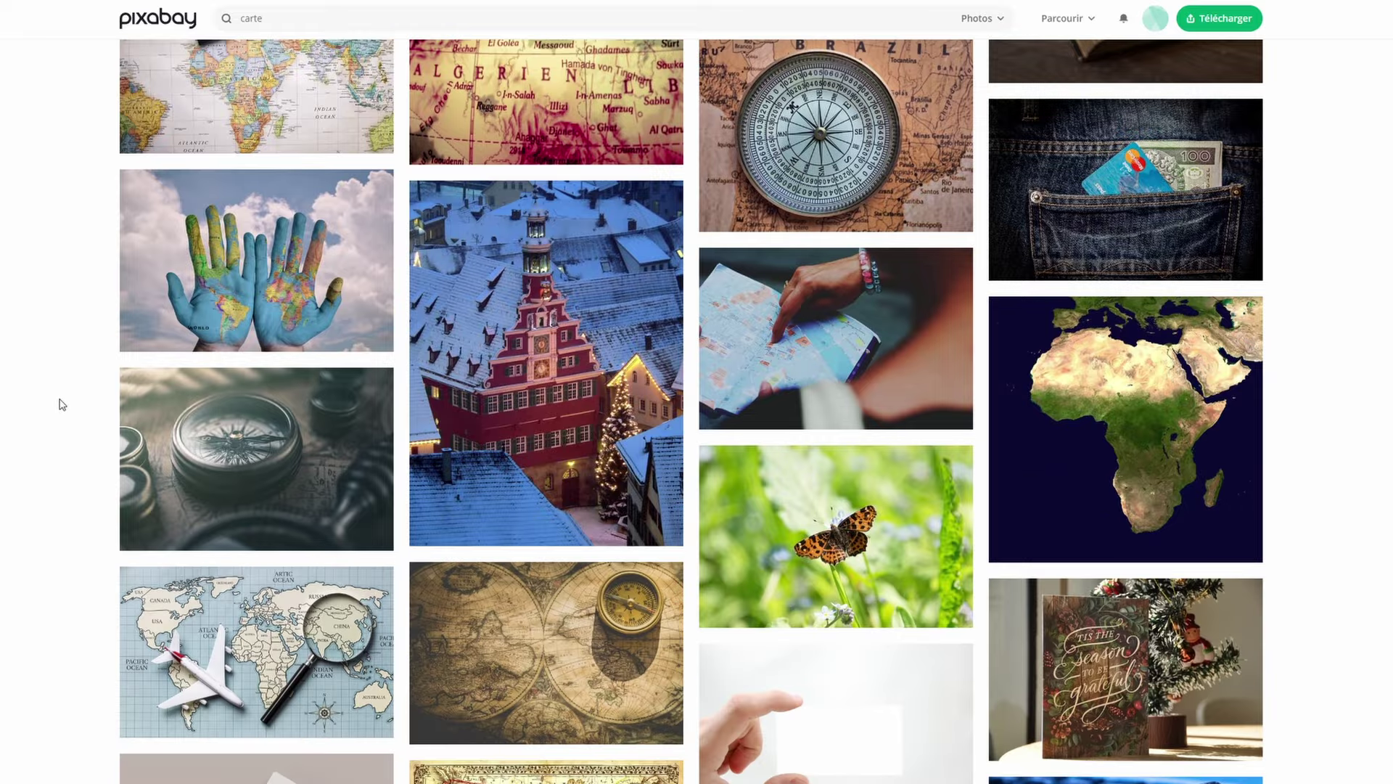
scroll(62, 404, "up", 3)
scroll(60, 399, "up", 7)
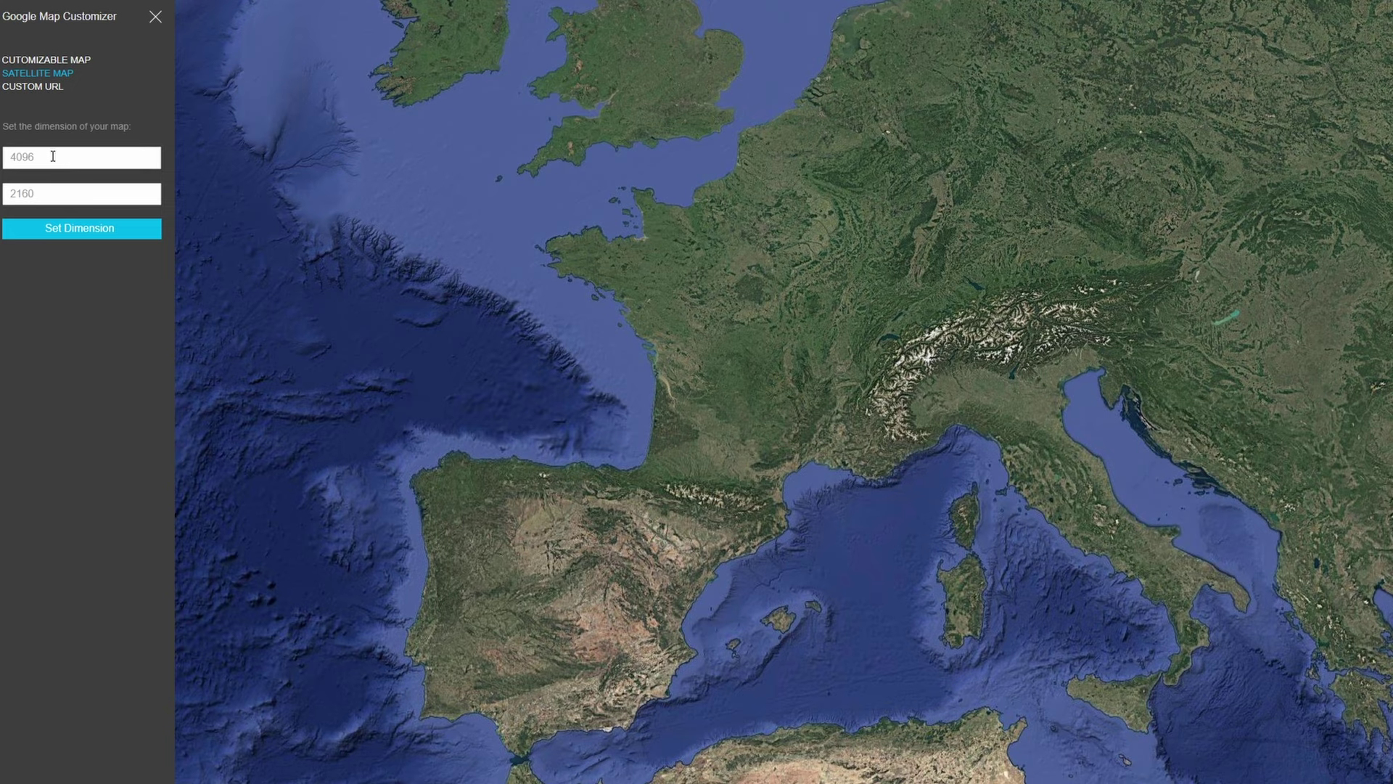
Step: Hide the side panel and frame the full-screen satellite map on Europe and the Mediterranean
left_click(155, 17)
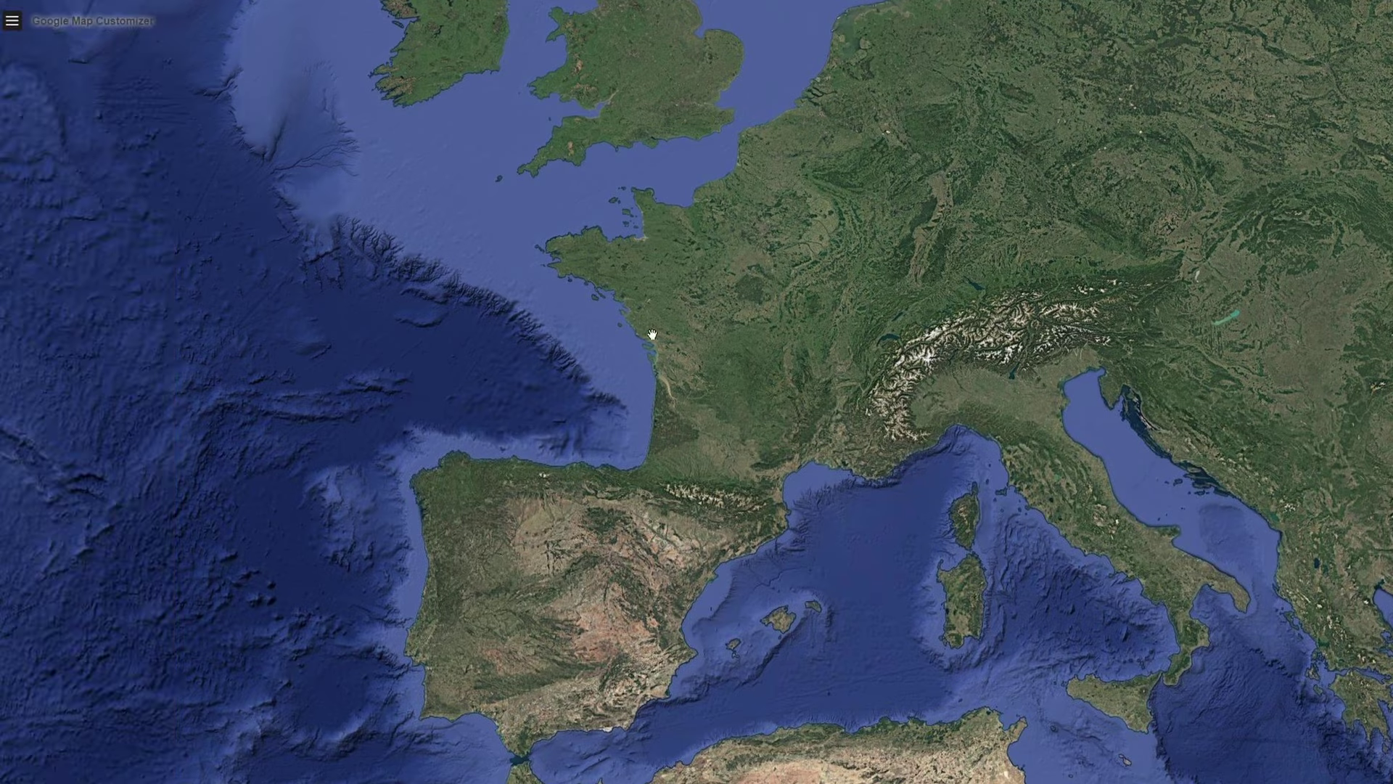
scroll(651, 334, "down", 1)
scroll(652, 334, "down", 1)
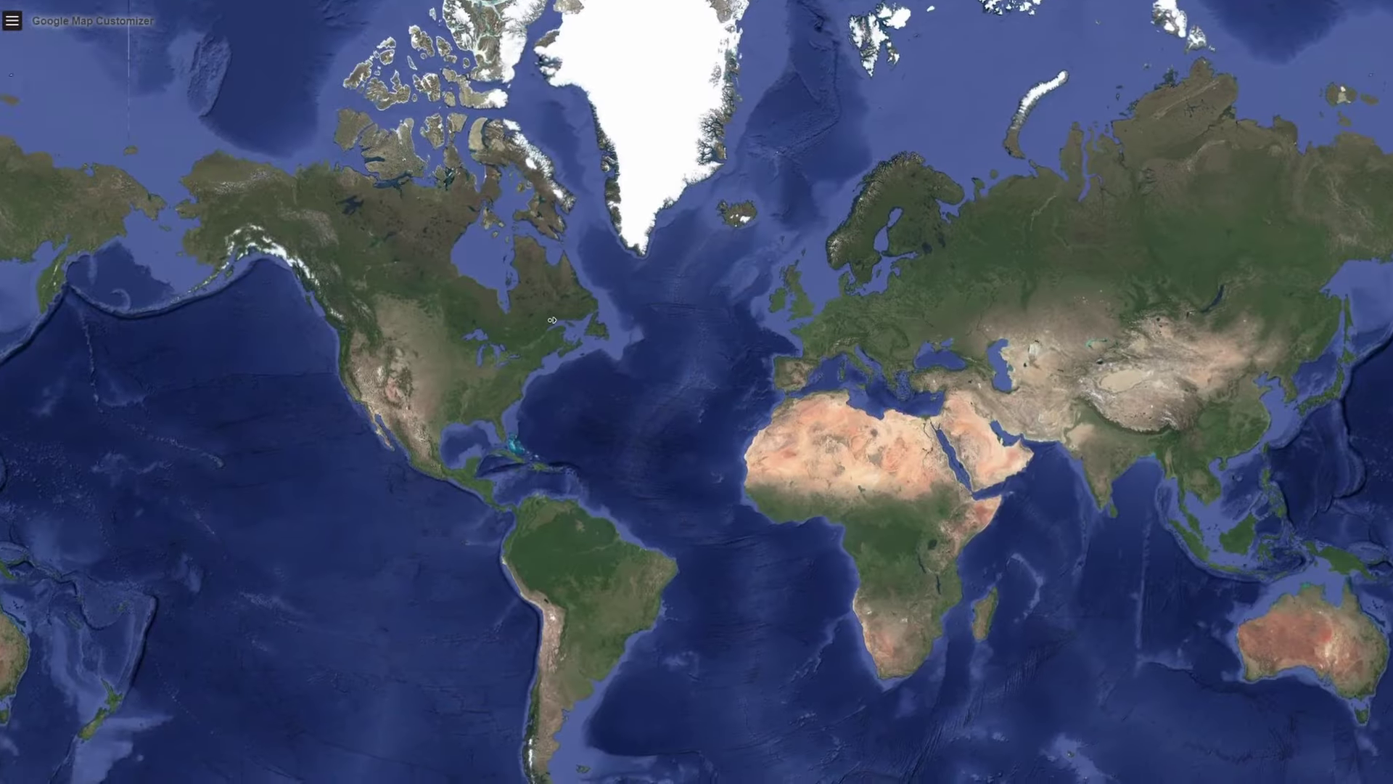
left_click_drag(376, 324, 622, 335)
scroll(637, 327, "up", 4)
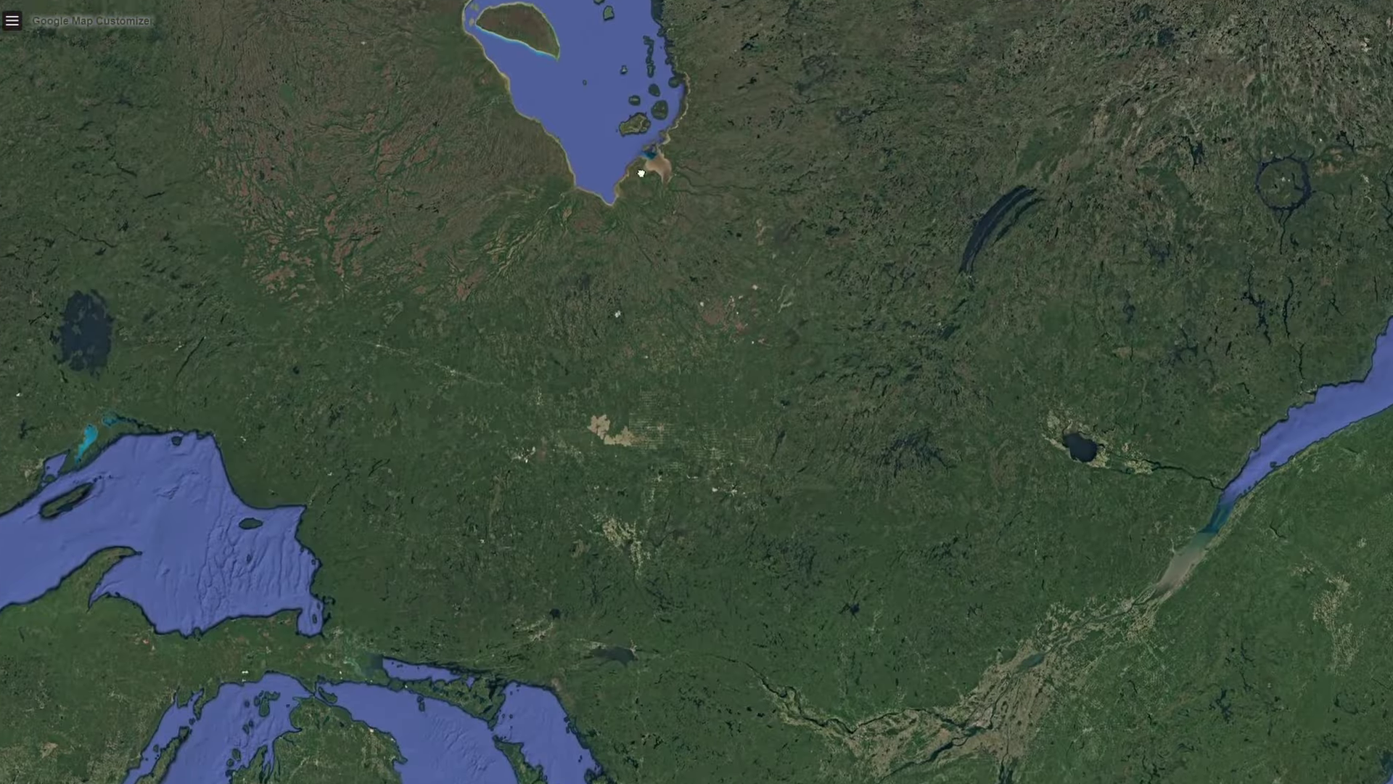
scroll(861, 341, "down", 4)
left_click_drag(1161, 362, 824, 379)
scroll(824, 379, "up", 2)
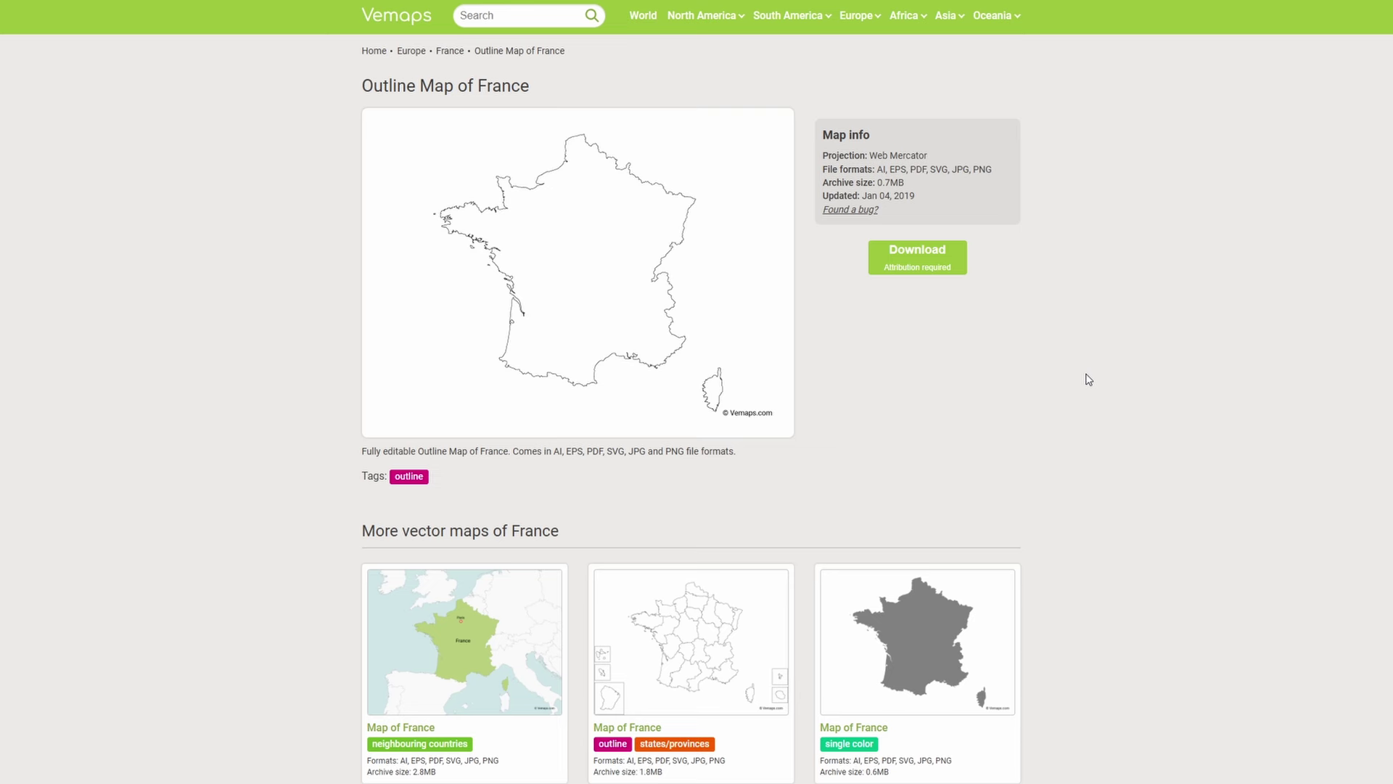
Step: Scroll the Outline Map of France page and browse the North America, South America and Europe country lists
scroll(1088, 379, "down", 1)
scroll(1119, 392, "up", 1)
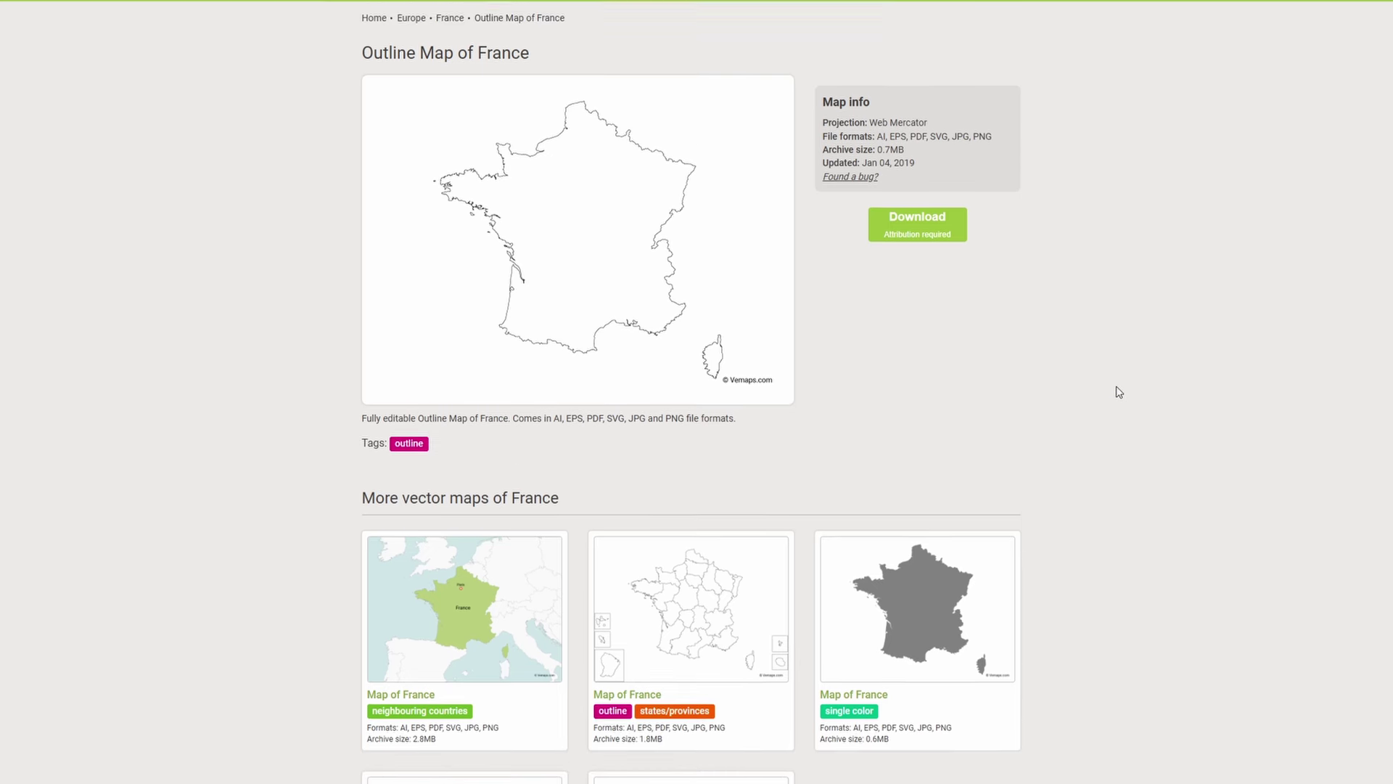
scroll(1119, 391, "up", 1)
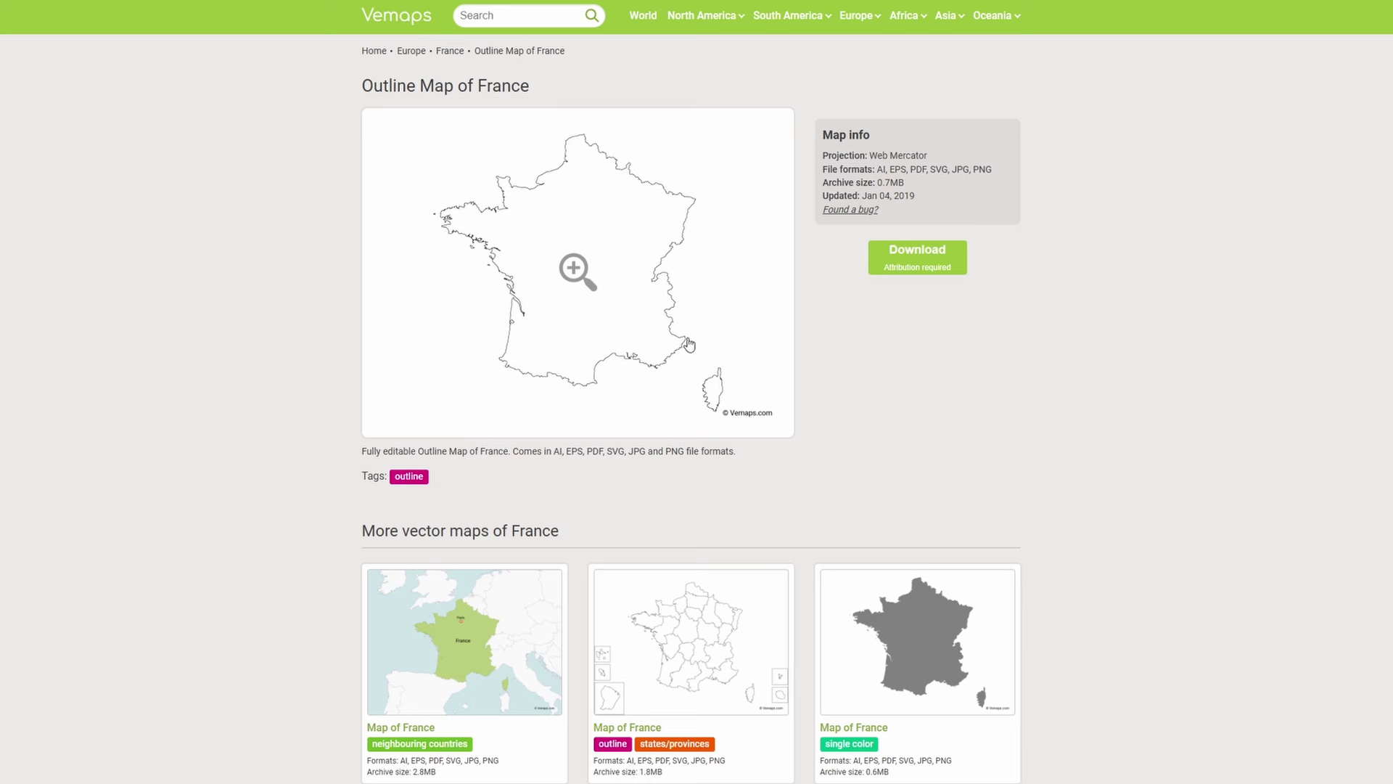
left_click(740, 18)
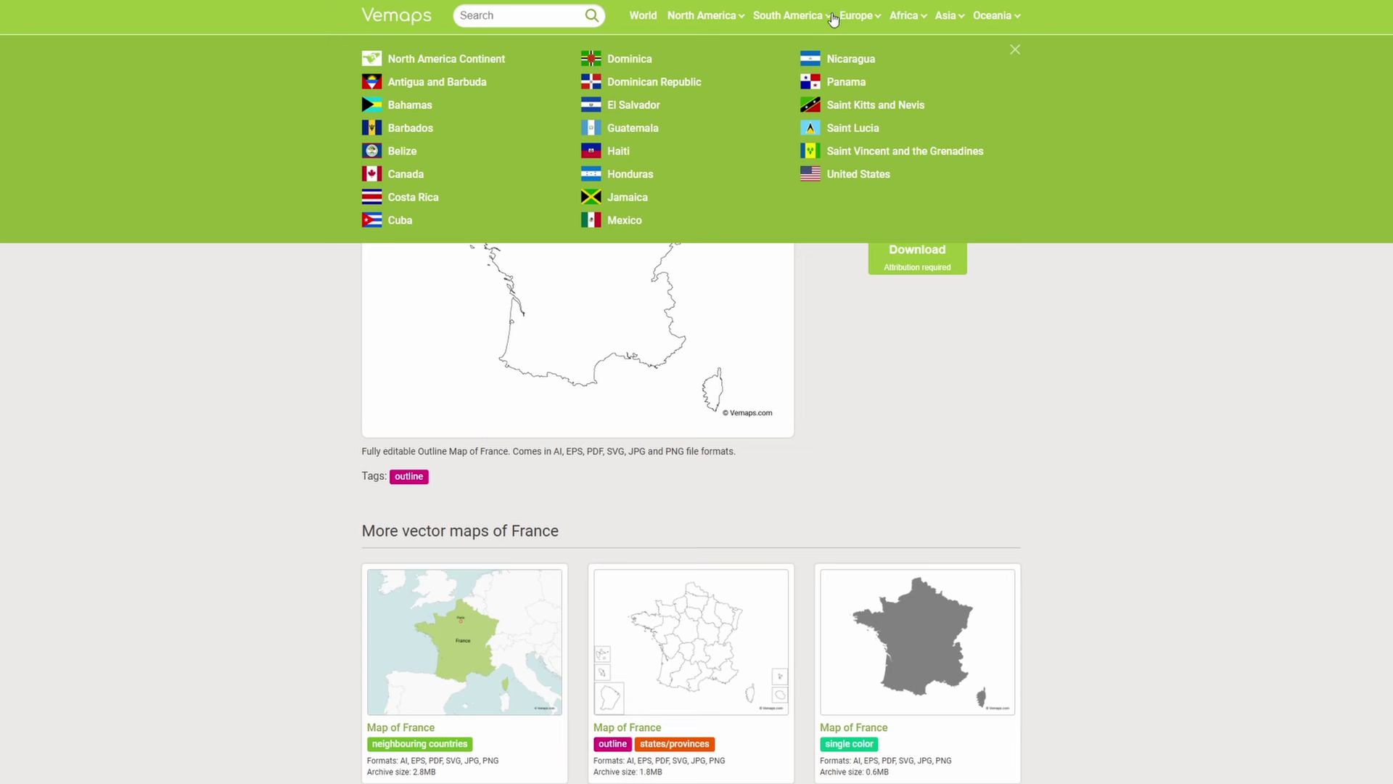
left_click(829, 17)
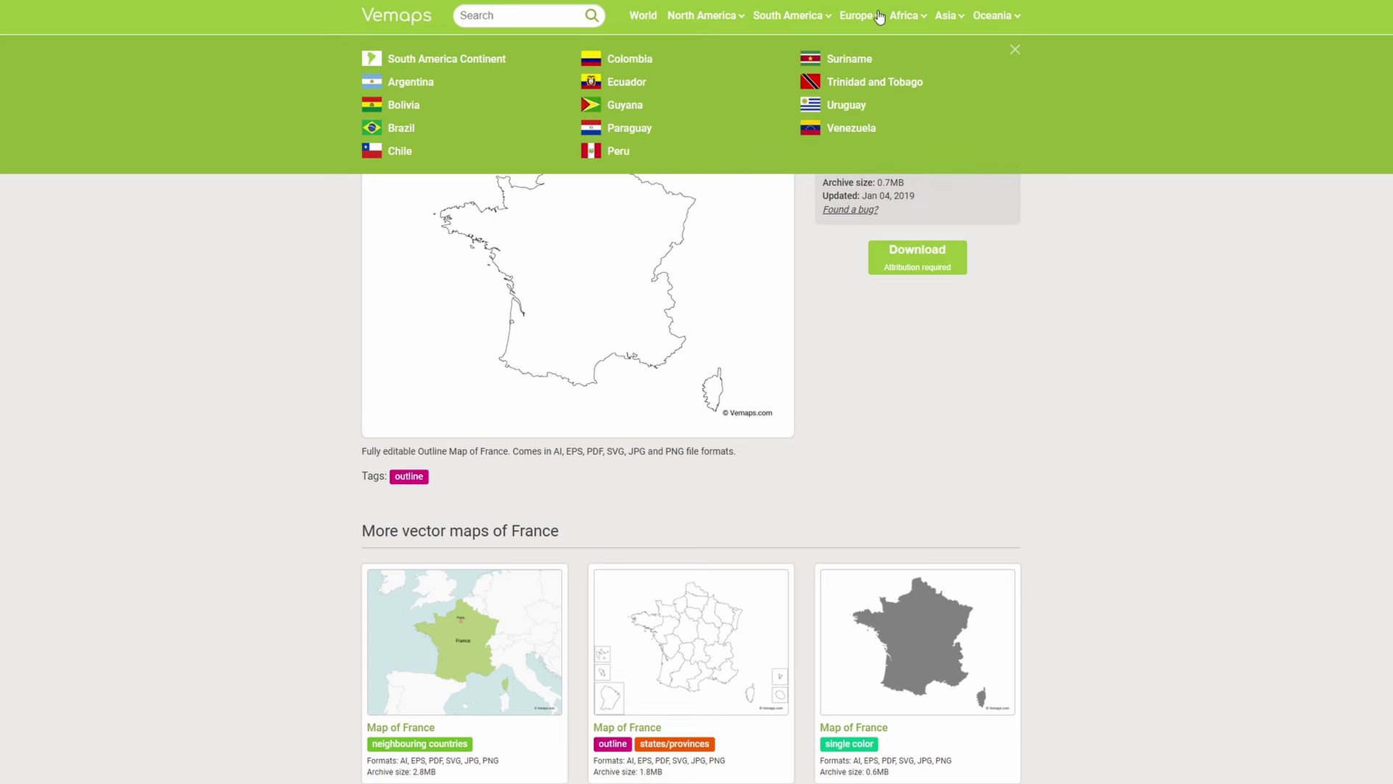
left_click(876, 16)
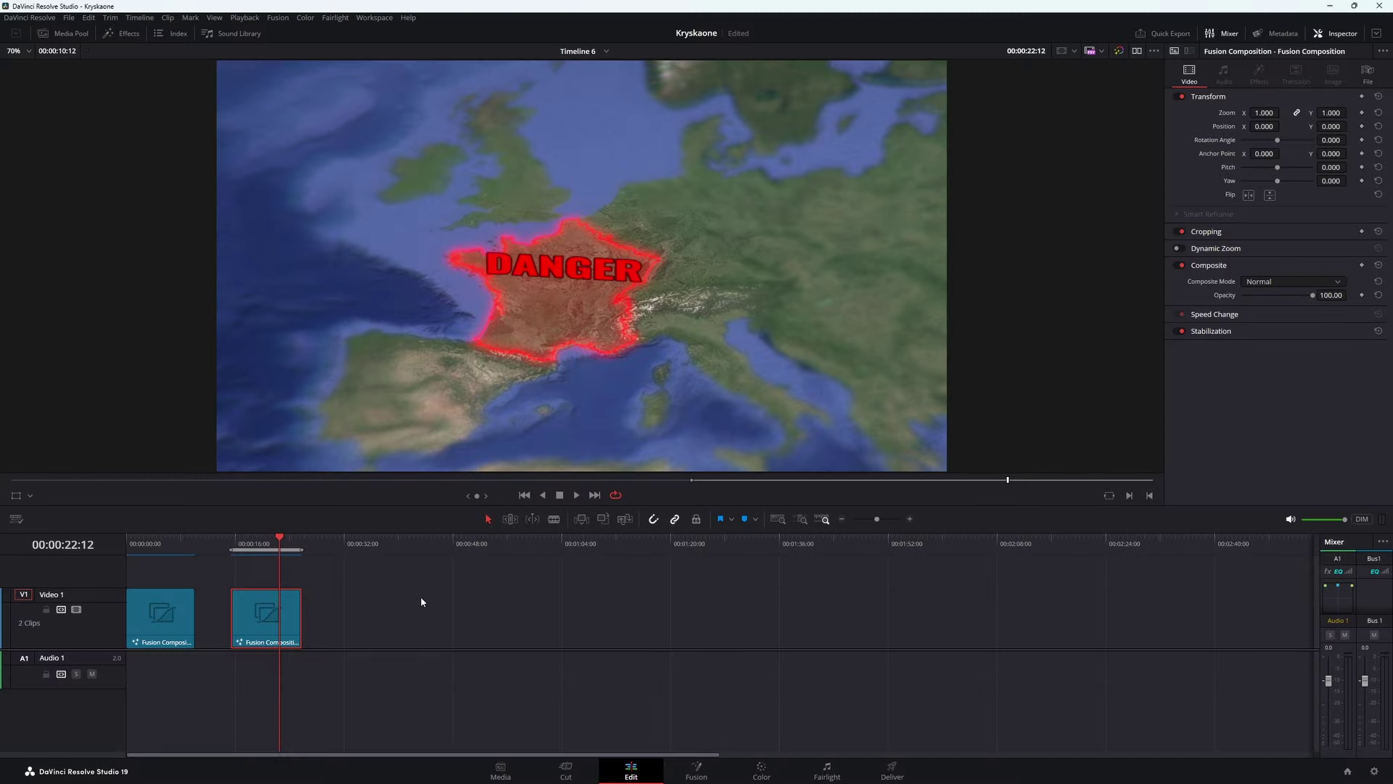
Step: Add a Fusion Composition clip to Video 1 after the existing clips
left_click(425, 543)
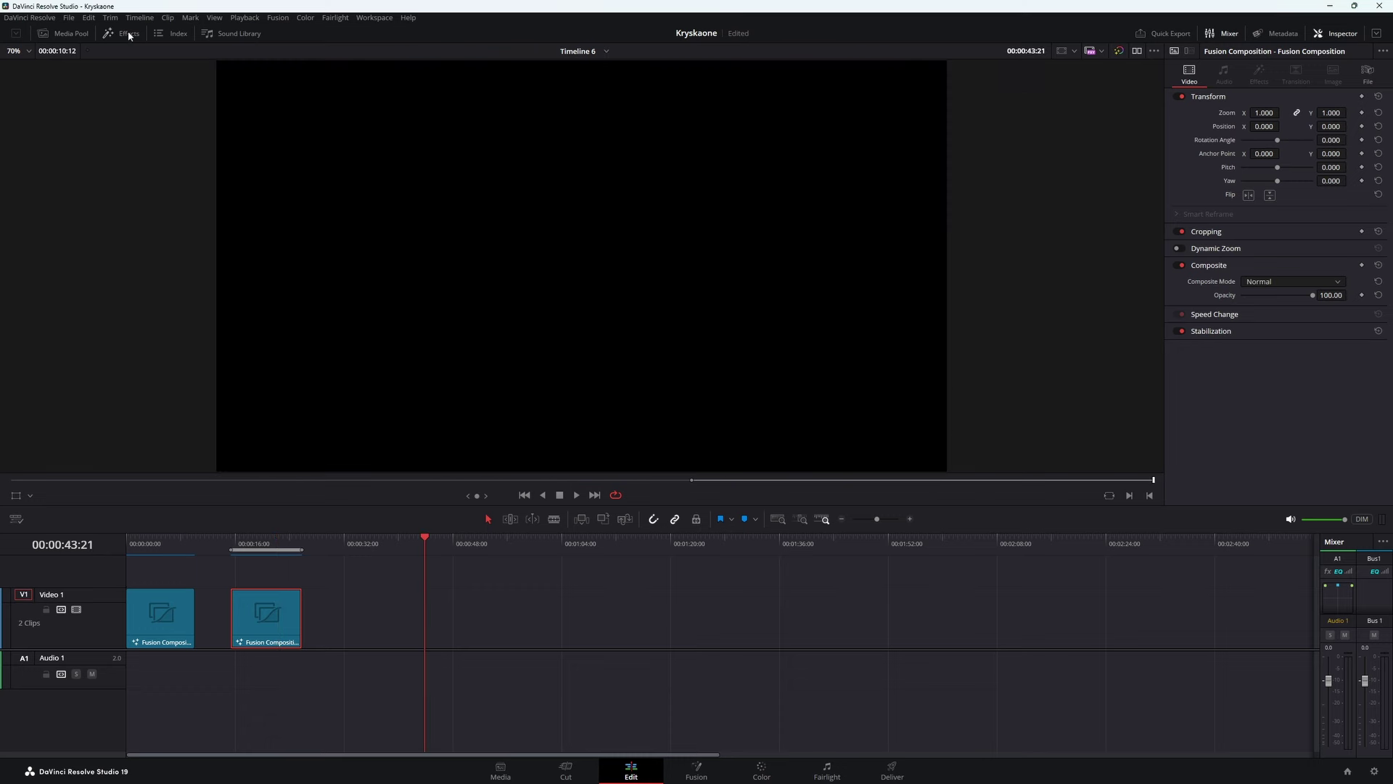
left_click(129, 34)
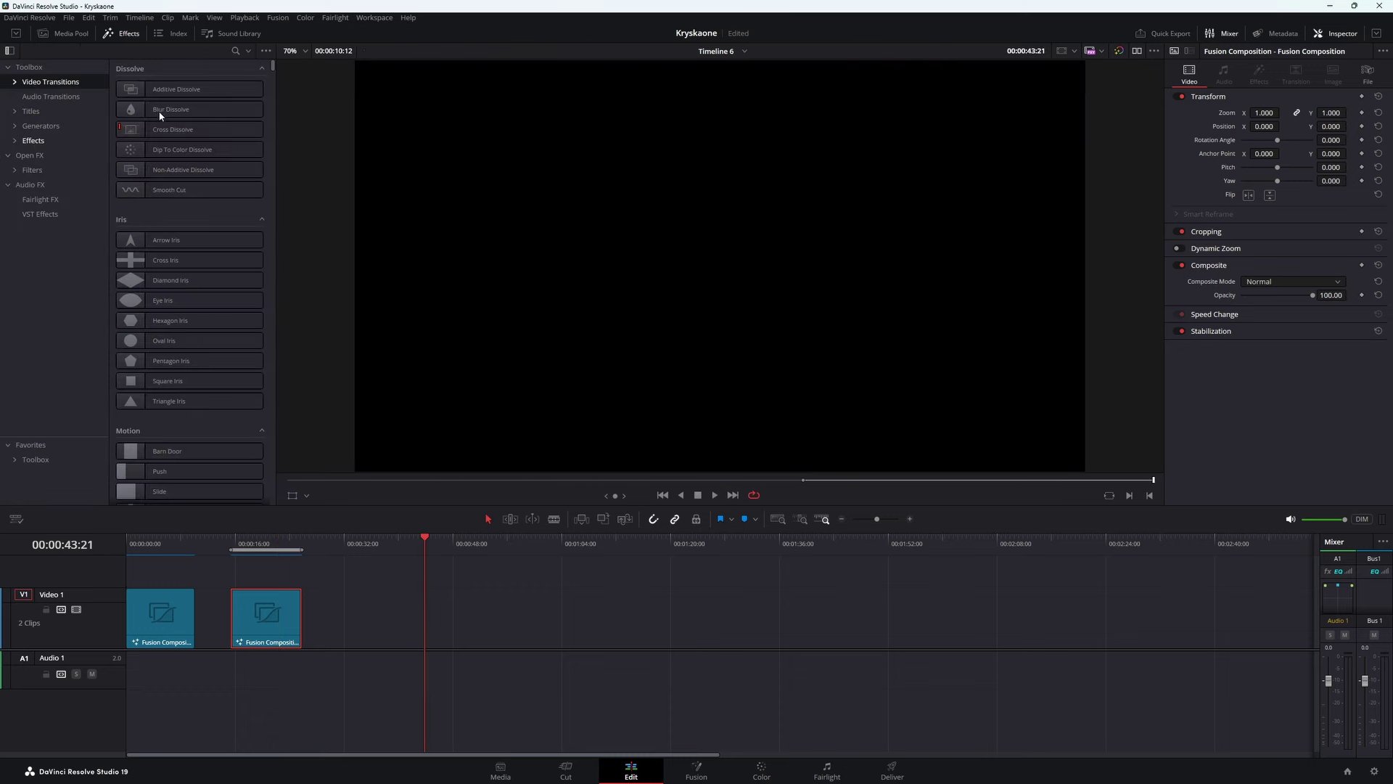
scroll(160, 115, "down", 10)
mouse_move(160, 110)
left_mouse_down()
mouse_move(428, 625)
mouse_move(467, 646)
left_mouse_up()
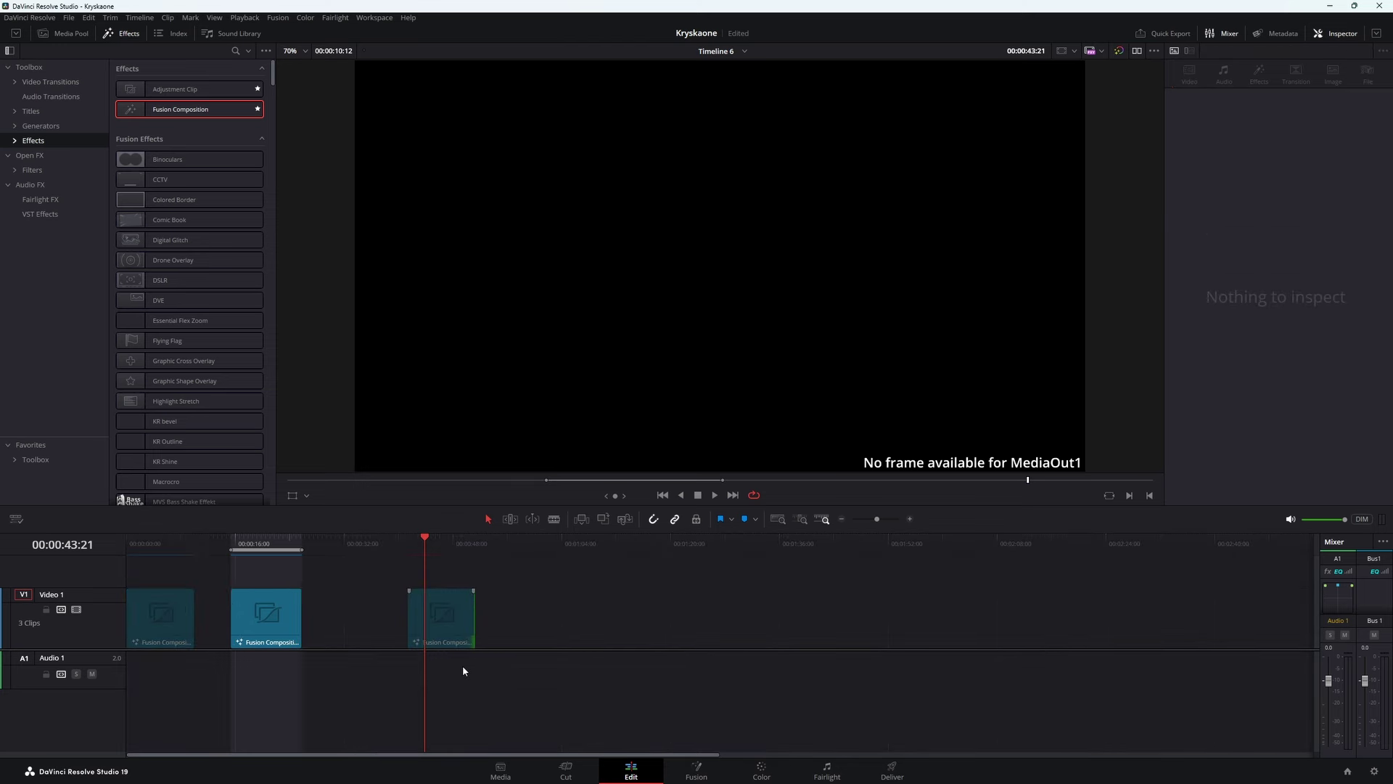
Step: Open the new clip in the Fusion page and move MediaOut1 to the right
left_click(450, 617)
key("shift+5")
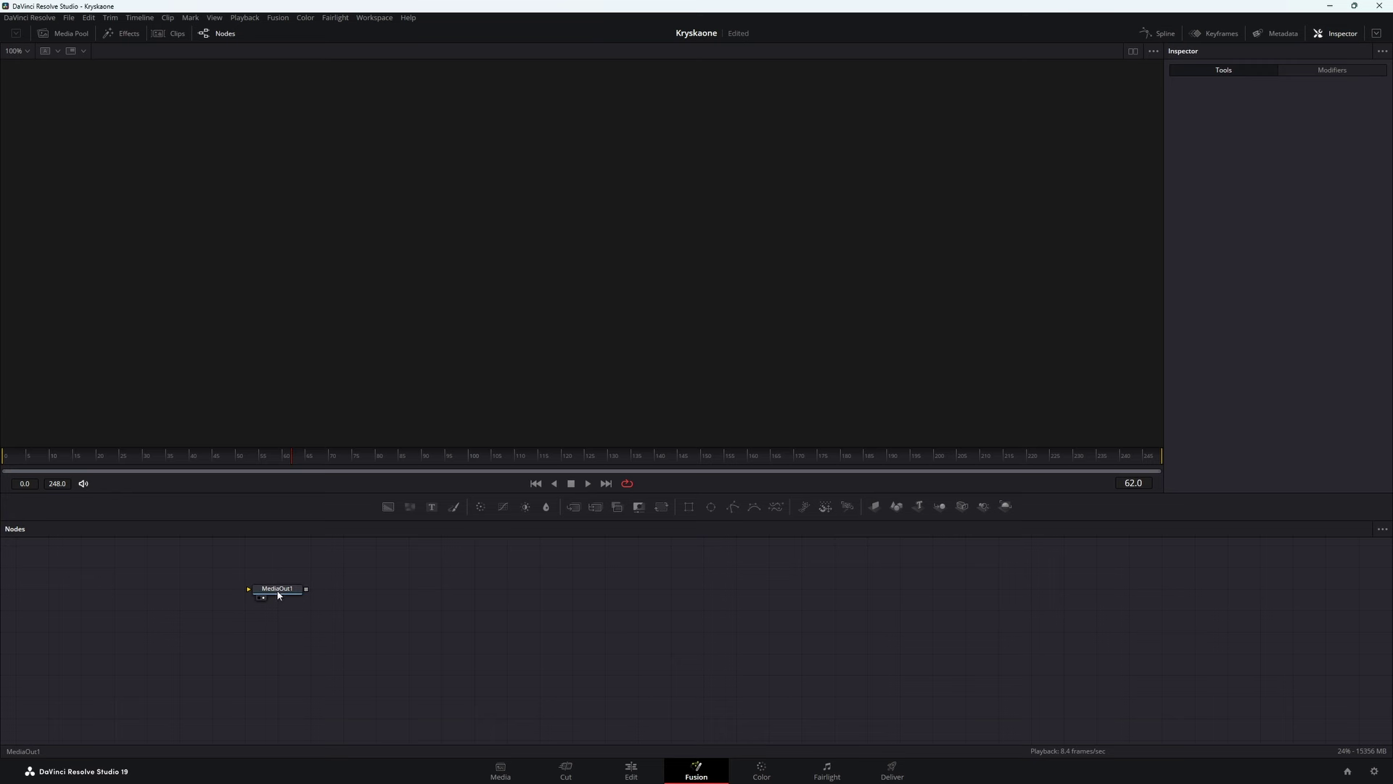
left_click_drag(278, 592, 1031, 634)
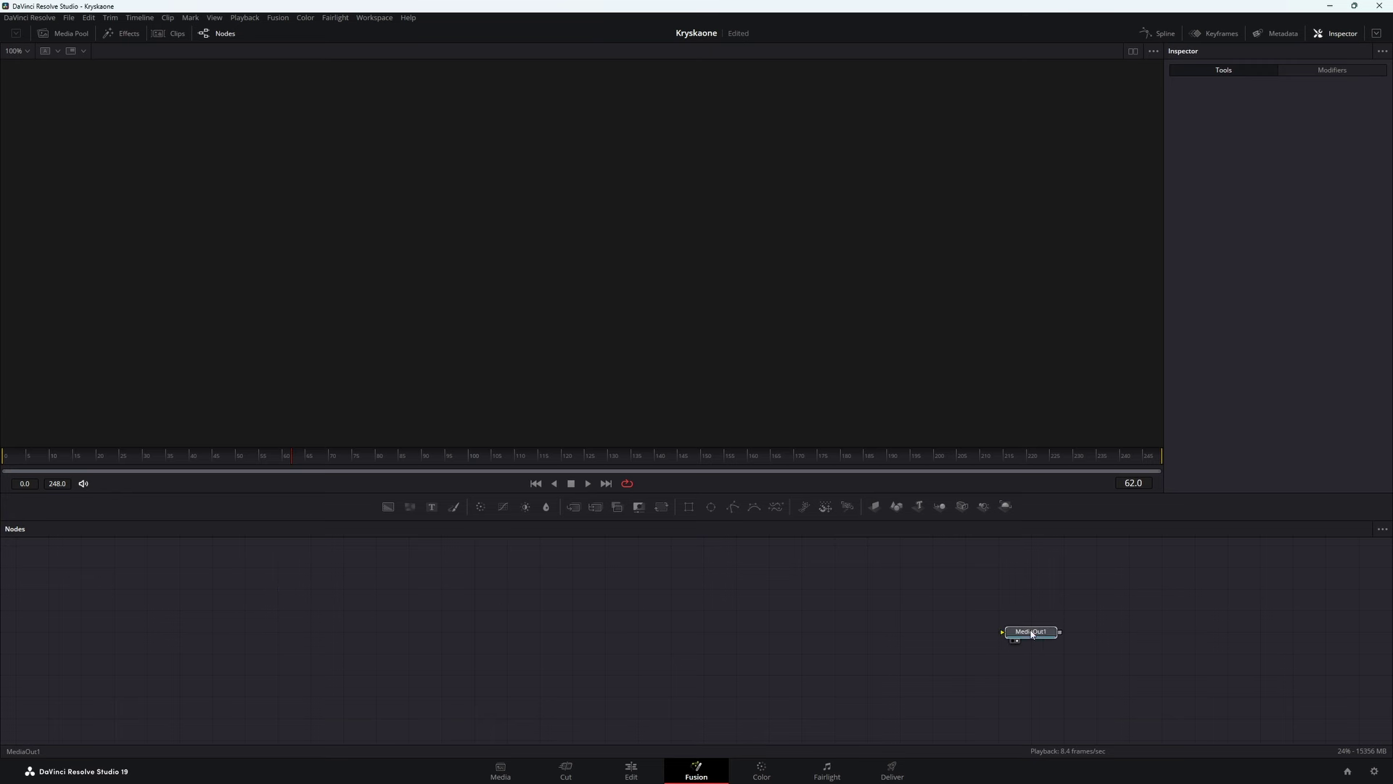
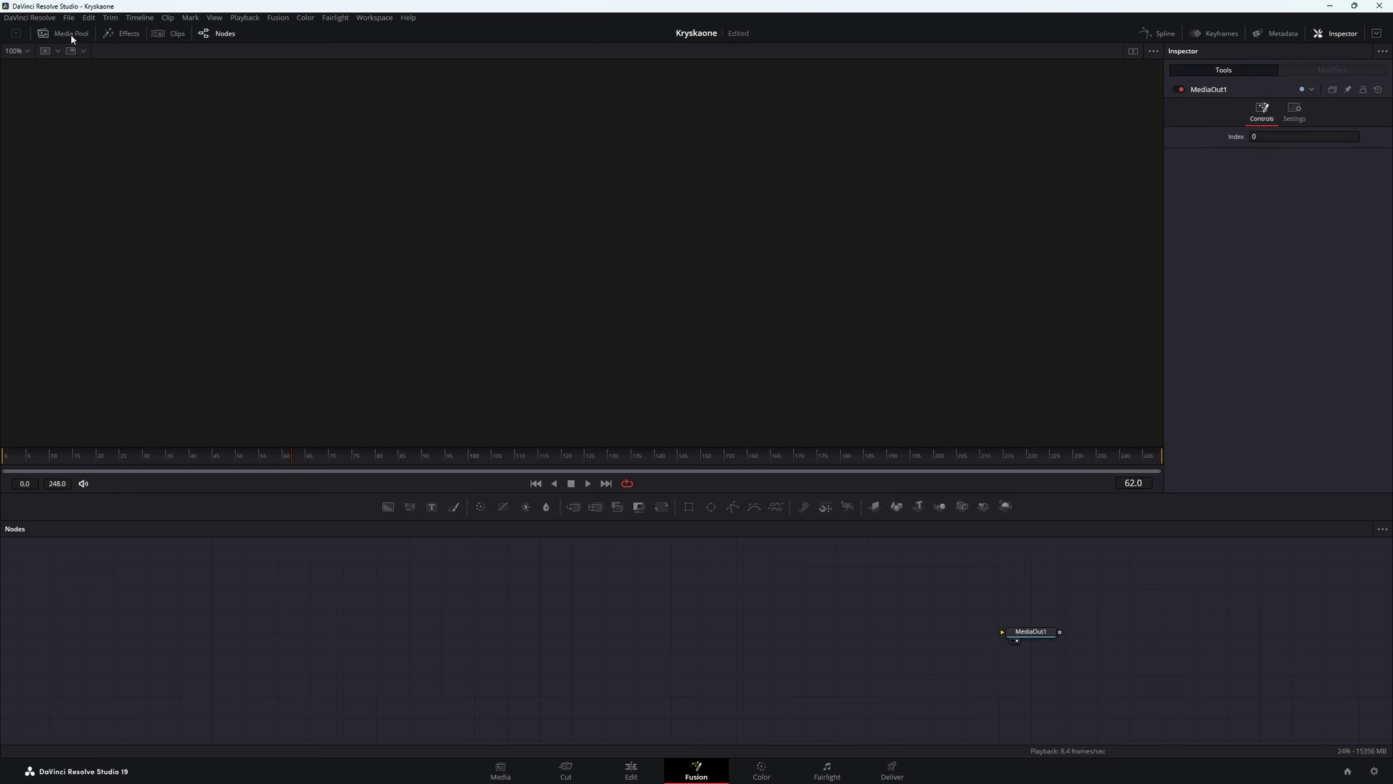
Step: Show the Media Pool with Bin 2's image clips and shift the node graph view right
left_click(70, 35)
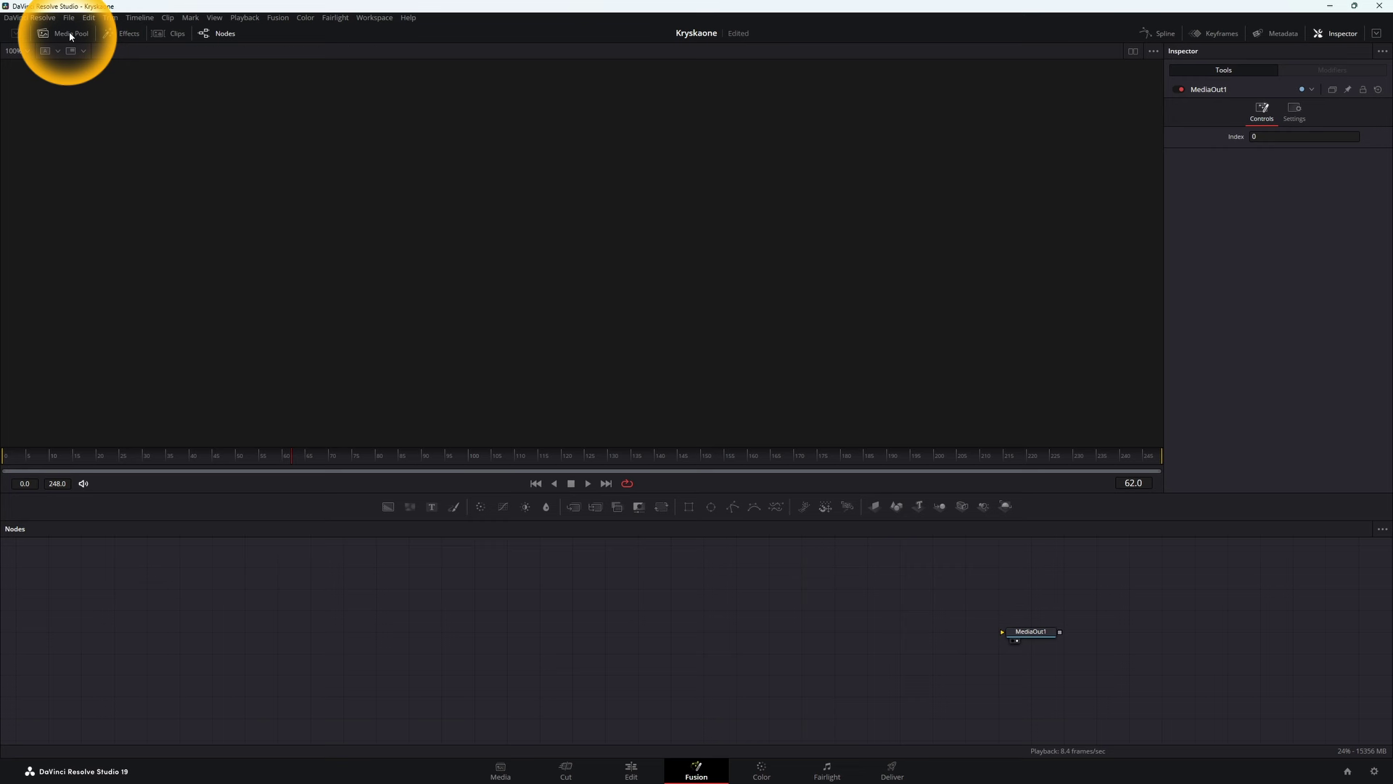
right_click(192, 357)
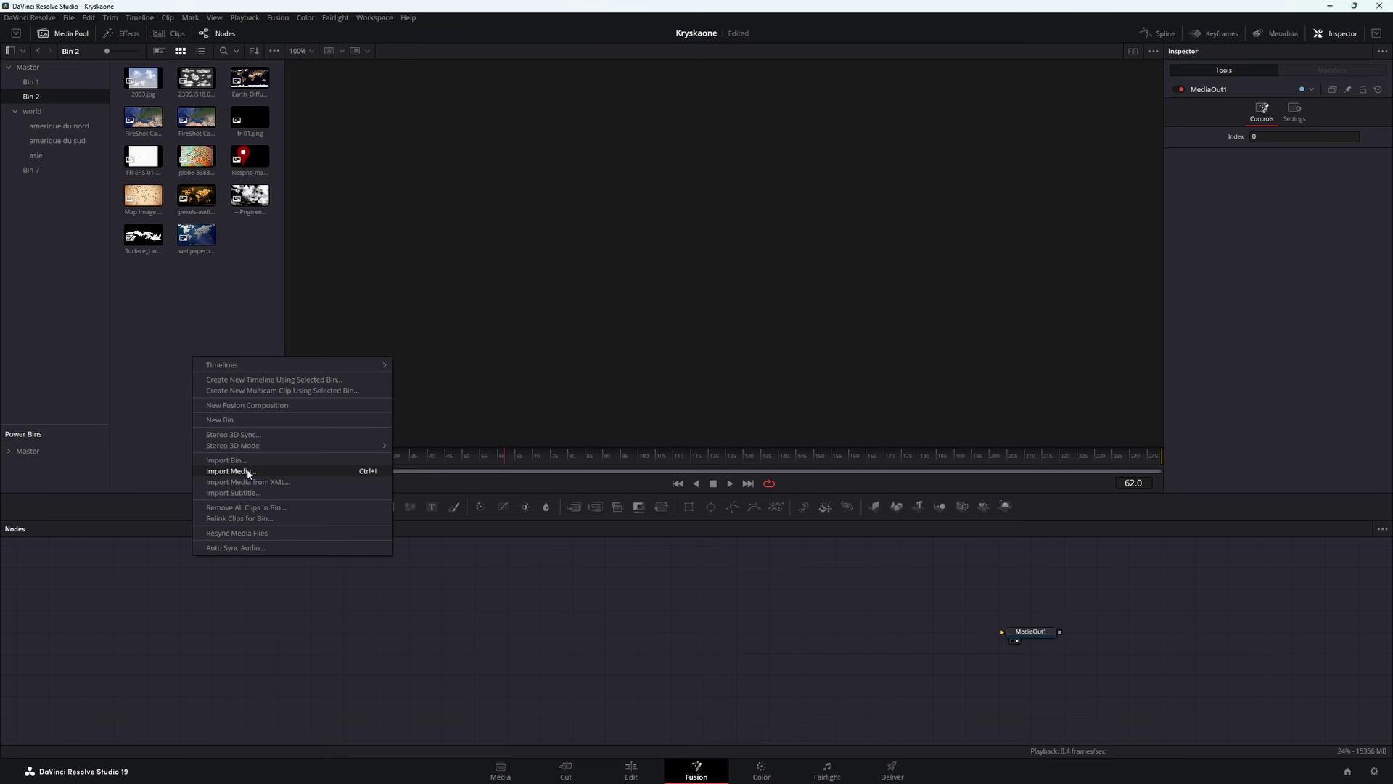
left_click(177, 334)
left_click_drag(487, 666, 594, 656)
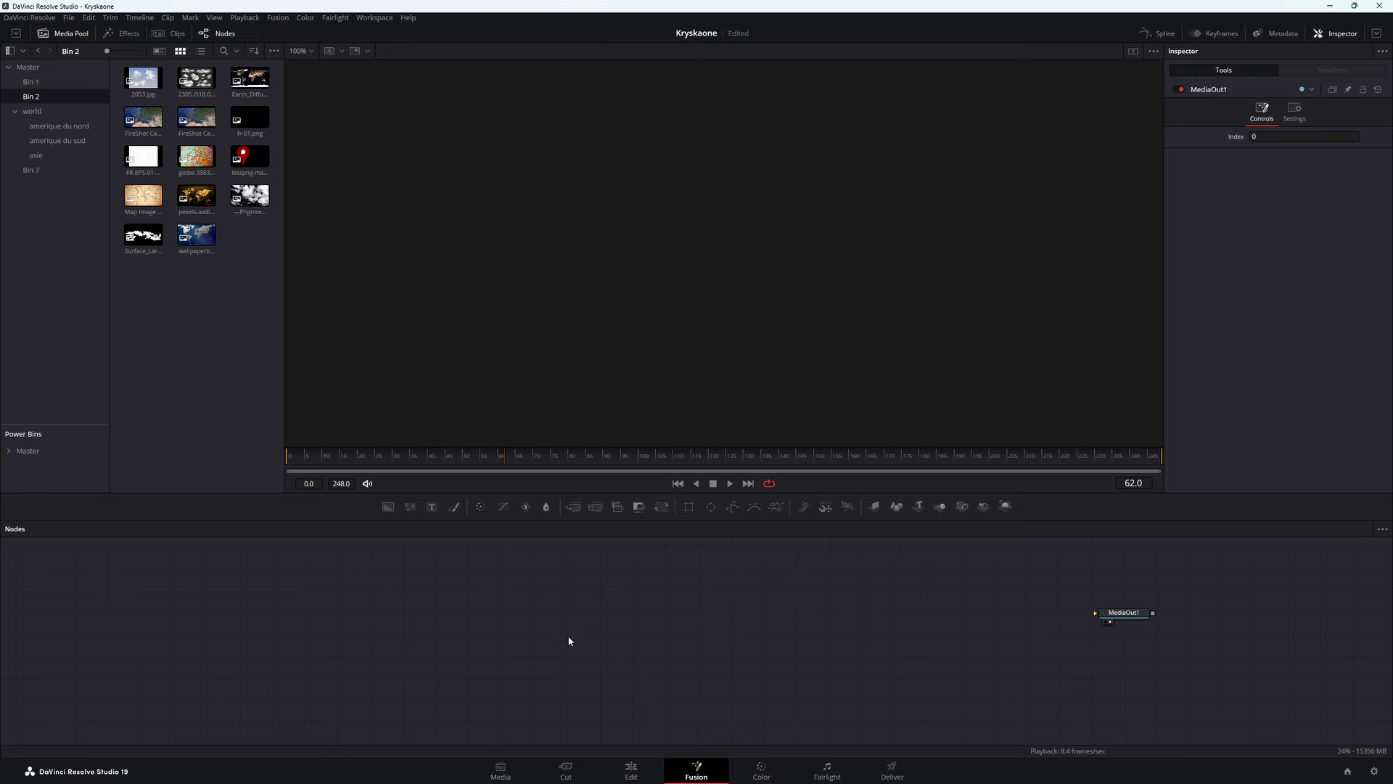
Step: Import the fr-01 SVG at 3000 × 2250 and place the fr01 node mid-graph
left_click(279, 19)
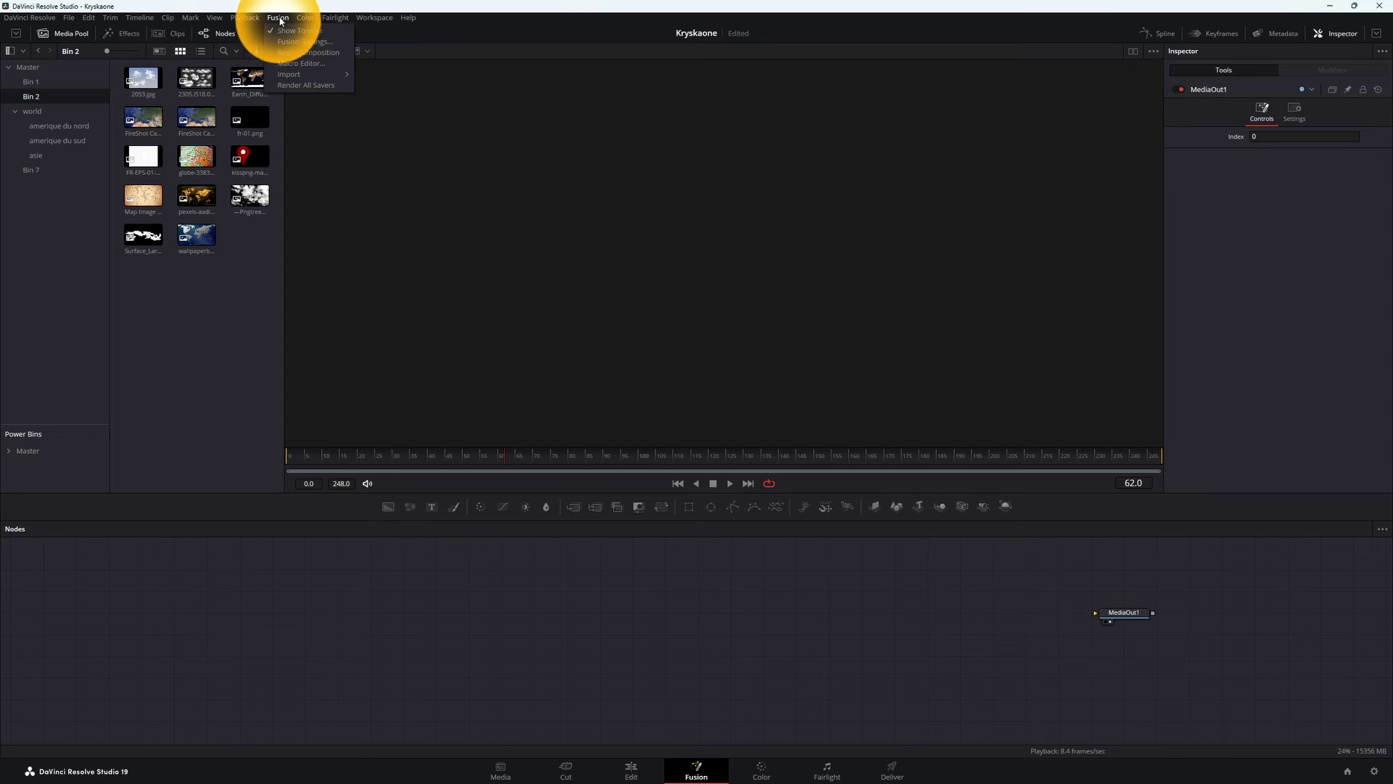
mouse_move(315, 73)
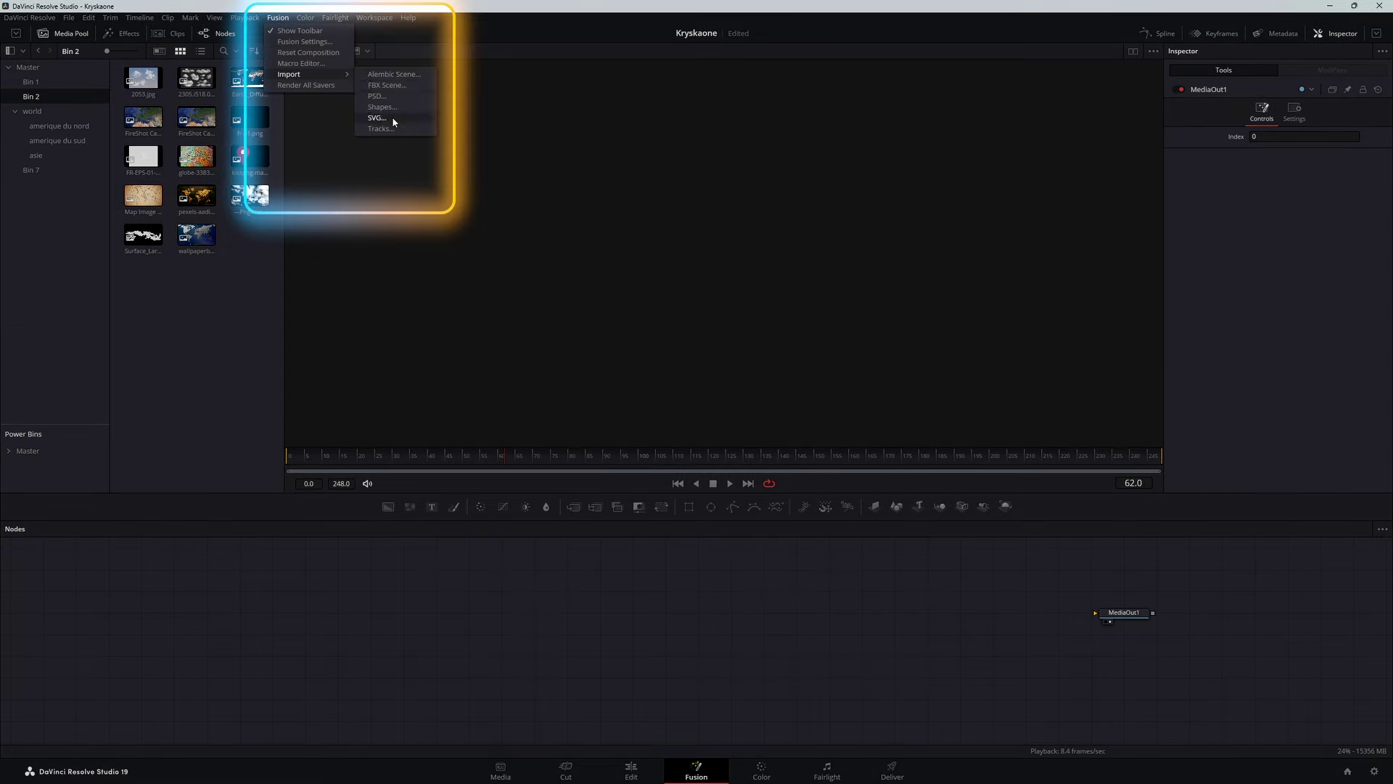
left_click(377, 118)
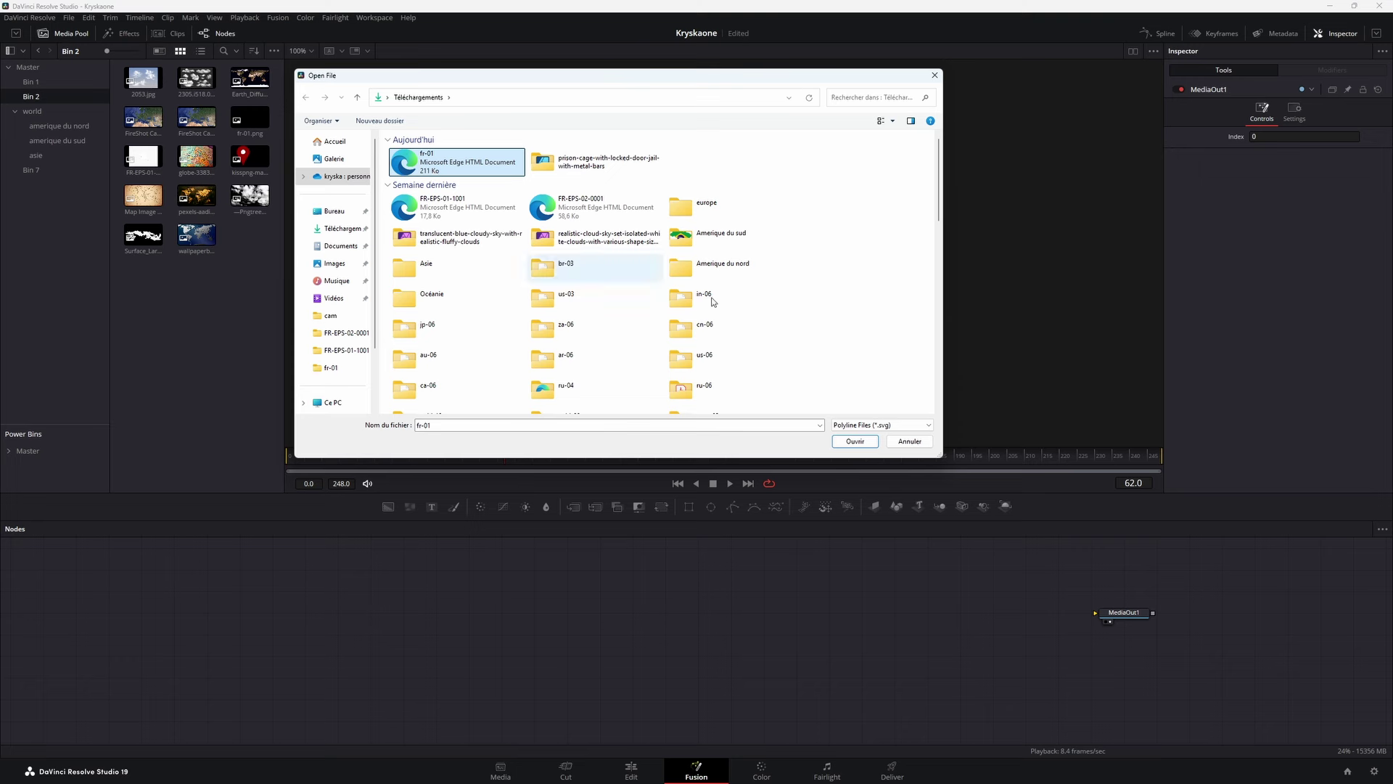
left_click(855, 442)
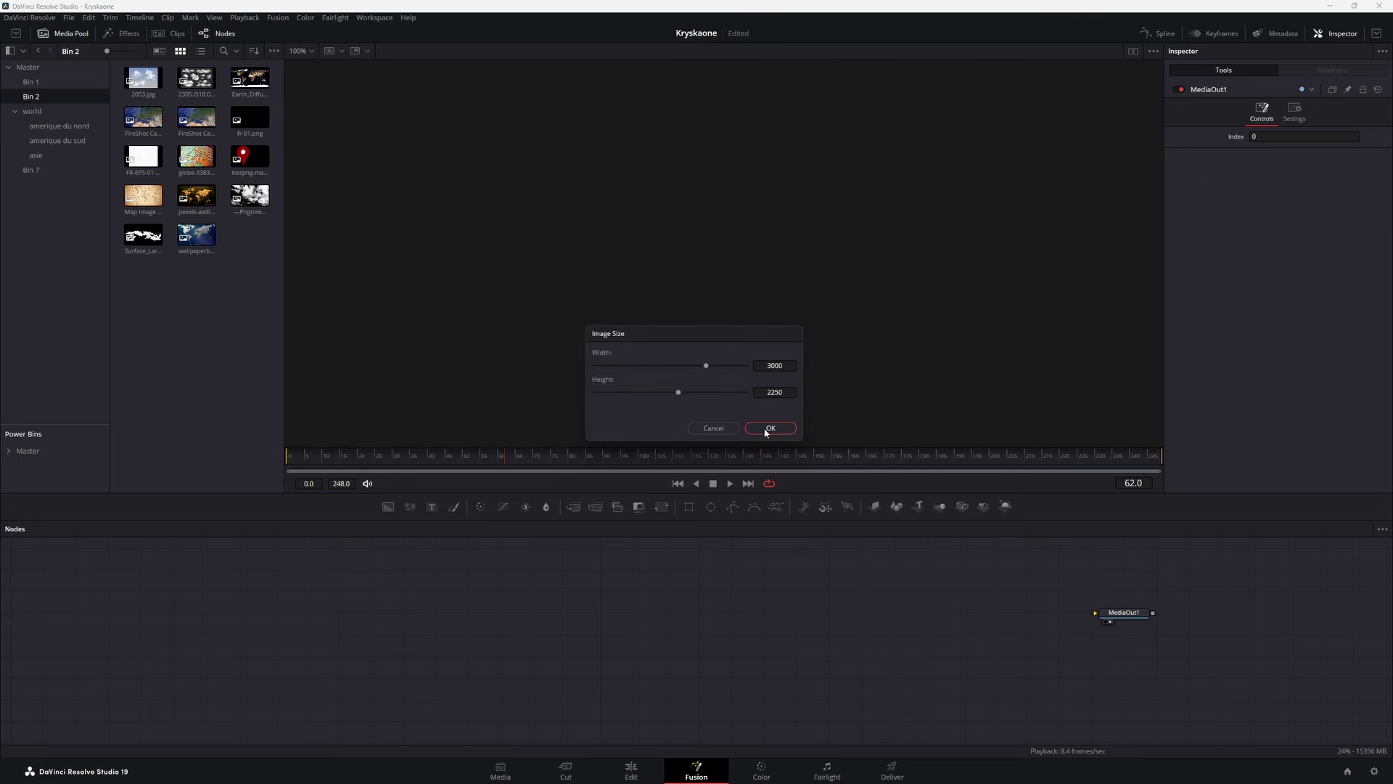
left_click(765, 429)
mouse_move(140, 563)
left_mouse_down()
mouse_move(403, 625)
mouse_move(464, 661)
left_mouse_up()
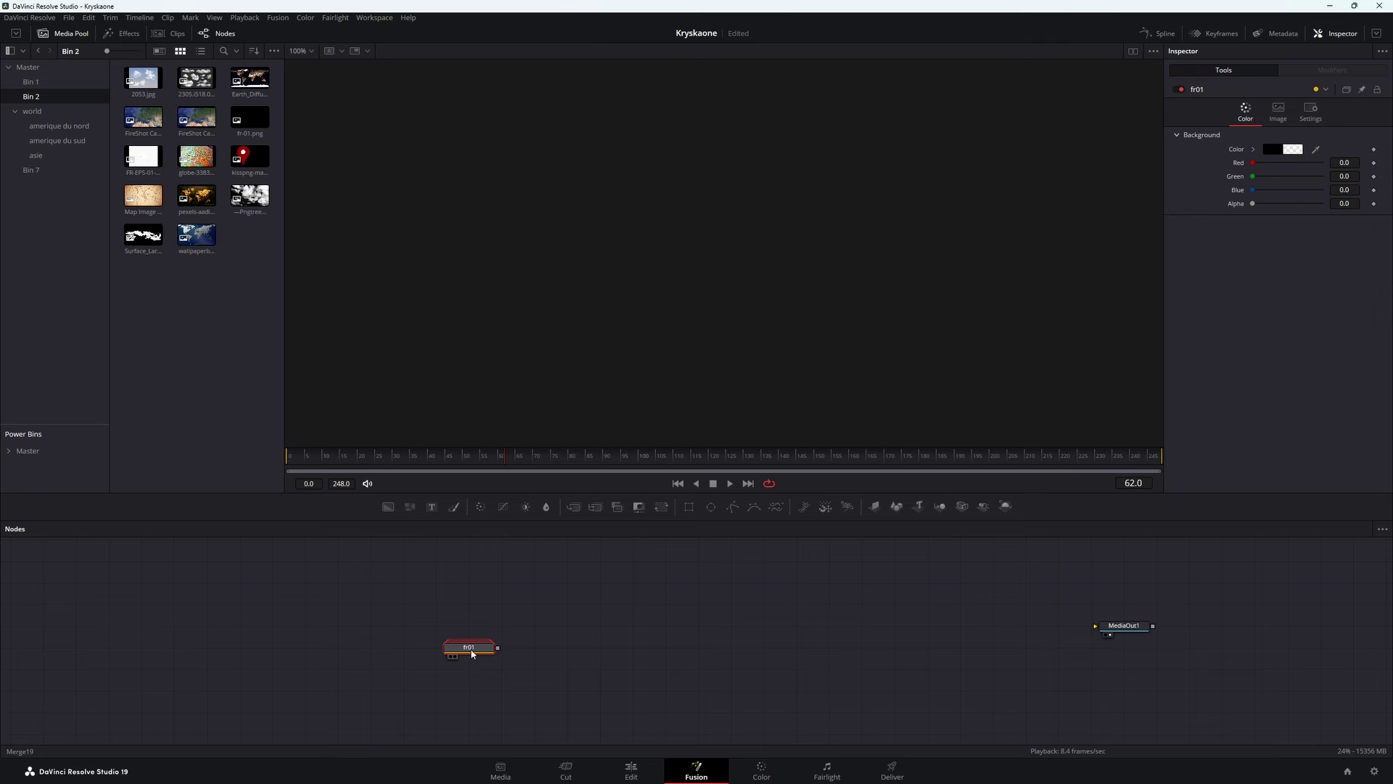
Step: Ungroup the fr01 node into its parts and move MediaOut1 out of the way
right_click(472, 654)
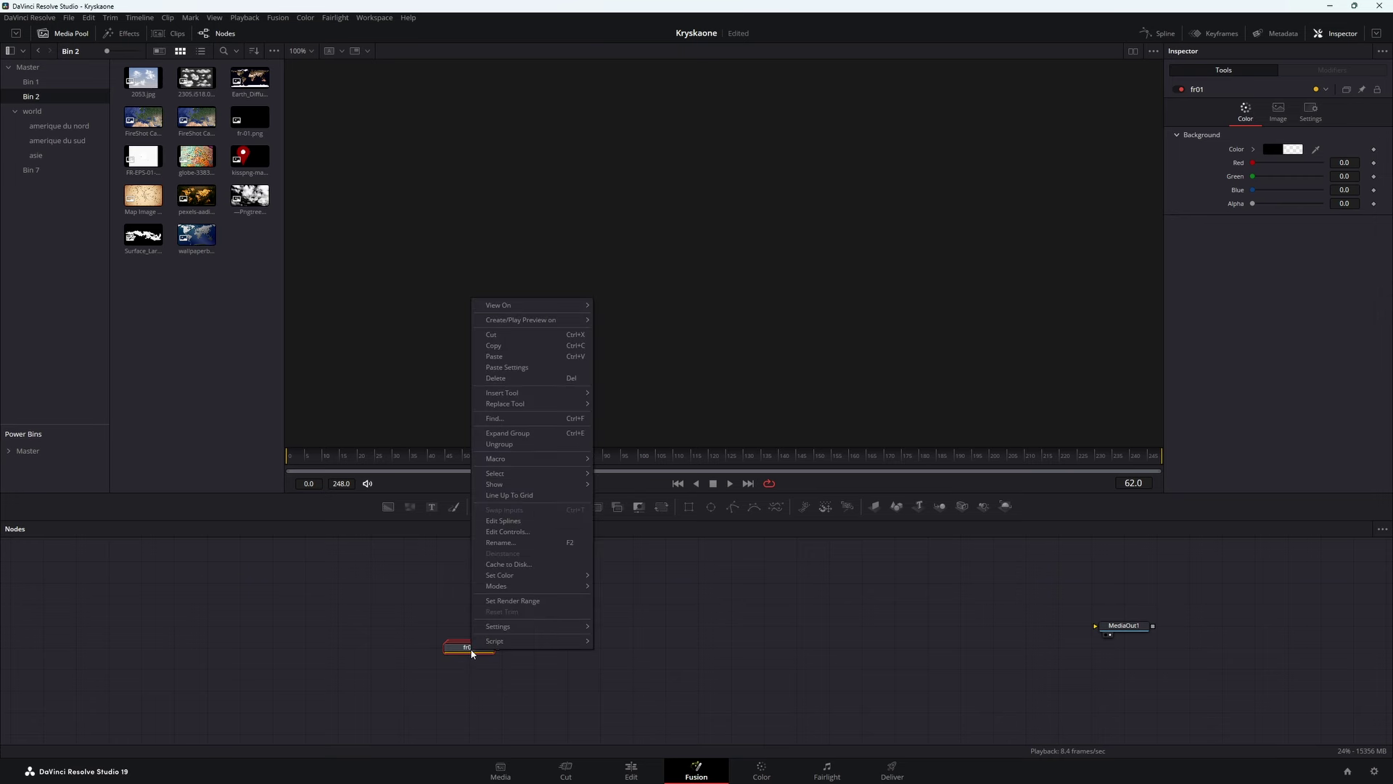
left_click(501, 443)
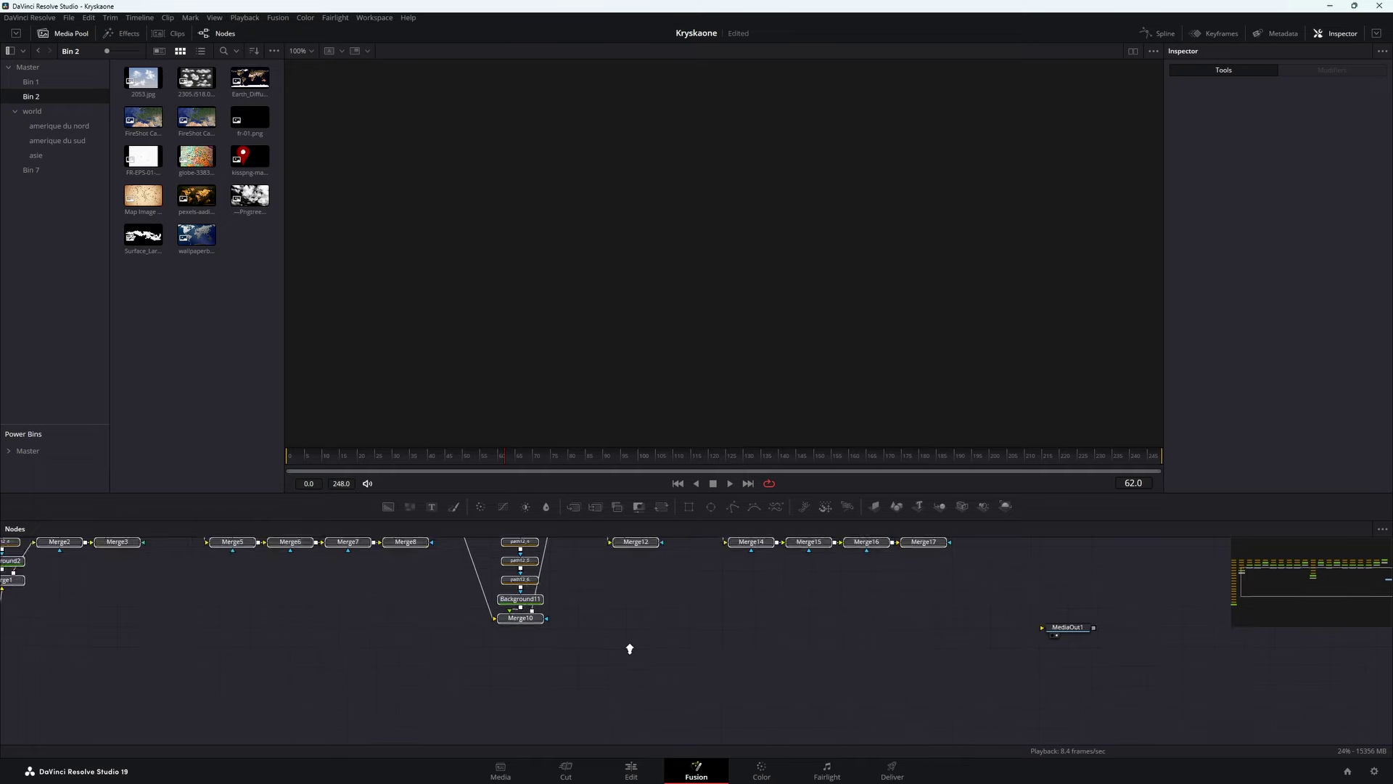
scroll(555, 666, "down", 2)
scroll(460, 659, "down", 1)
left_click_drag(888, 635, 1016, 645)
Step: Preview Background20 and the path nodes, then pull the path1_2 mainland shape out of the column
left_click_drag(873, 558, 856, 389)
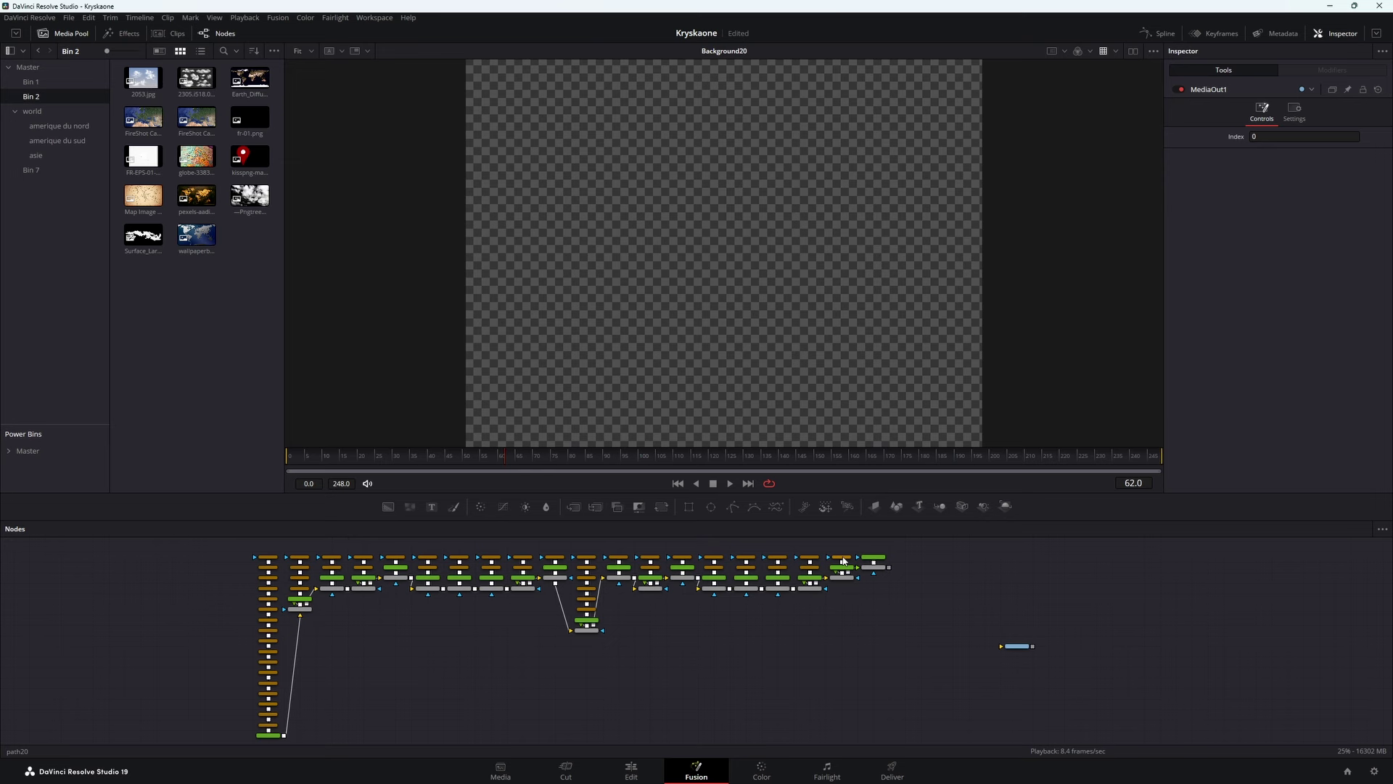
left_click_drag(740, 292, 740, 294)
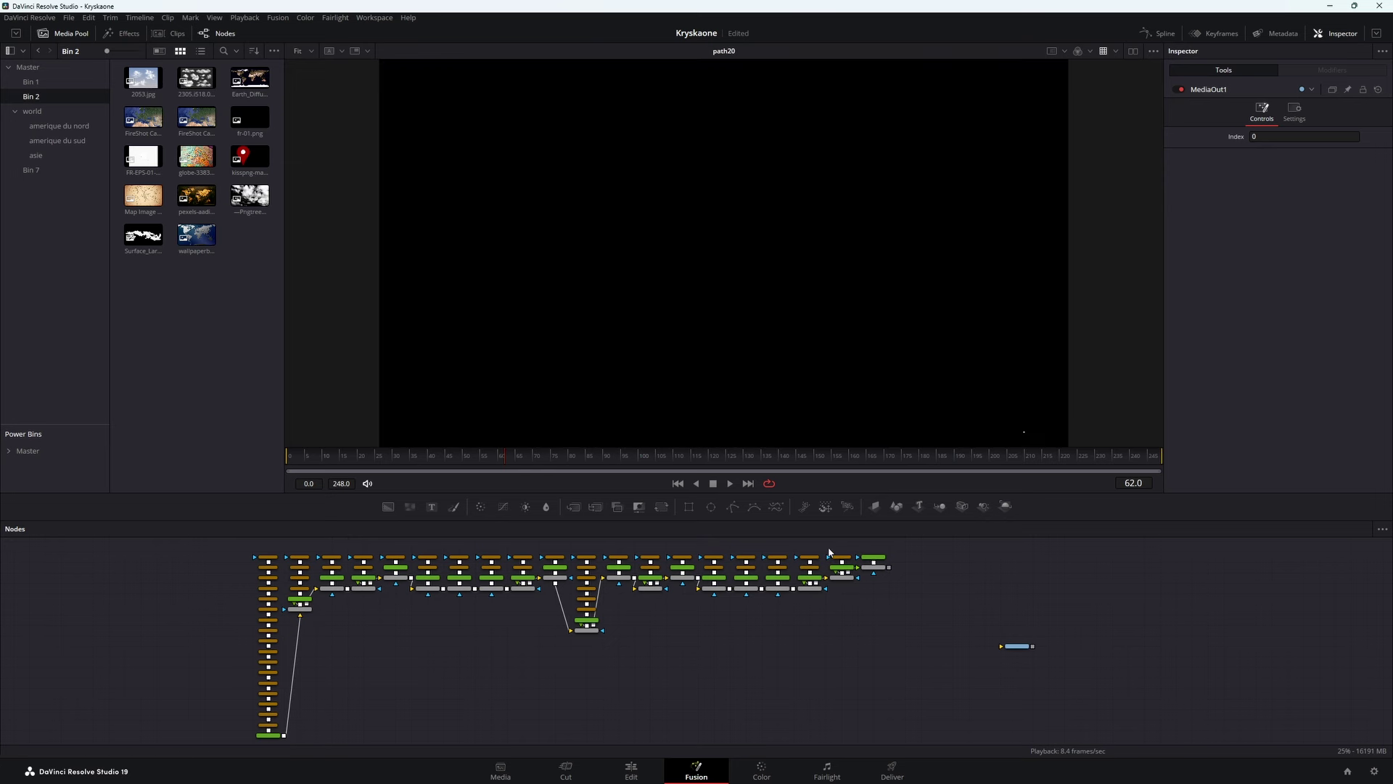
left_click(775, 561)
left_click_drag(776, 555, 776, 559)
key("ctrl+z")
key("ctrl+z")
left_click_drag(268, 571, 539, 351)
mouse_move(268, 566)
left_mouse_down()
mouse_move(142, 572)
mouse_move(912, 733)
left_mouse_up()
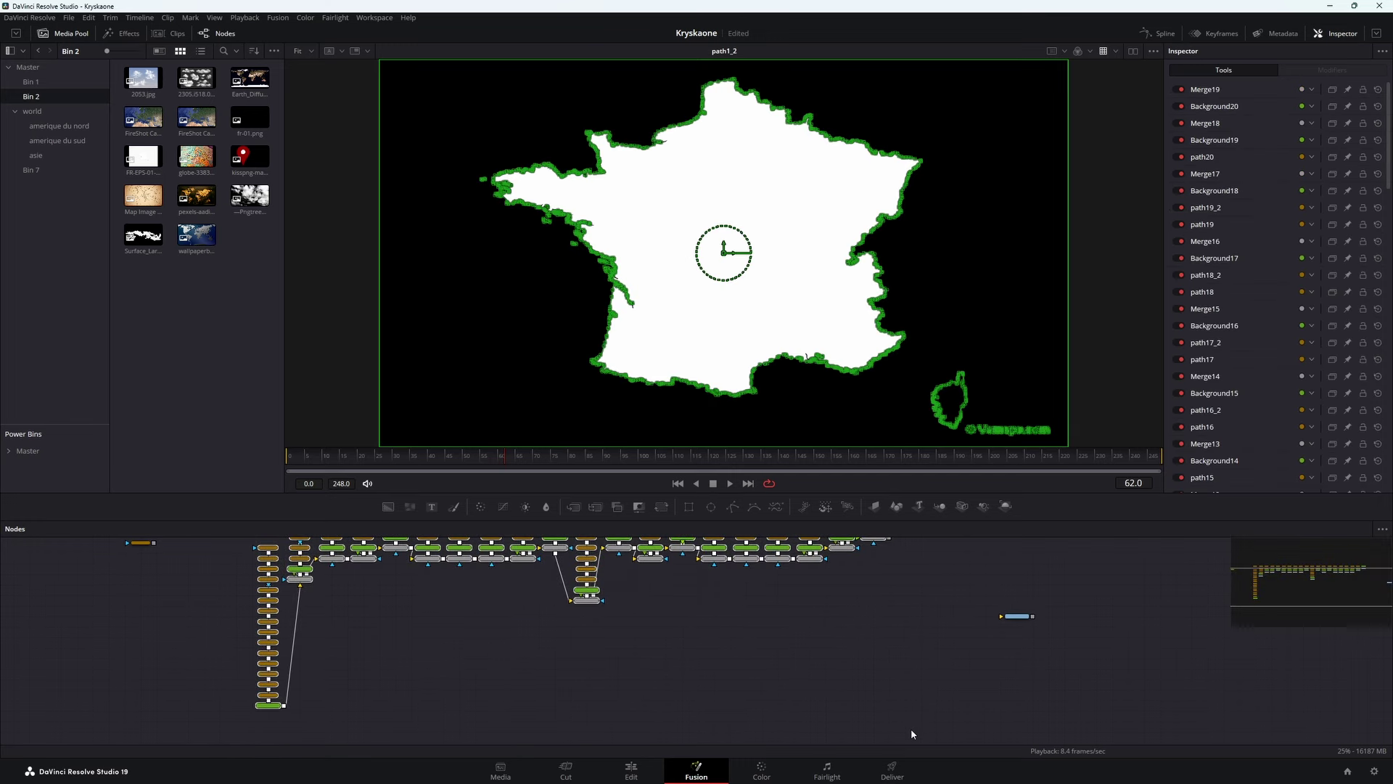
Step: Delete the unneeded imported nodes and mask a new Background1 with path1_2
key("Delete")
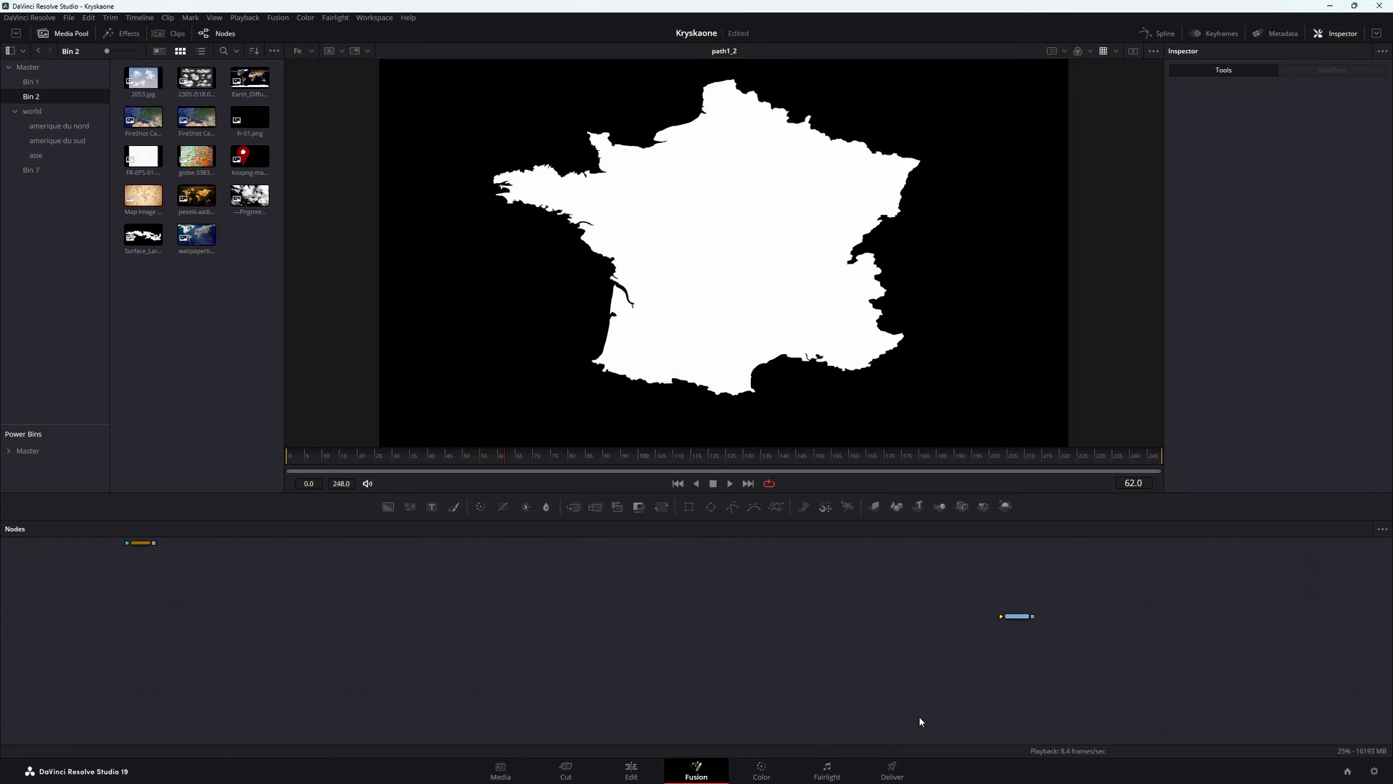
left_click_drag(142, 549, 890, 611)
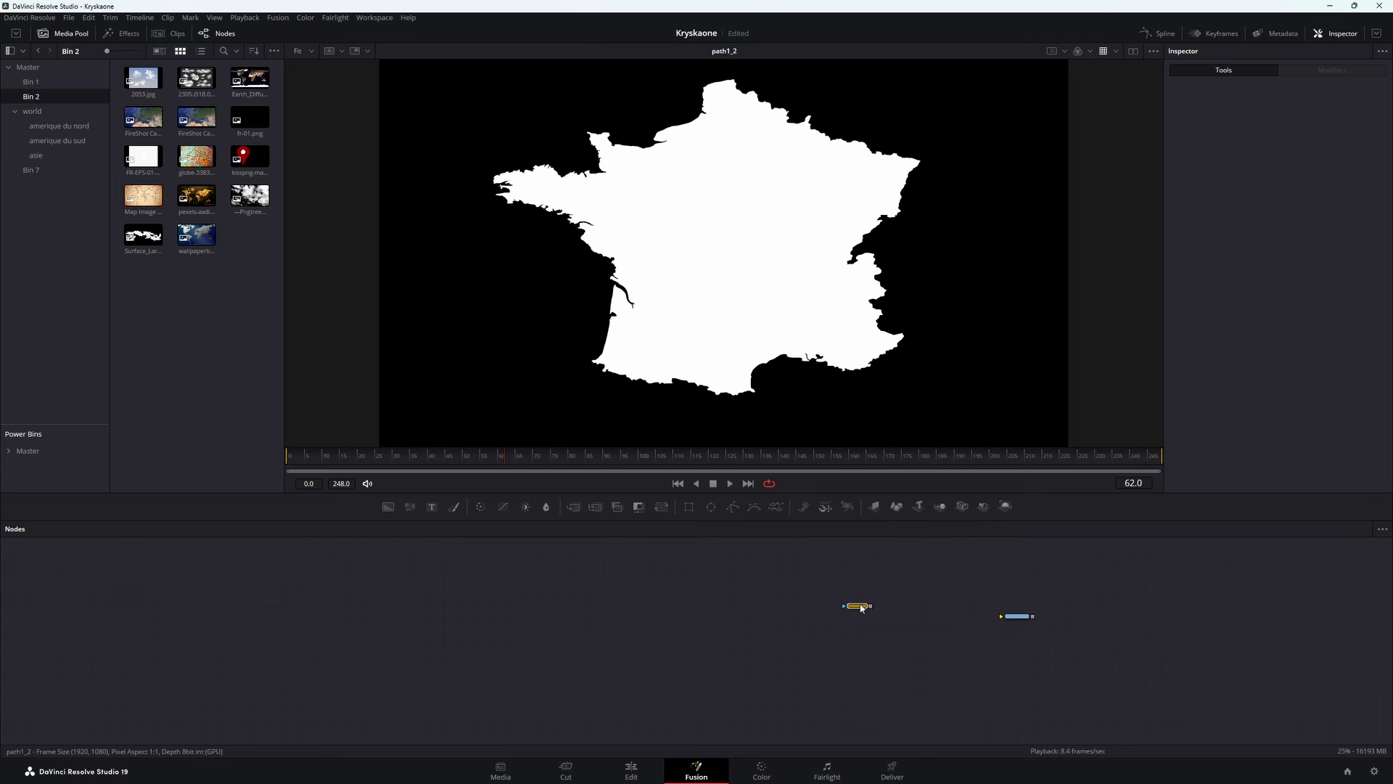
scroll(943, 609, "up", 5)
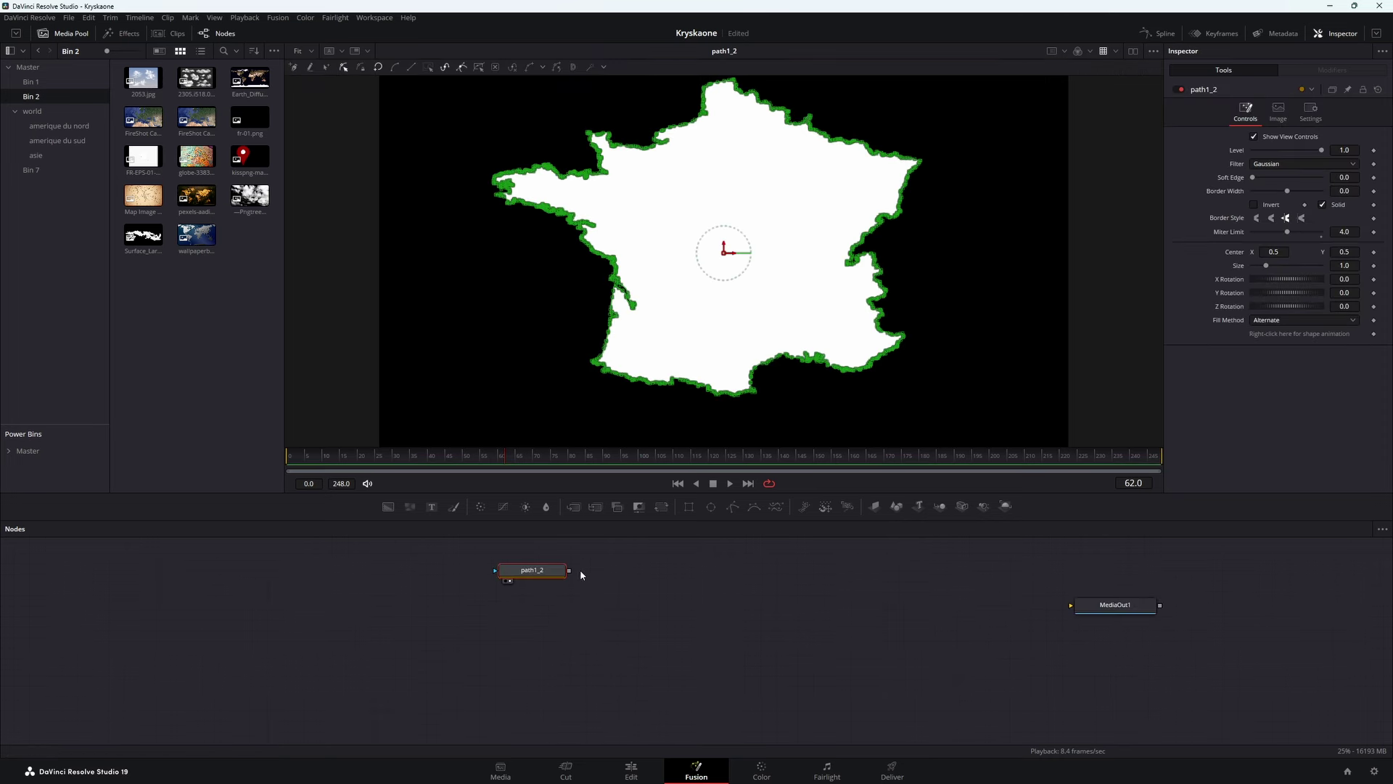
left_click(593, 605)
left_click(388, 504)
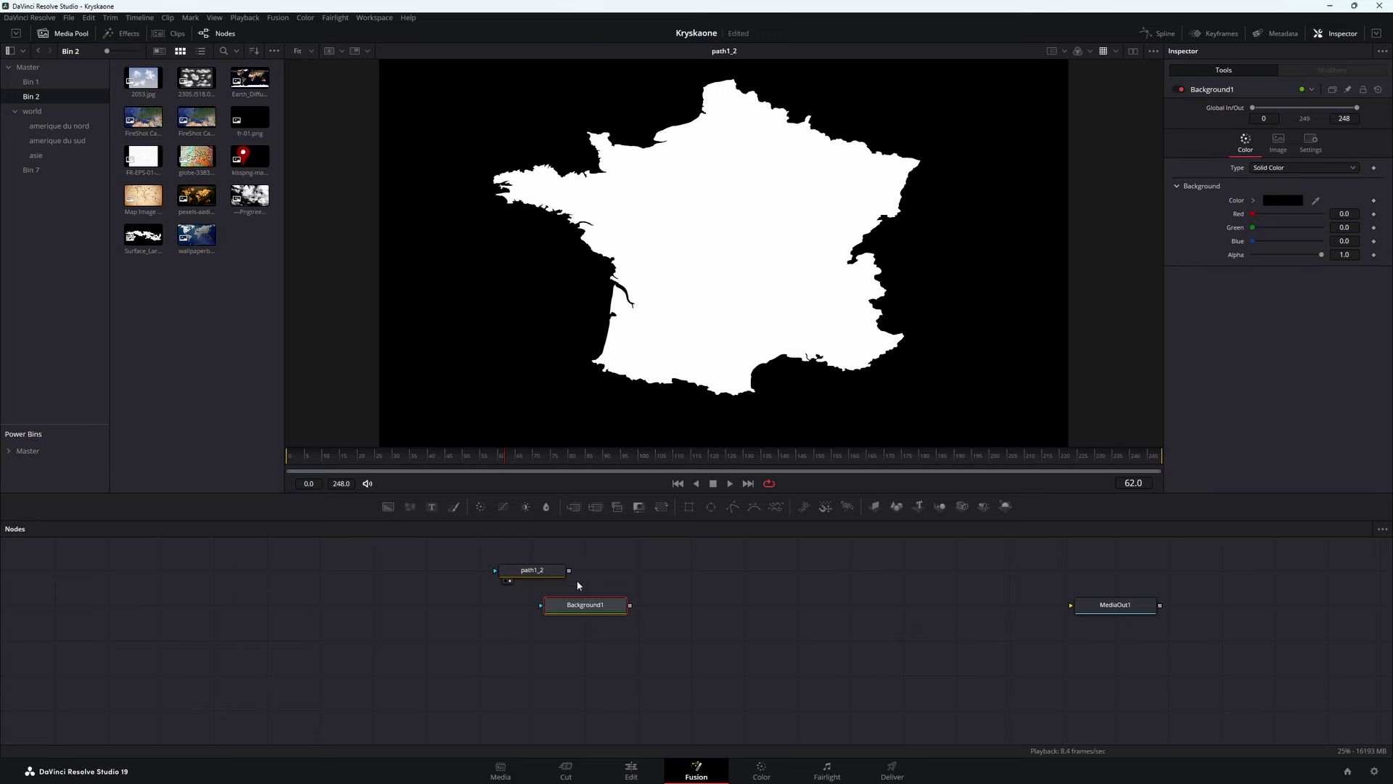
mouse_move(569, 571)
left_mouse_down()
mouse_move(542, 607)
mouse_move(585, 569)
left_mouse_up()
Step: Copy path1_2 with Background1, paste the duplicate pair, and view Background1_1
left_click_drag(675, 563, 540, 628)
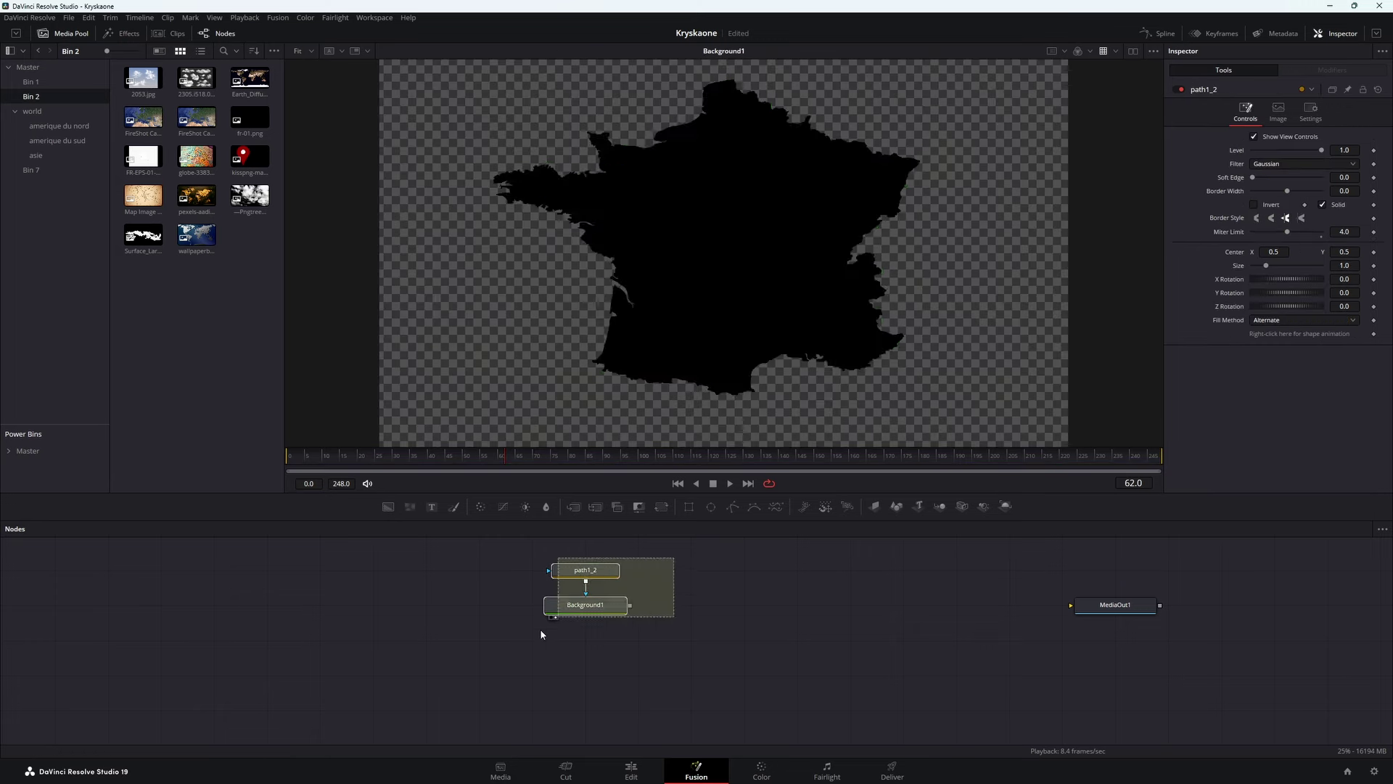
right_click(606, 570)
left_click(682, 609)
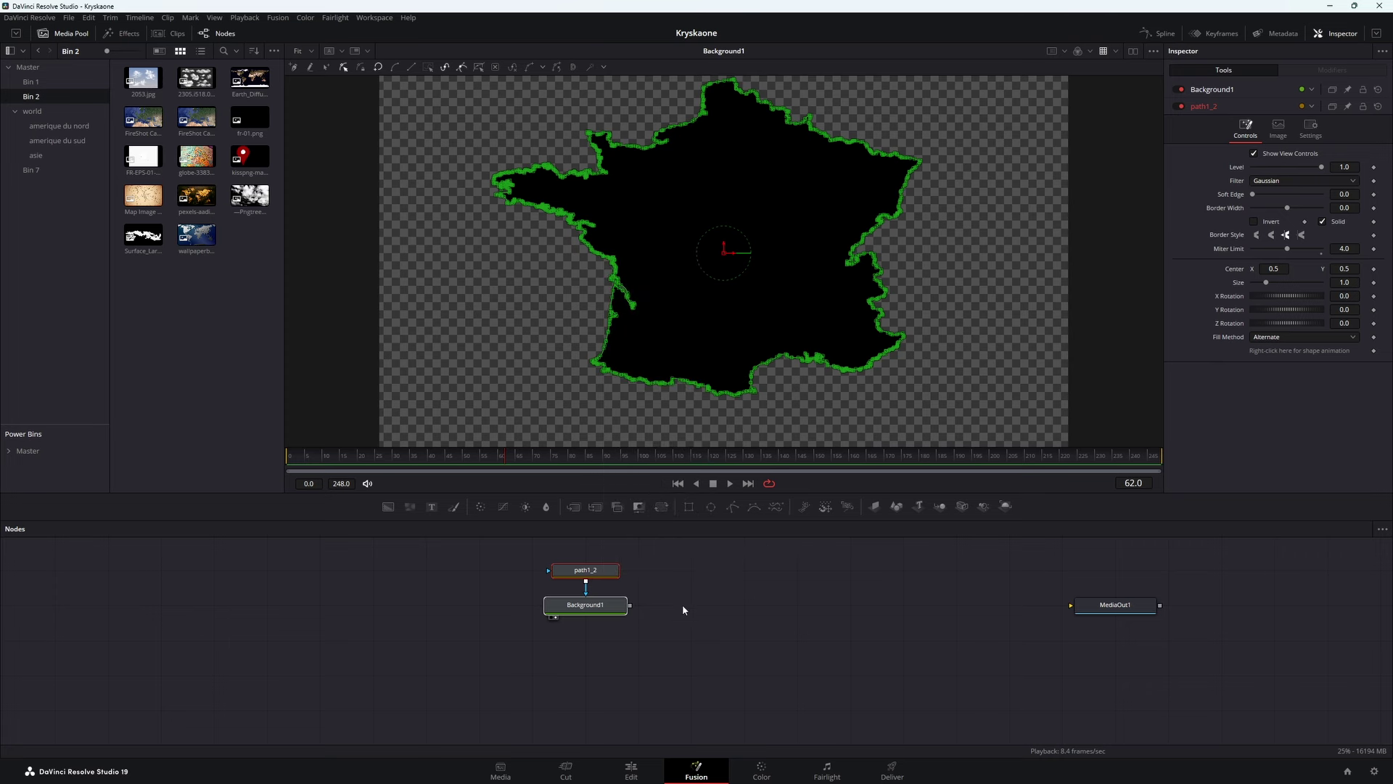
right_click(721, 589)
left_click(751, 656)
left_click(713, 653)
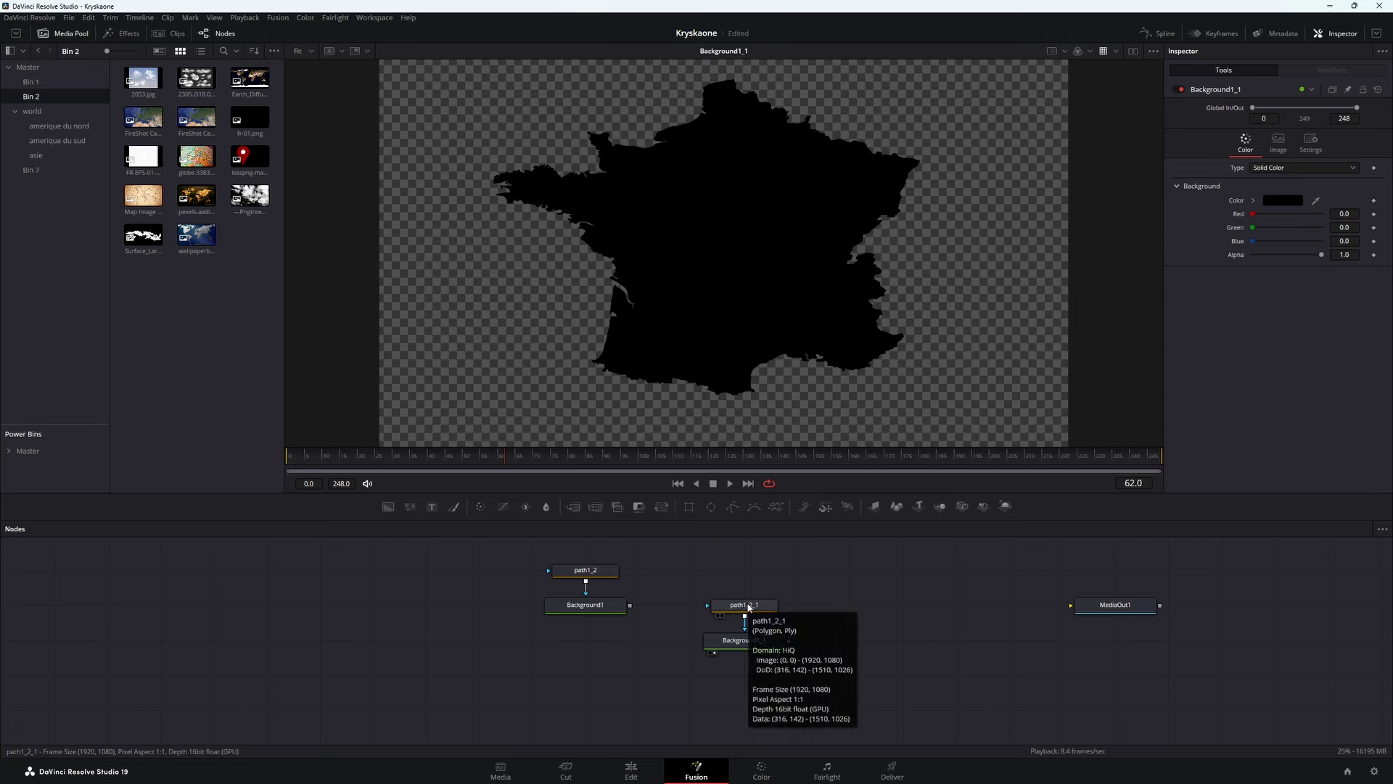
Step: Turn off Solid on path1_2_1 and set its Border Width to 0.0051
left_click(748, 608)
left_click(1323, 207)
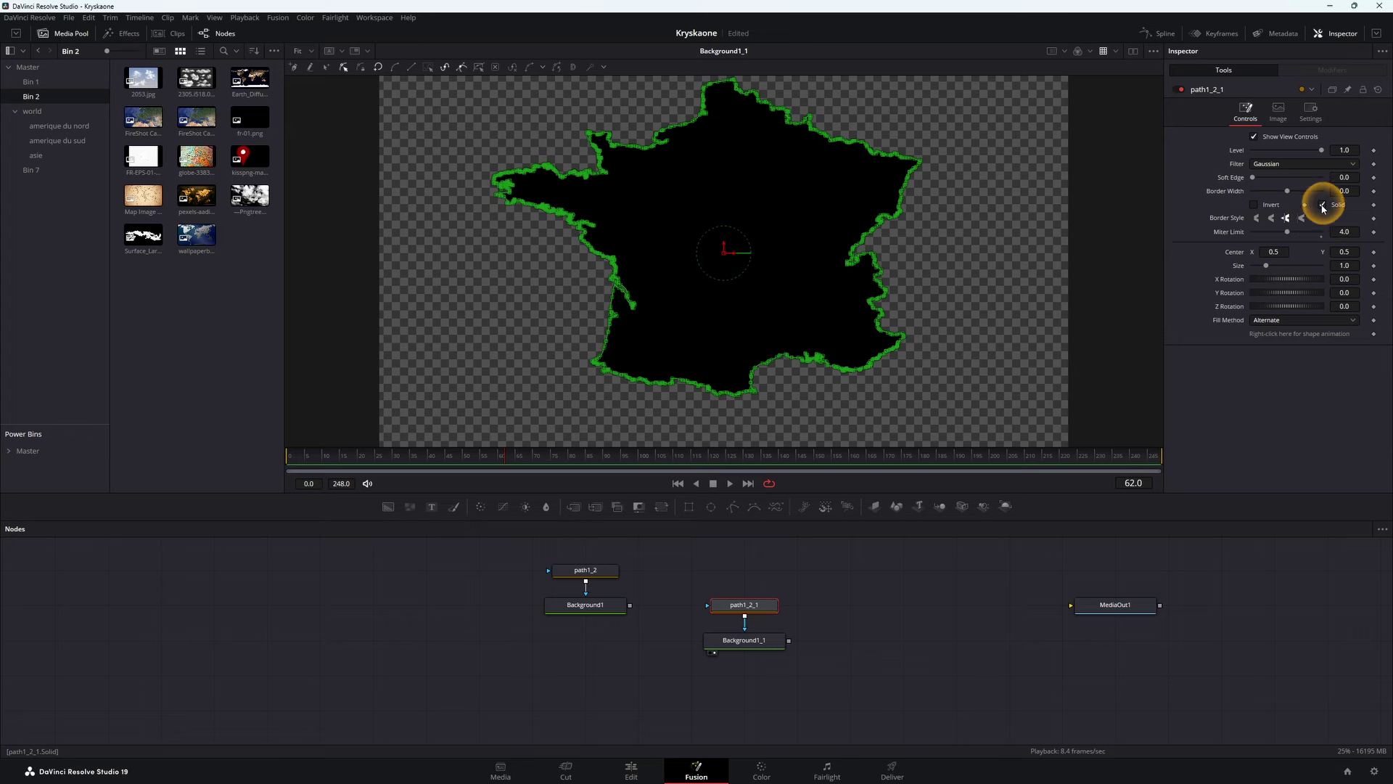
type("0.0051")
key("Return")
left_click(717, 162)
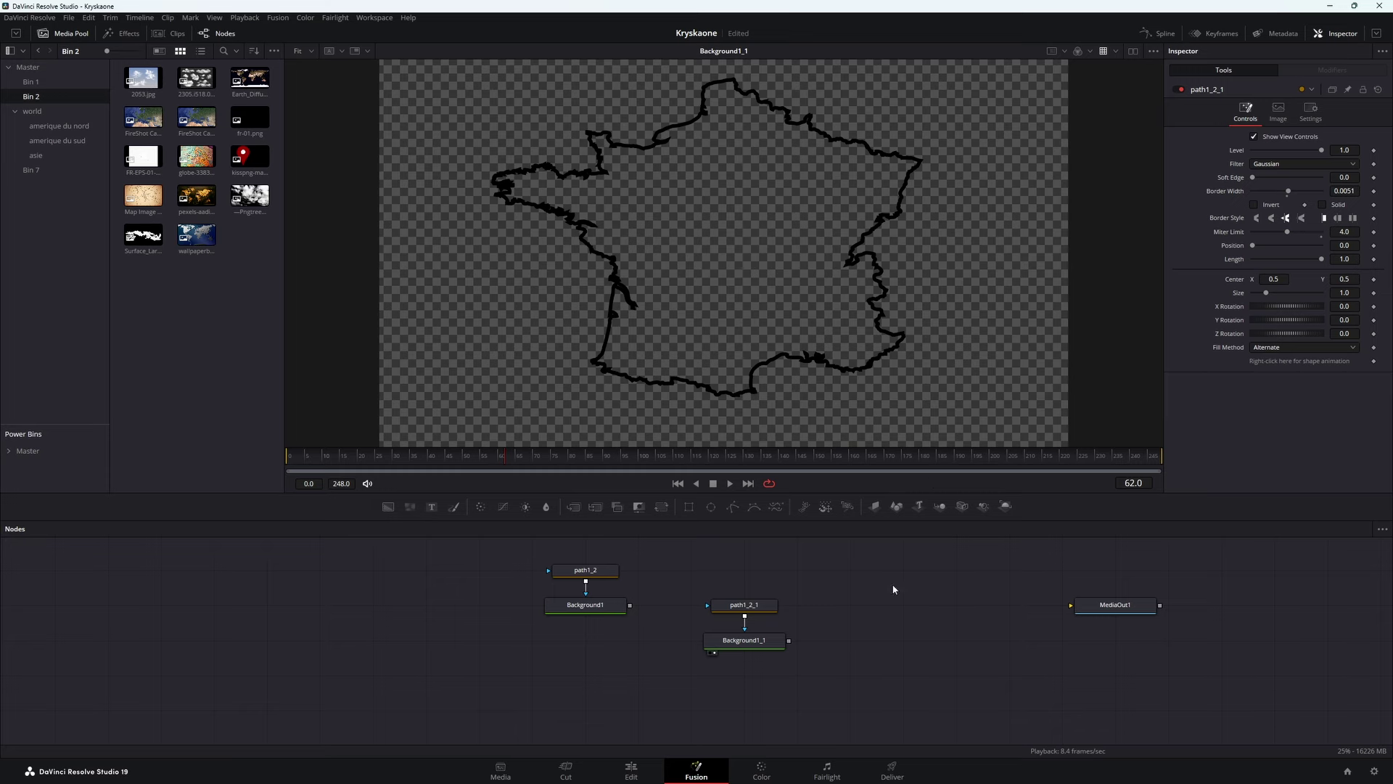
Step: Raise Background1_1's Red to about 0.99 so the France outline turns red
left_click(768, 639)
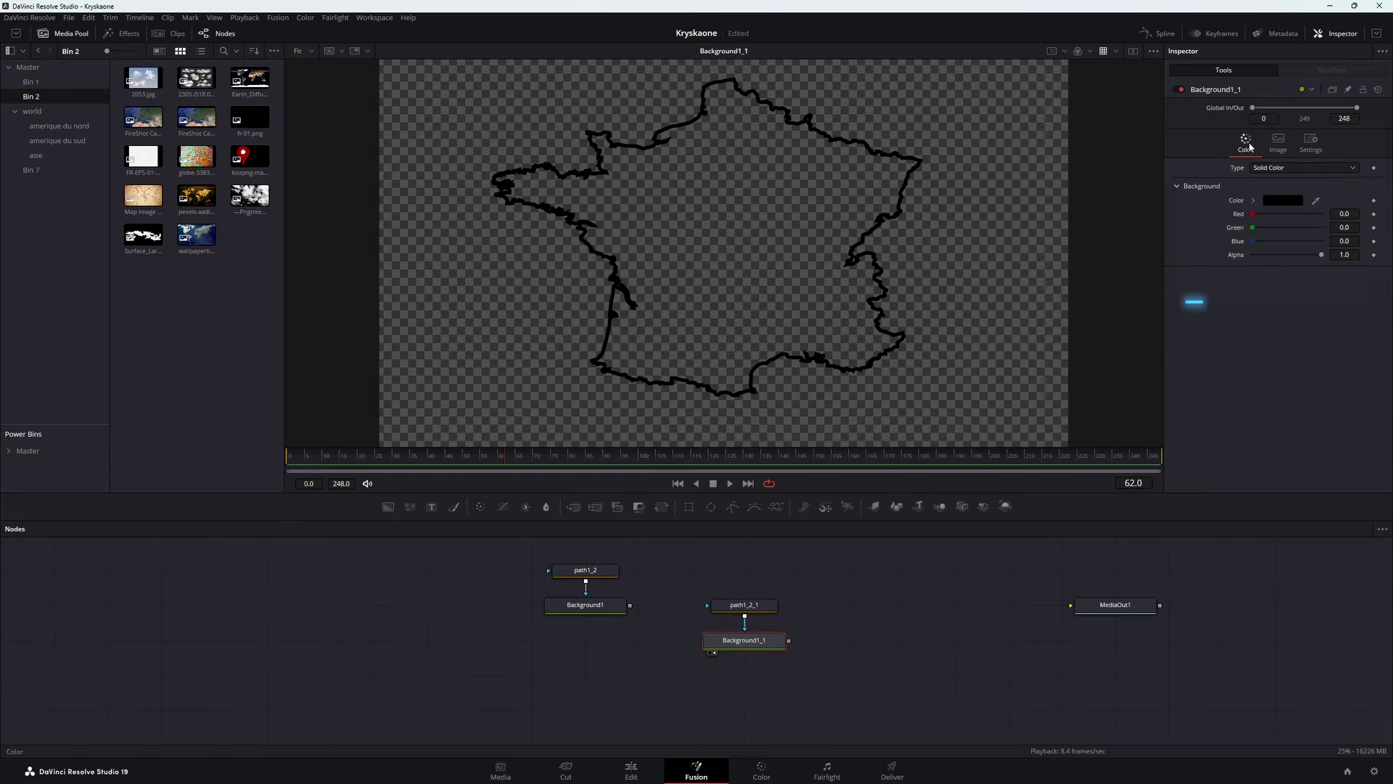
left_click_drag(1252, 215, 1324, 223)
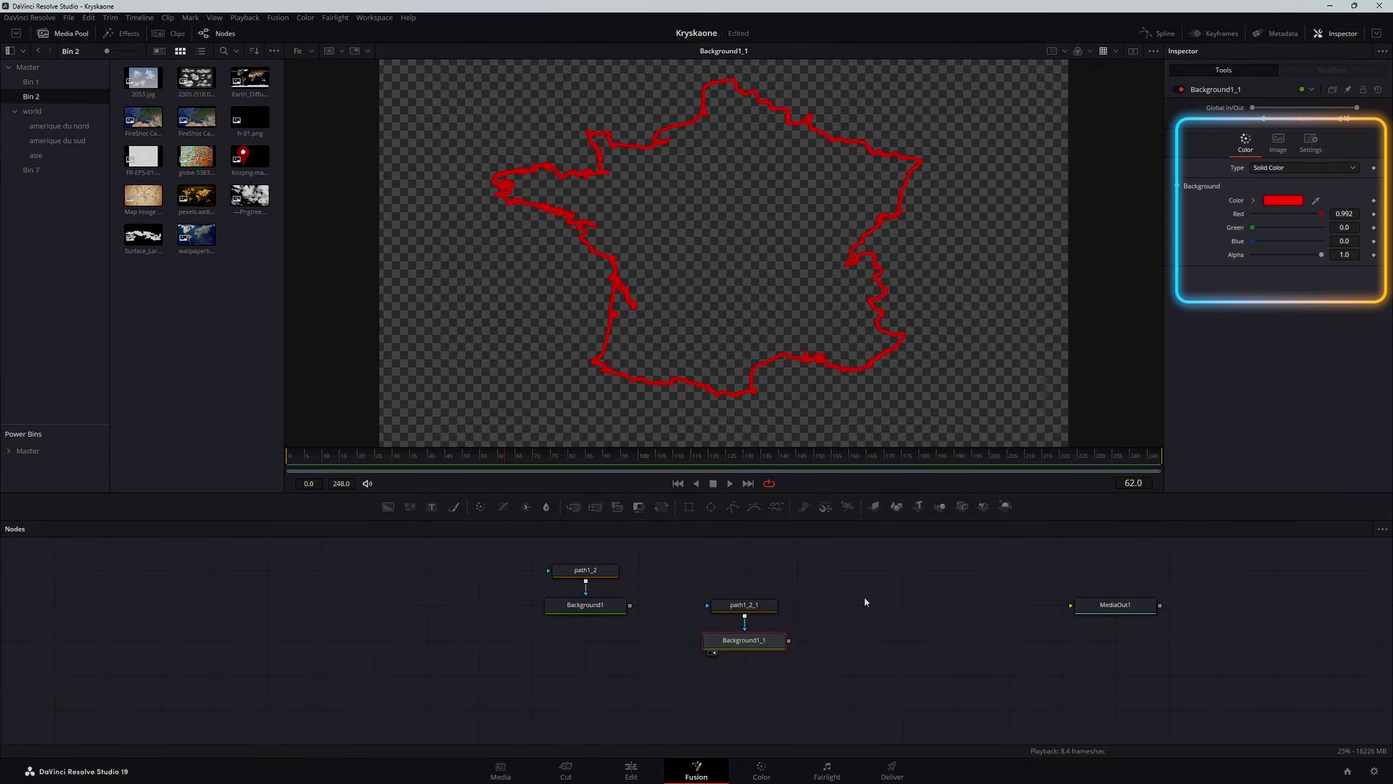
left_click(744, 605)
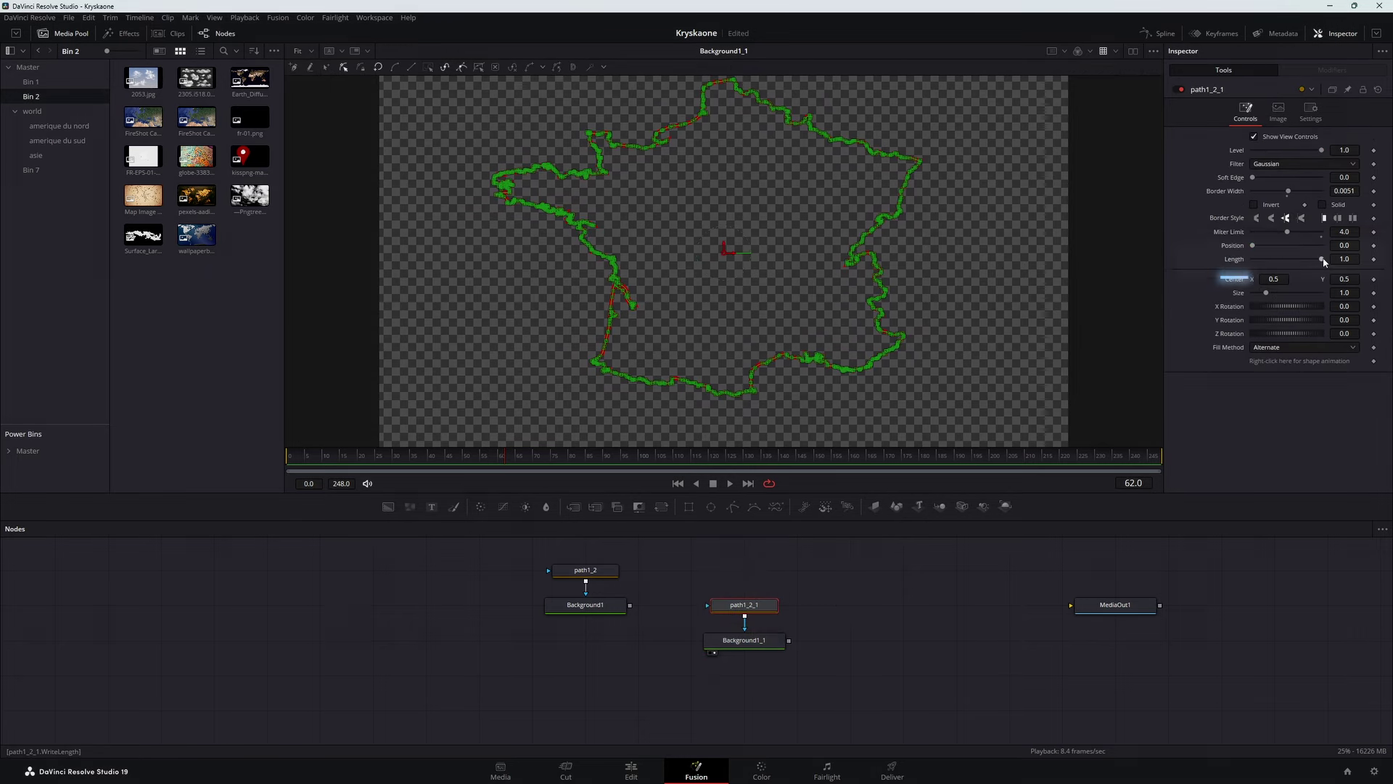
left_click(982, 586)
left_click(735, 641)
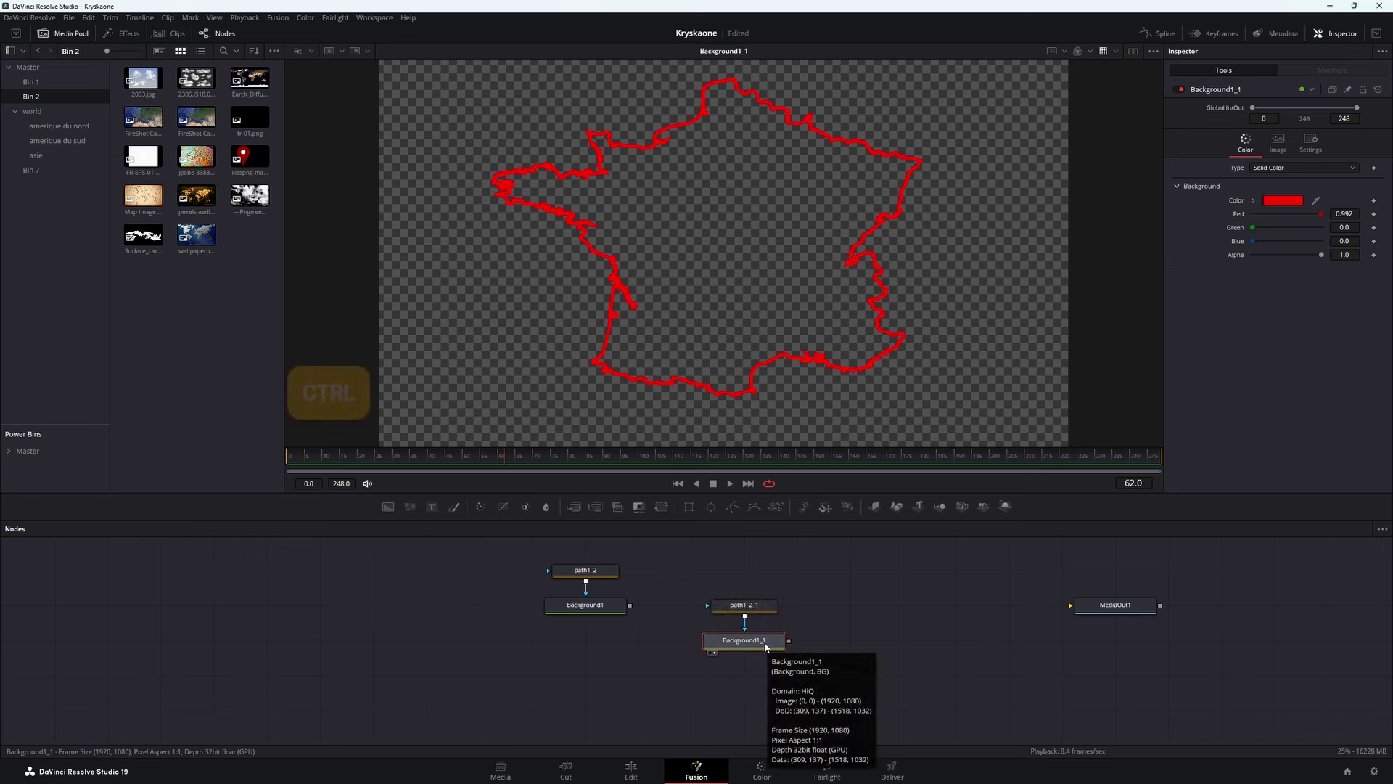
Step: Add Glow1 after Background1_1, view it, and merge it onto Background1 as Merge1
key("ctrl+space")
type("glo")
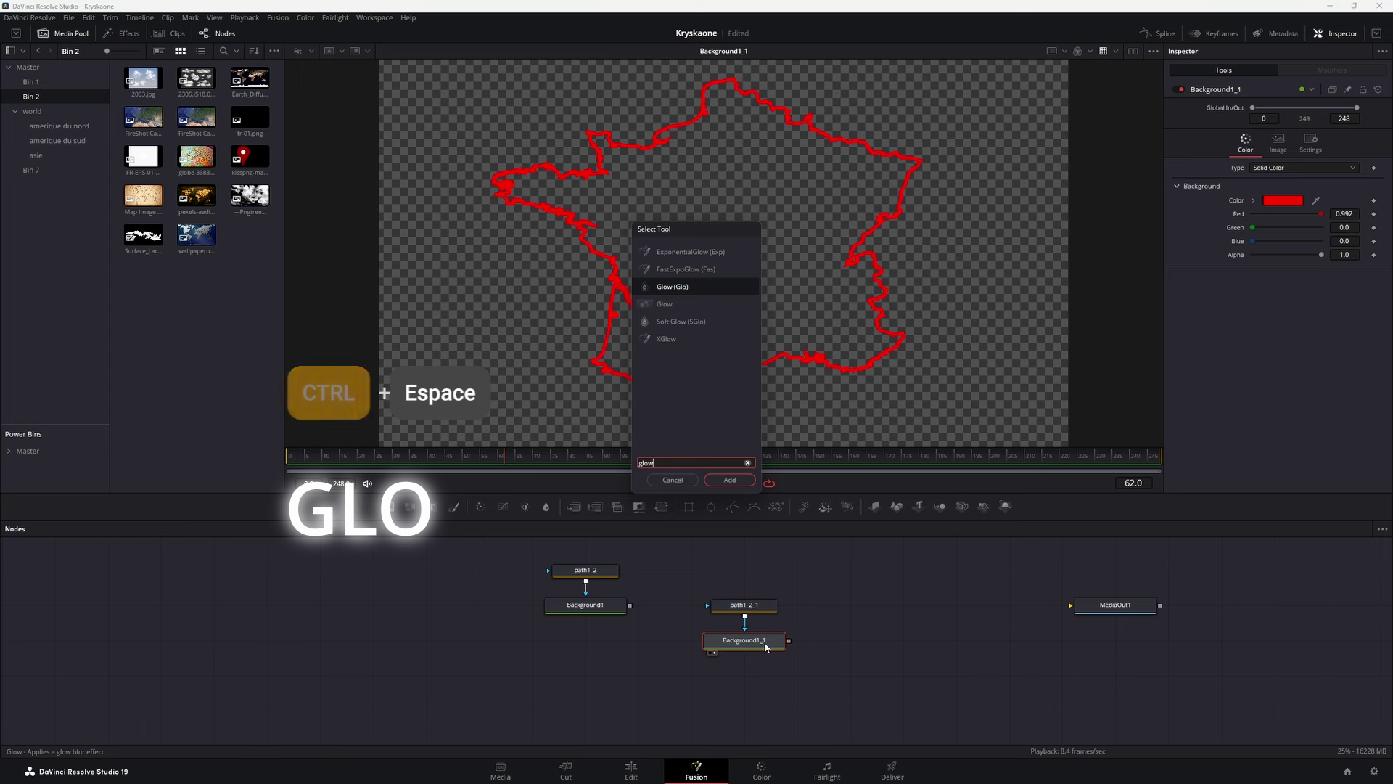
type("w")
key("Return")
left_click(818, 653)
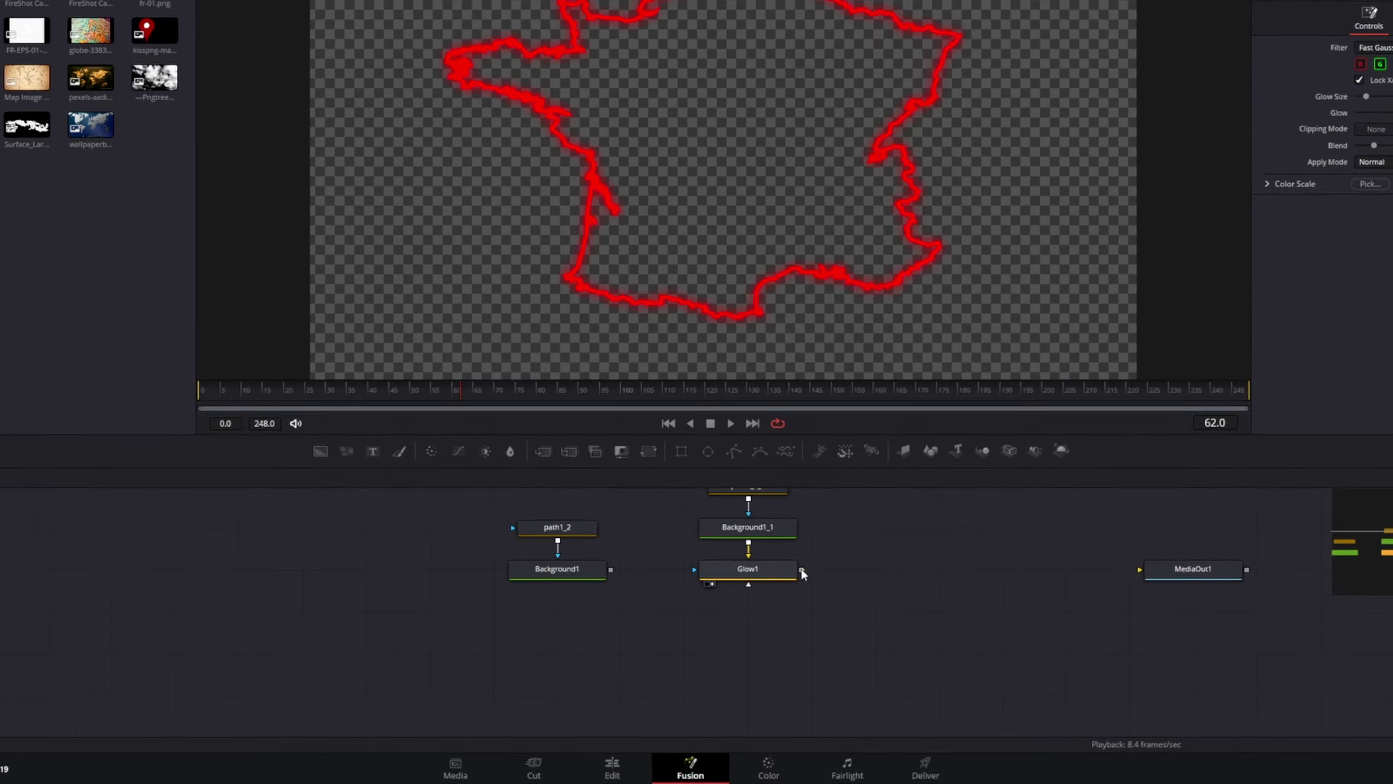
left_click_drag(801, 573, 610, 570)
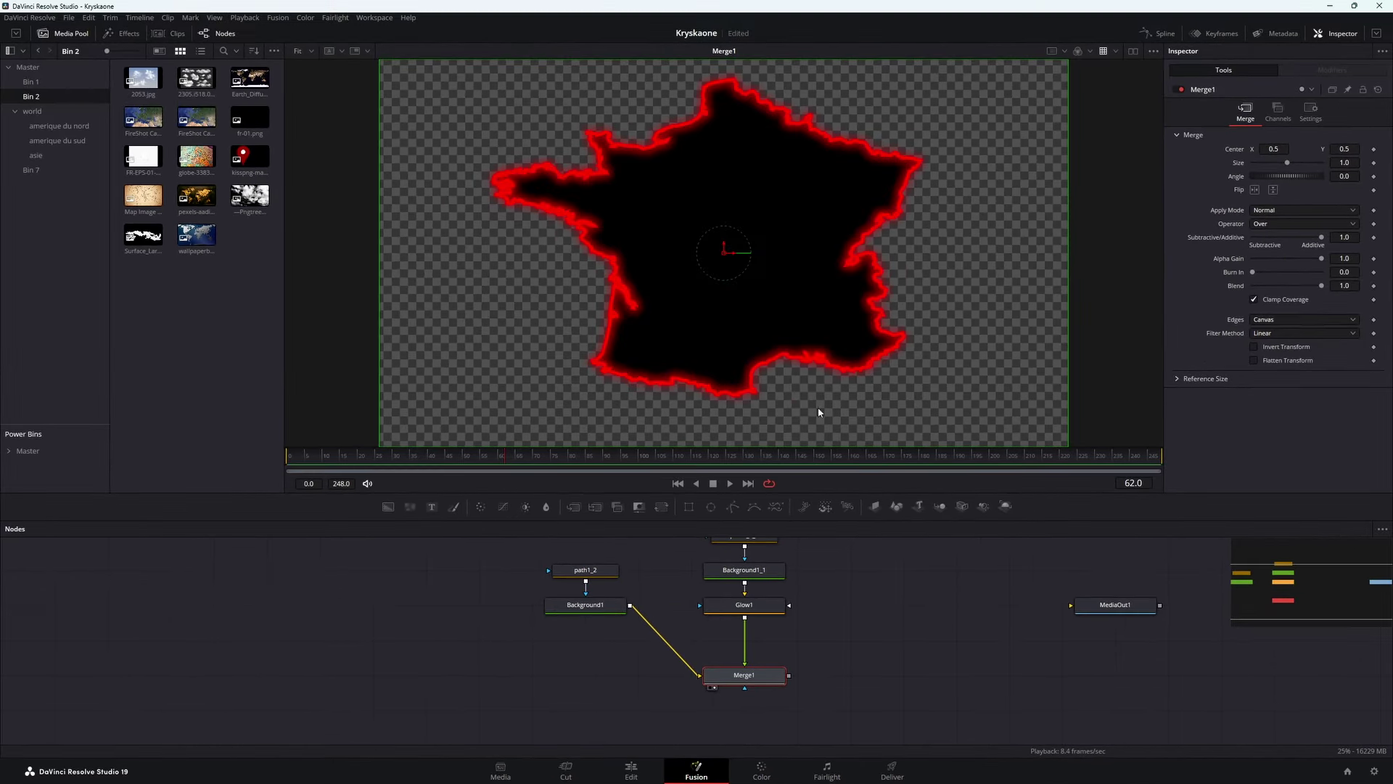
Step: Lower Background1's alpha to about 0.3 and move the composite nodes, except MediaOut1, left
left_click(589, 610)
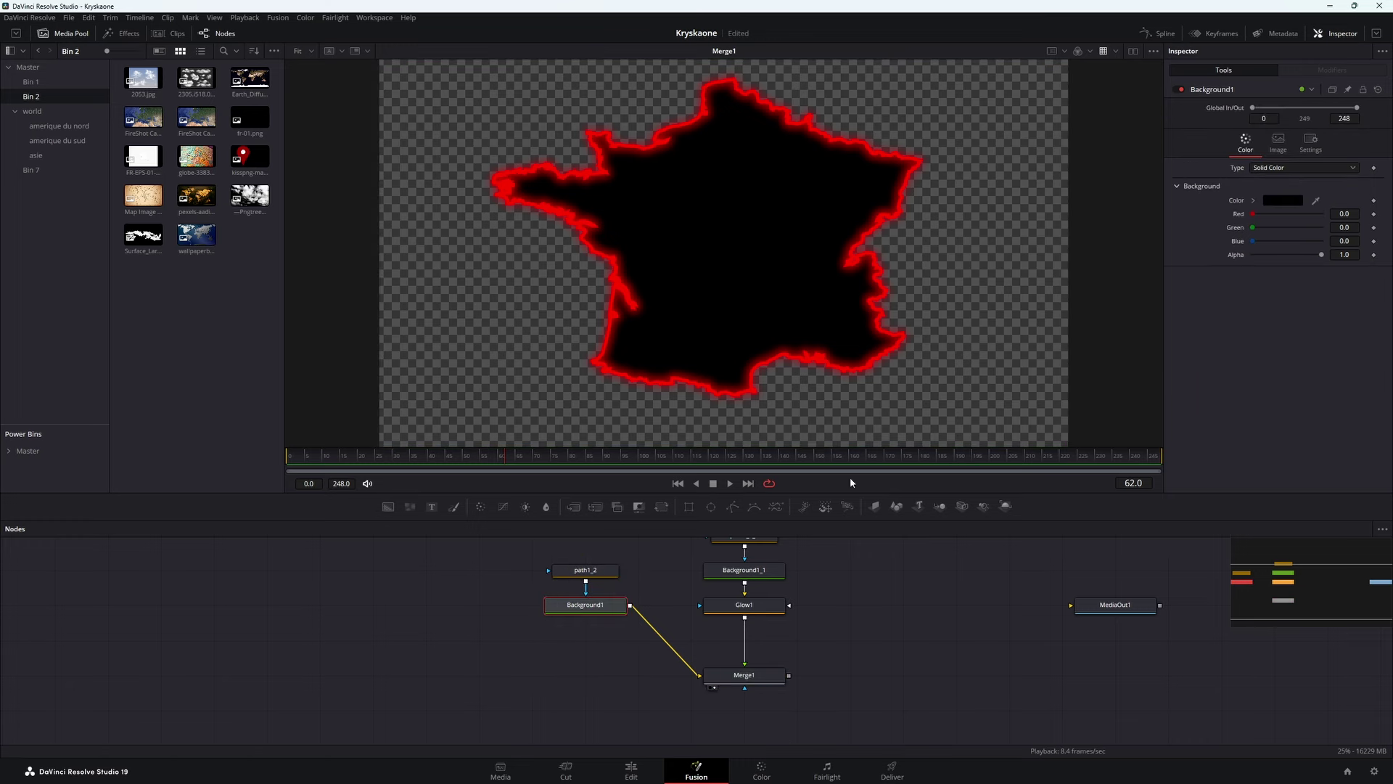
left_click_drag(1318, 256, 1272, 259)
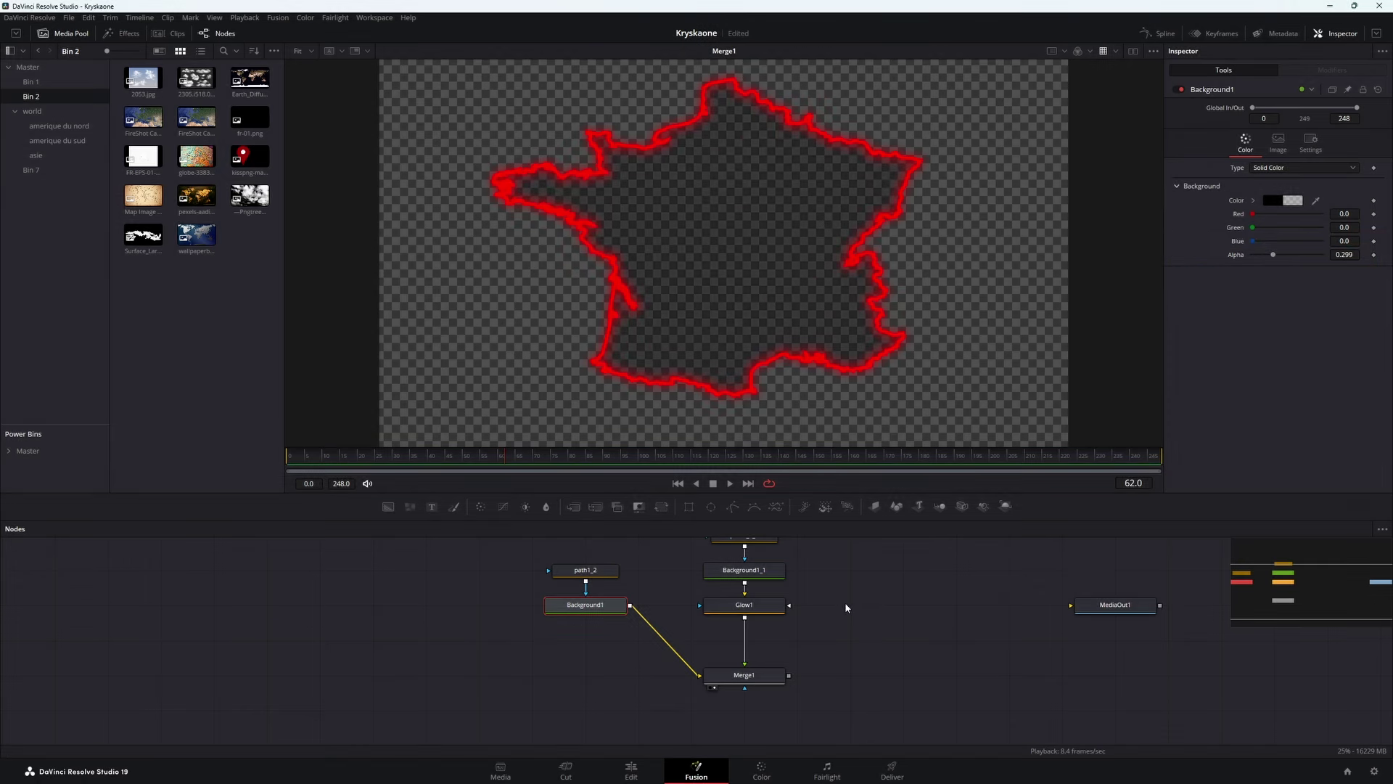
mouse_move(616, 566)
left_mouse_down()
mouse_move(558, 664)
mouse_move(638, 672)
left_mouse_up()
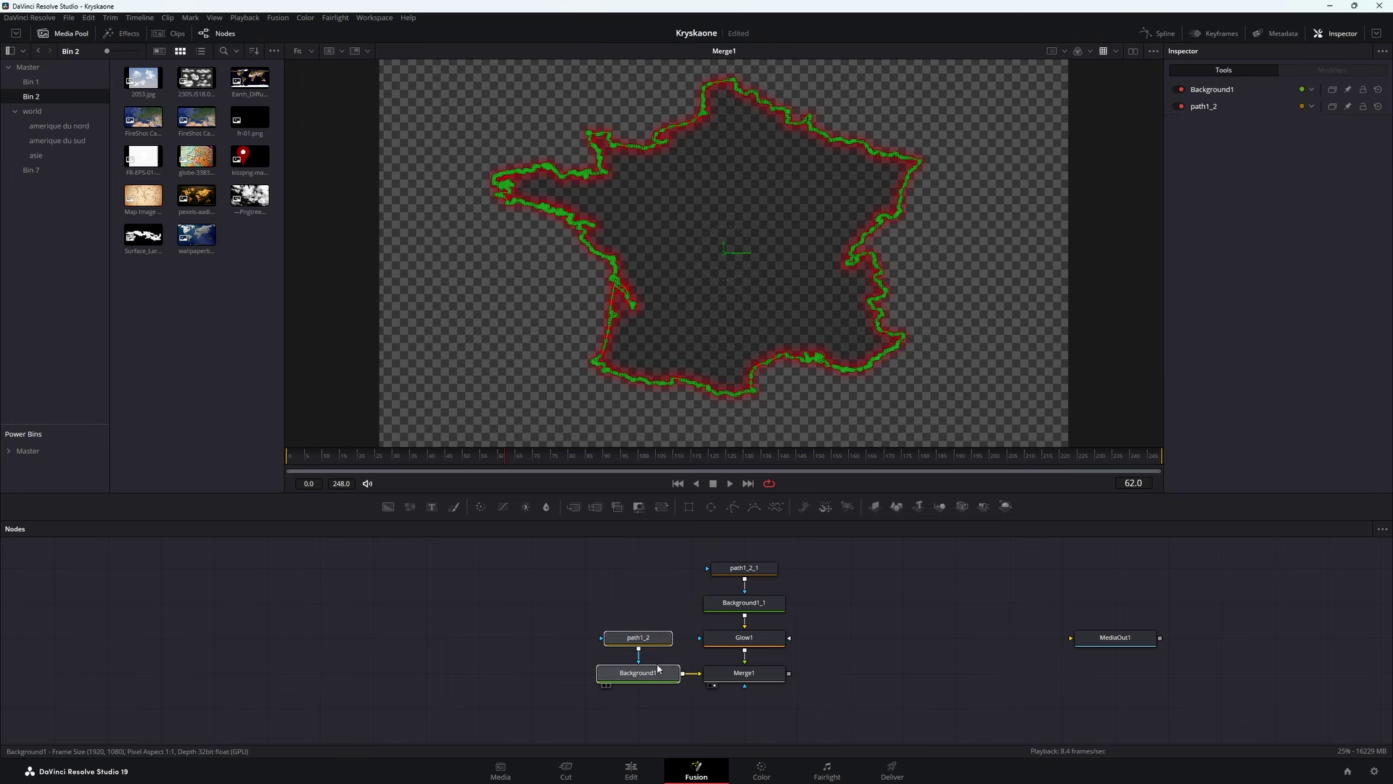
left_click_drag(831, 545, 528, 697)
left_click_drag(639, 672, 374, 637)
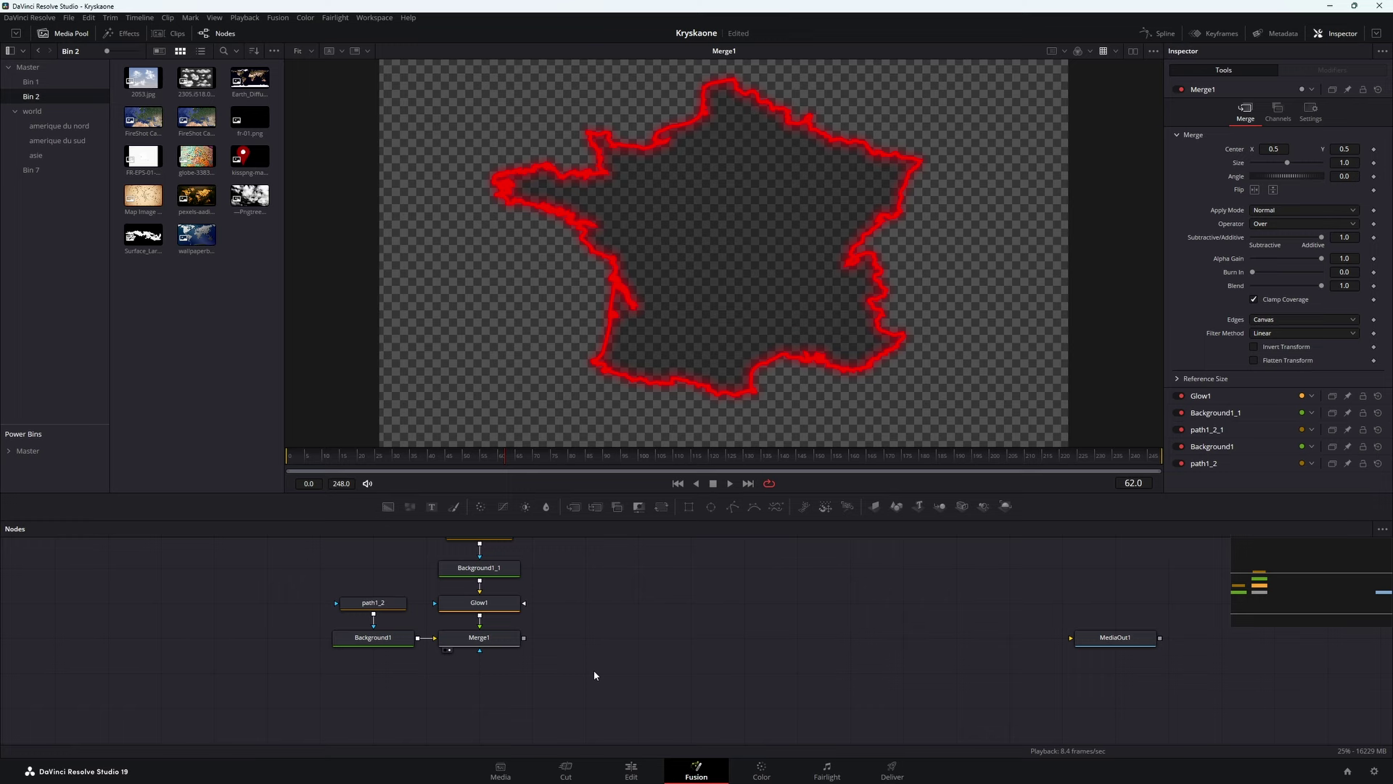
Step: Add the Europe satellite map as MediaIn1 and merge Merge1 over it as Merge2
mouse_move(143, 117)
left_mouse_down()
mouse_move(624, 476)
mouse_move(479, 707)
mouse_move(576, 303)
left_mouse_up()
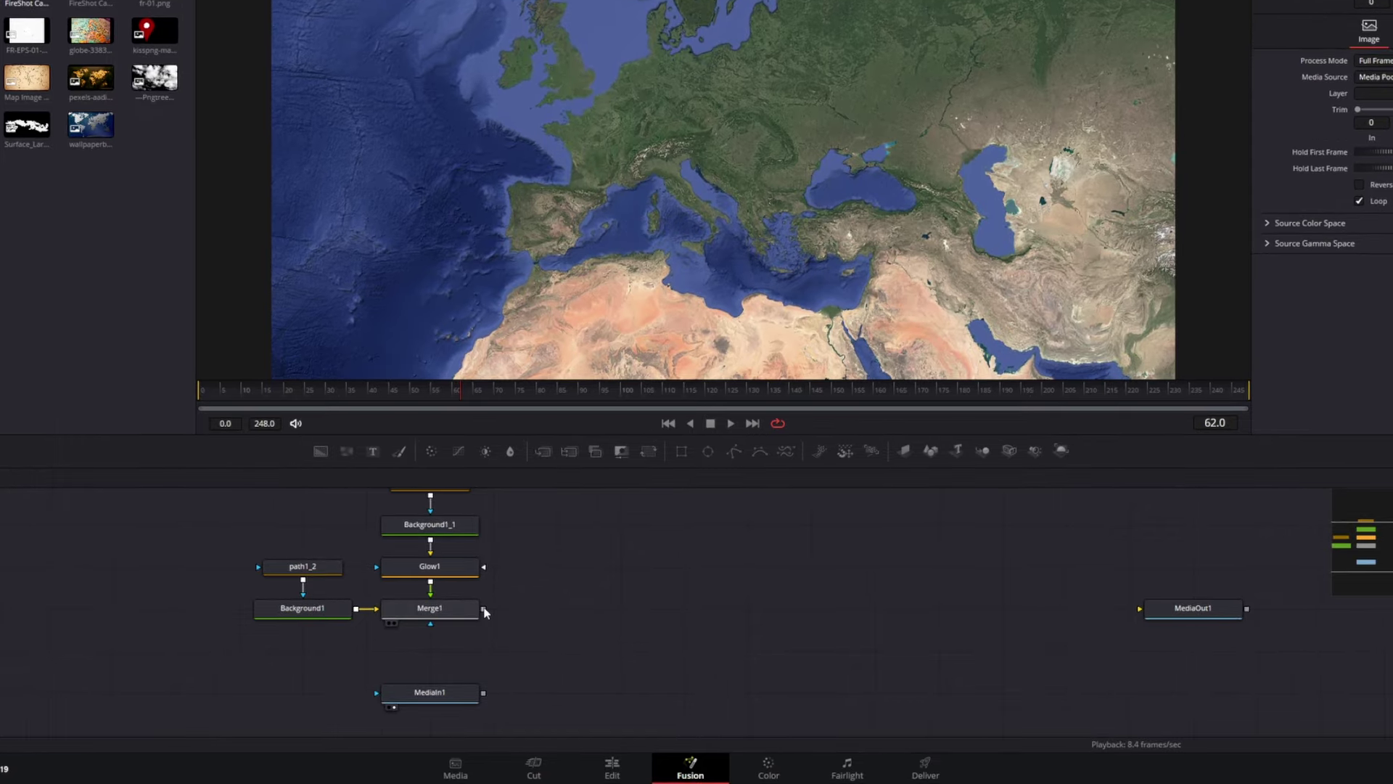
left_click_drag(484, 608, 485, 697)
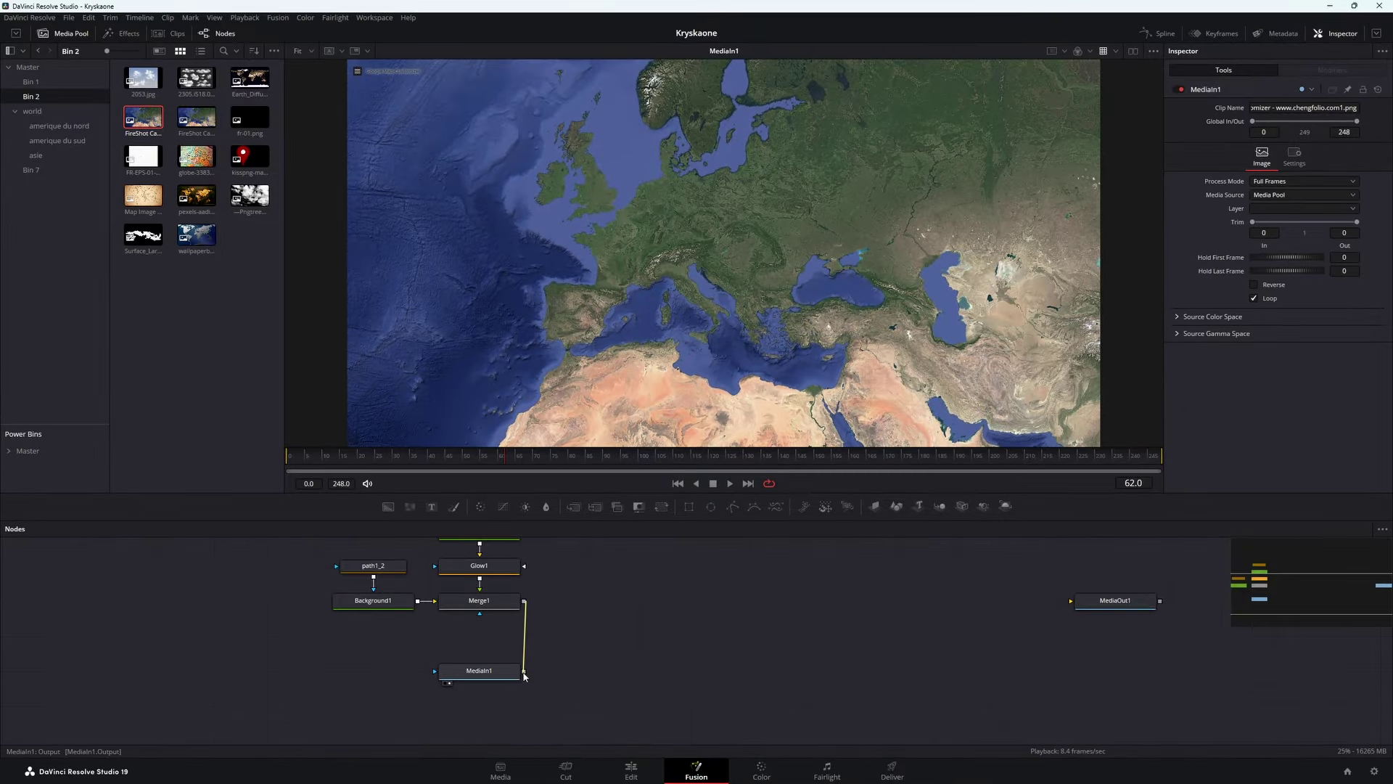
left_click_drag(525, 675, 524, 672)
left_click(555, 684)
left_click(479, 671, "ctrl")
left_click_drag(612, 666, 506, 700)
left_click(506, 701)
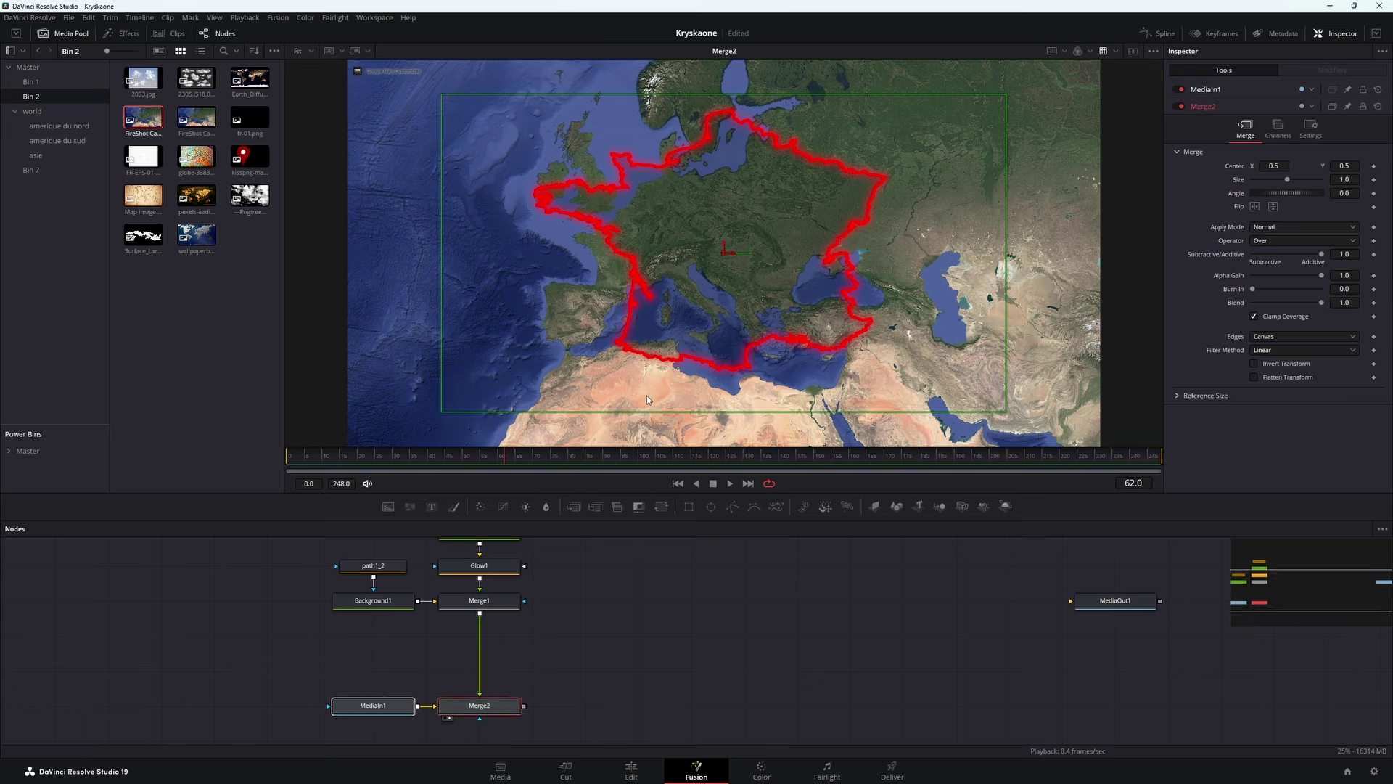
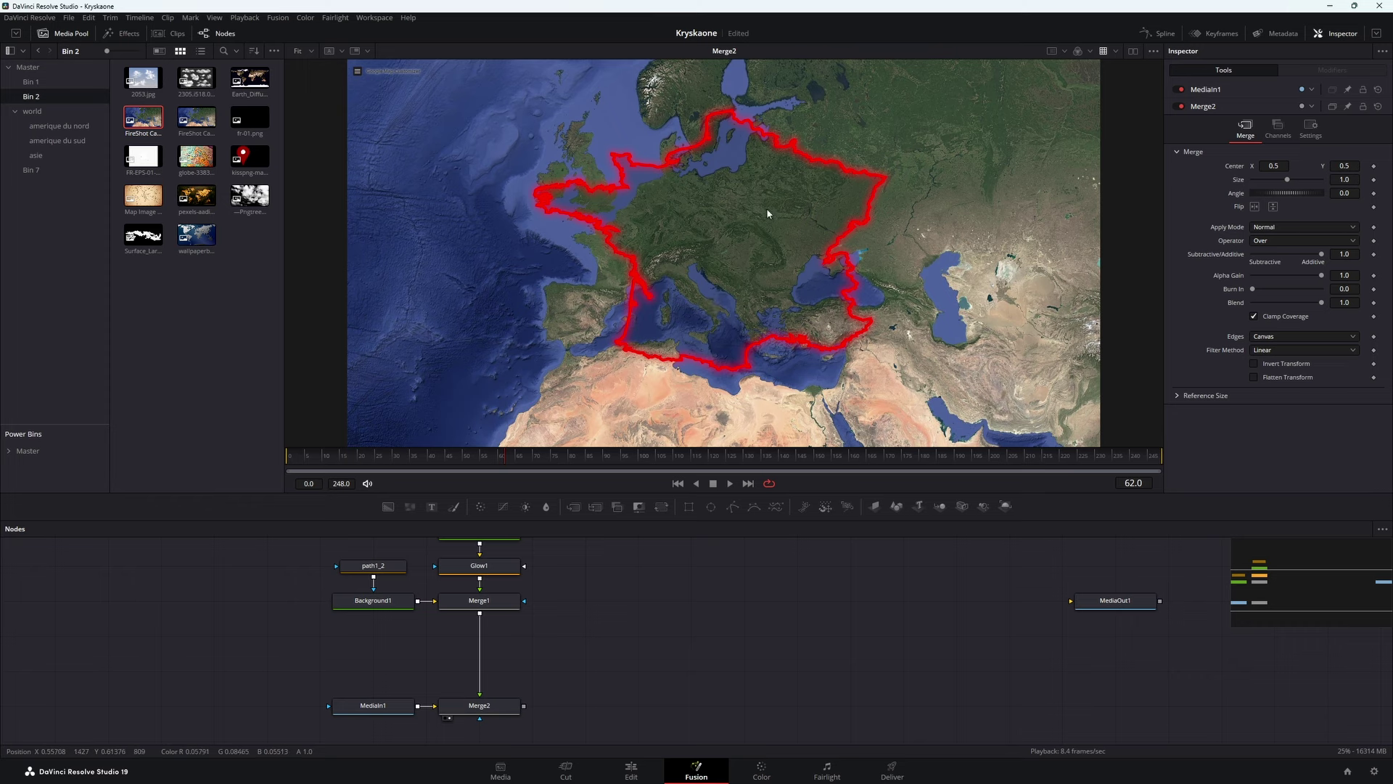
Step: Add Transform1 after Merge1, scaling the red outline to about 0.39 and shifting it left over France
left_click(477, 600)
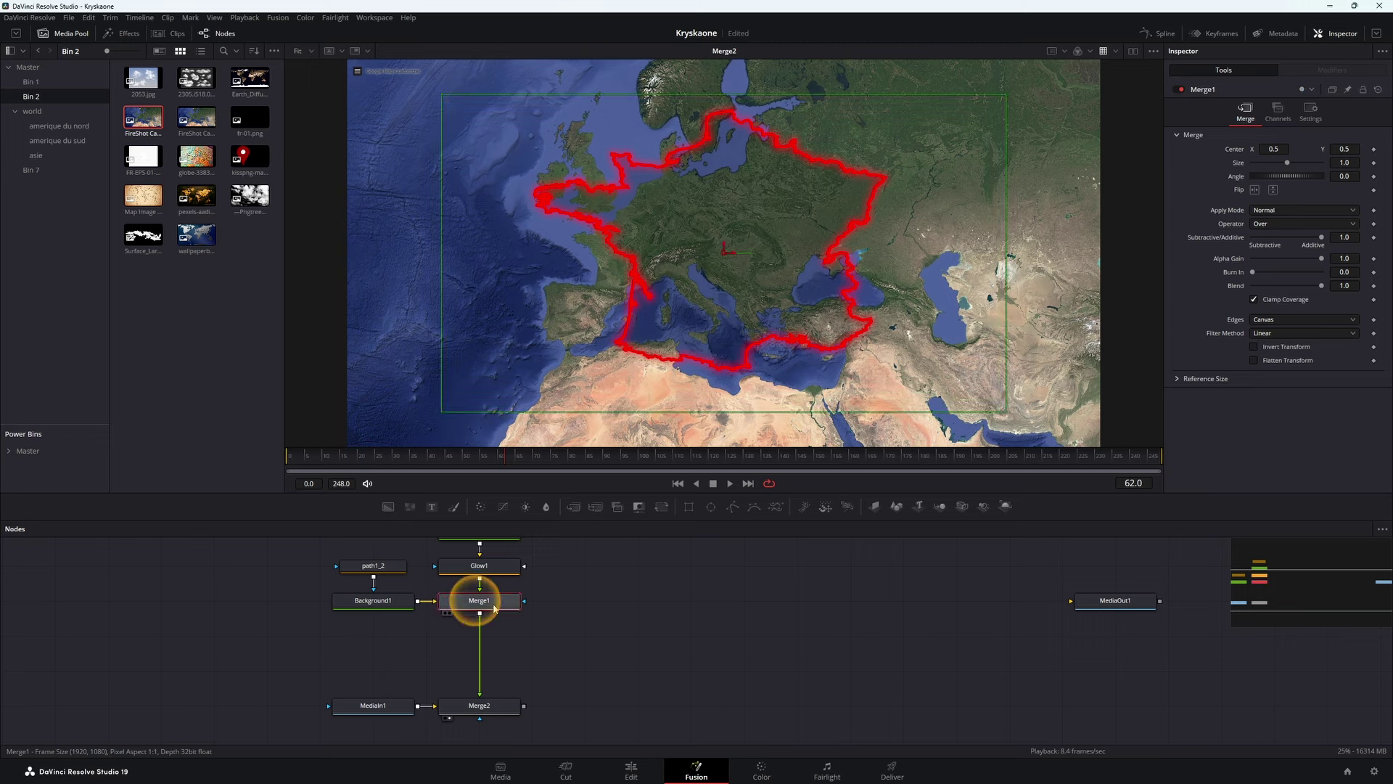
left_click(665, 510)
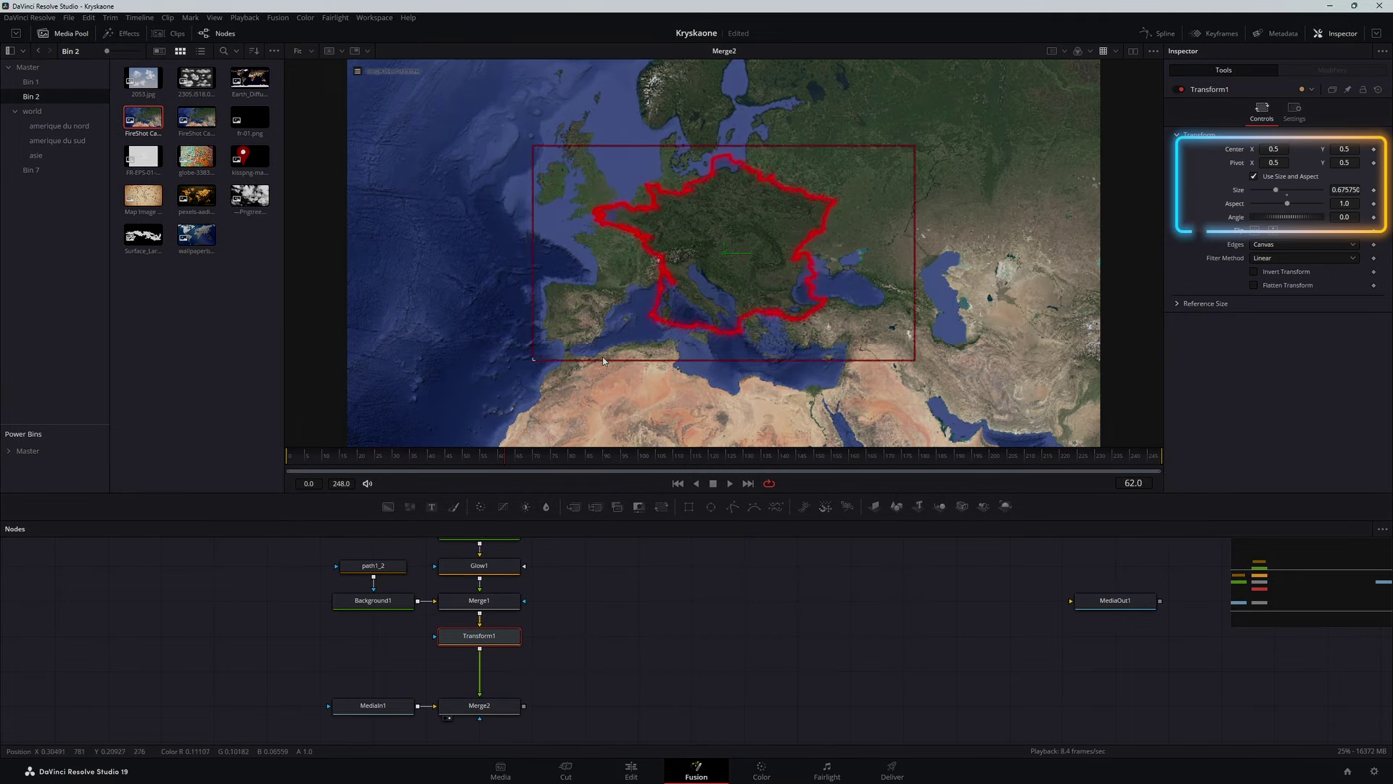
left_click_drag(444, 417, 613, 314)
mouse_move(724, 254)
left_mouse_down()
mouse_move(626, 257)
mouse_move(642, 254)
left_mouse_up()
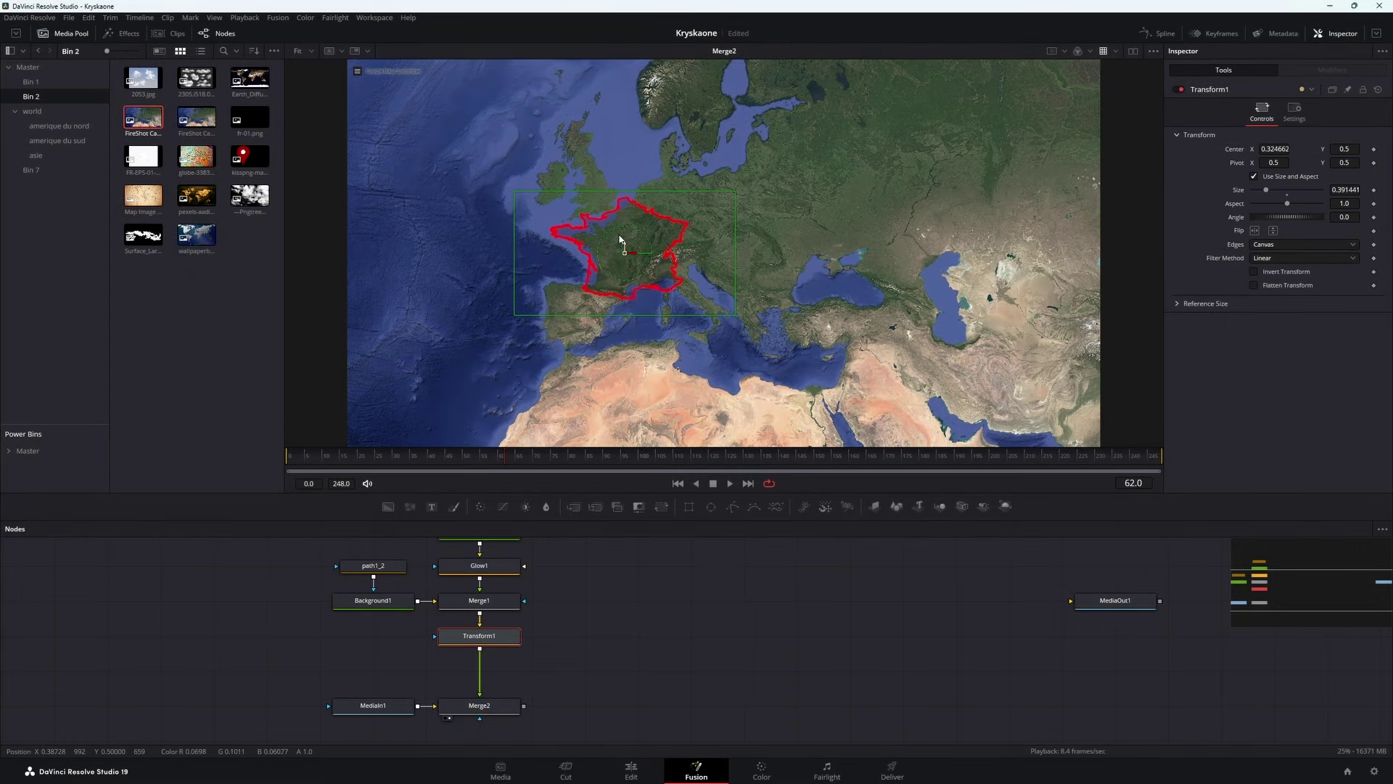
scroll(623, 252, "up", 1)
scroll(622, 251, "down", 1)
scroll(611, 262, "up", 5)
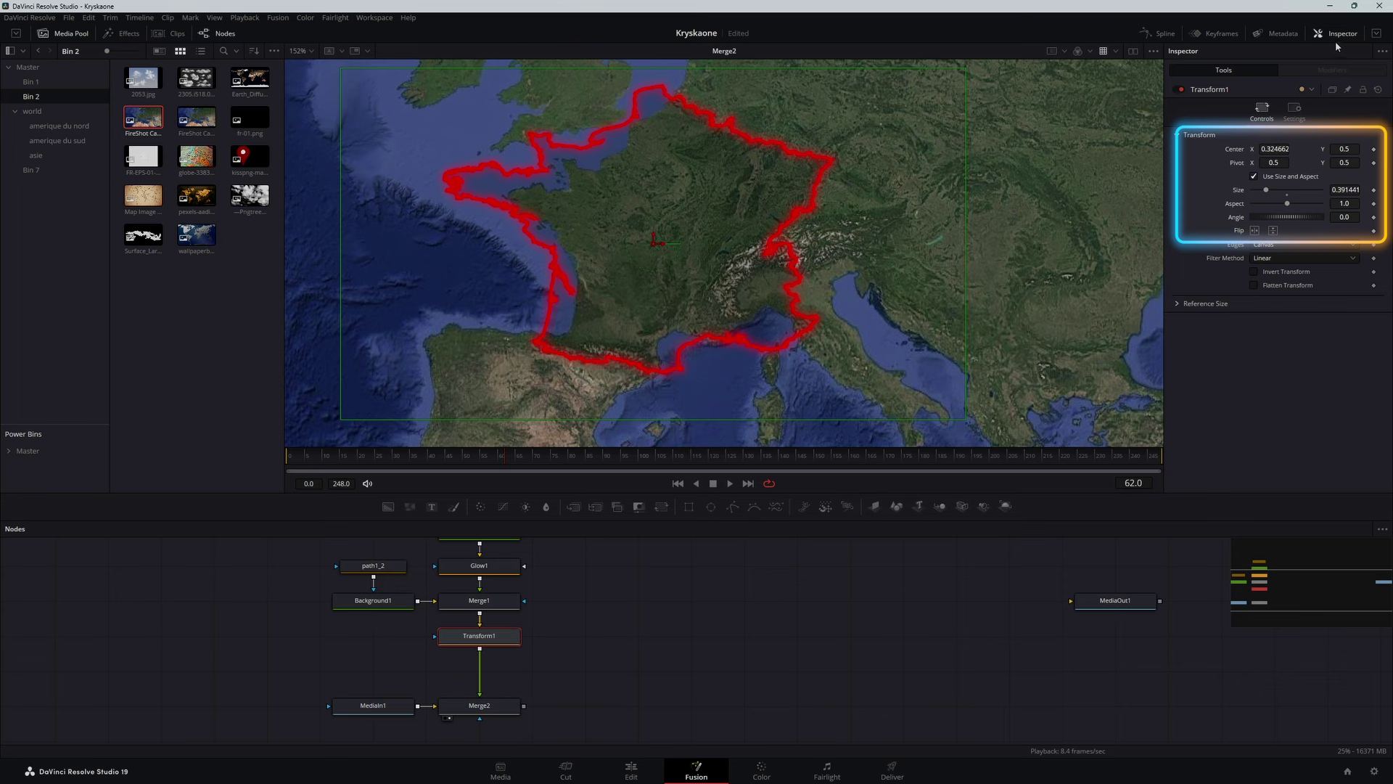
Step: Unlink Transform1's aspect and set X Size 0.259, Y Size 0.334, centred at 0.319, 0.494
left_click(1254, 177)
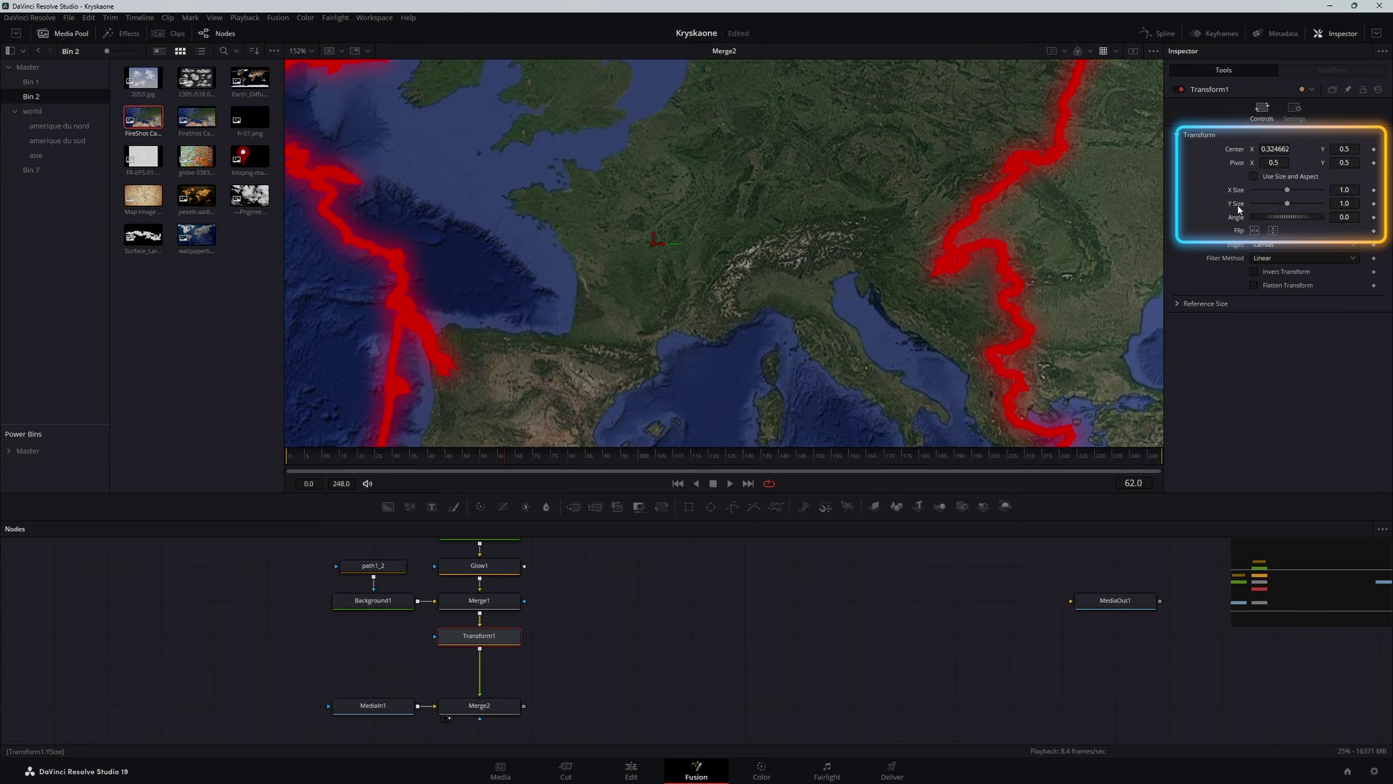
left_click_drag(1287, 203, 1263, 203)
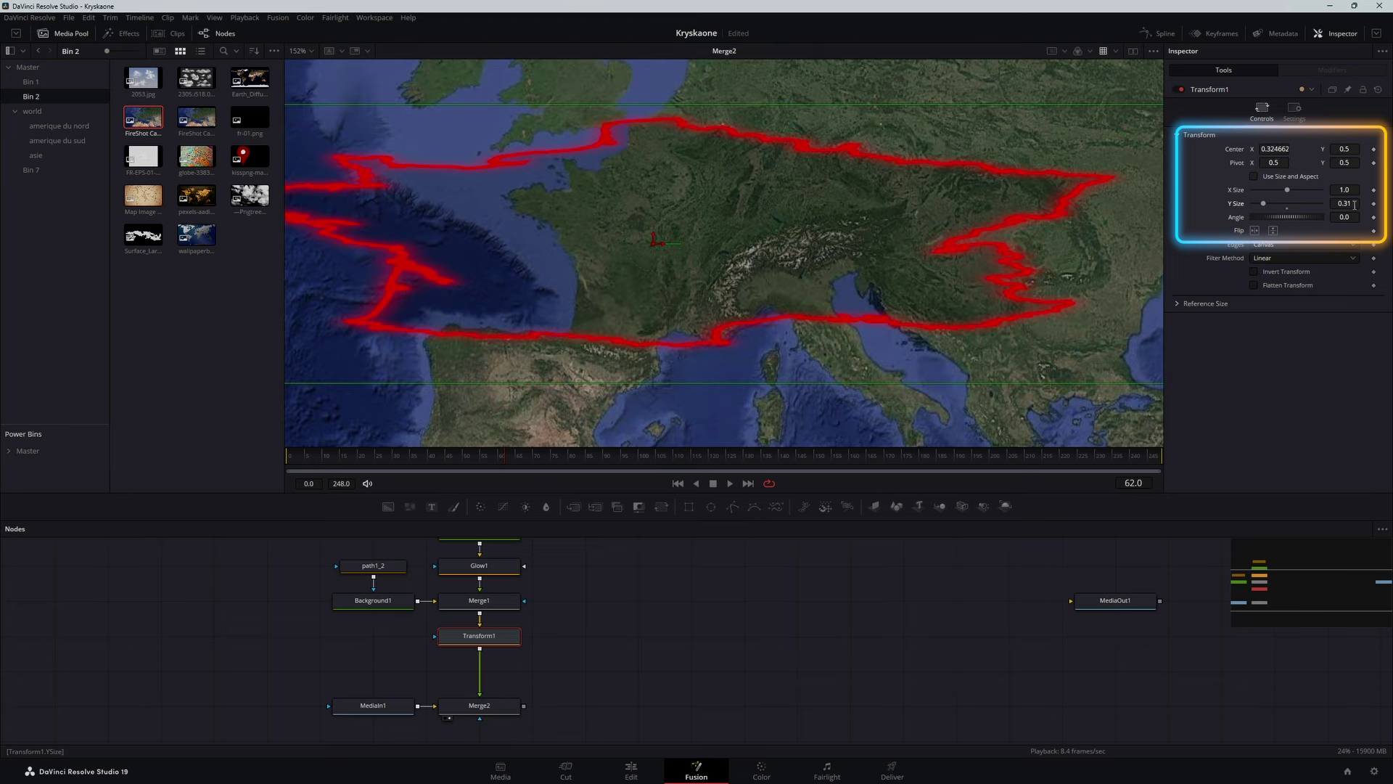
mouse_move(1345, 189)
left_mouse_down()
mouse_move(1298, 190)
mouse_move(1383, 200)
left_mouse_up()
type("0.29")
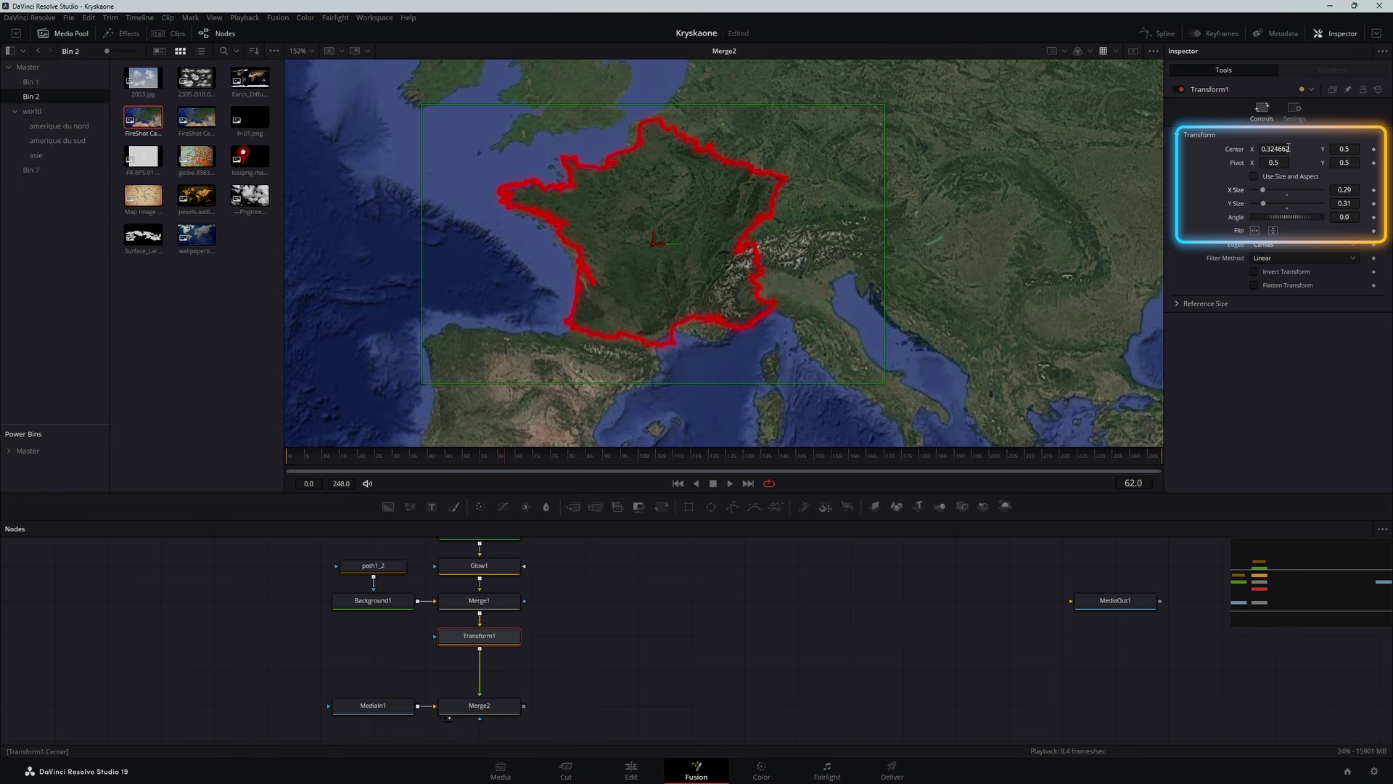
left_click_drag(1287, 147, 1281, 149)
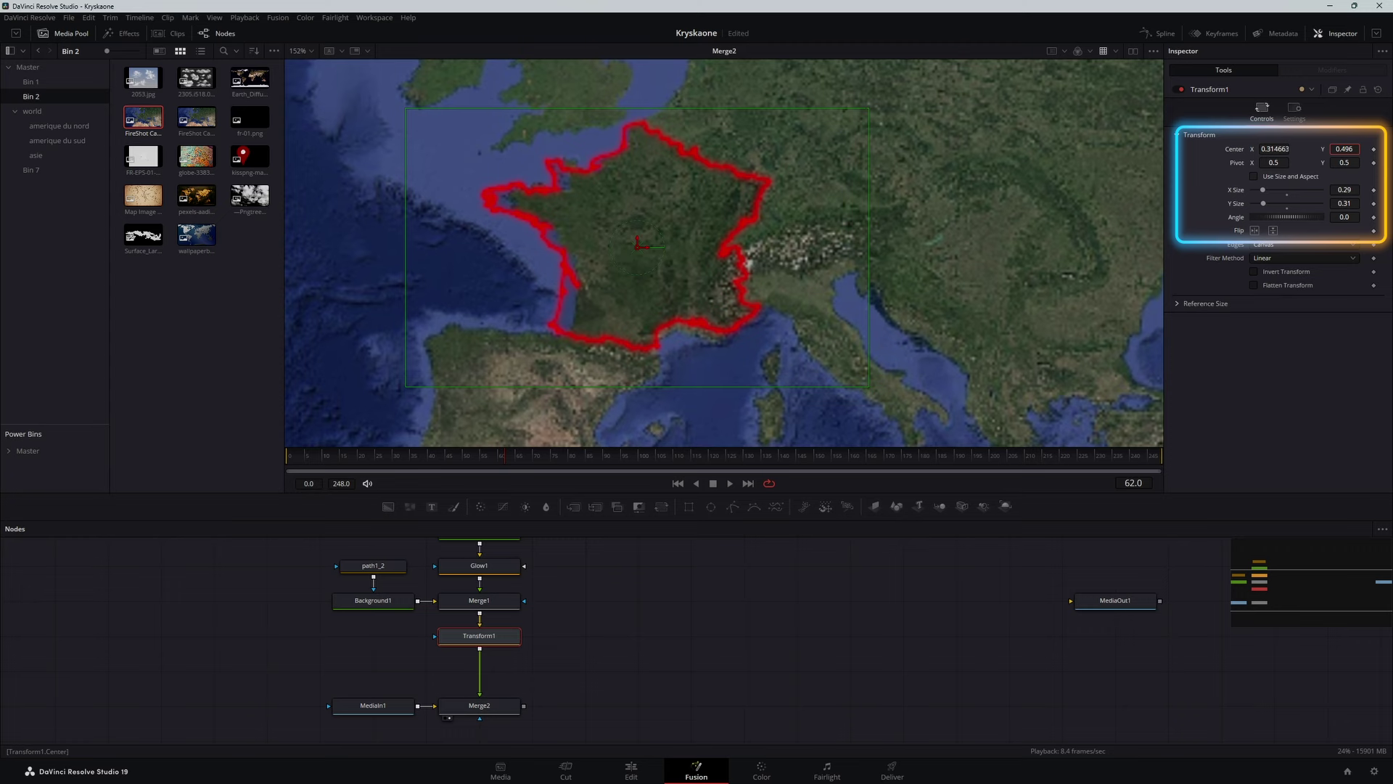
left_click(654, 634)
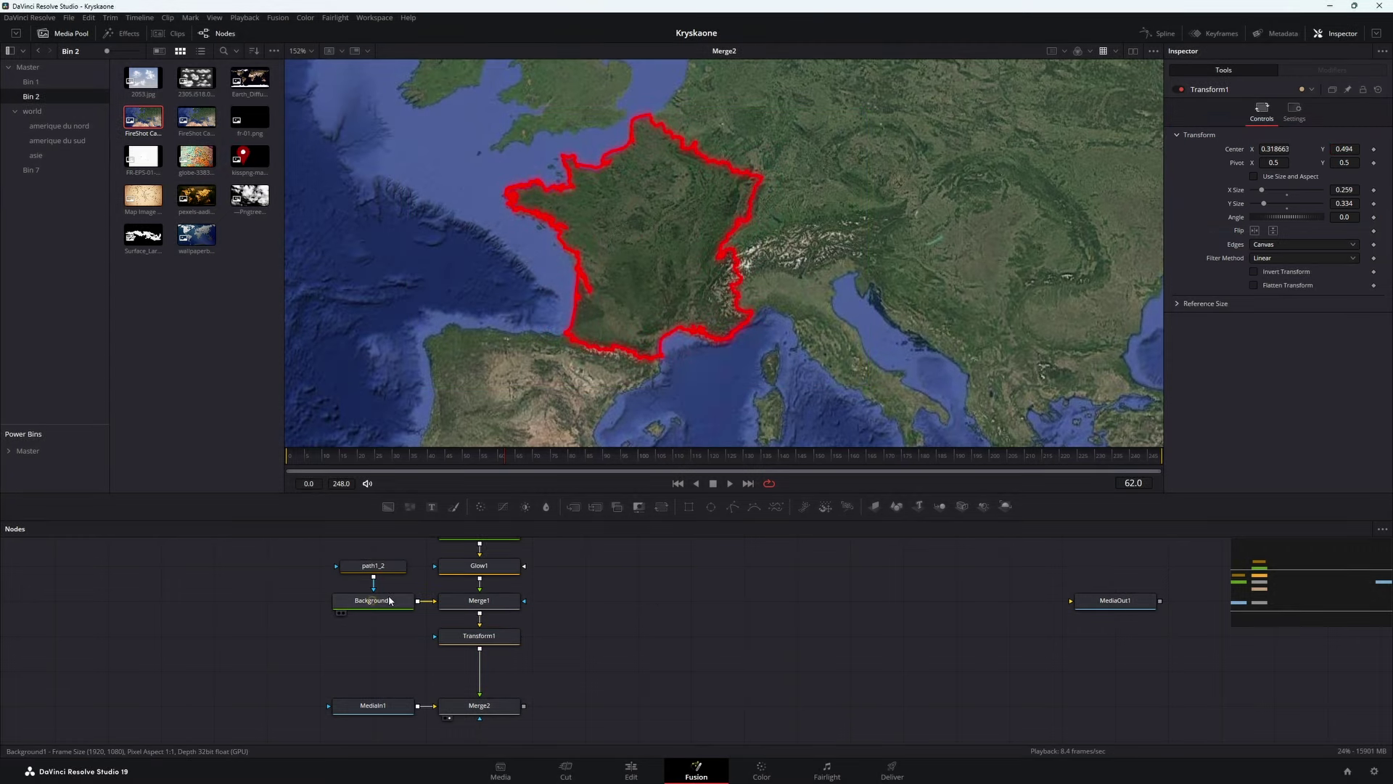
Step: Give Background1 a solid yellow fill (R 0.512, G 0.402, B 0) with Alpha 0.638
left_click(371, 602)
mouse_move(1313, 256)
left_mouse_down()
mouse_move(1269, 226)
mouse_move(1287, 214)
left_mouse_up()
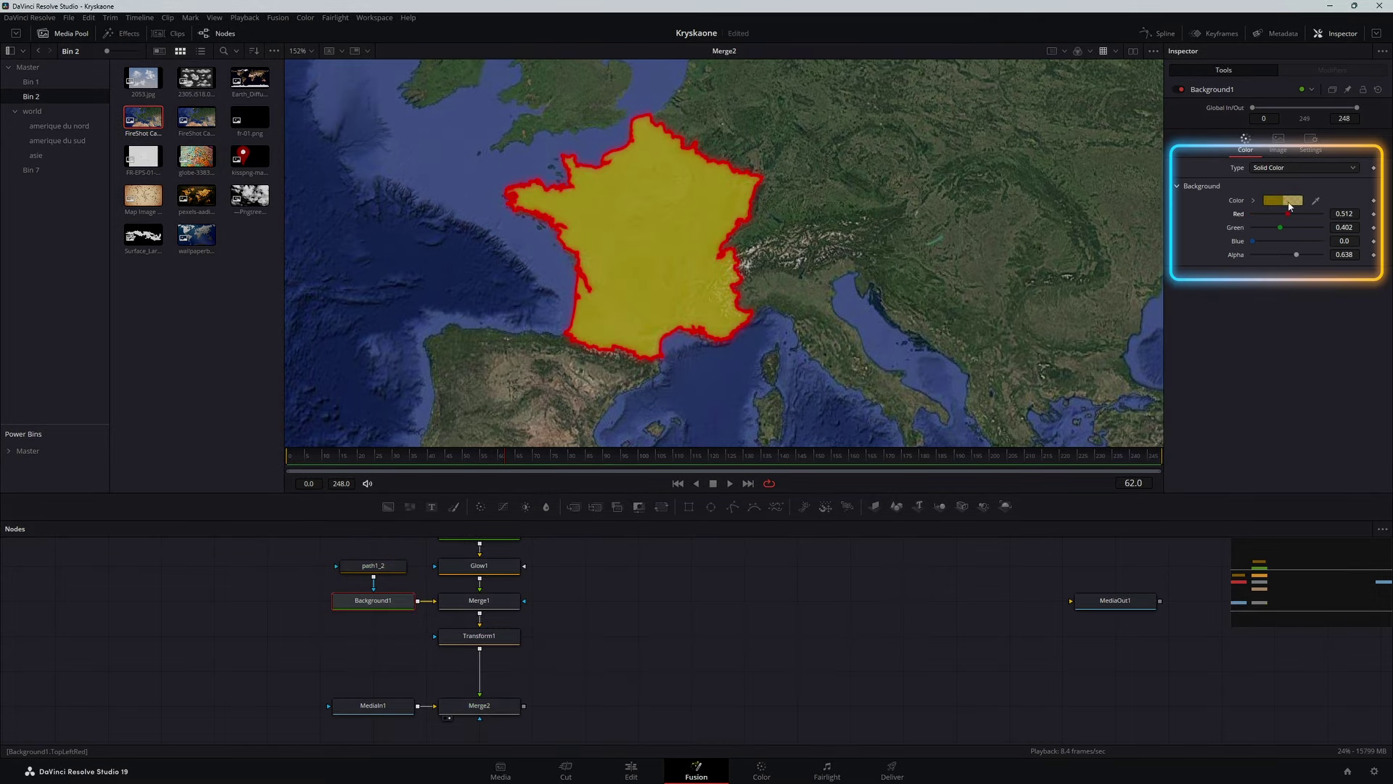
left_click(1300, 171)
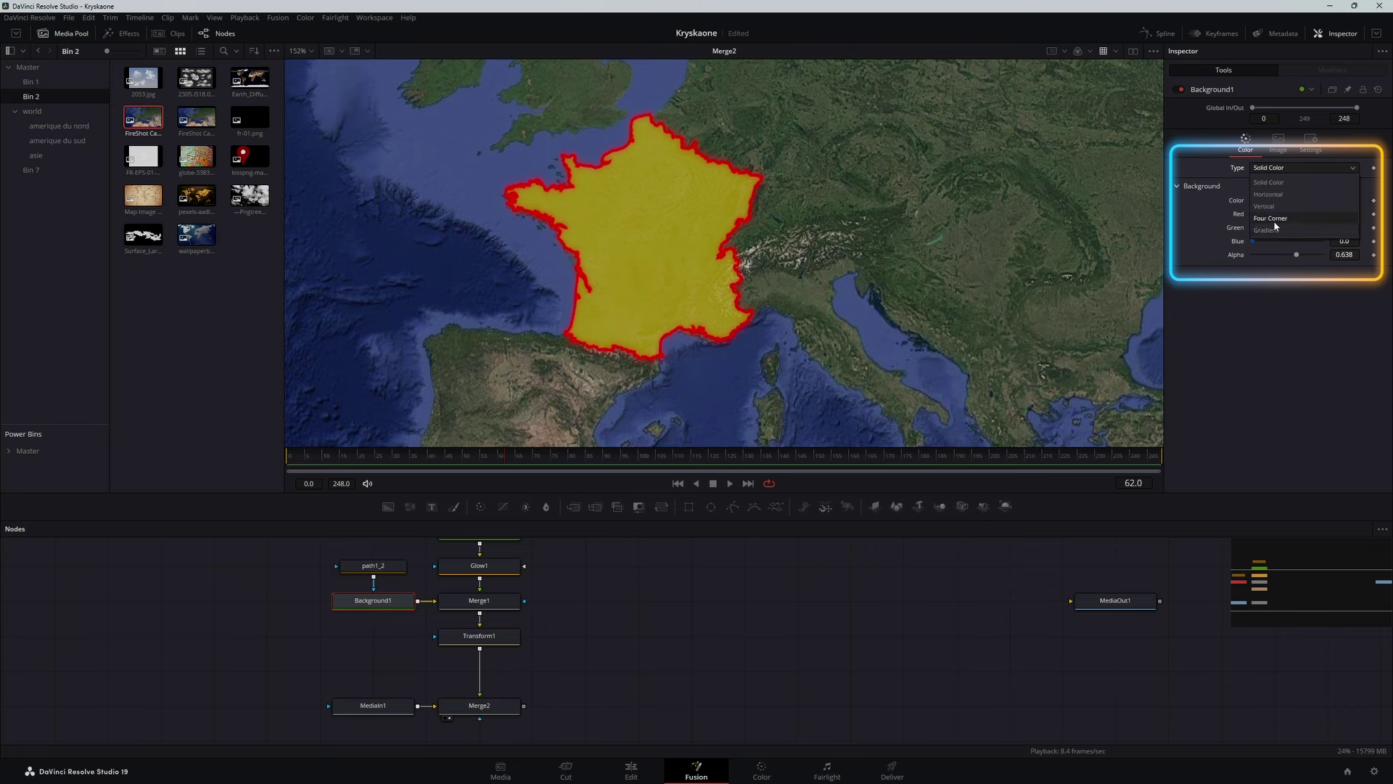
left_click(943, 590)
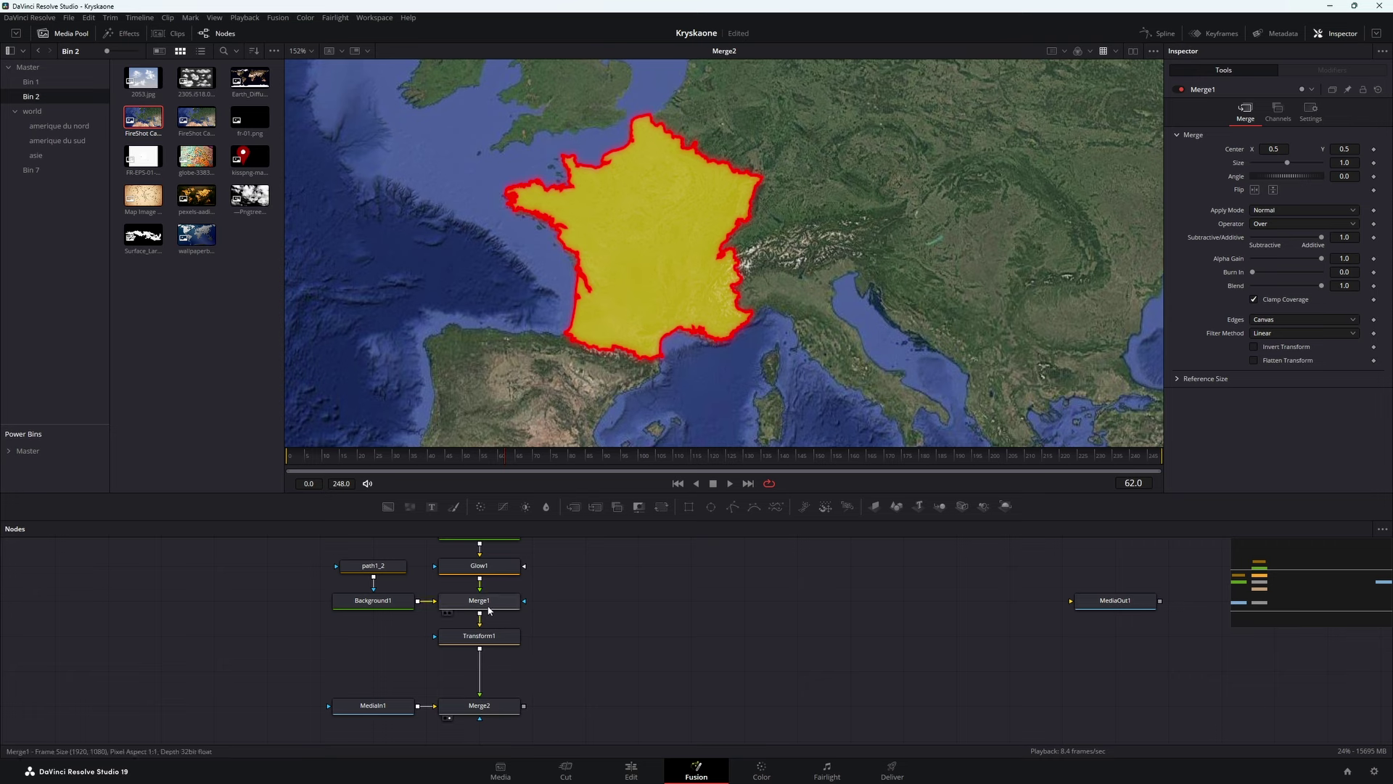
left_click(490, 708)
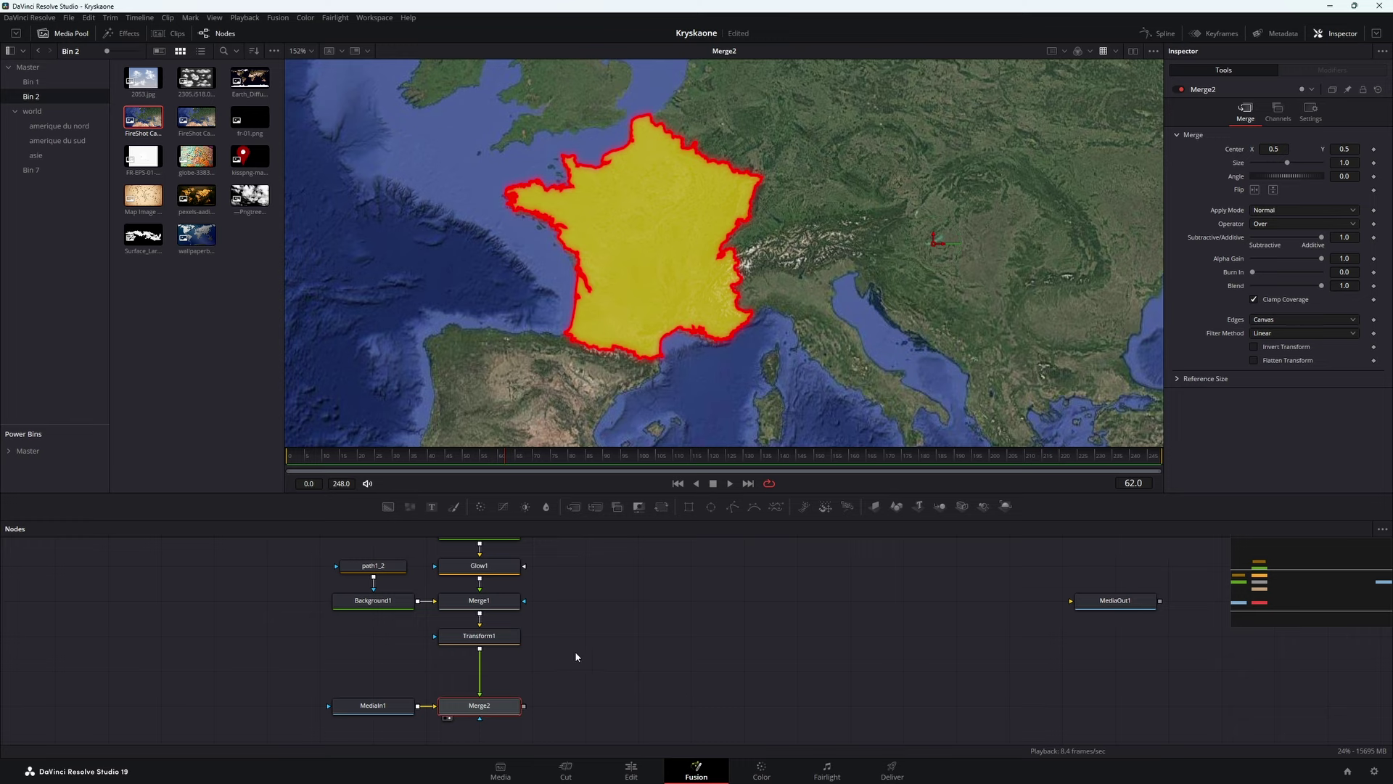
Step: Drop Merge2's Blend from 1.0 to 0.0 and fit all nodes in the graph view
scroll(574, 657, "down", 2)
scroll(586, 590, "up", 2)
scroll(586, 590, "left", 2)
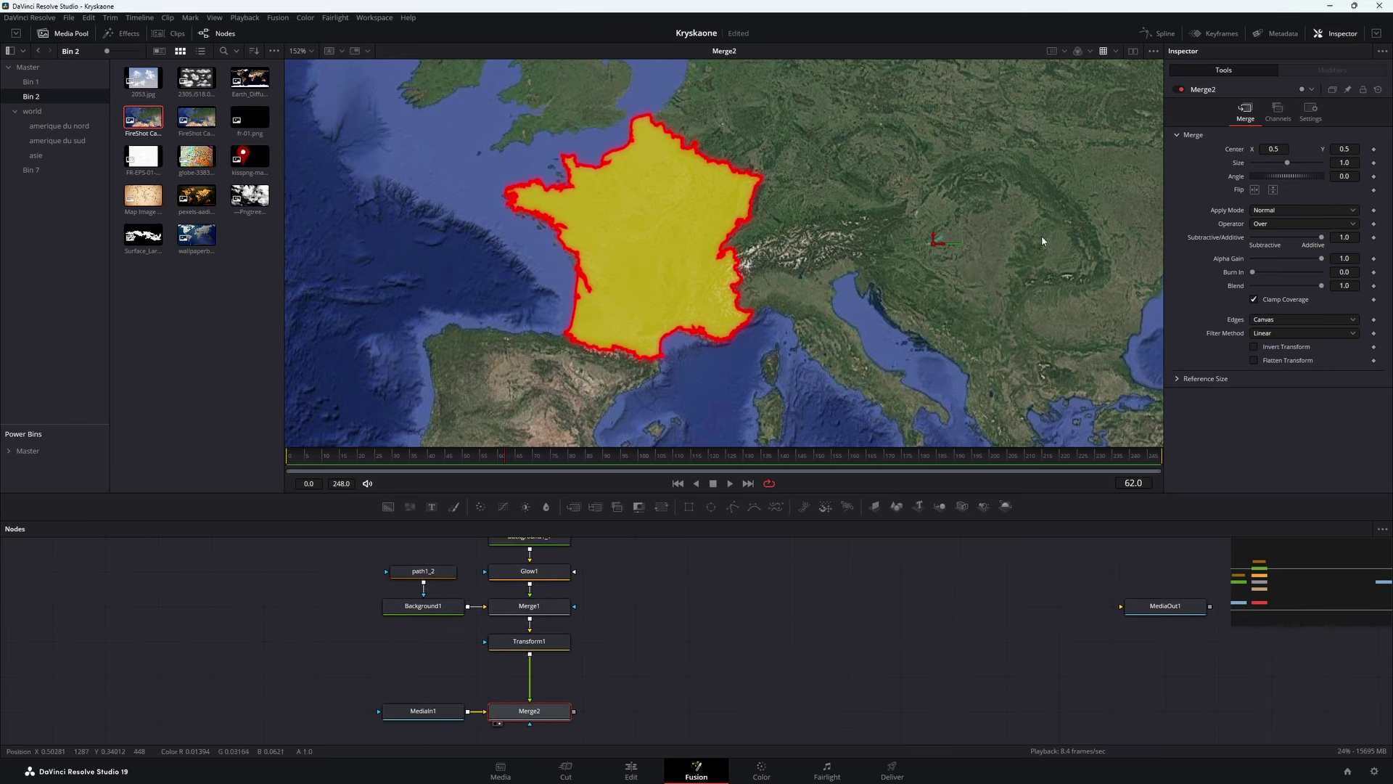
left_click(1311, 113)
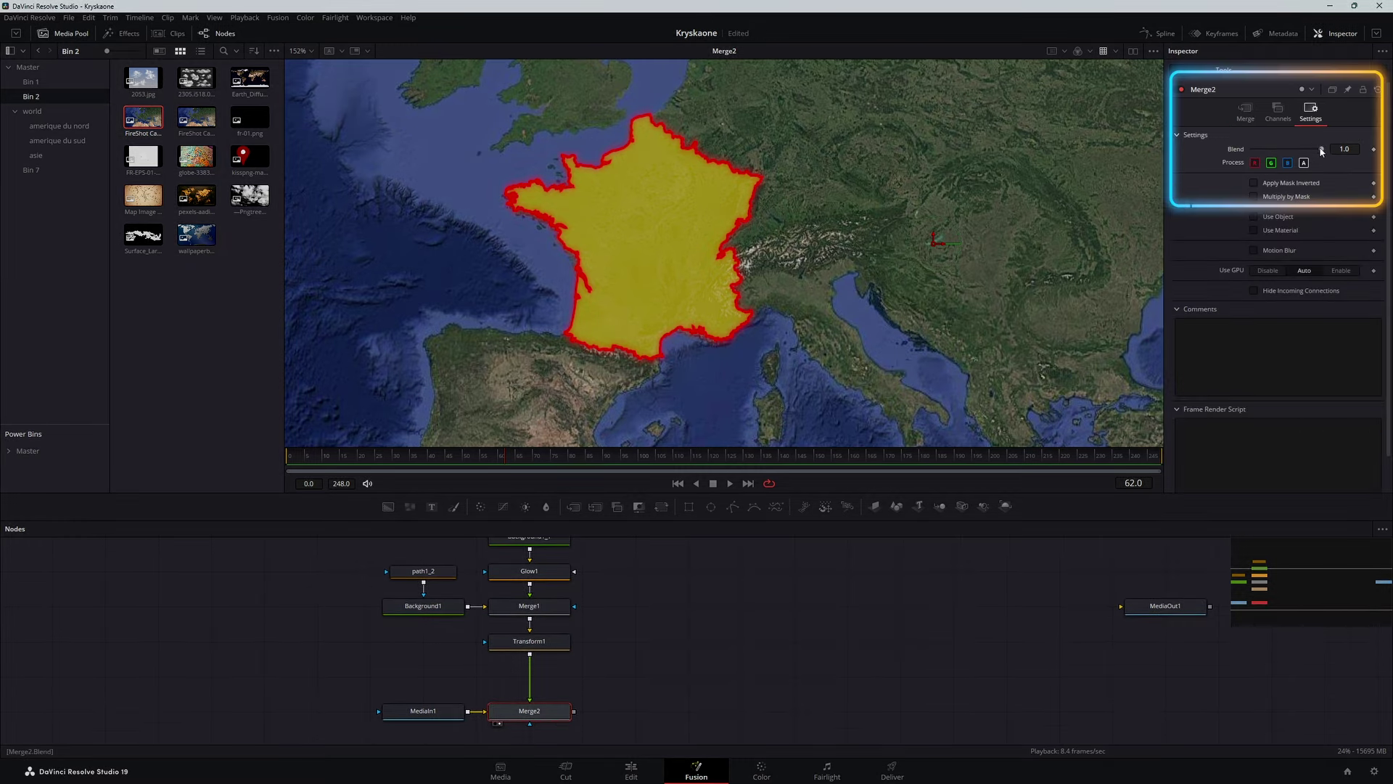
left_click_drag(1322, 150, 1098, 164)
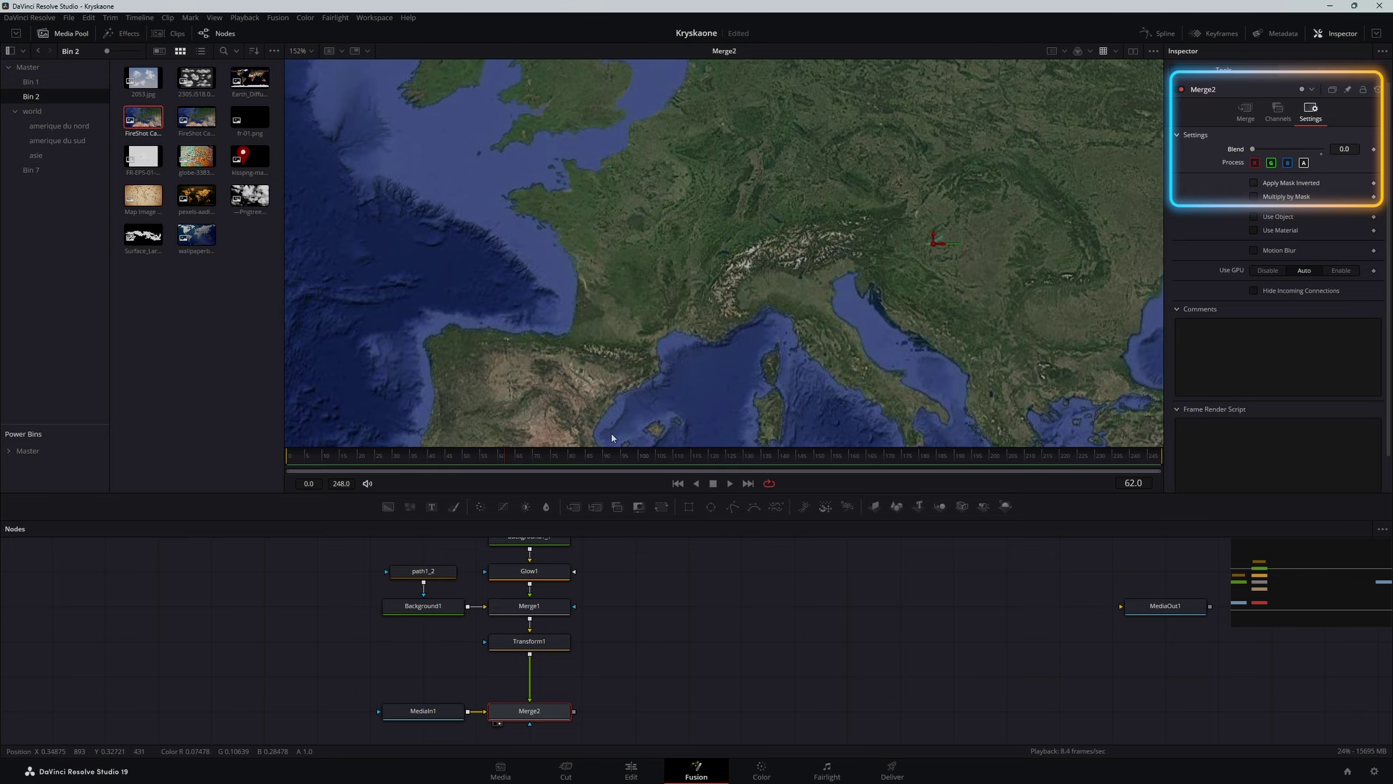
key("ctrl+f")
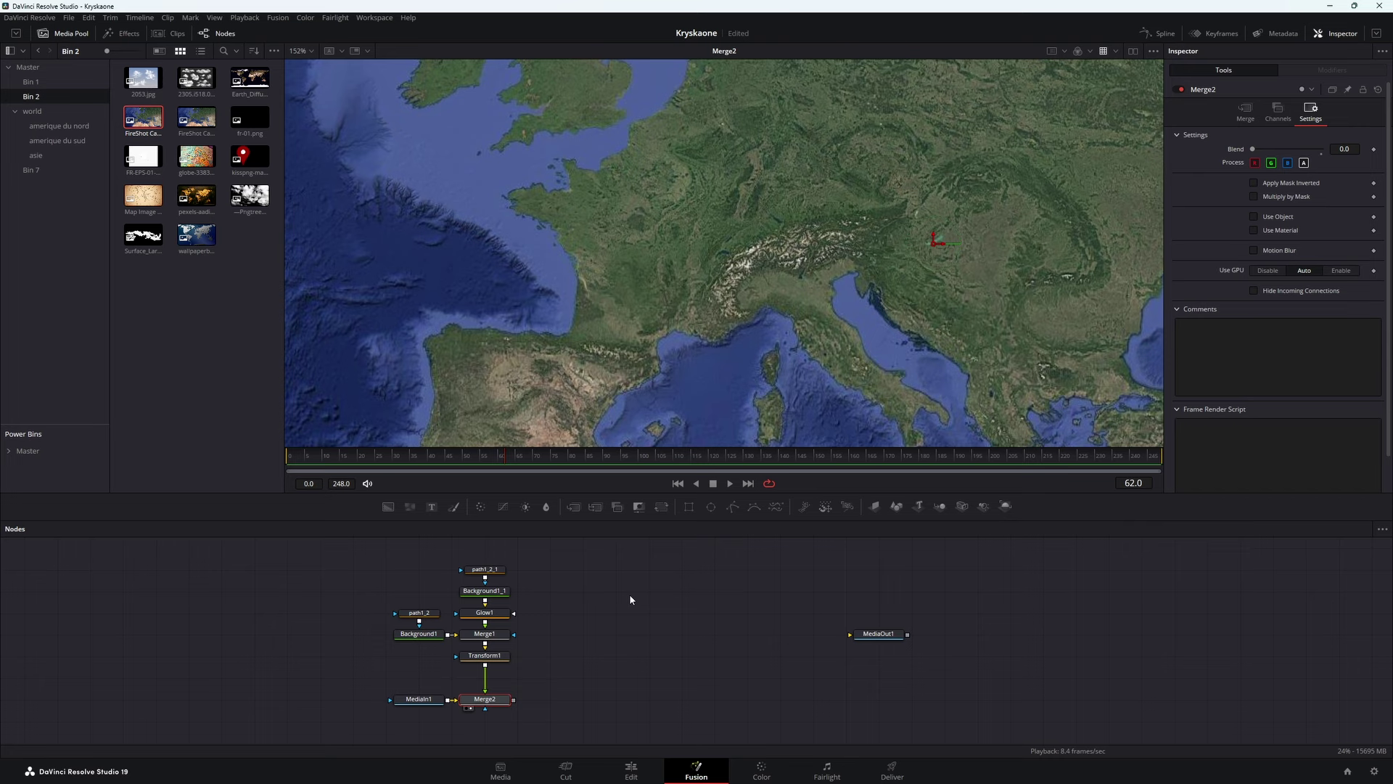
Step: Move MediaOut1 beside Merge2, then add ImagePlane3D1 after Merge2 scaled to 4.961
left_click(596, 653)
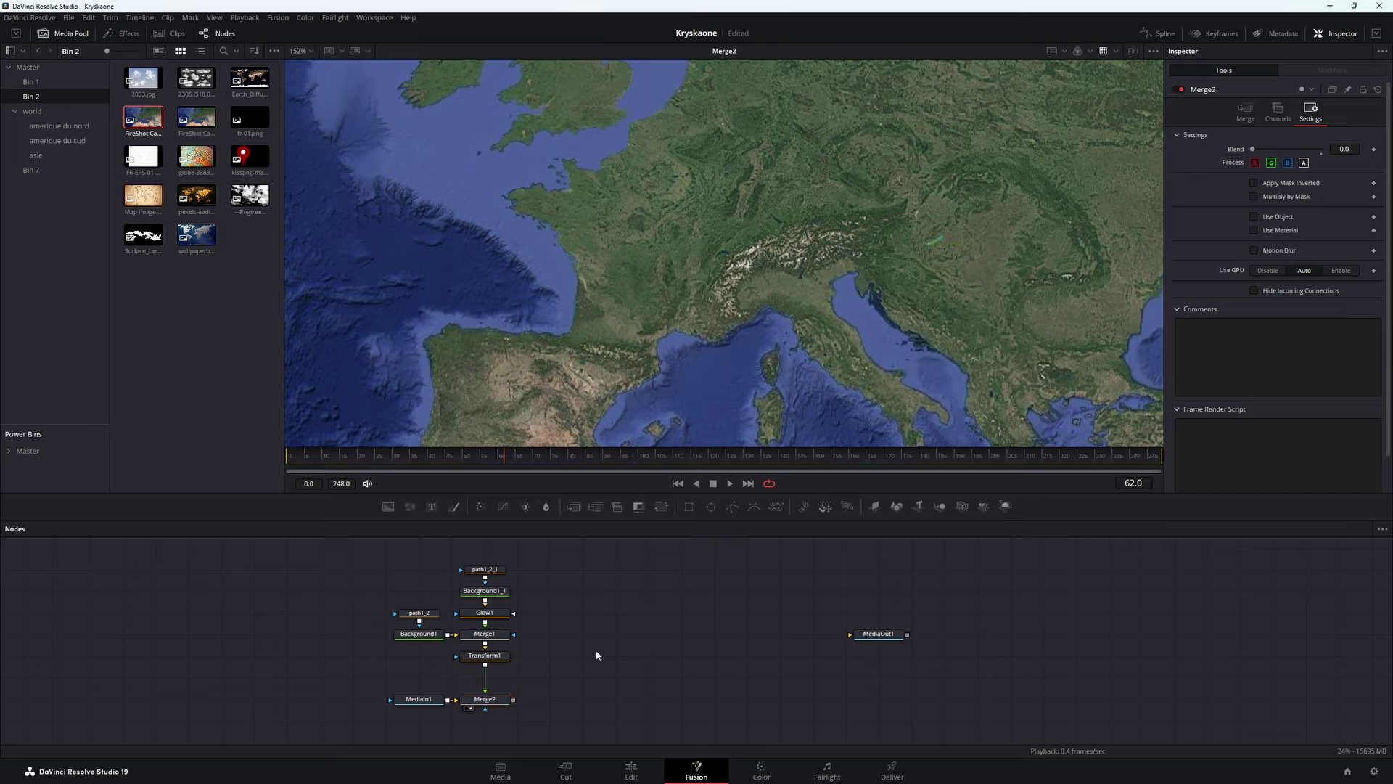
mouse_move(878, 636)
left_mouse_down()
mouse_move(912, 657)
mouse_move(913, 713)
left_mouse_up()
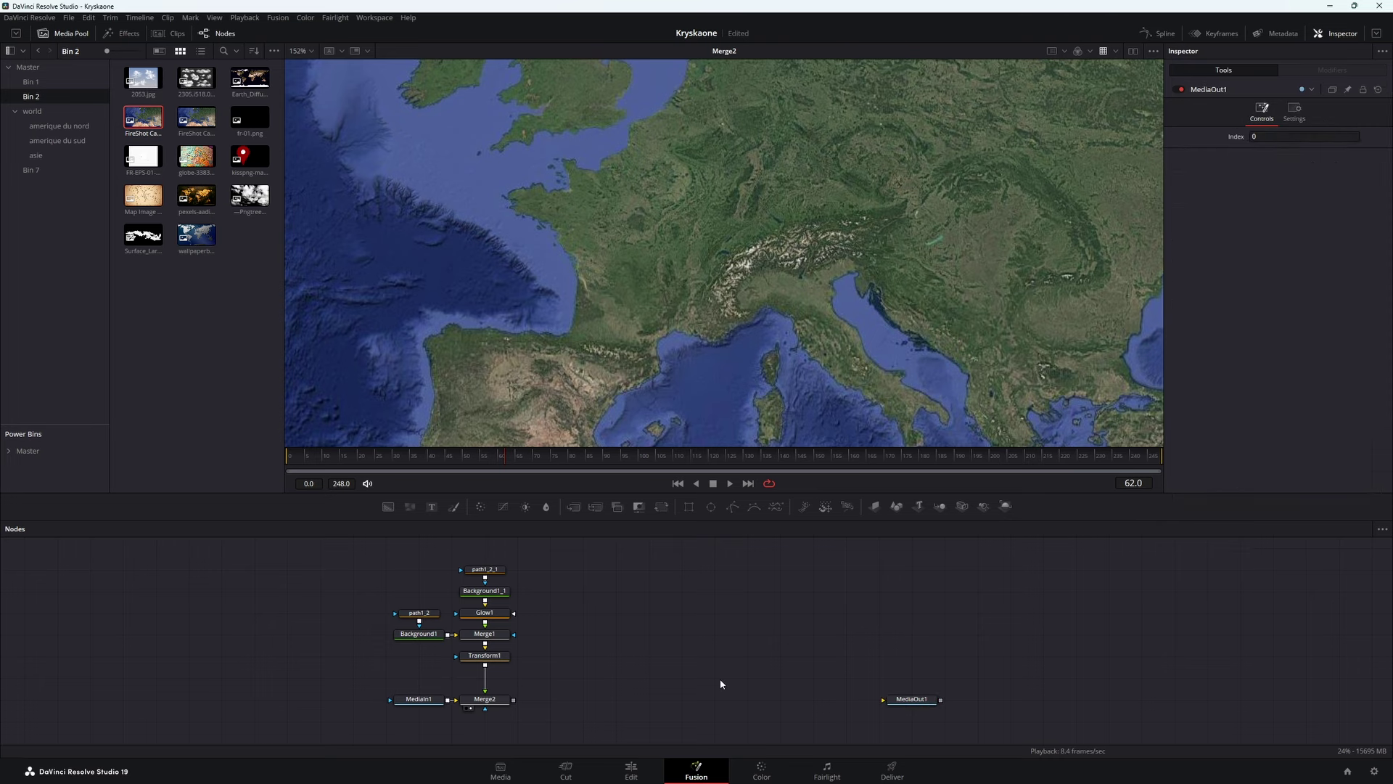
left_click(485, 699)
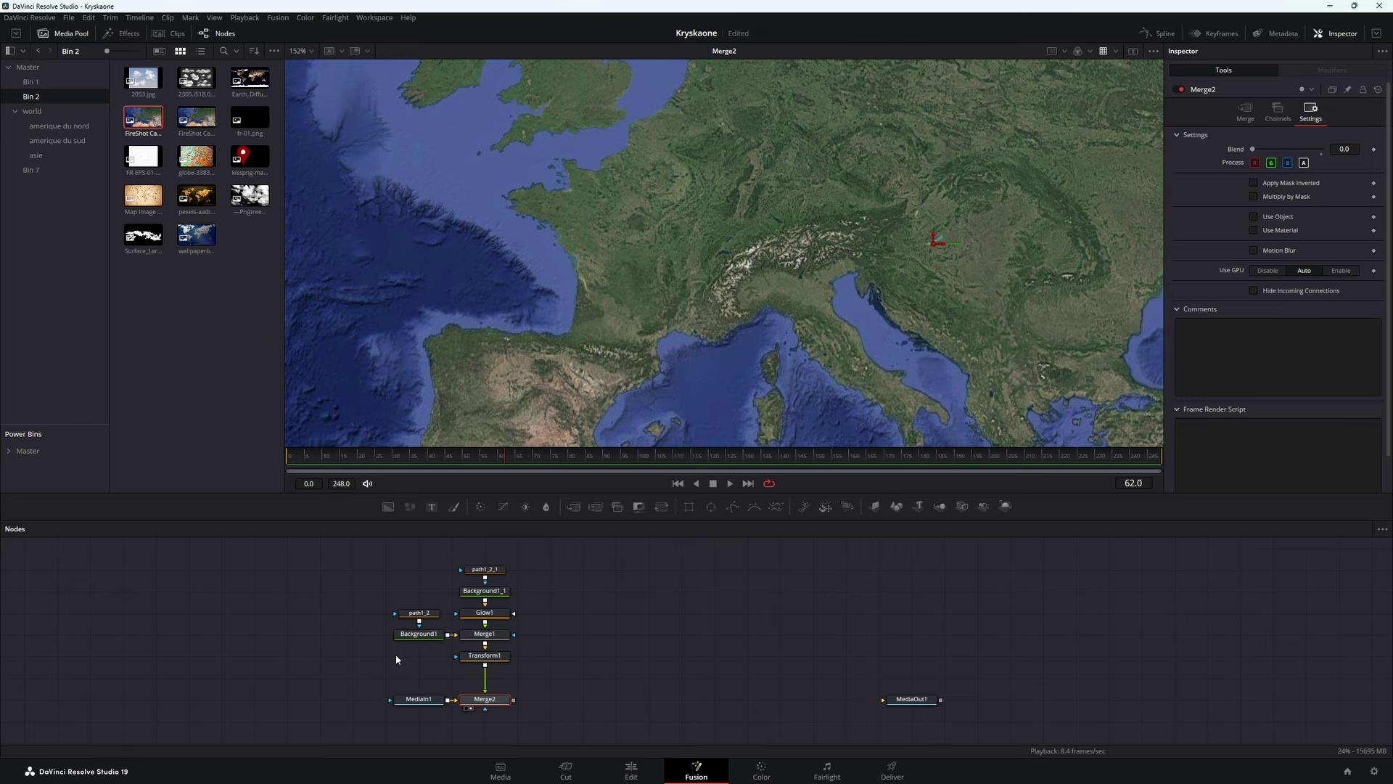
left_click(875, 506)
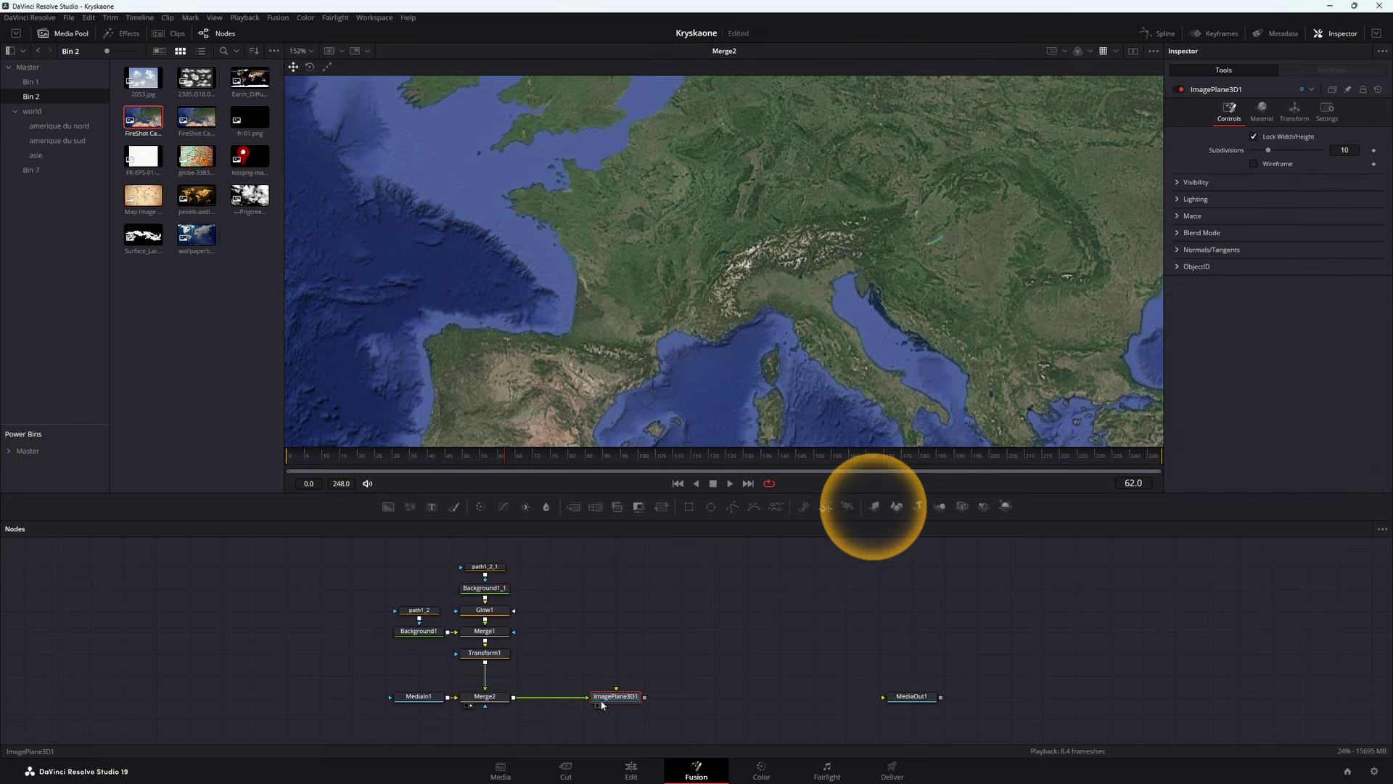
left_click(599, 705)
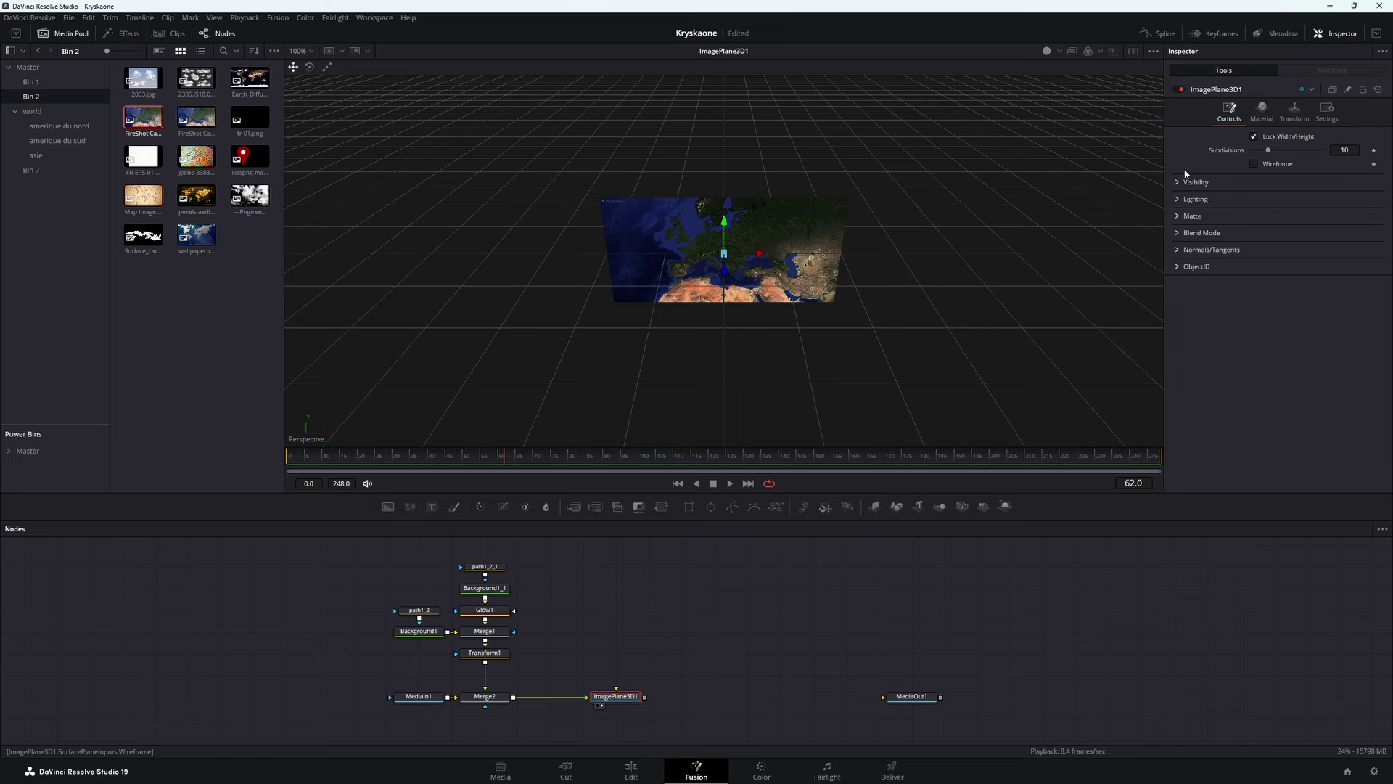
left_click(1294, 111)
left_click_drag(1266, 313, 1321, 317)
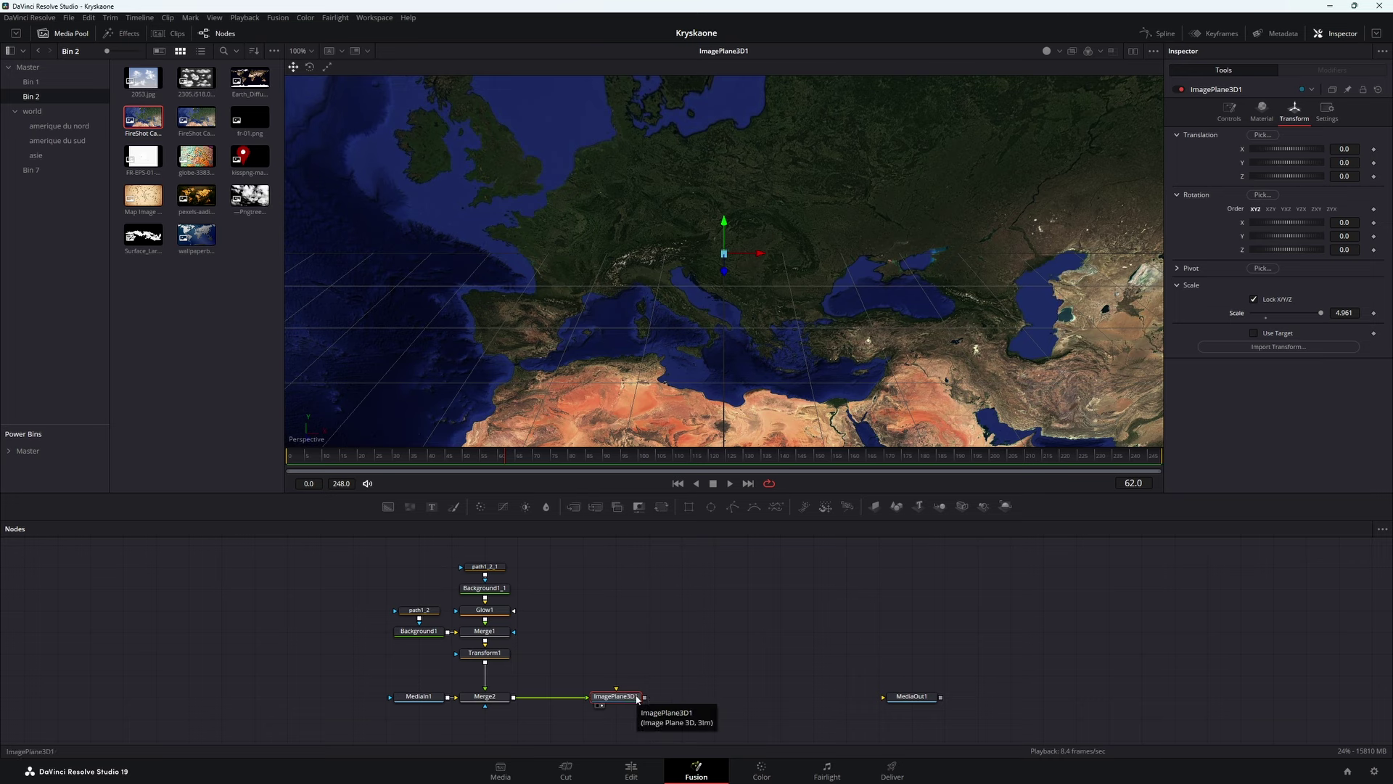
Step: Chain Merge3D1 and Renderer3D1 after the image plane and connect the render to MediaOut1
left_click(939, 507)
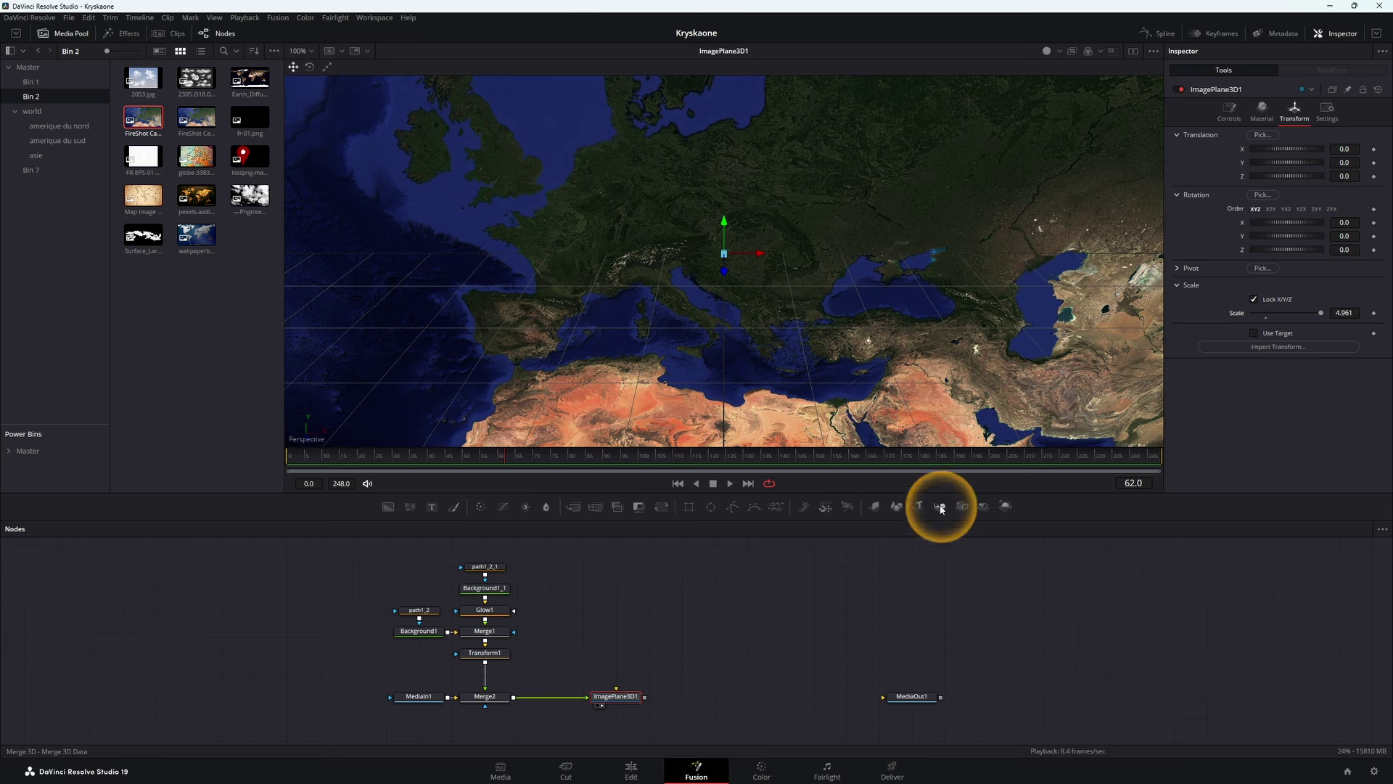
left_click(1005, 506)
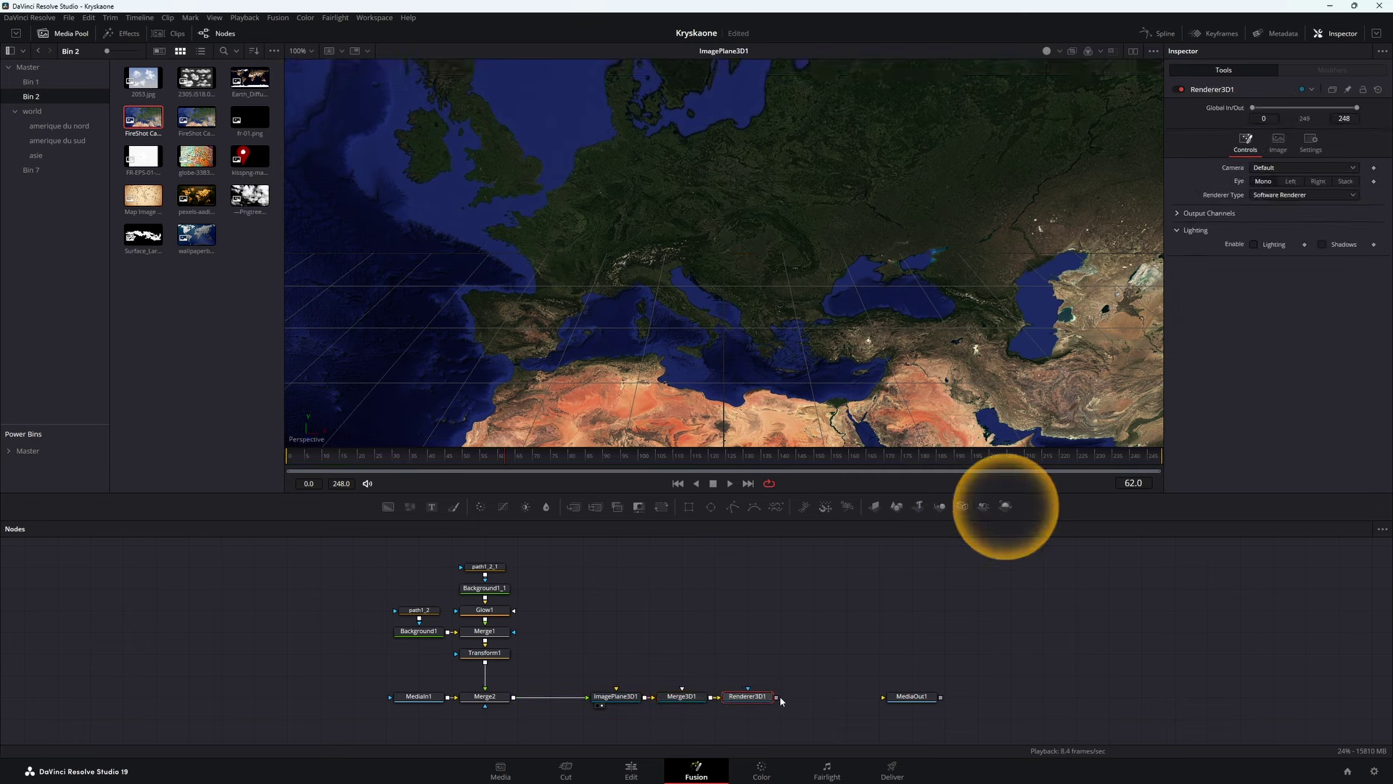
left_click_drag(776, 698, 888, 700)
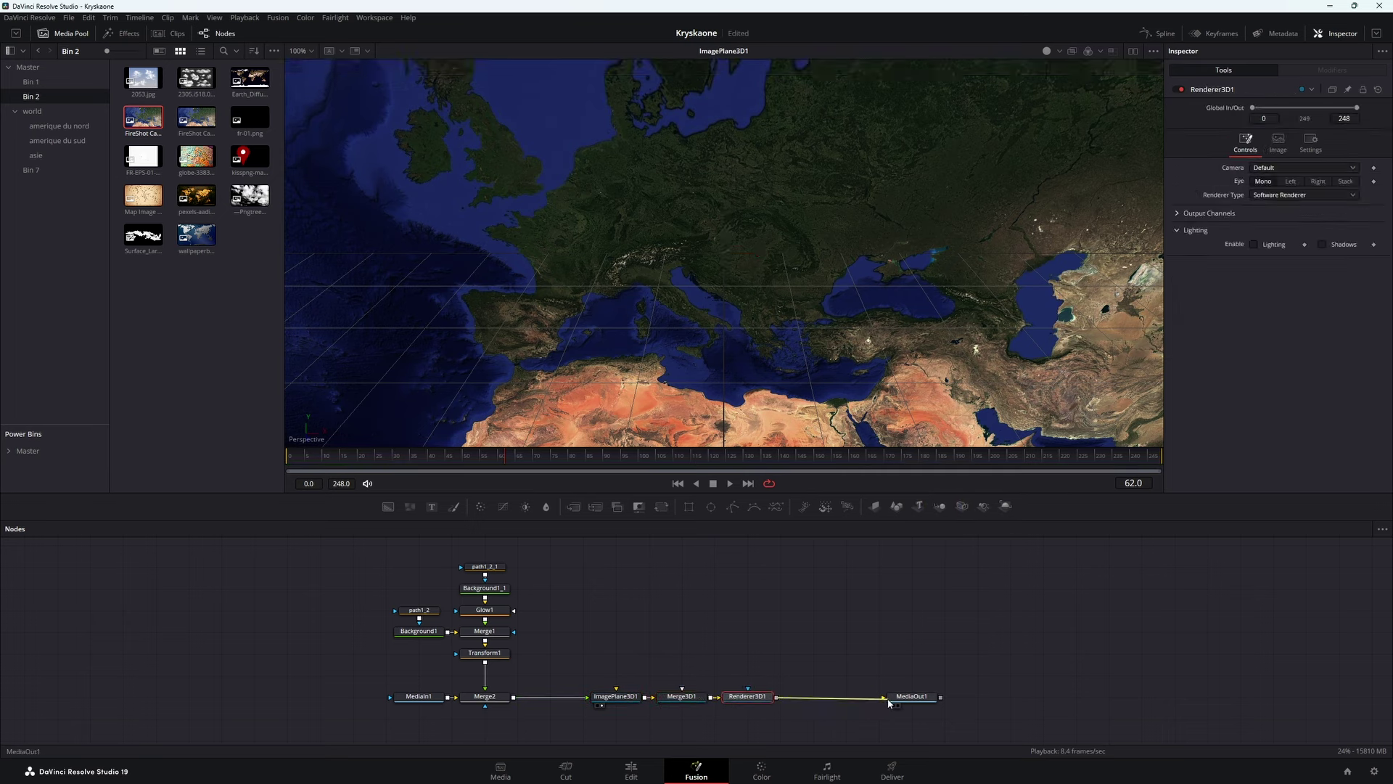
Step: Toggle Renderer3D1's Lighting and Shadows on, then back off
left_click(751, 697)
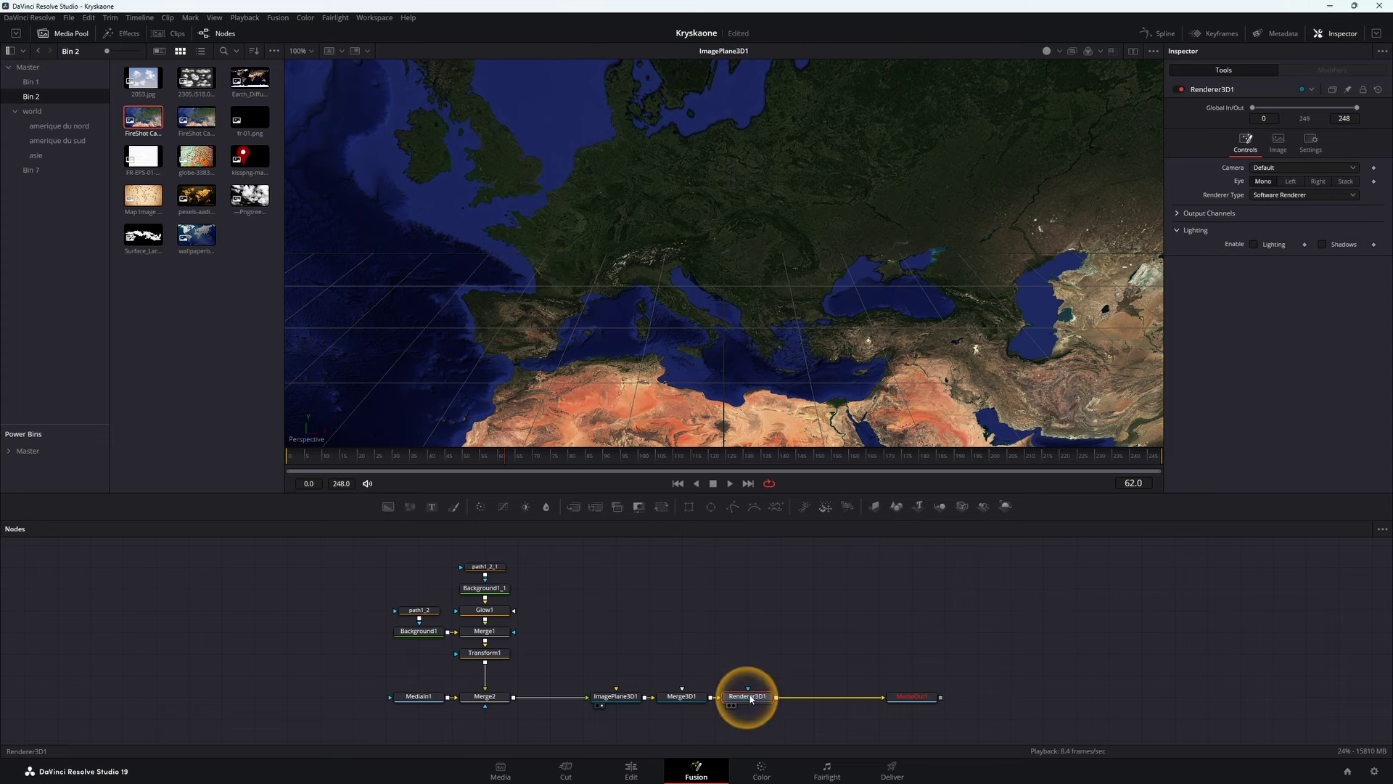
left_click(1255, 244)
left_click(1322, 245)
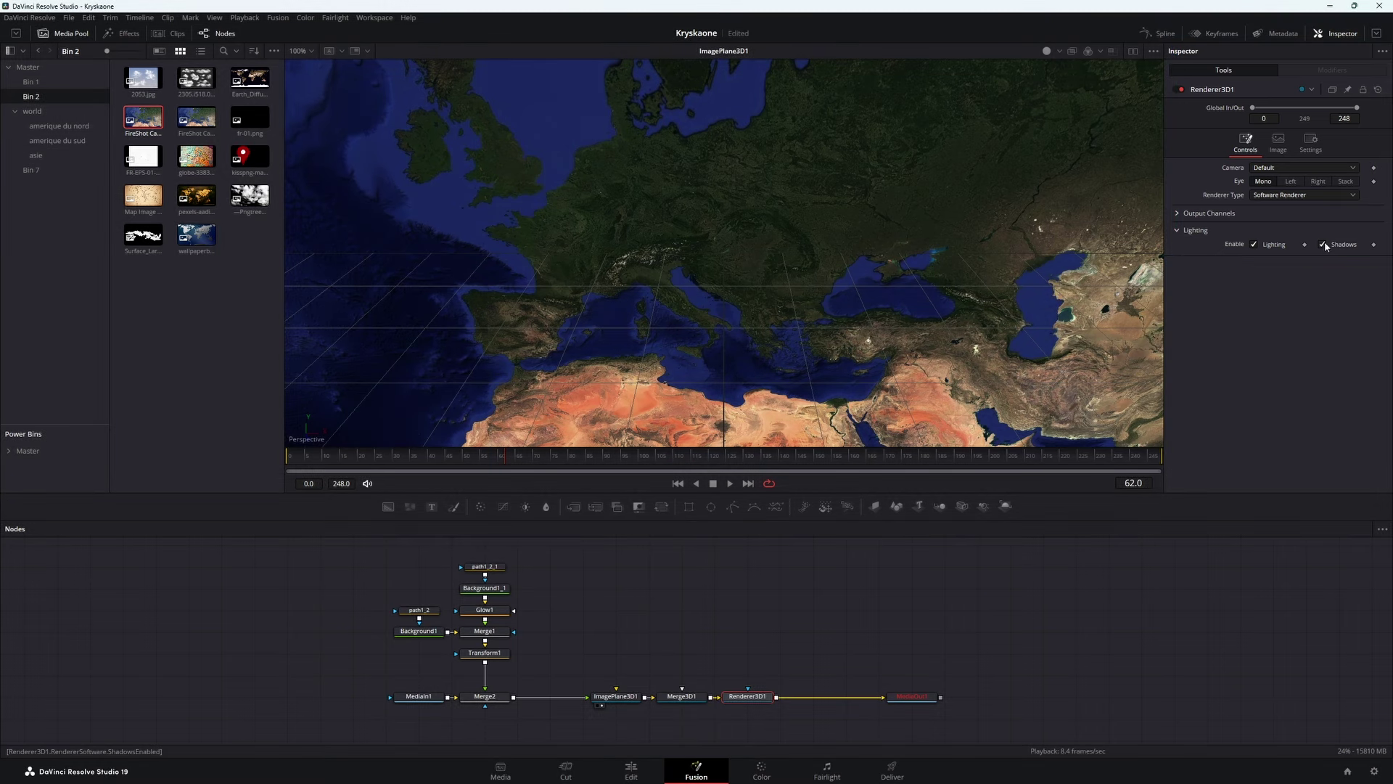
left_click(1321, 244)
left_click(1254, 245)
Step: Add Camera3D1 above Merge3D1 and orbit the 3D view to see the plane and camera
left_click(802, 589)
left_click(963, 508)
mouse_move(841, 590)
left_mouse_down()
mouse_move(712, 594)
mouse_move(684, 699)
left_mouse_up()
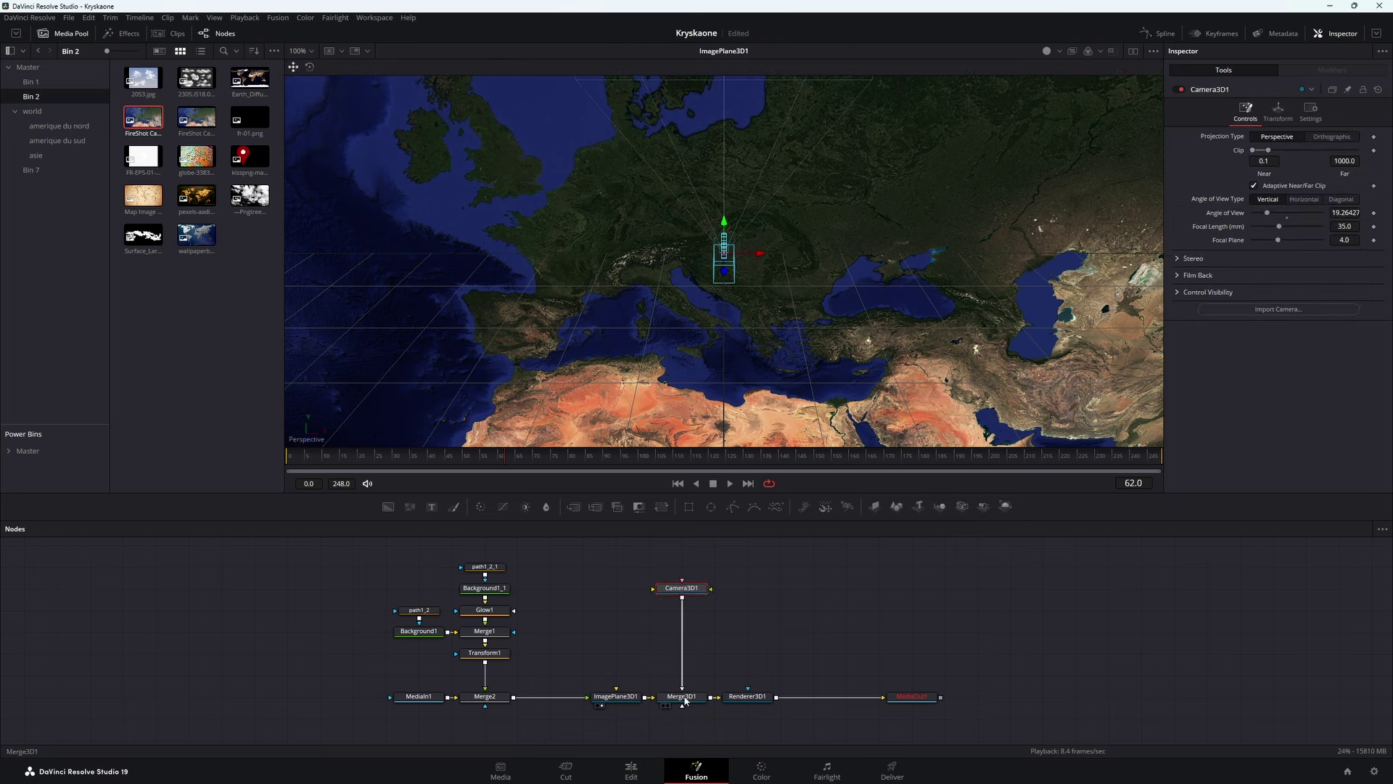
left_click_drag(684, 700, 766, 342)
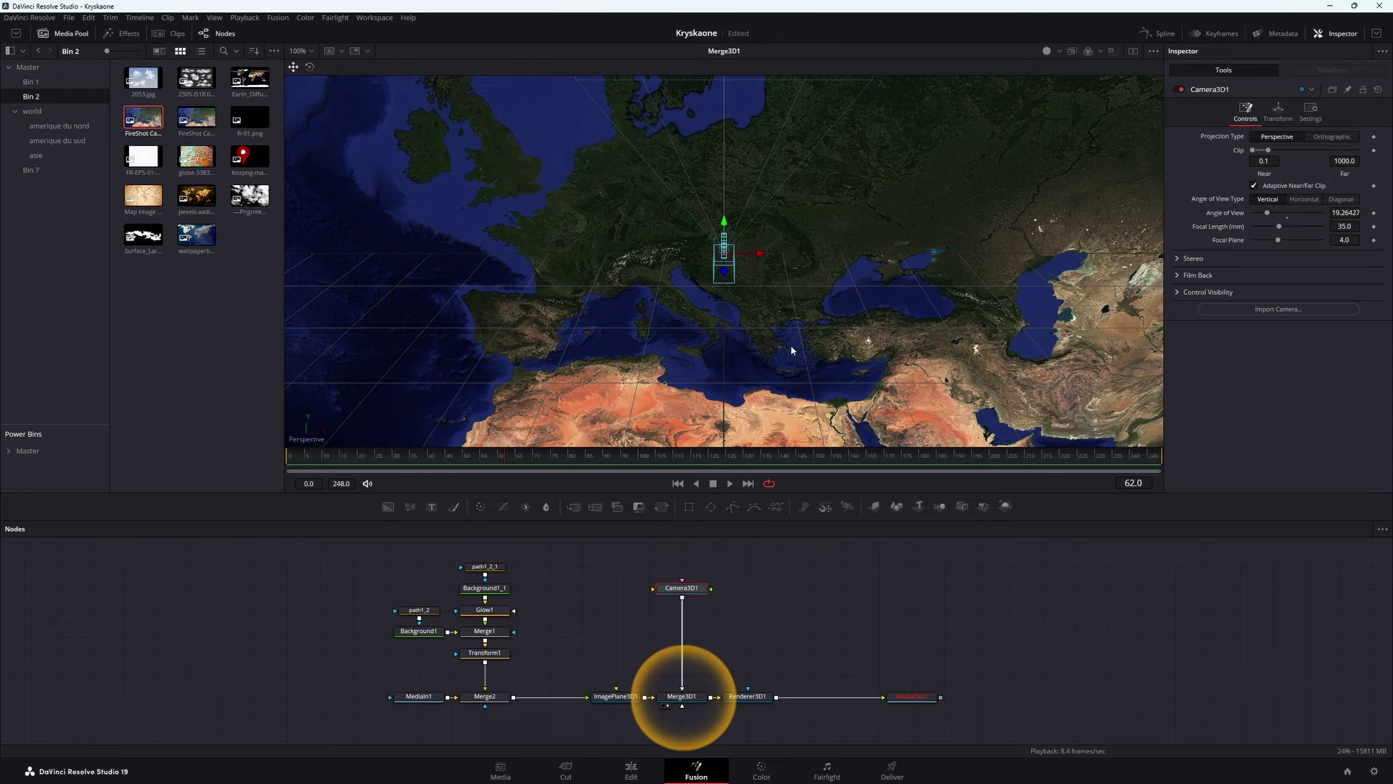
scroll(604, 366, "down", 10)
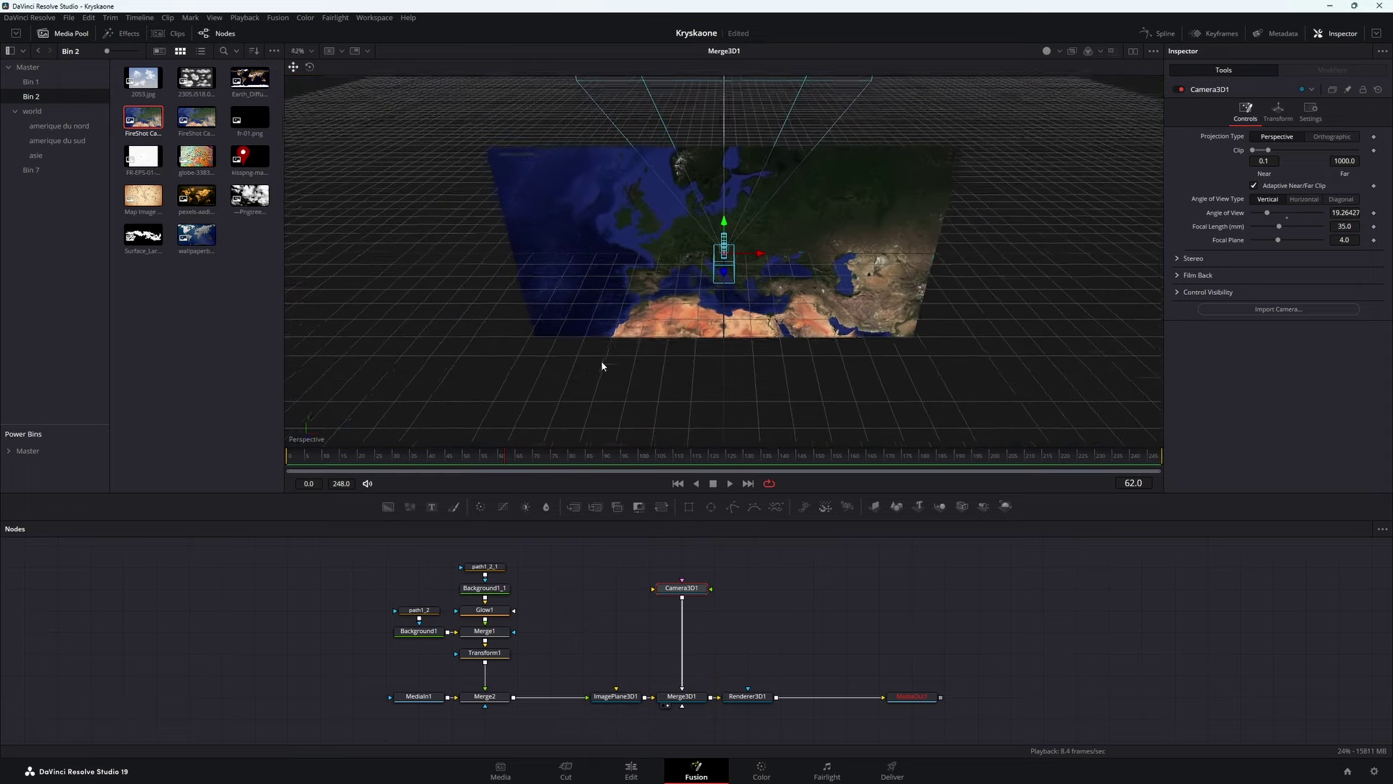
mouse_move(604, 369)
left_mouse_down()
mouse_move(770, 338)
mouse_move(761, 298)
mouse_move(1002, 424)
mouse_move(725, 414)
left_mouse_up()
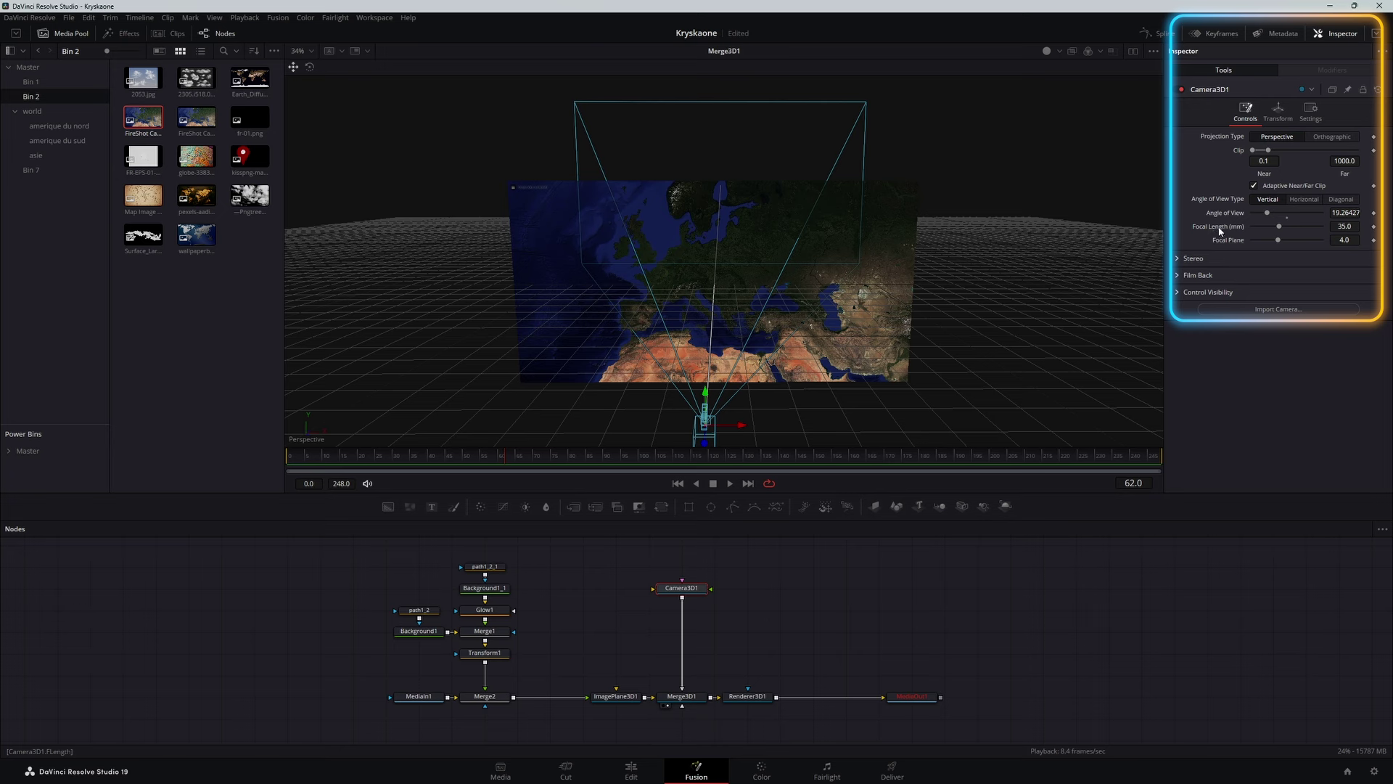
Step: Set the camera's Focal Length to 50 mm and Focal Plane to 2.8
left_click(1354, 225)
type("50")
key("Tab")
type("2")
key("Tab")
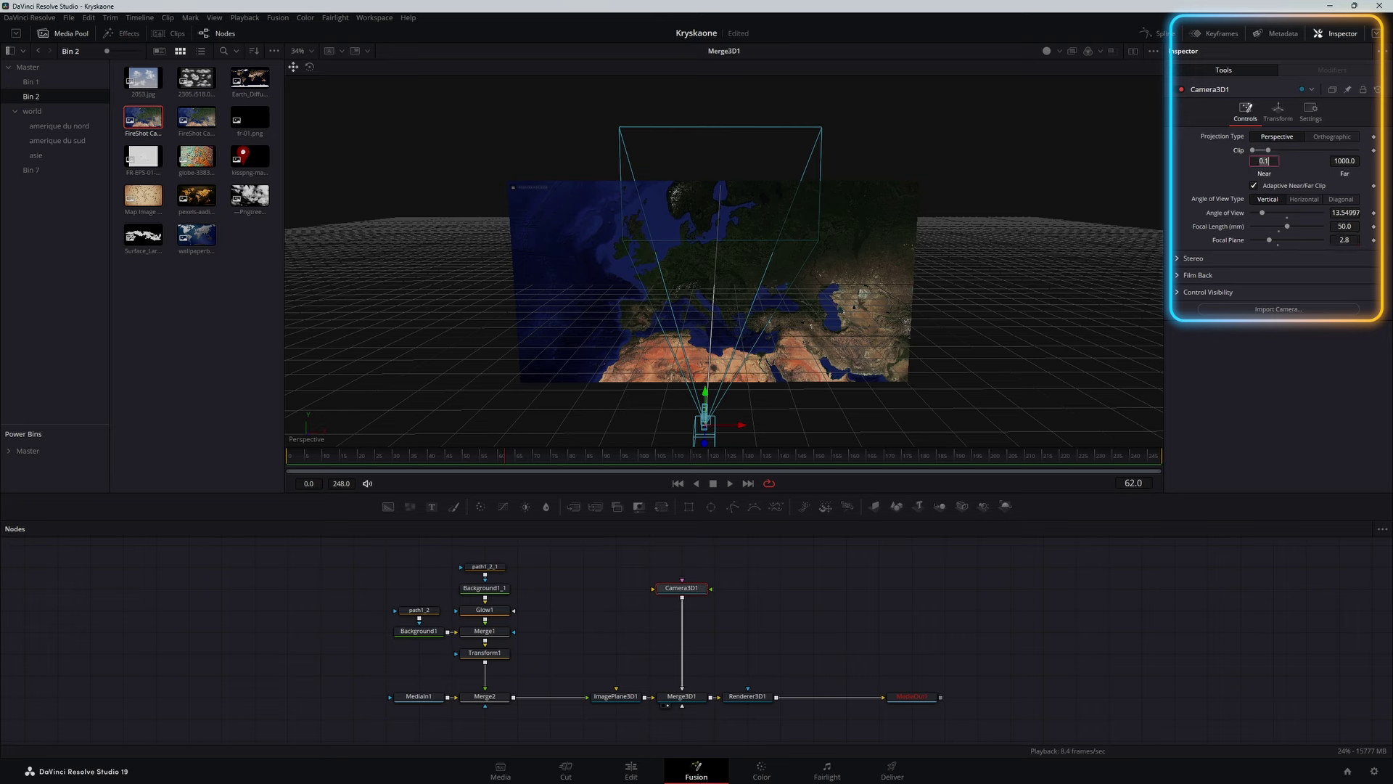
Step: Enable Use Target on the camera and aim the target left toward France
left_click(1278, 116)
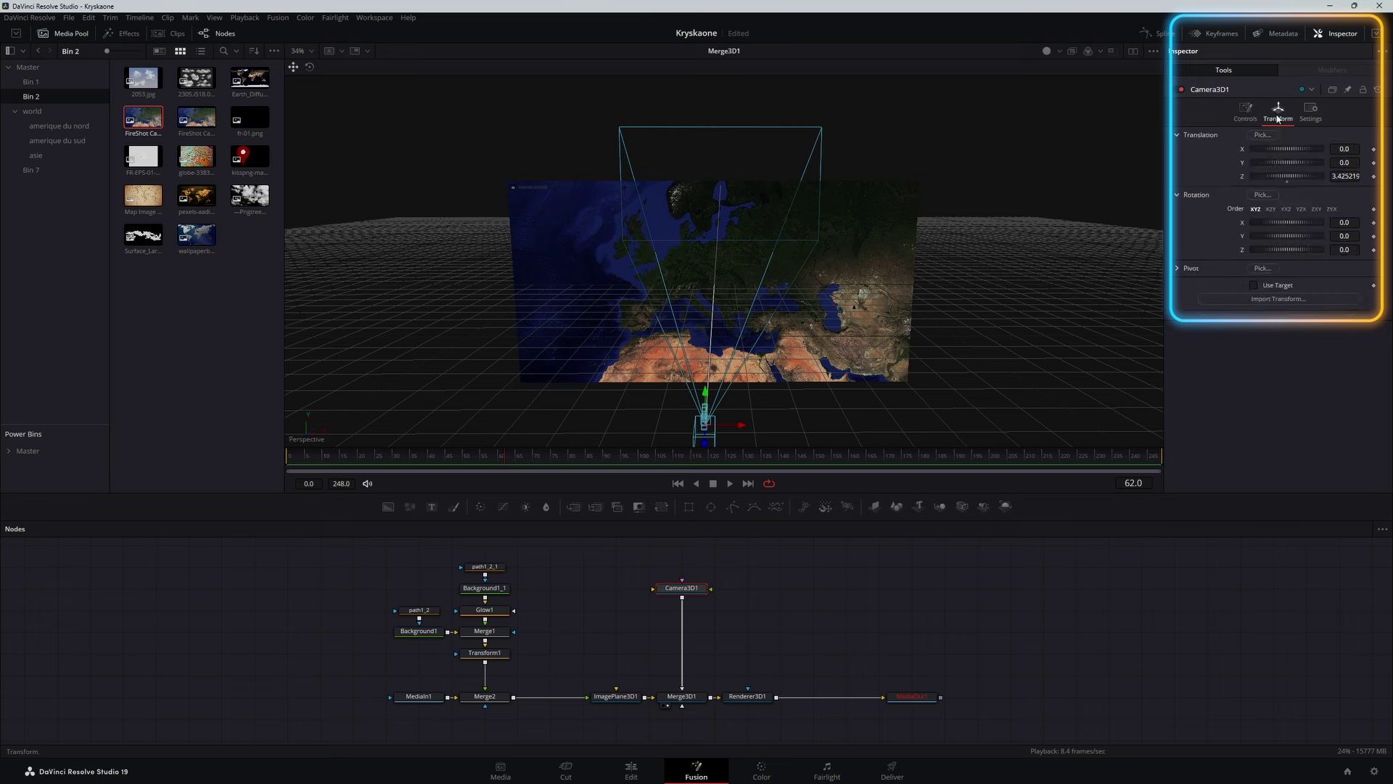
left_click(1254, 285)
mouse_move(751, 287)
left_mouse_down()
mouse_move(666, 244)
mouse_move(685, 280)
left_mouse_up()
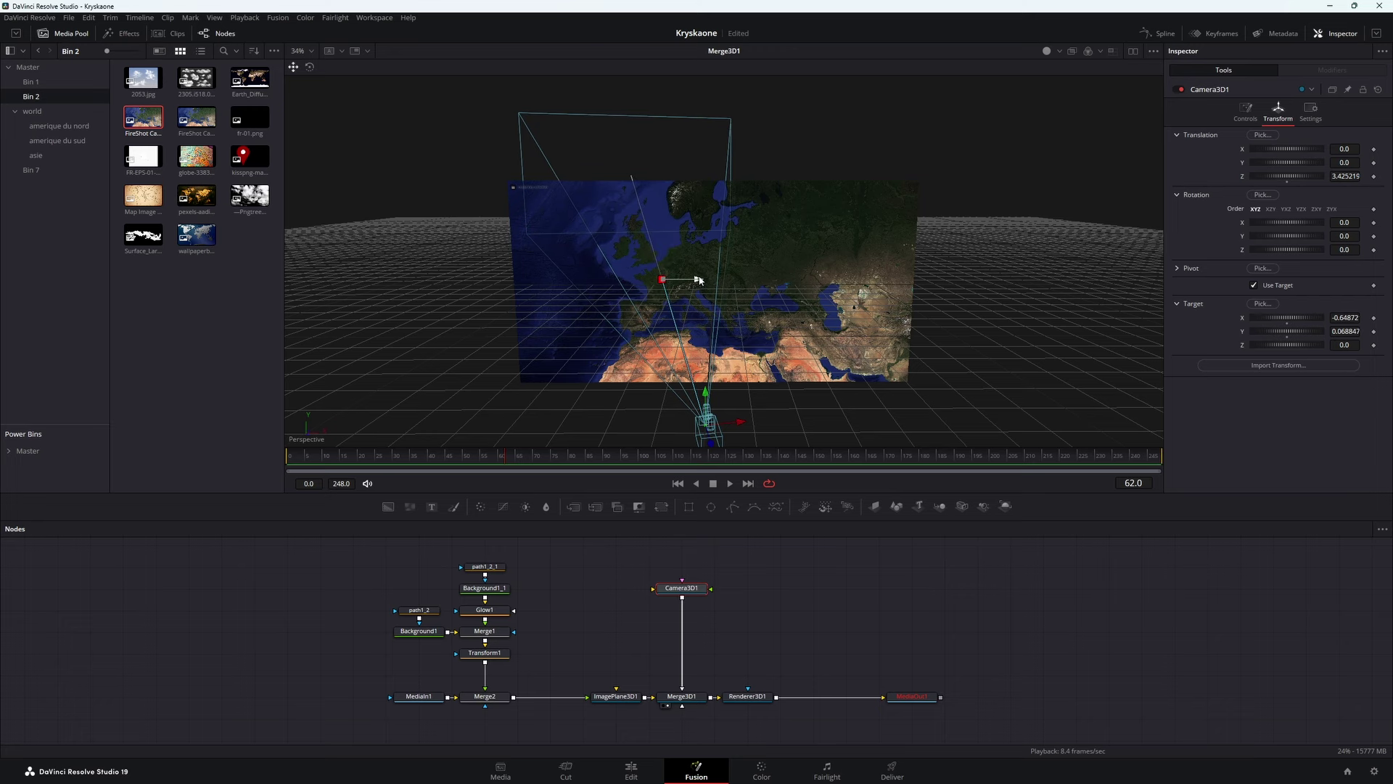
Step: Pull the camera back to Translation Z 7.77 and bring the cloud image into the node graph
left_click(897, 709)
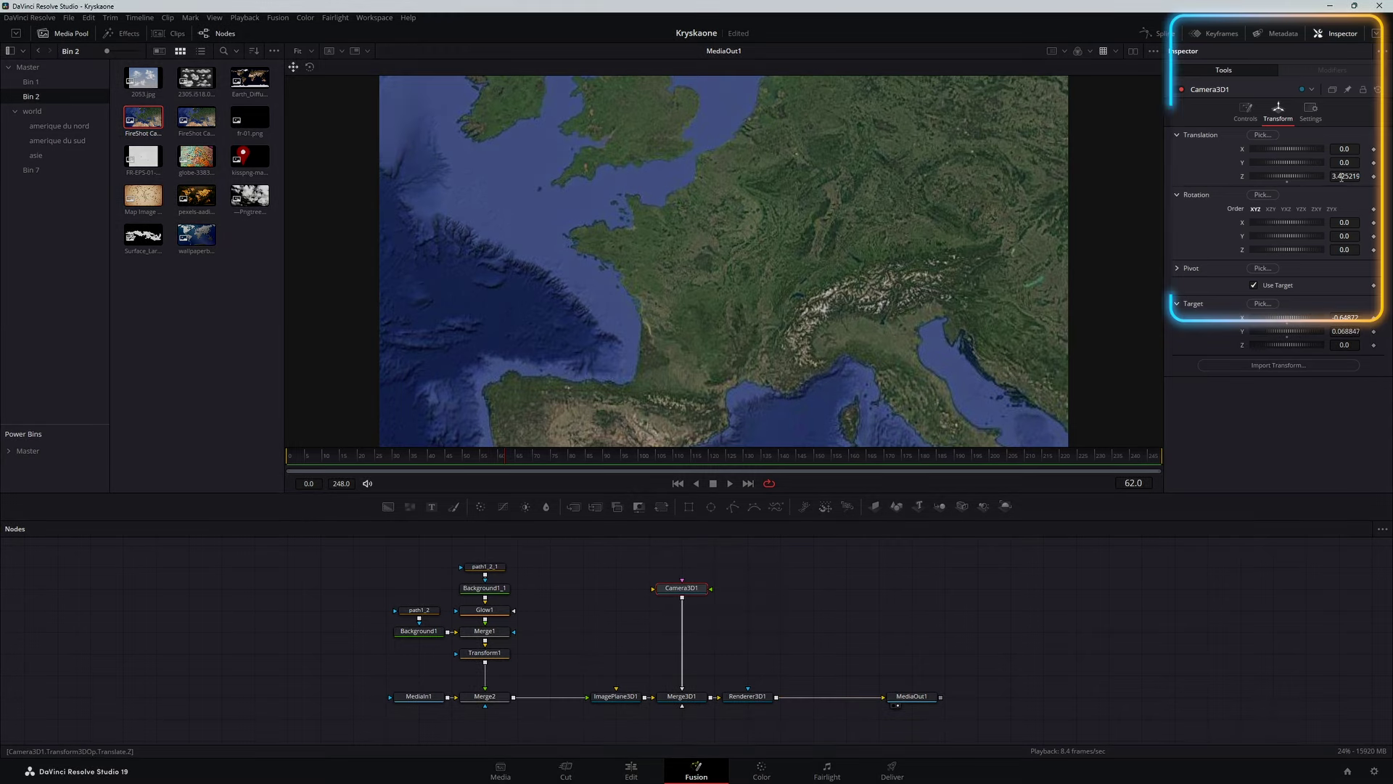
mouse_move(1286, 177)
left_mouse_down()
mouse_move(1354, 176)
mouse_move(811, 622)
left_mouse_up()
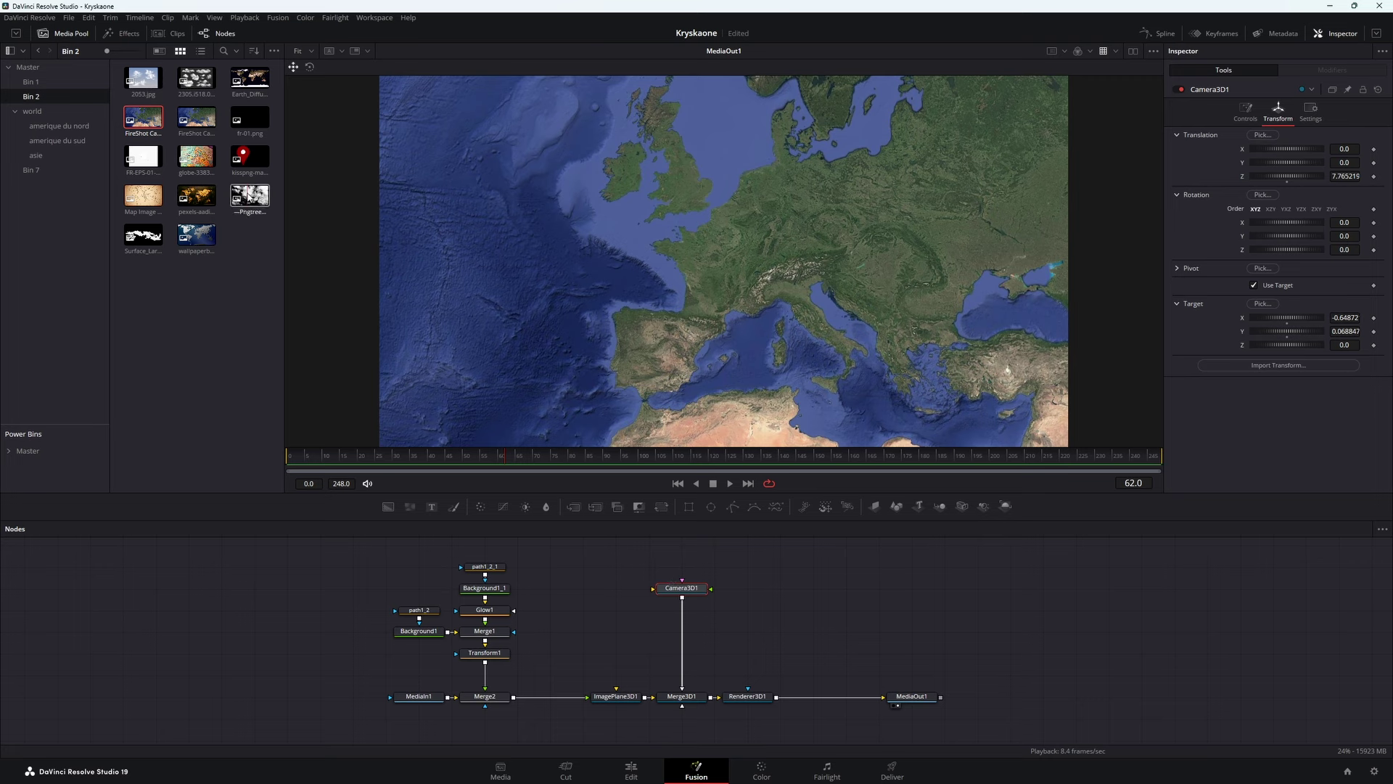
left_click_drag(249, 197, 580, 564)
Step: Put the clouds on ImagePlane3D2 feeding Merge3D1, scaled 4.173 at X 0.899, Z 6.36
left_click(877, 510)
left_click_drag(678, 571, 669, 689)
left_click(1294, 114)
left_click_drag(1265, 313, 1310, 313)
mouse_move(1342, 176)
left_mouse_down()
mouse_move(1364, 175)
mouse_move(1357, 149)
left_mouse_up()
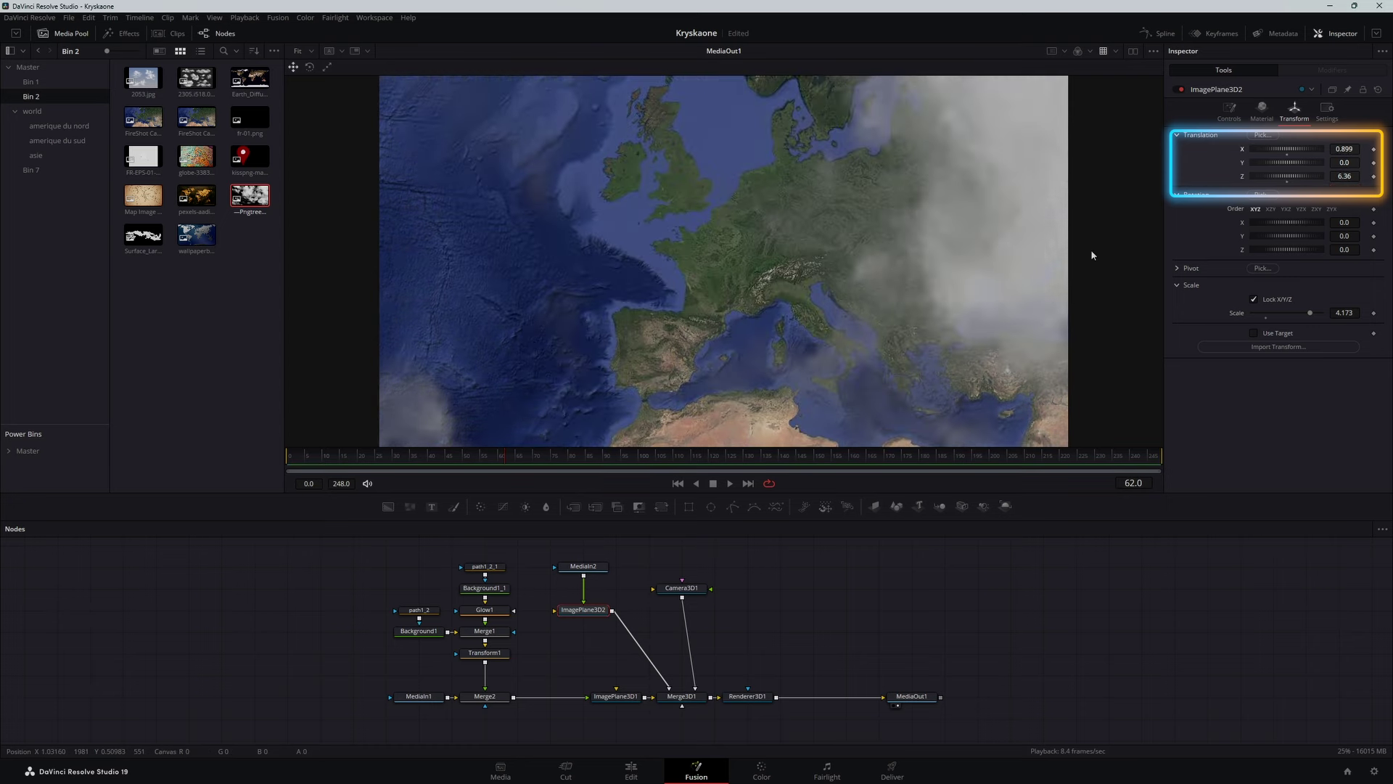
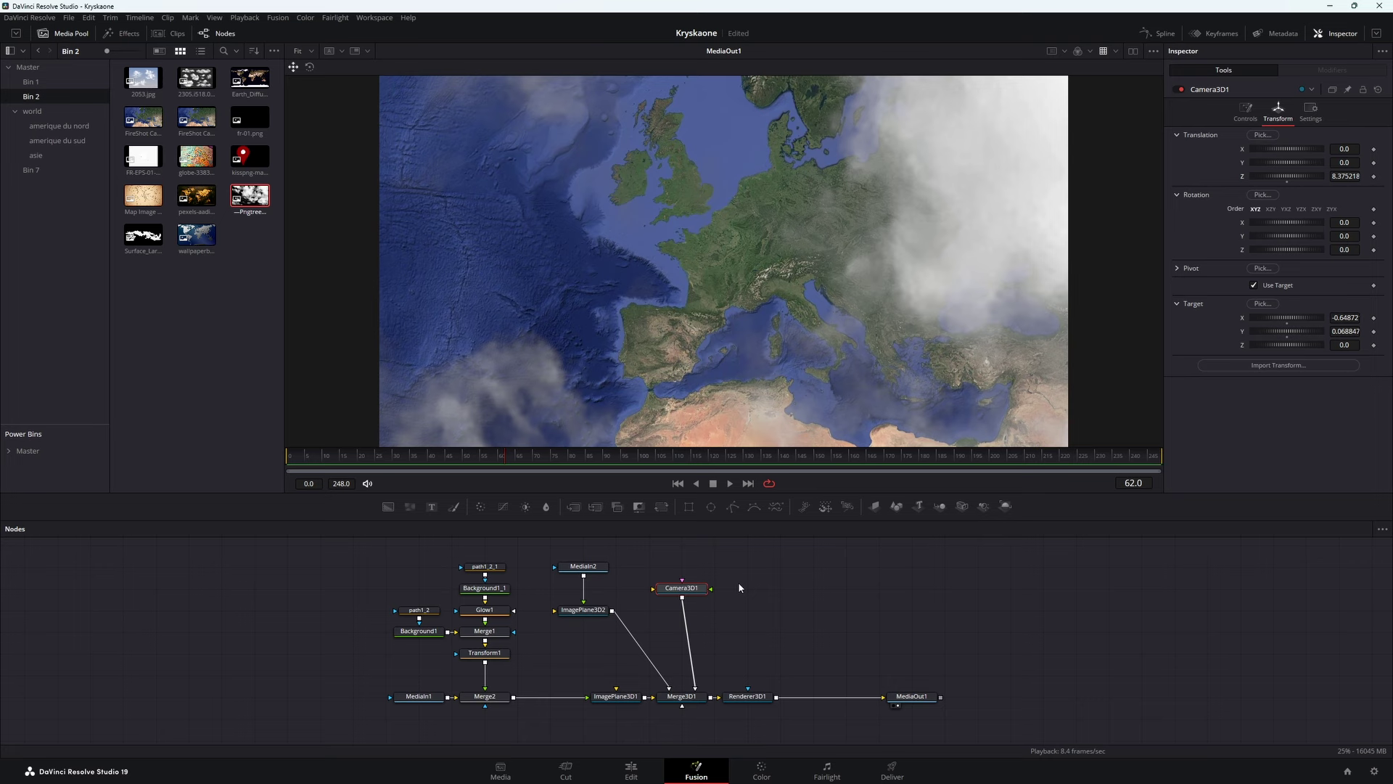
Step: Set the playhead to frame 0, hide the Media Pool and select Camera3D1
left_click(293, 455)
left_click(288, 455)
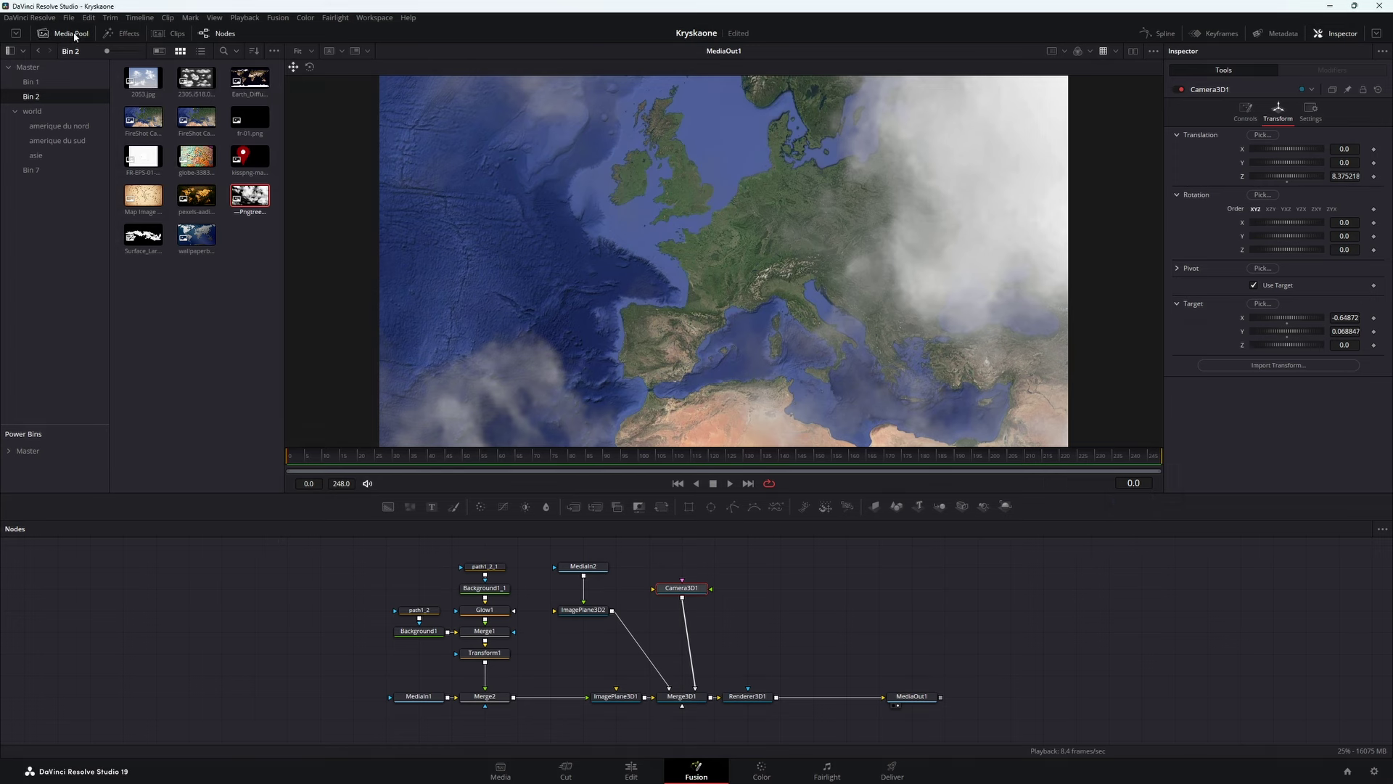
left_click(72, 33)
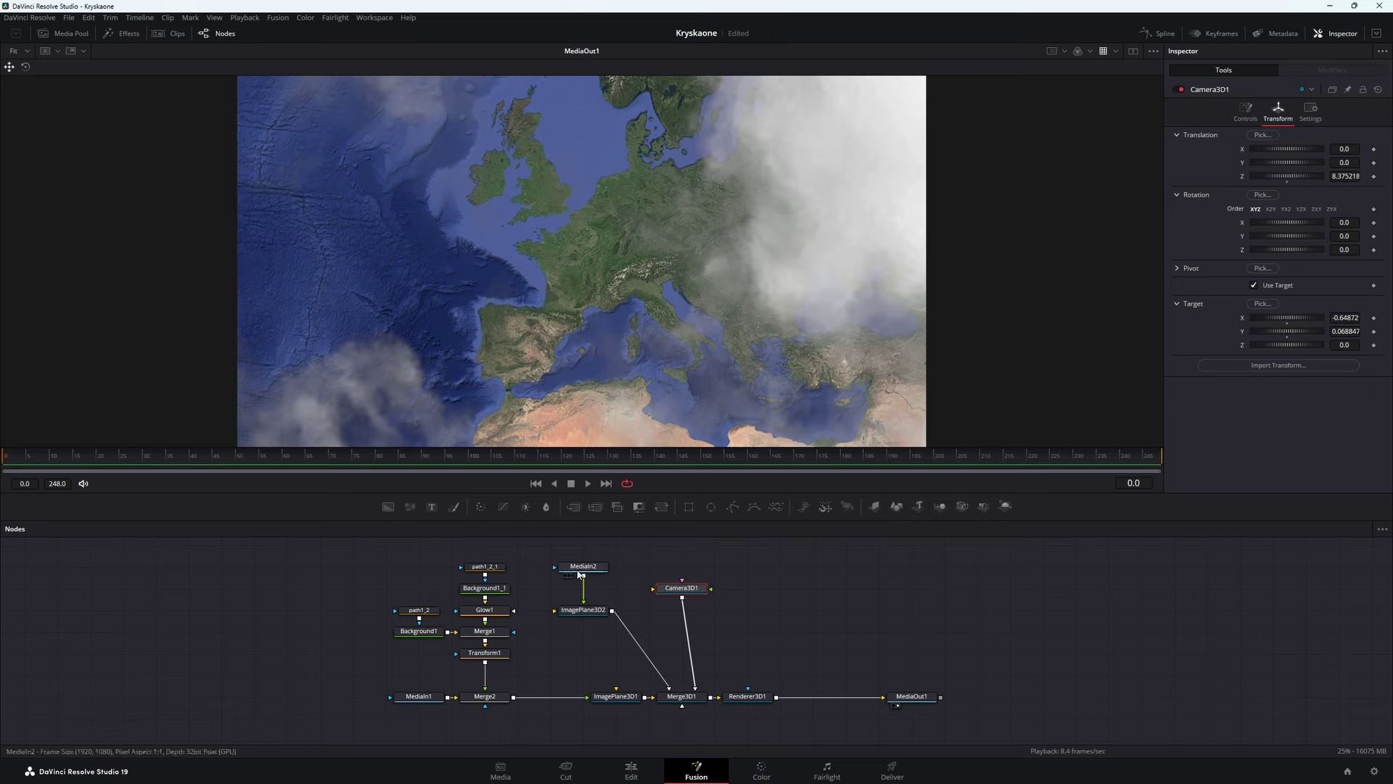
left_click(690, 591)
Step: Keyframe Translation Z at 8.375218, set 6.185219 at frame 25, and play the push-in
left_click(1373, 176)
left_click(119, 454)
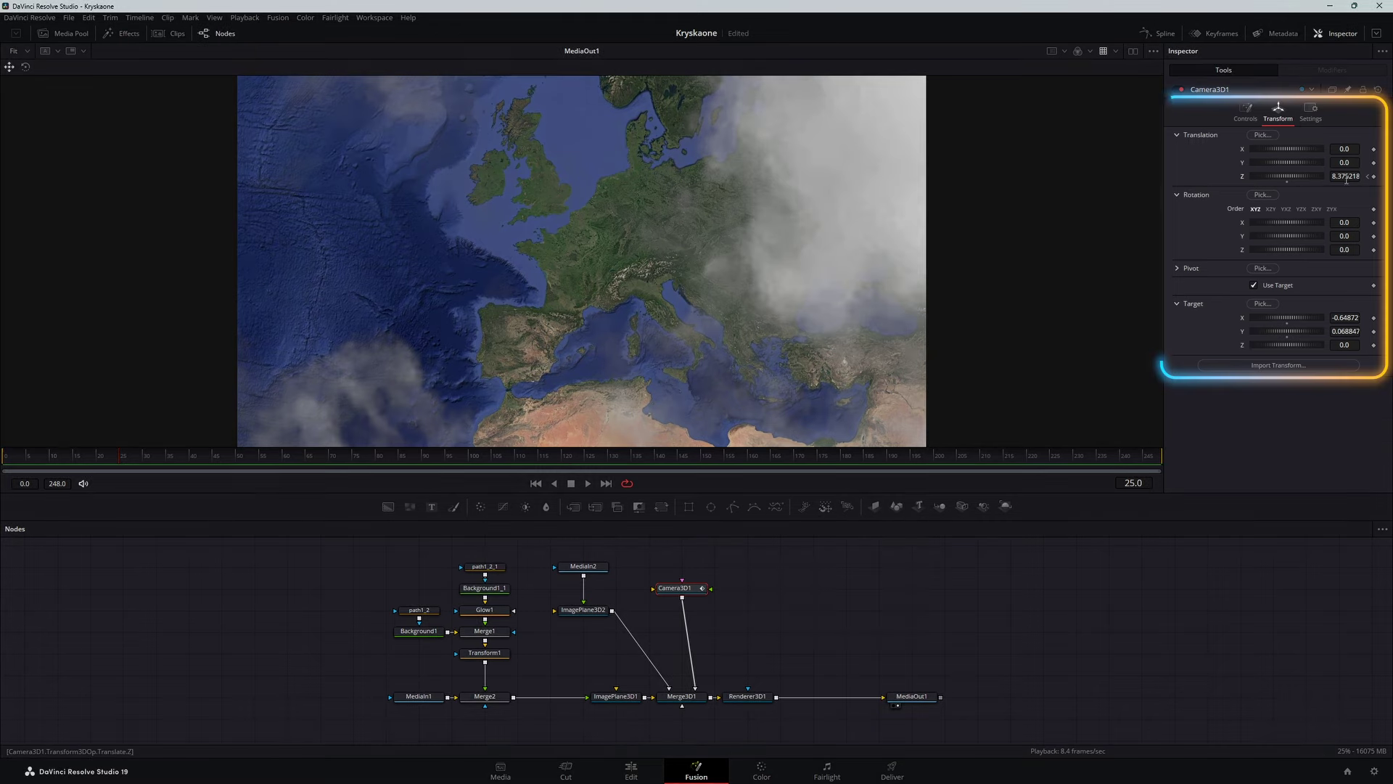
left_click(8, 460)
key("space")
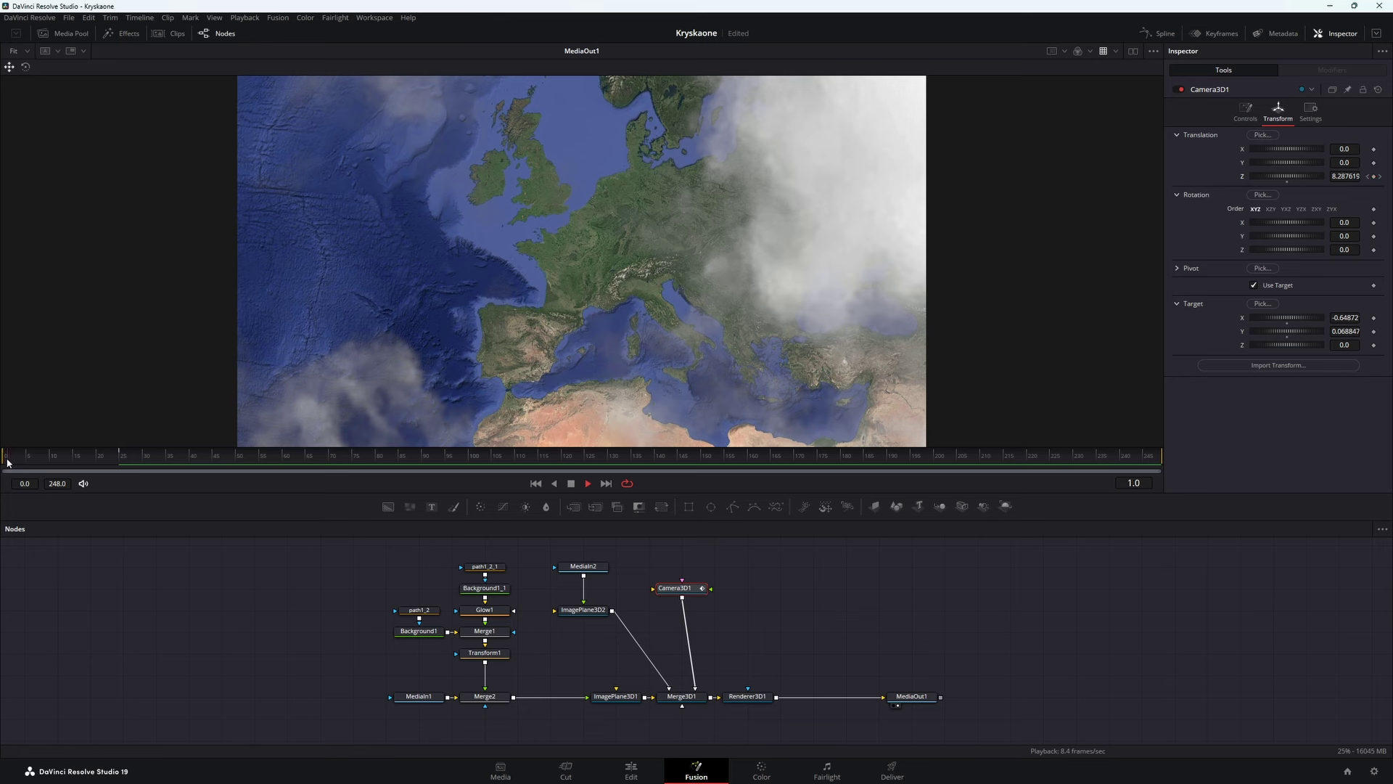
key("space")
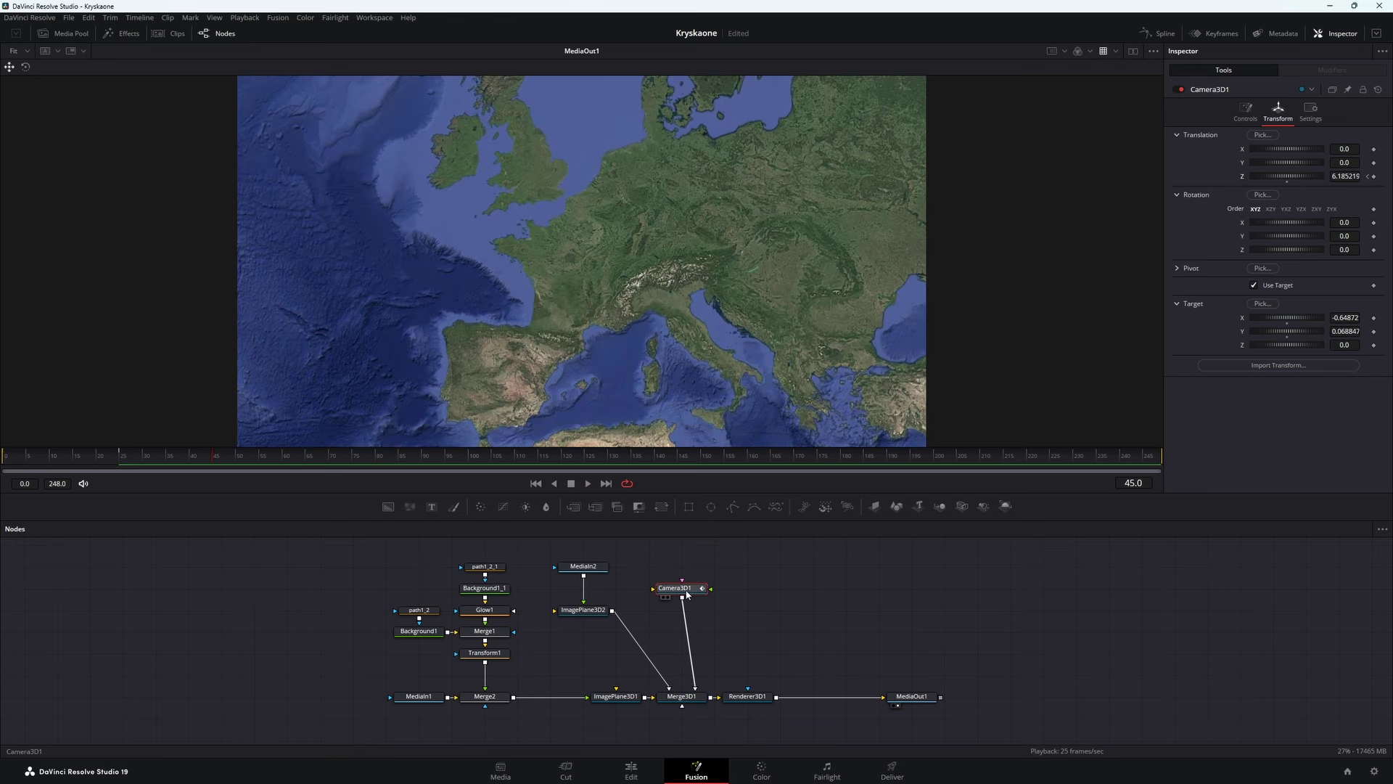
Step: Show Camera3D1's Z Offset curve in the Spline editor
left_click(1163, 36)
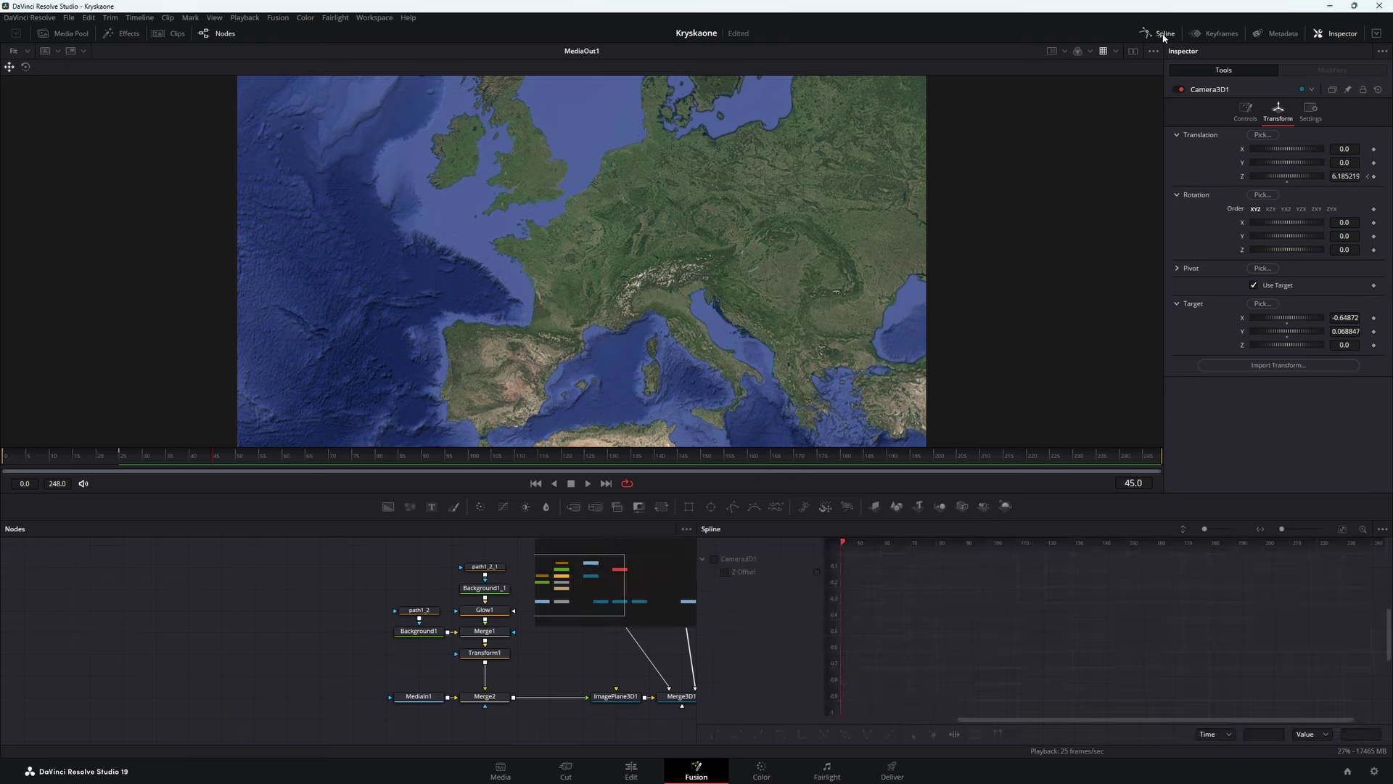
left_click(724, 572)
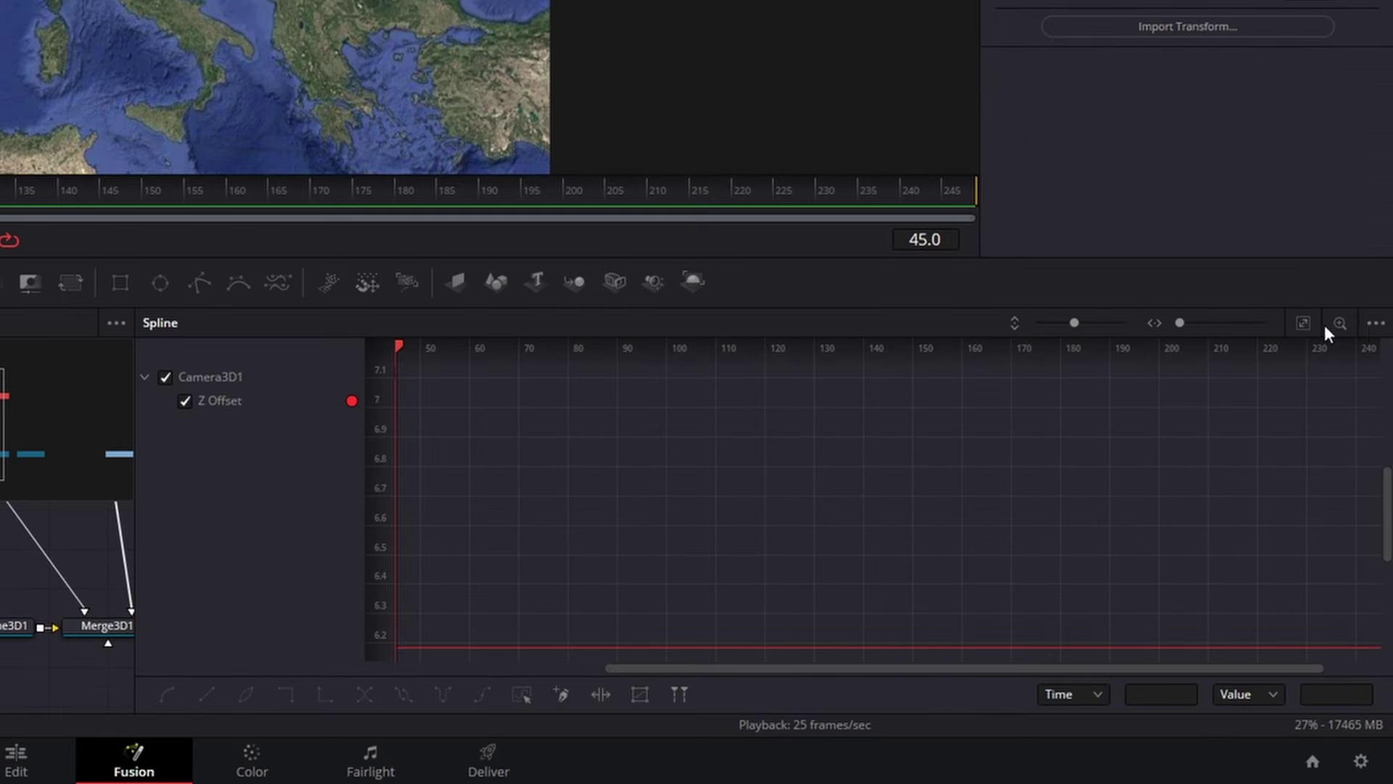
left_click(1382, 529)
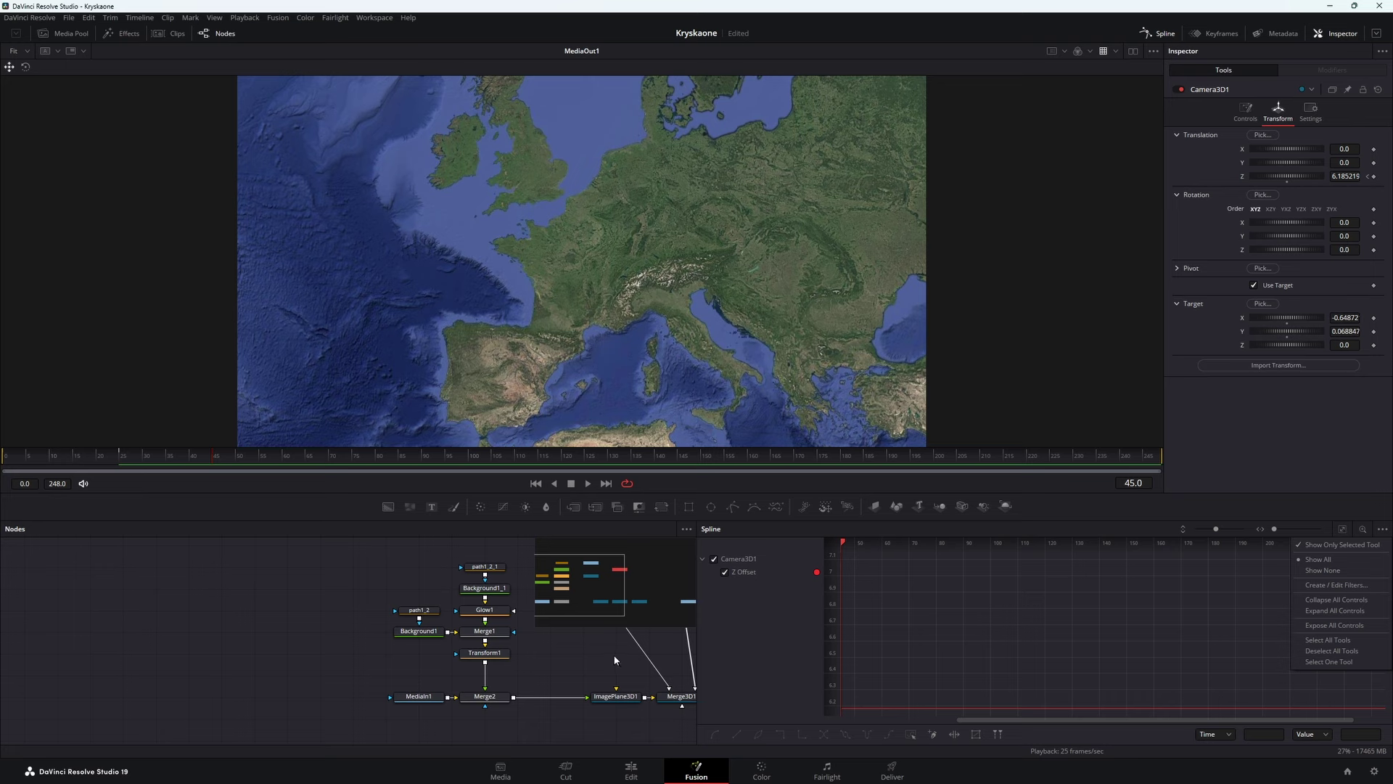
Step: Save the project with Ctrl+S and reselect the Camera3D1 node
left_click(618, 698)
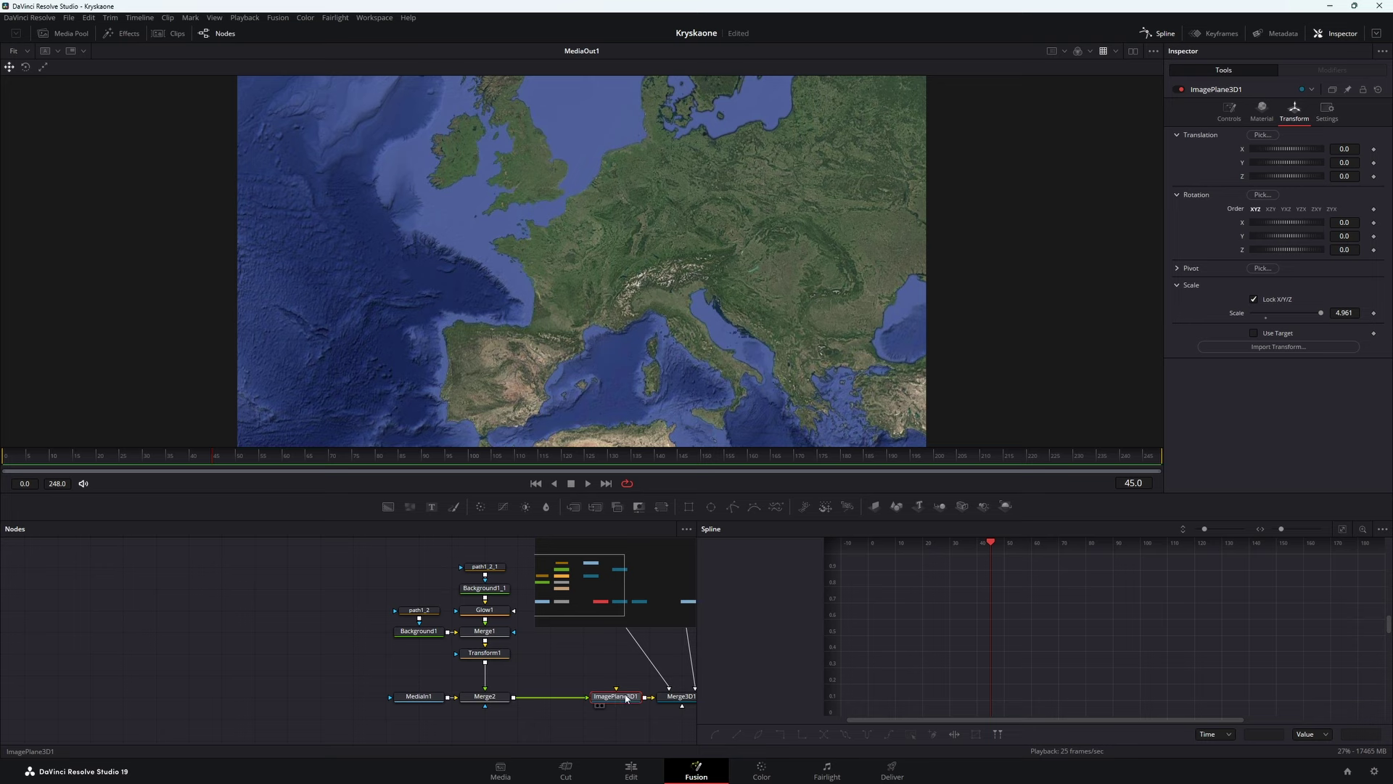
key("ctrl+s")
left_click_drag(709, 719, 336, 684)
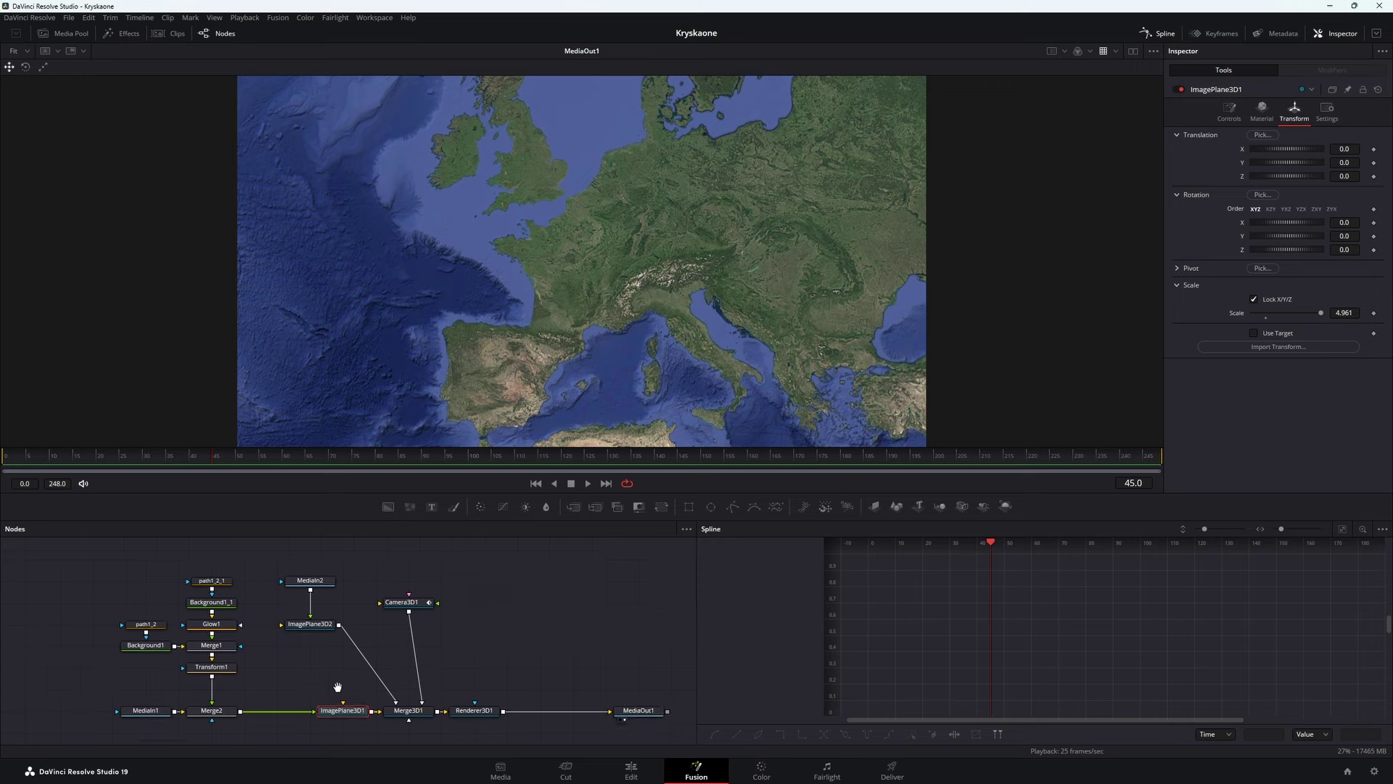
left_click(364, 609)
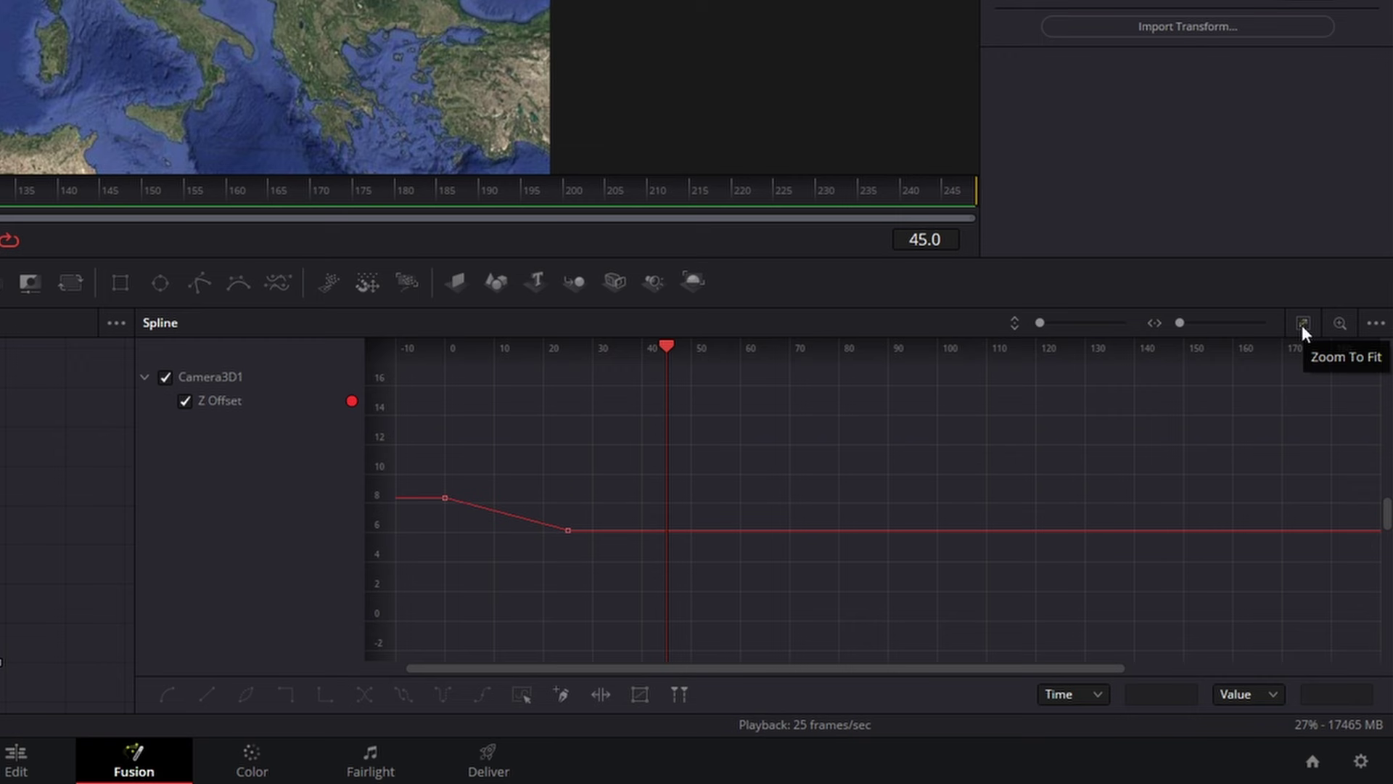
Step: Fit the Z Offset curve to view and smooth all its keyframes
left_click(1301, 324)
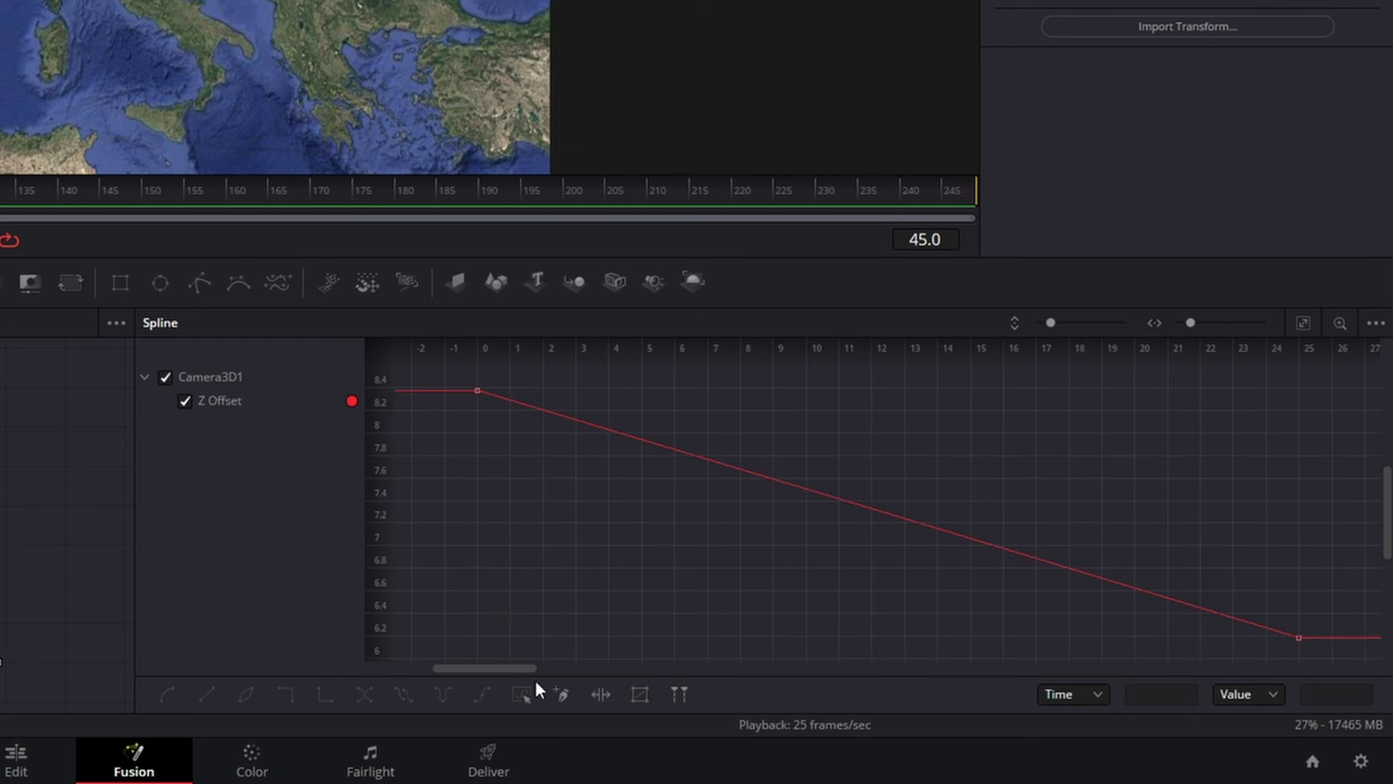
left_click(520, 695)
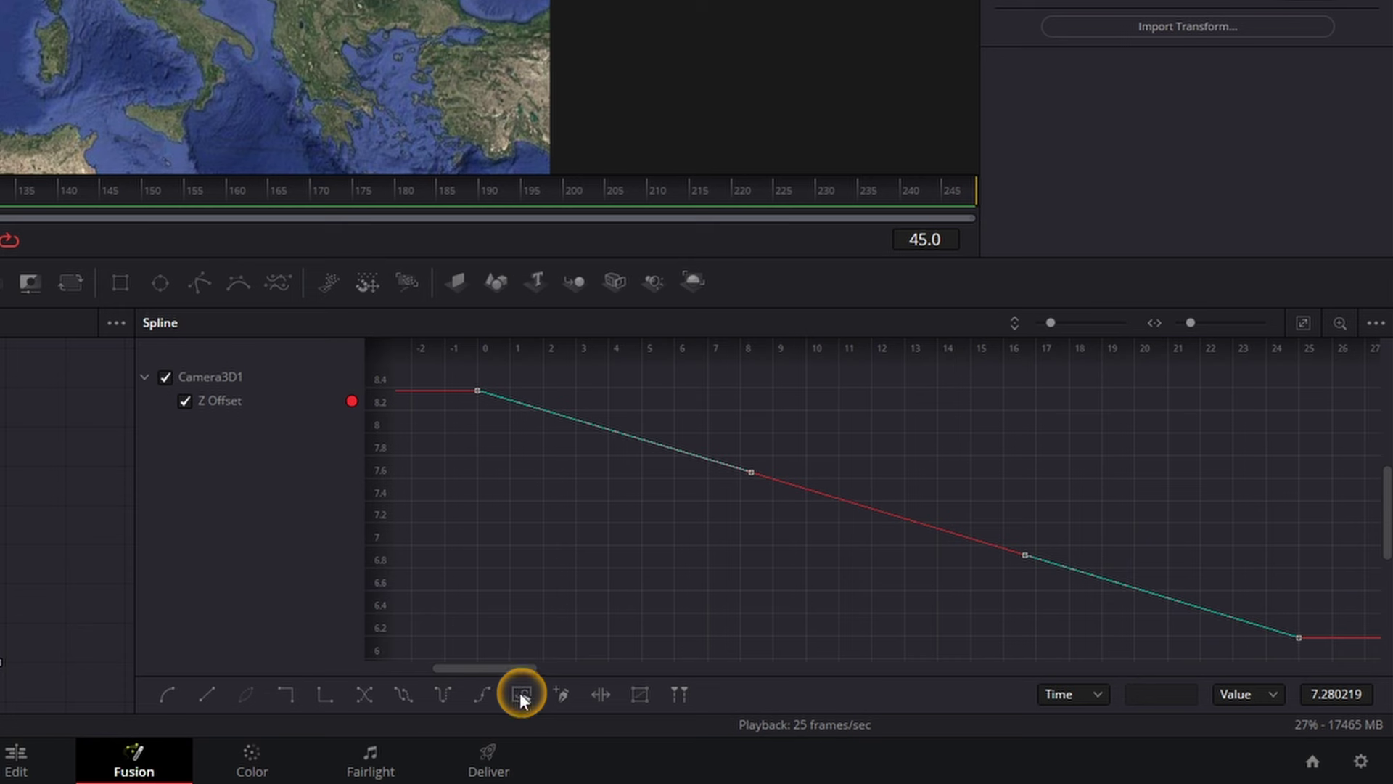
key("ctrl+a")
mouse_move(432, 368)
left_mouse_down()
mouse_move(1077, 588)
mouse_move(1317, 639)
left_mouse_up()
left_click(162, 696)
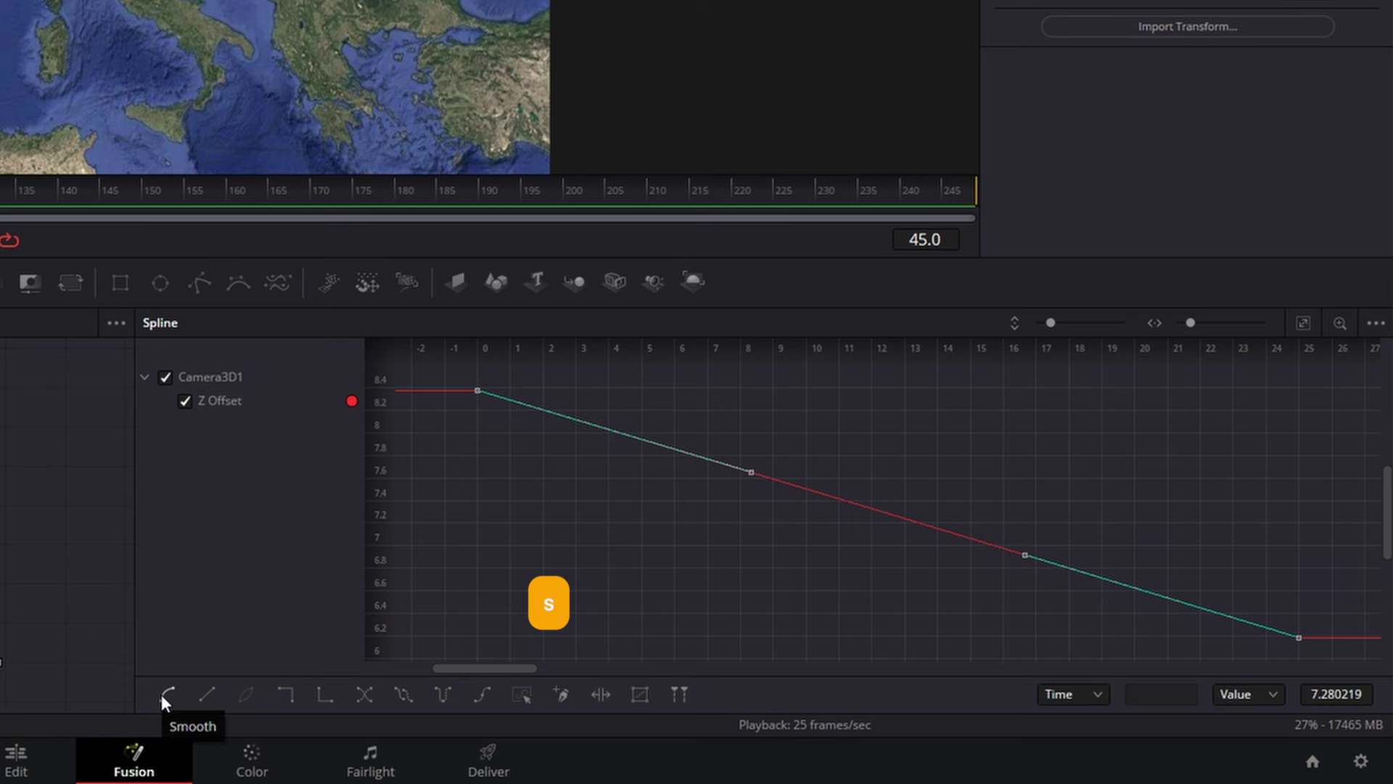
key("f")
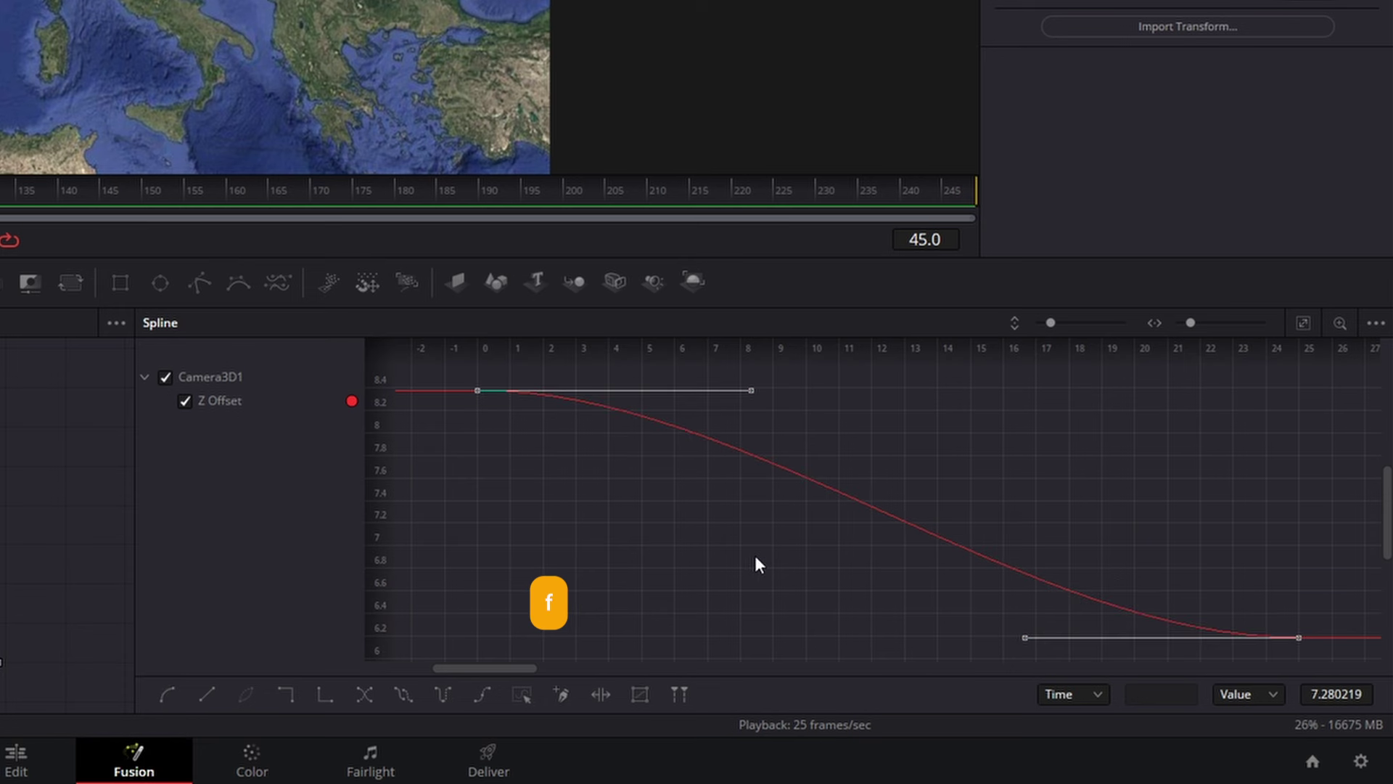
key("1")
Step: Set the keyframes' Ease In to 90 and Ease Out to 0.1
key("t")
left_click_drag(1182, 351, 1161, 351)
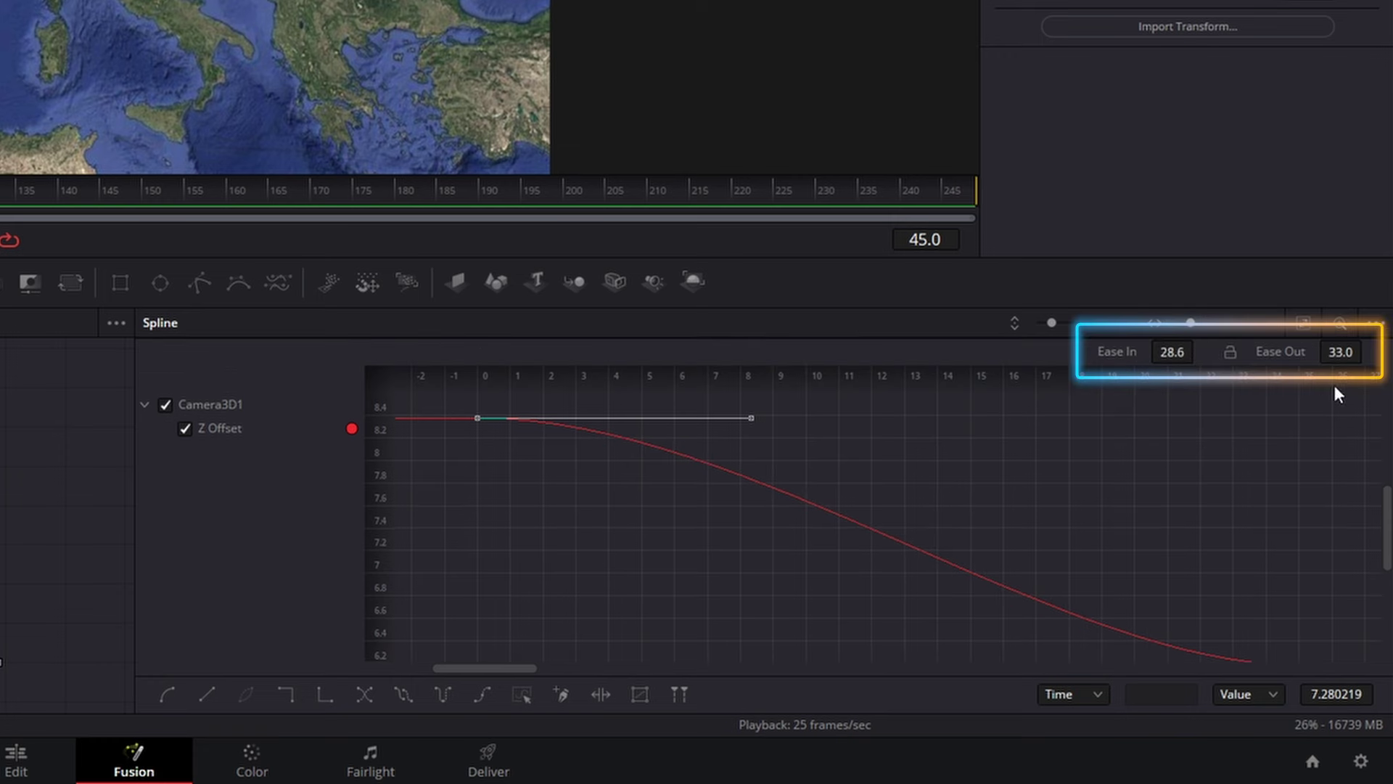
left_click_drag(1175, 351, 1200, 349)
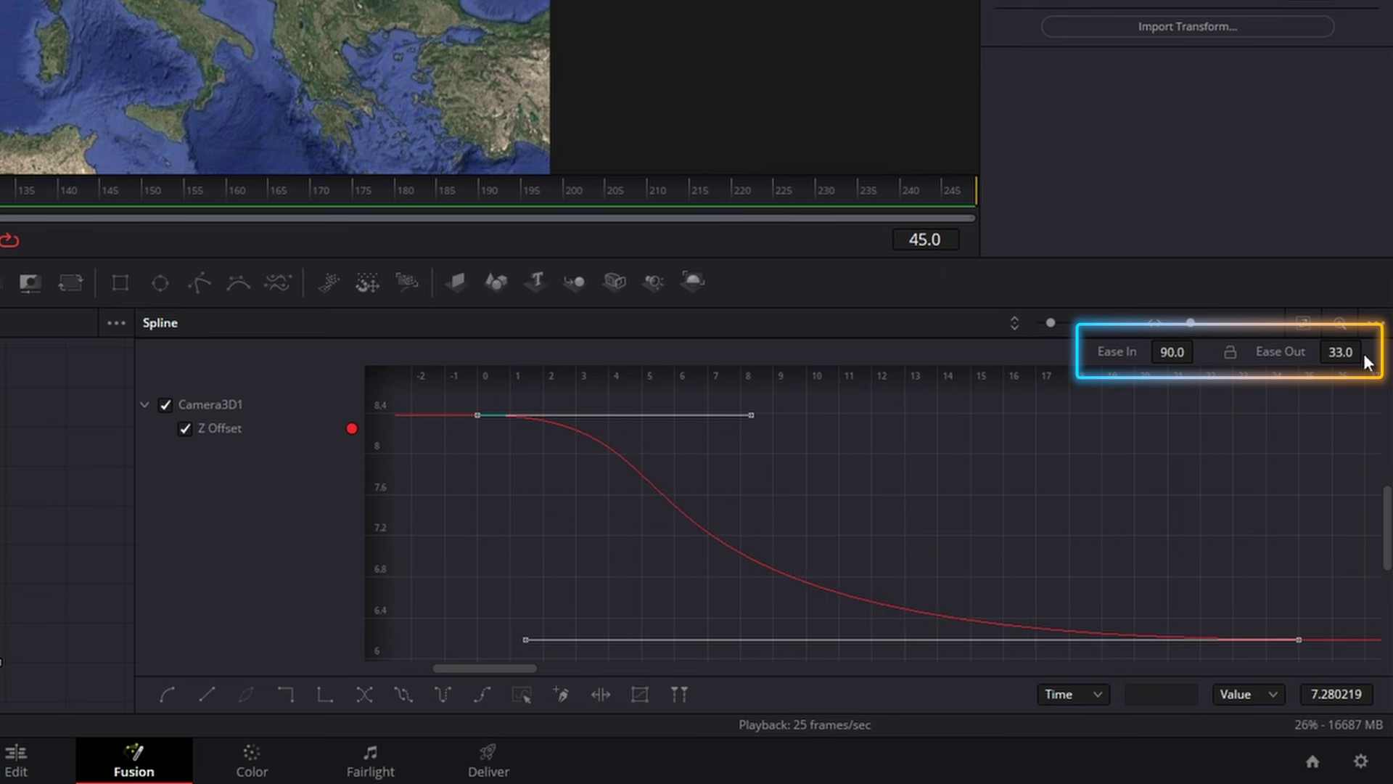
left_click_drag(1341, 351, 1367, 388)
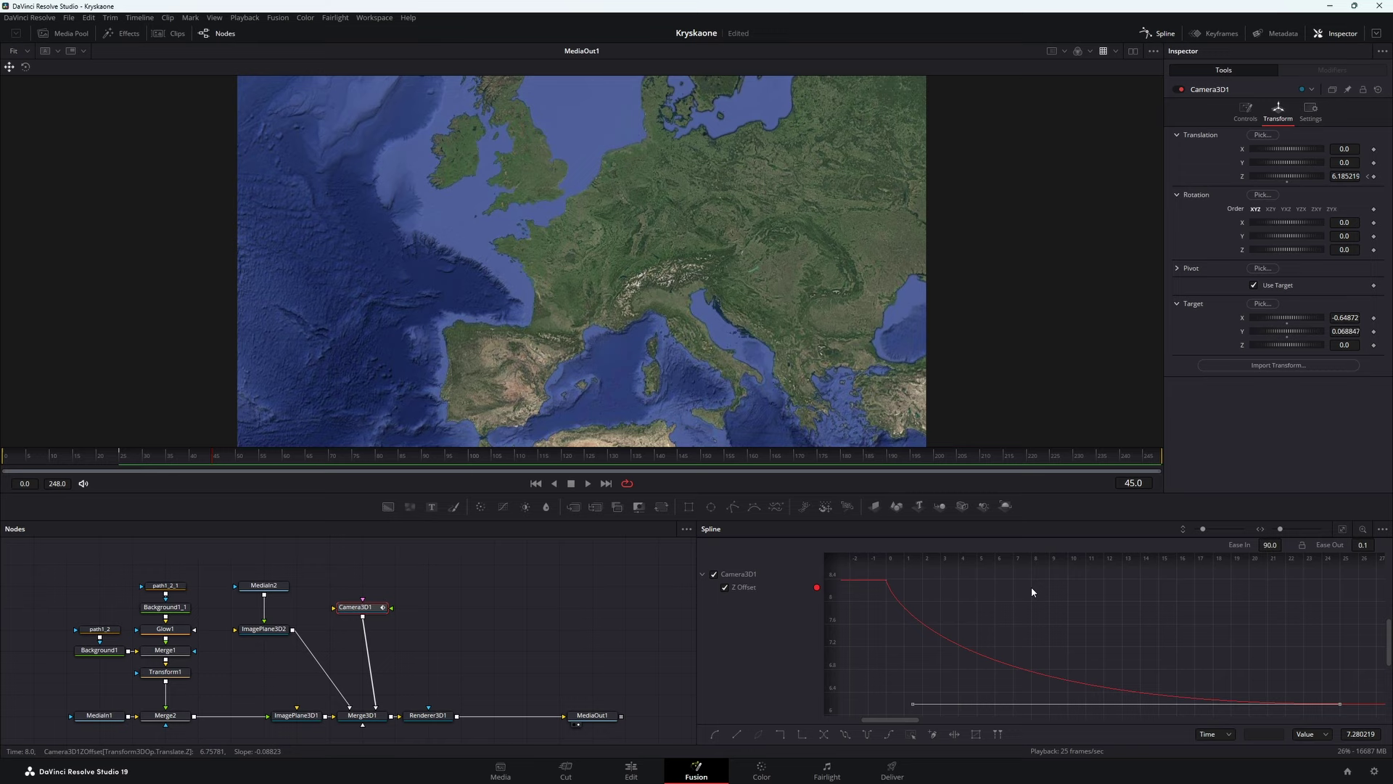
Step: Preview the eased push-in and close the Spline editor
left_click(27, 457)
key("space")
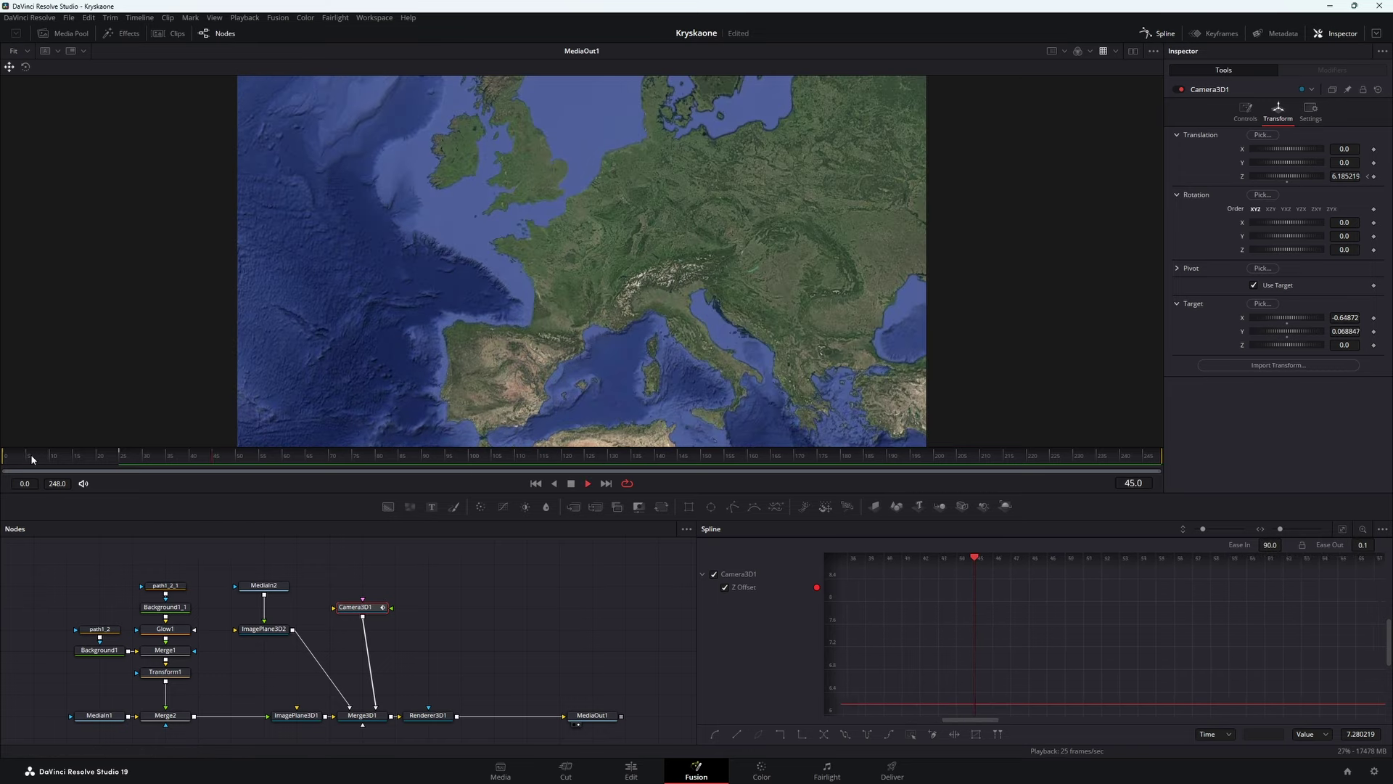
key("space")
left_click(1165, 34)
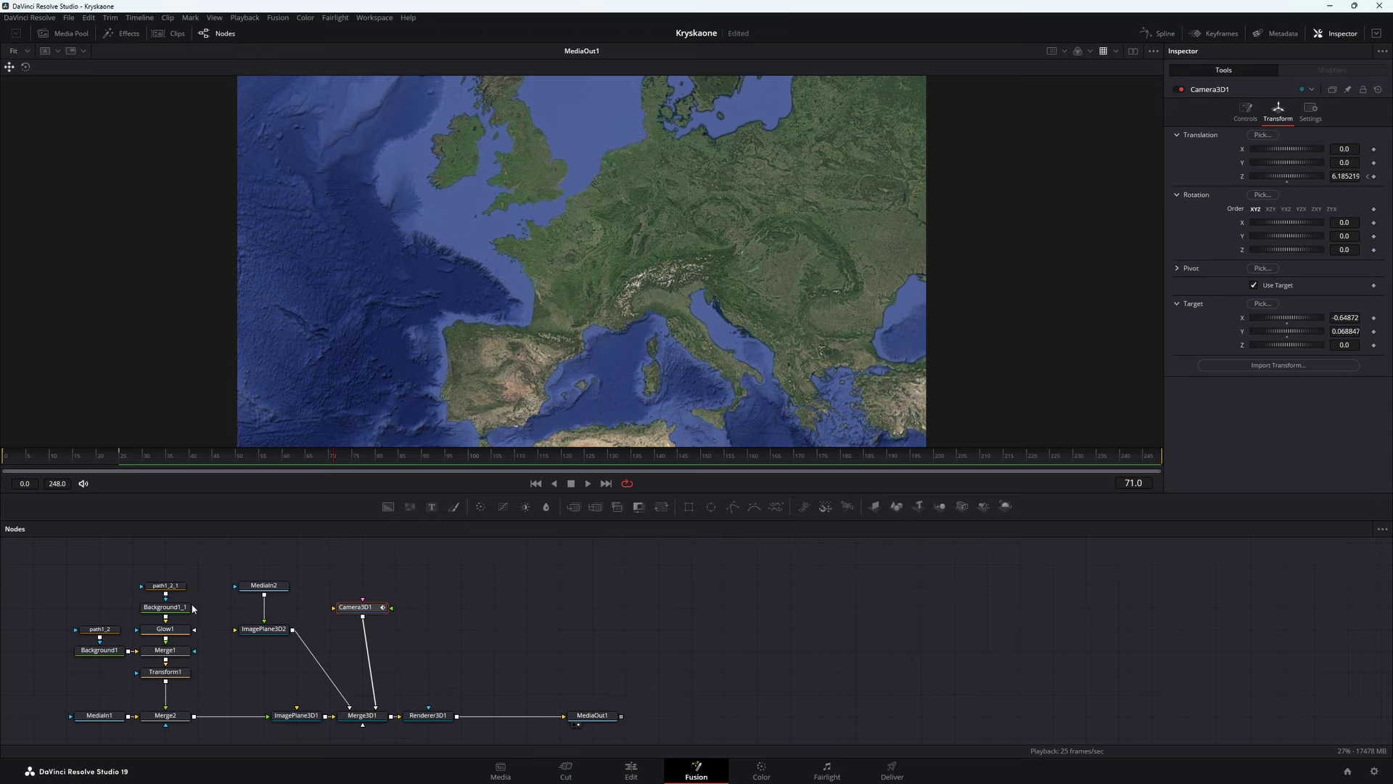
Step: At frame 35, keyframe all of Camera3D1's translation and rotation values
left_click_drag(100, 462, 172, 464)
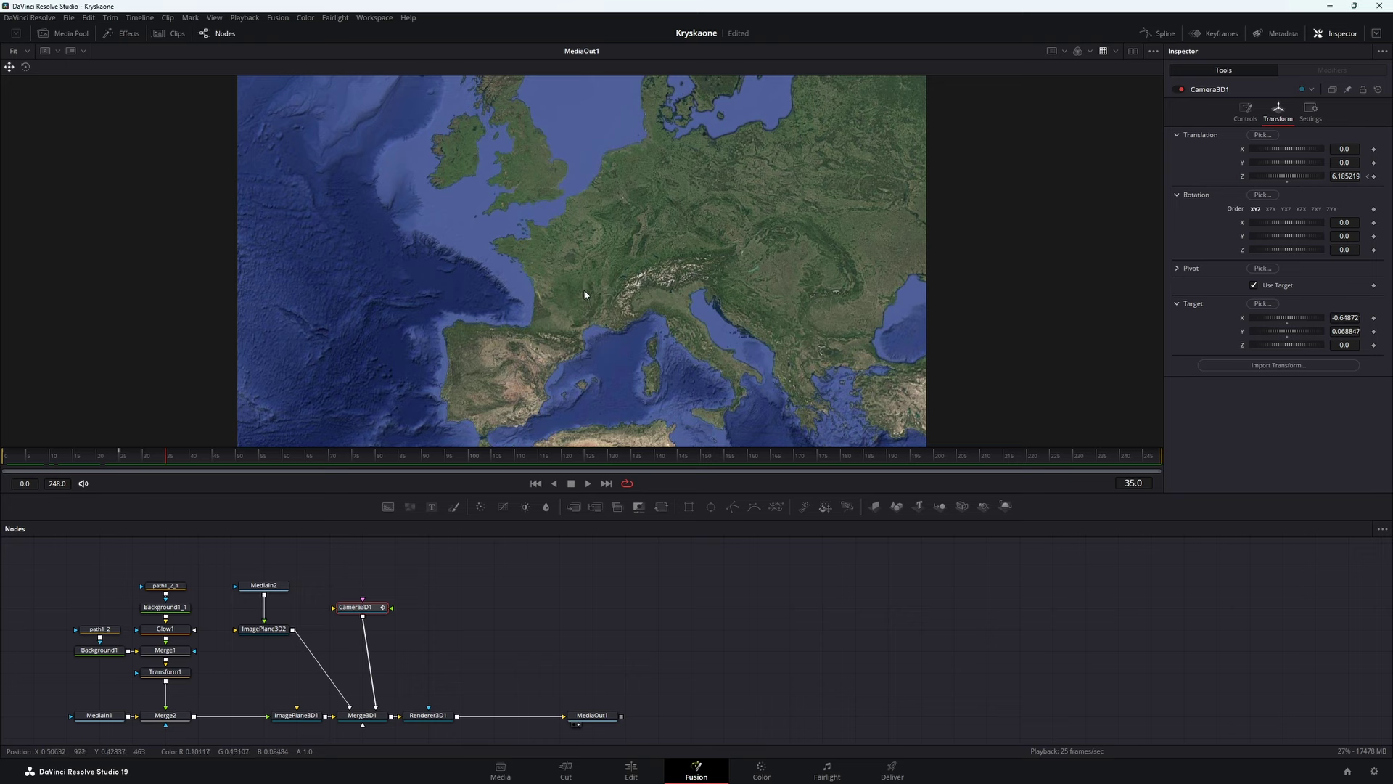
left_click(370, 614)
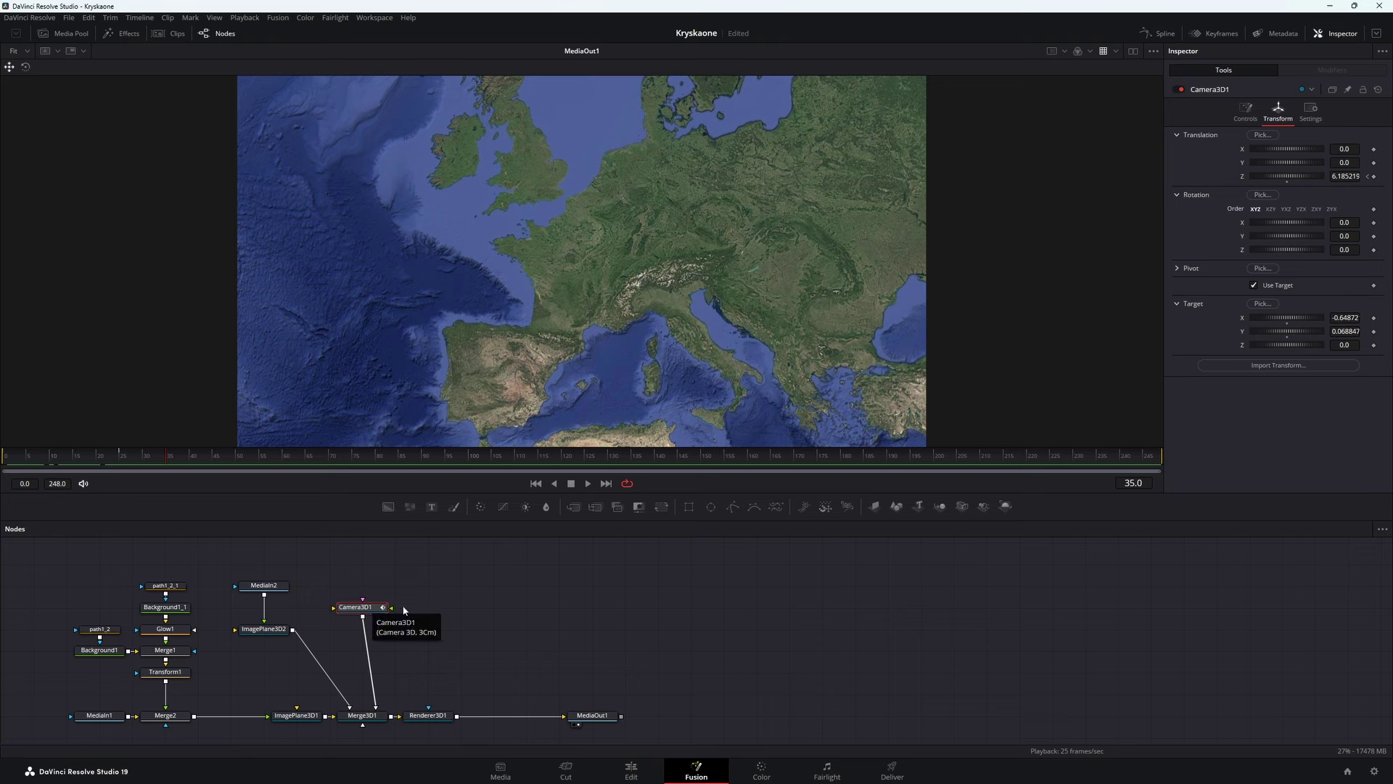
left_click(1374, 150)
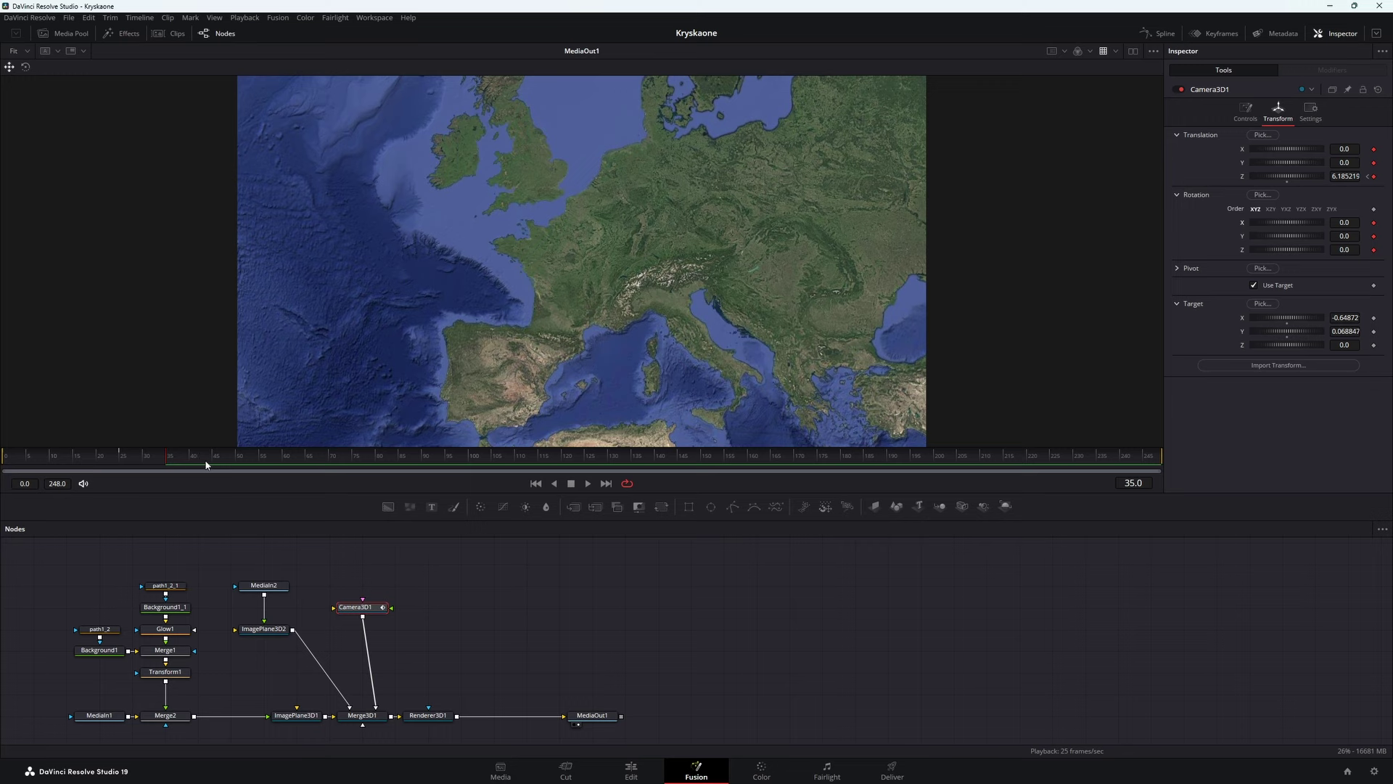
Step: At frame 75, set Translation Z to 4.005219, Y to -2.797 and rotation to 6.1
left_click(353, 458)
mouse_move(1353, 176)
left_mouse_down()
mouse_move(1277, 163)
mouse_move(1347, 177)
mouse_move(1359, 247)
left_mouse_up()
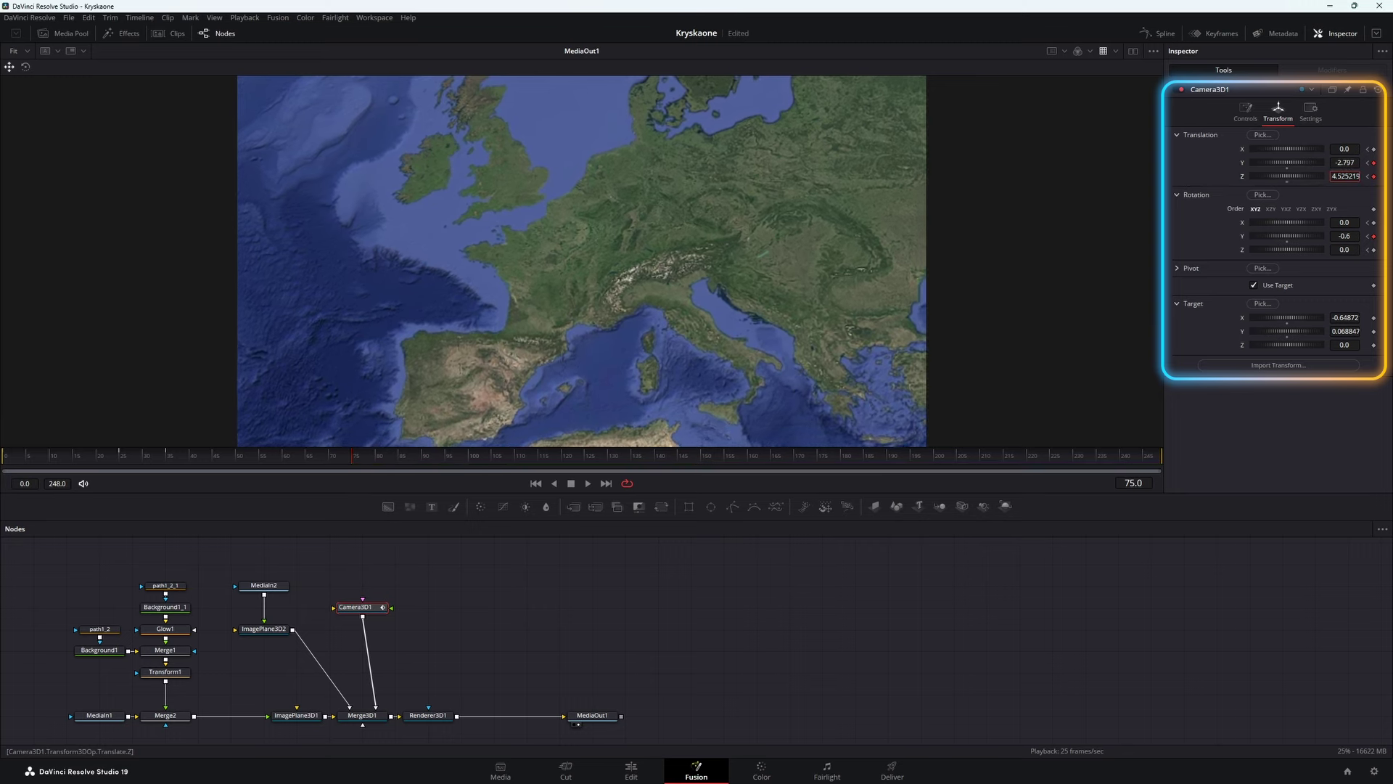
left_click_drag(1344, 249, 1364, 250)
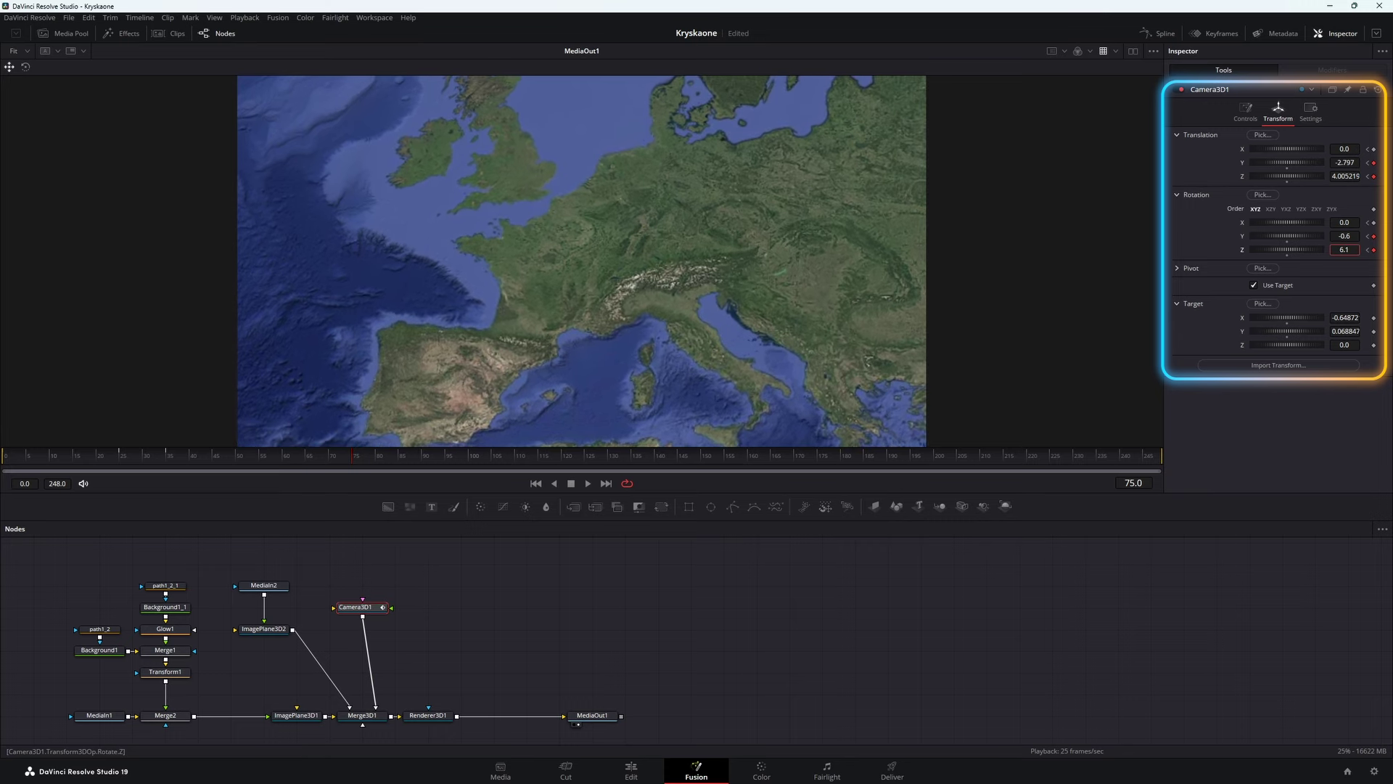
Step: Play the camera move from the start and scrub back to frame 51 to review it
left_click(10, 460)
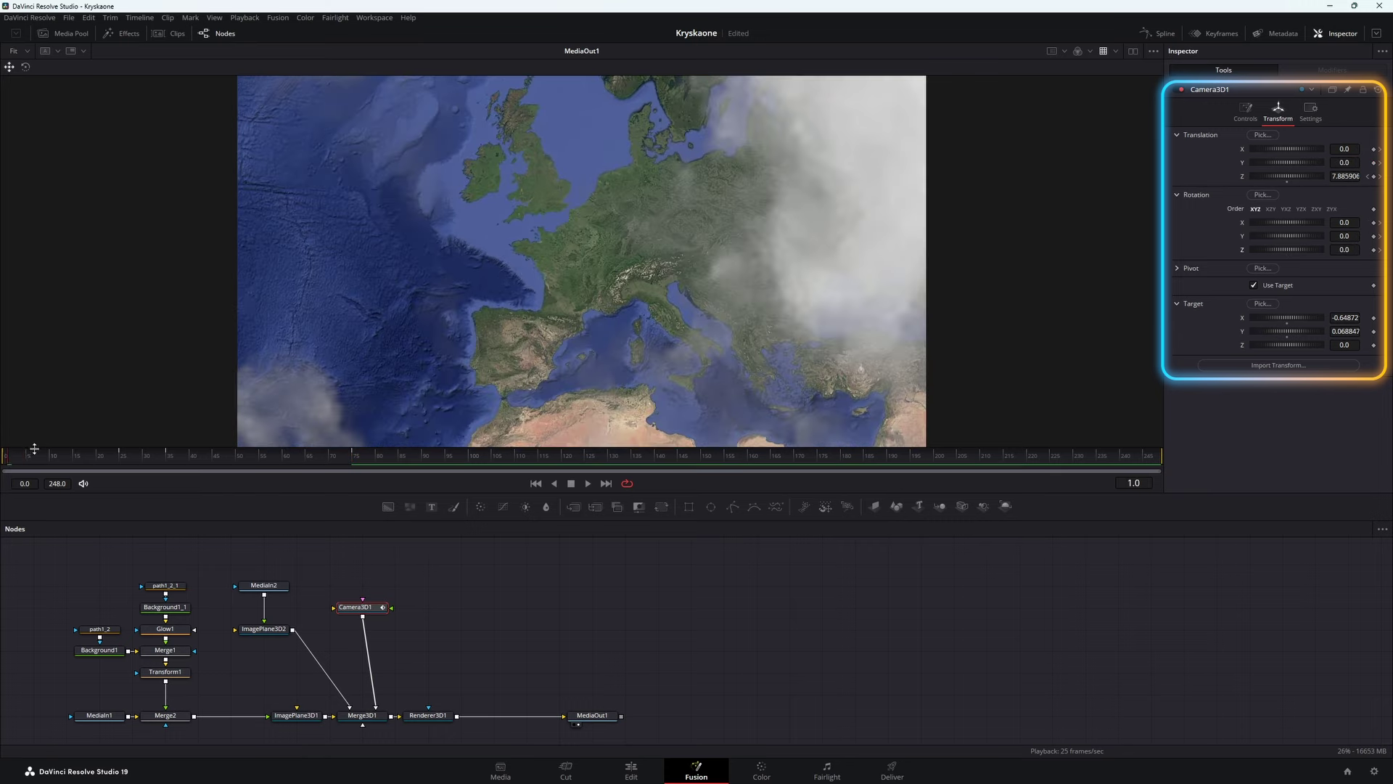
key("space")
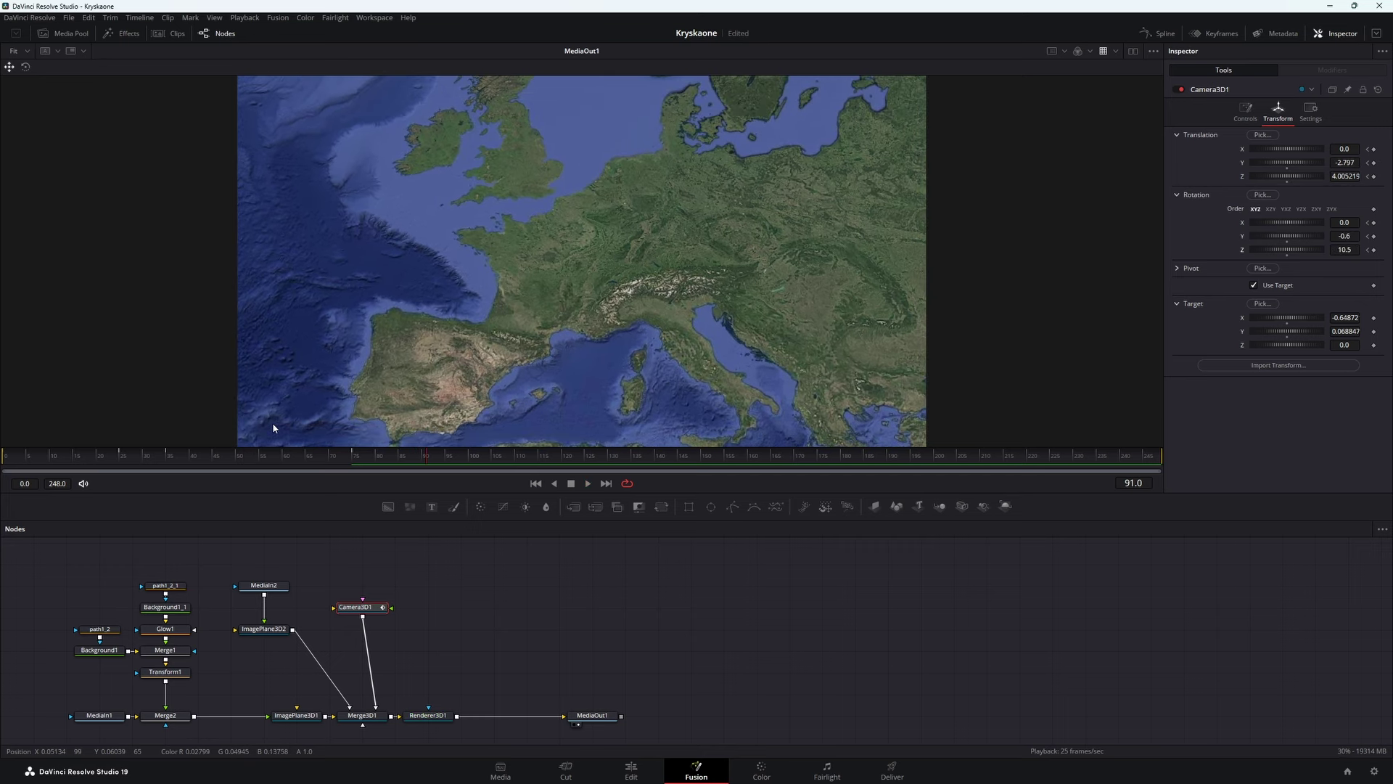
mouse_move(184, 460)
left_mouse_down()
mouse_move(325, 468)
mouse_move(251, 475)
left_mouse_up()
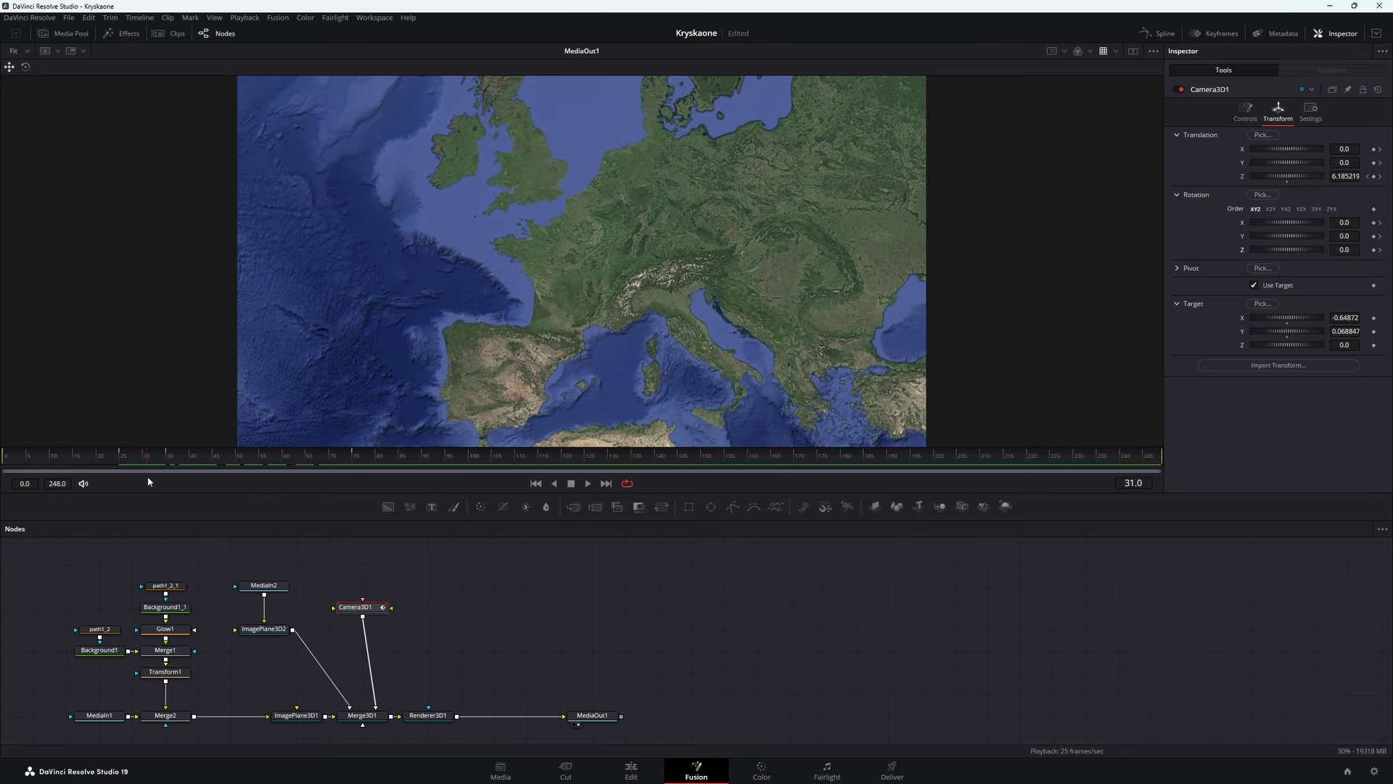
left_click_drag(233, 479, 230, 485)
left_click(367, 611)
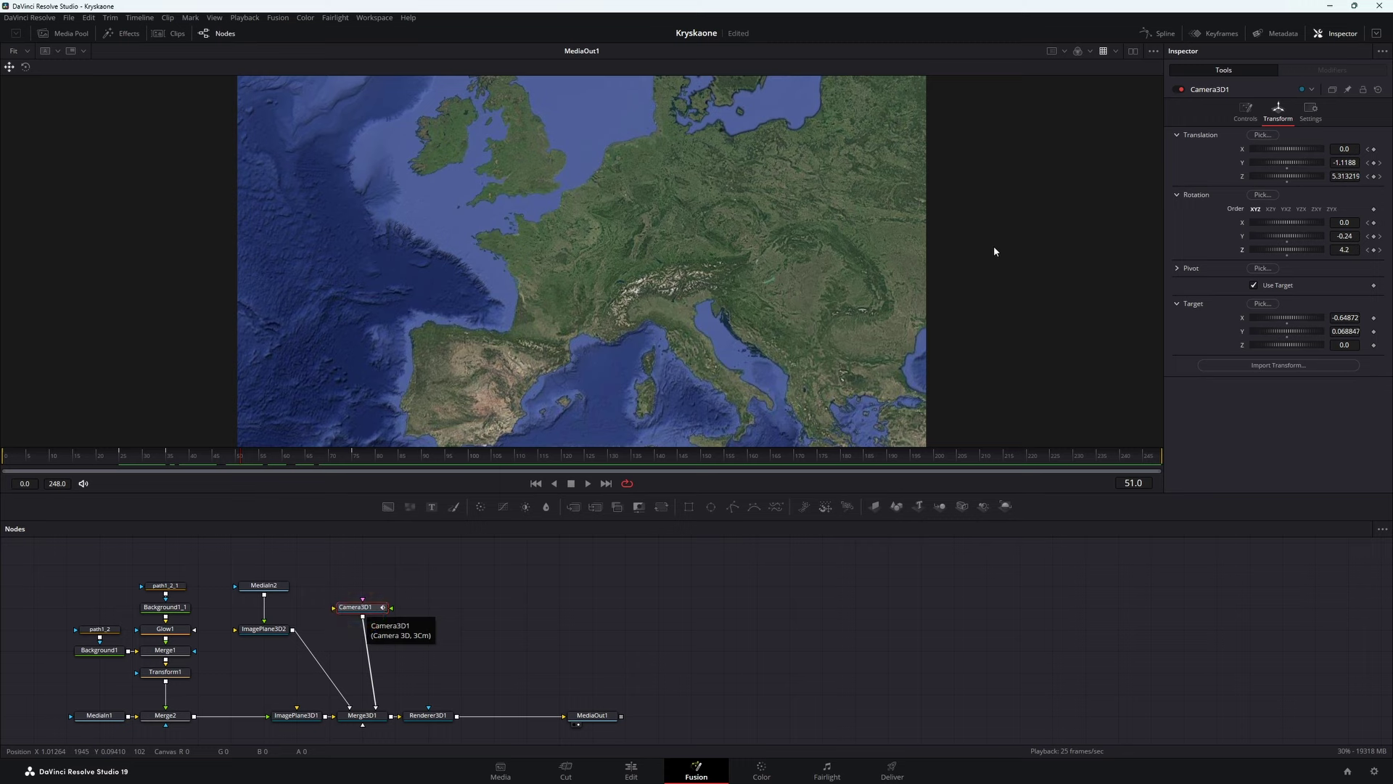
left_click(1161, 33)
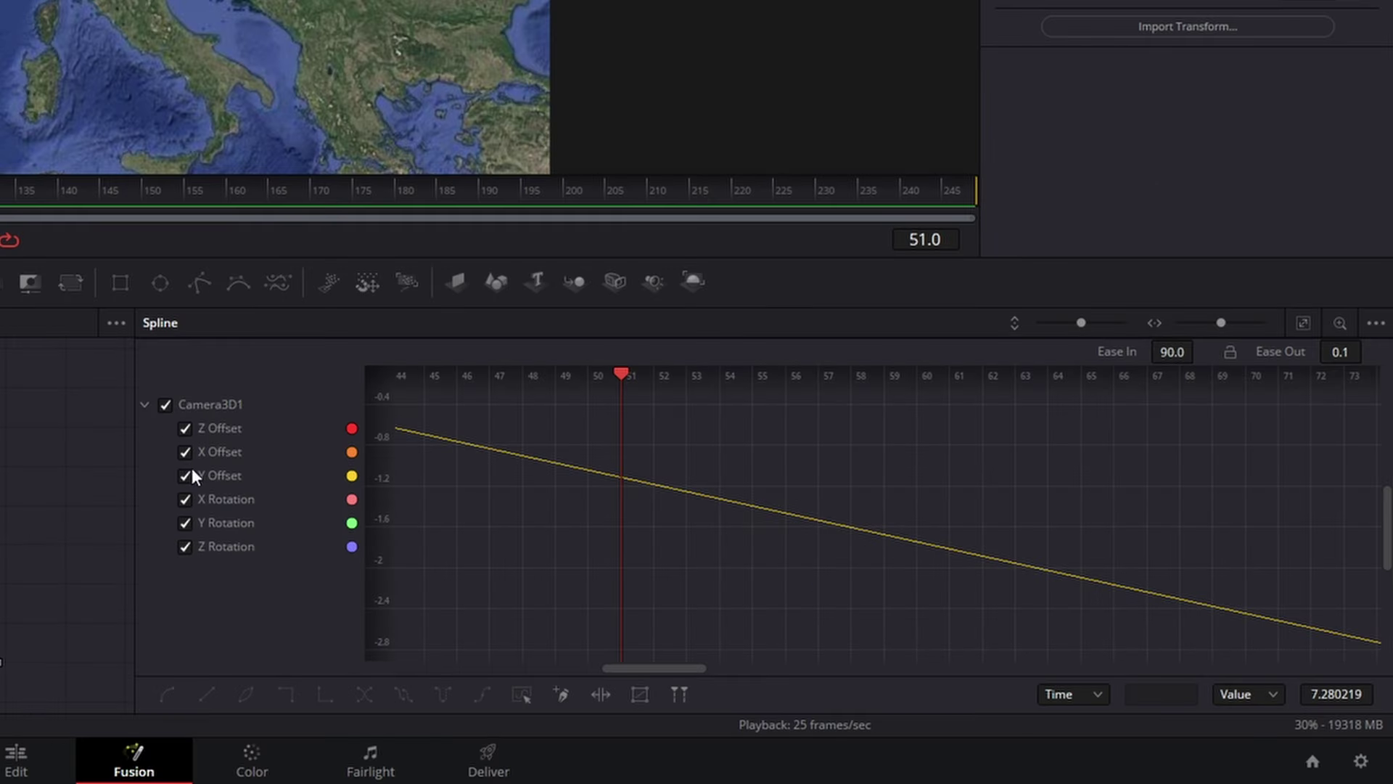
Step: Ease the Z Offset move between frames 35 and 75 into an S-curve (Ease In 57, Ease Out 33)
left_click(1304, 323)
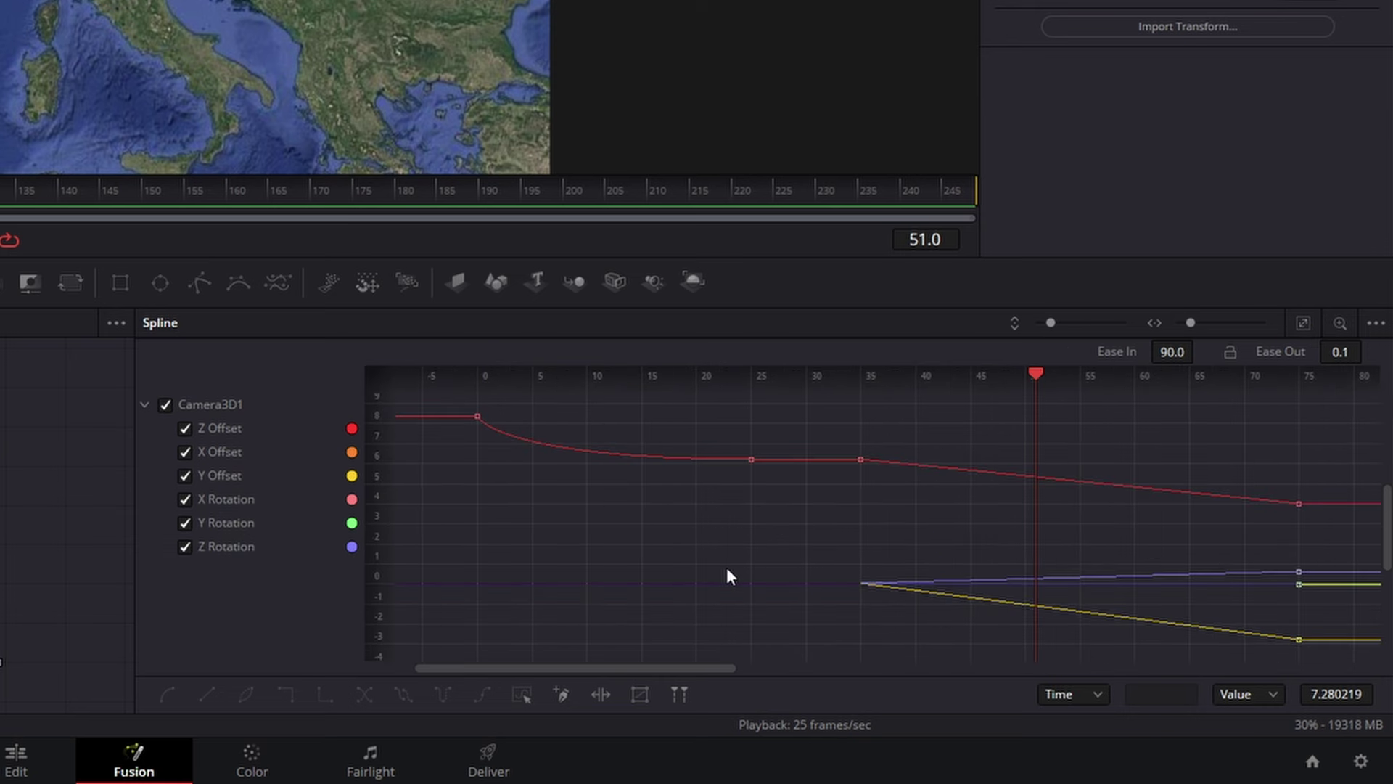
left_click(184, 451)
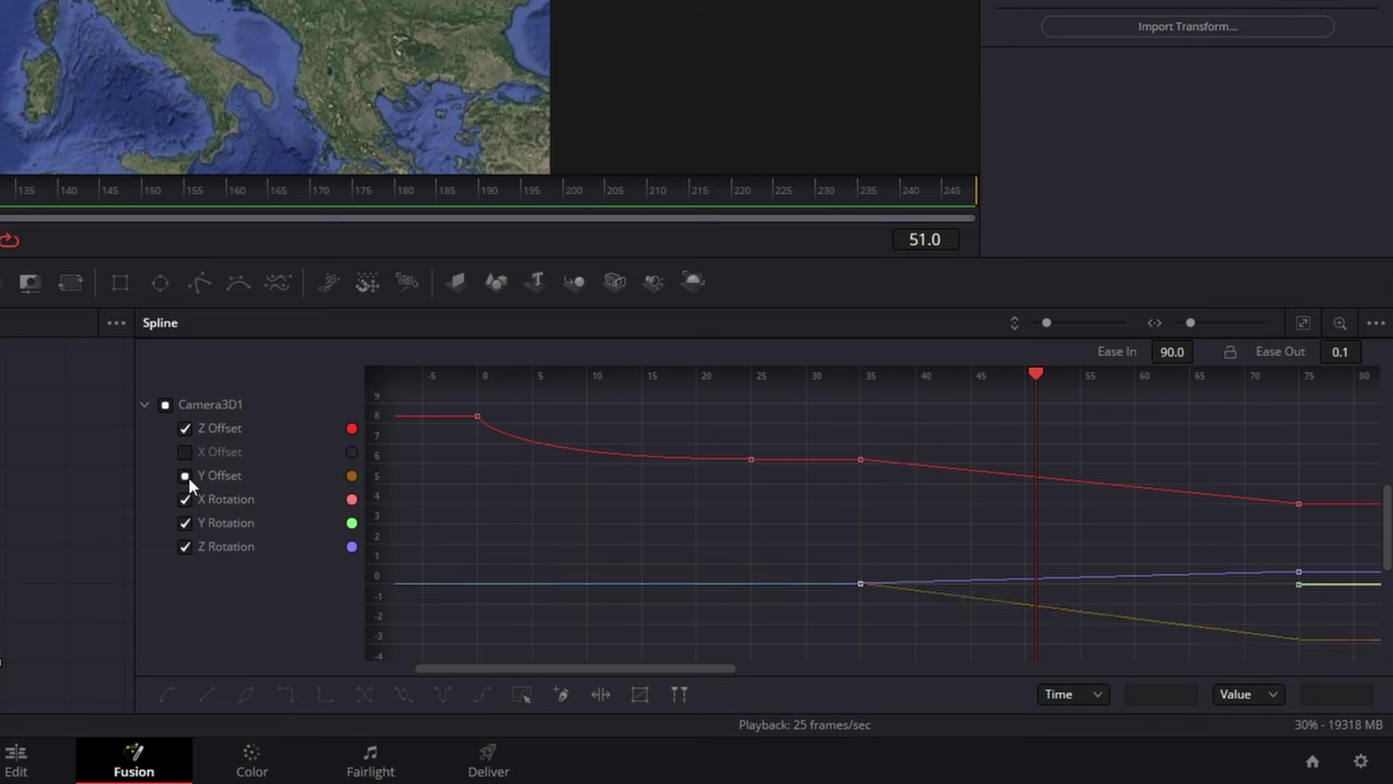
left_click_drag(187, 477, 186, 546)
left_click(1299, 321)
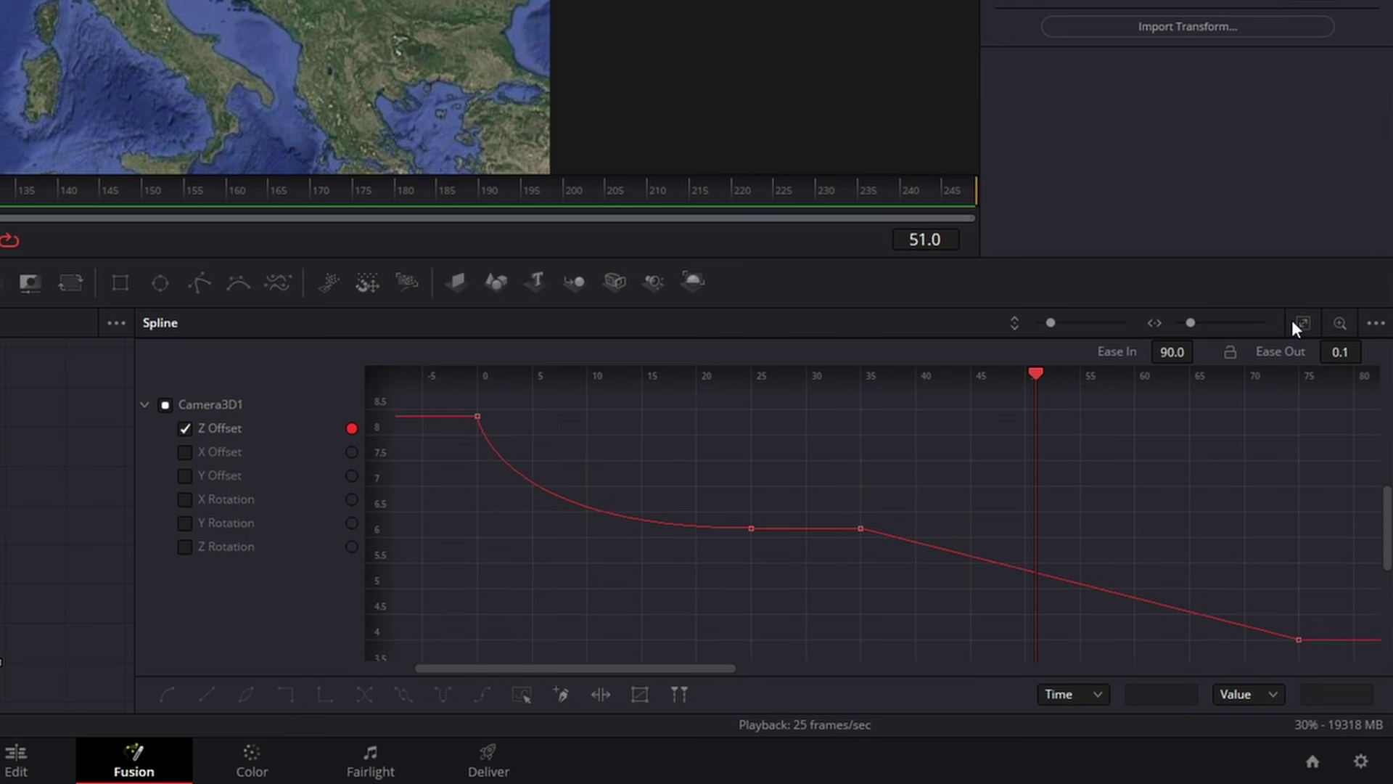
left_click_drag(850, 493, 1329, 643)
key("f")
left_click_drag(1153, 639, 944, 648)
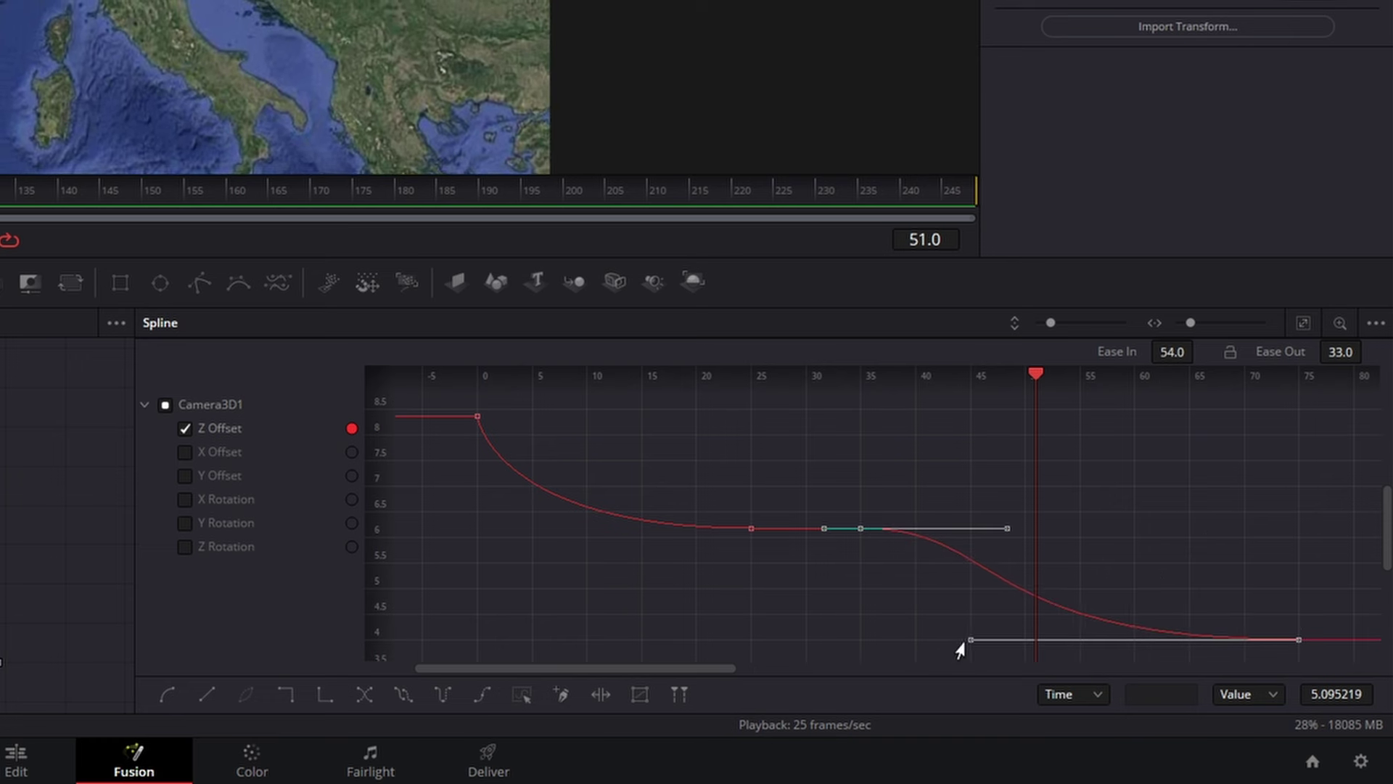
Step: Isolate the Y Offset curve, fit it and select all its keyframes
left_click(187, 428)
left_click(185, 452)
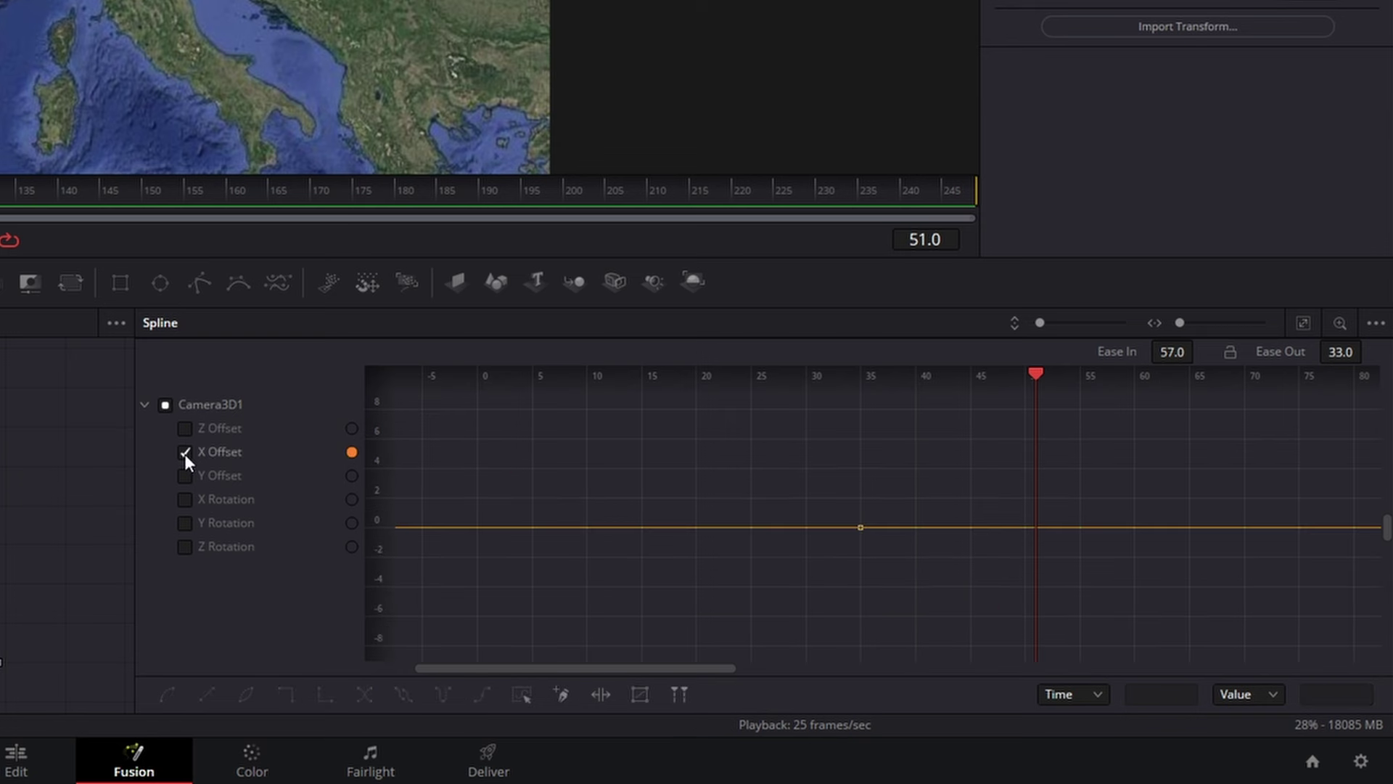
left_click(1301, 324)
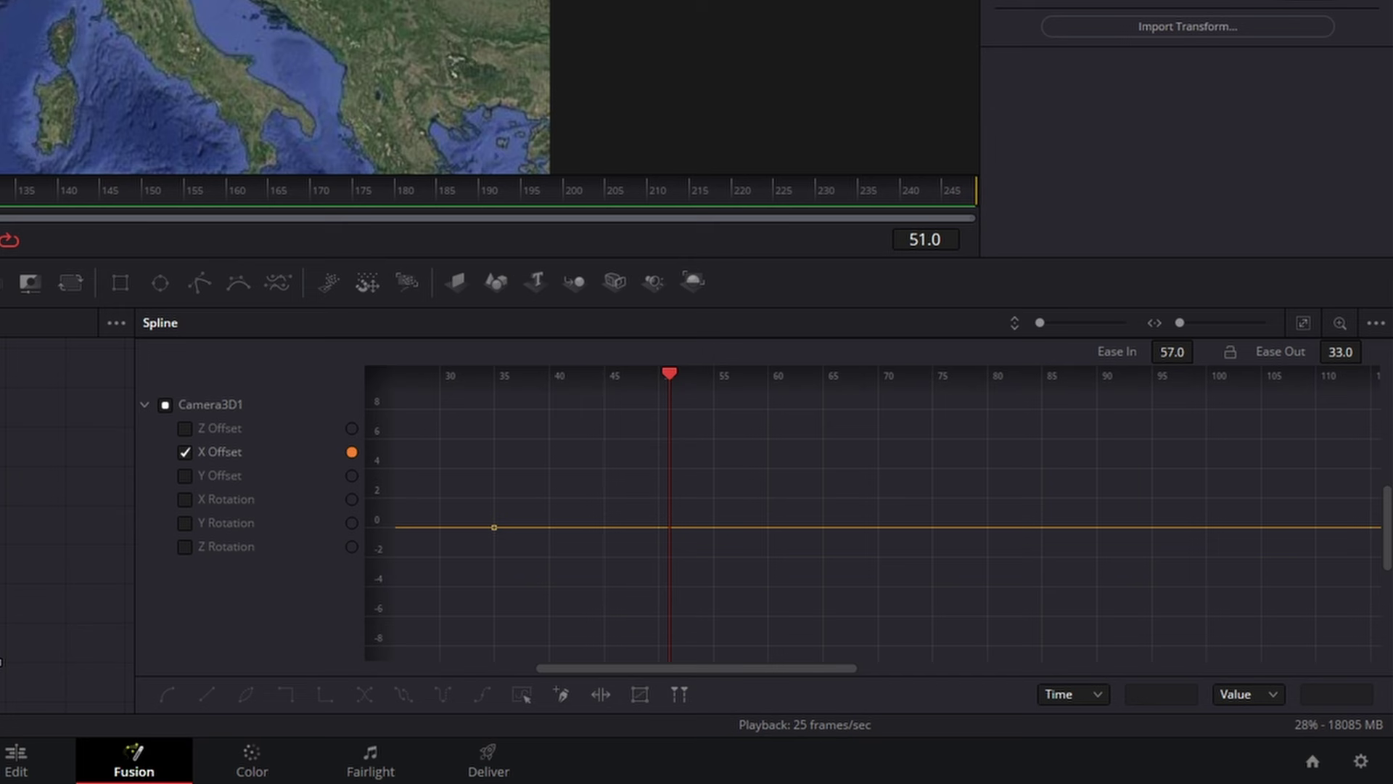
left_click(184, 455)
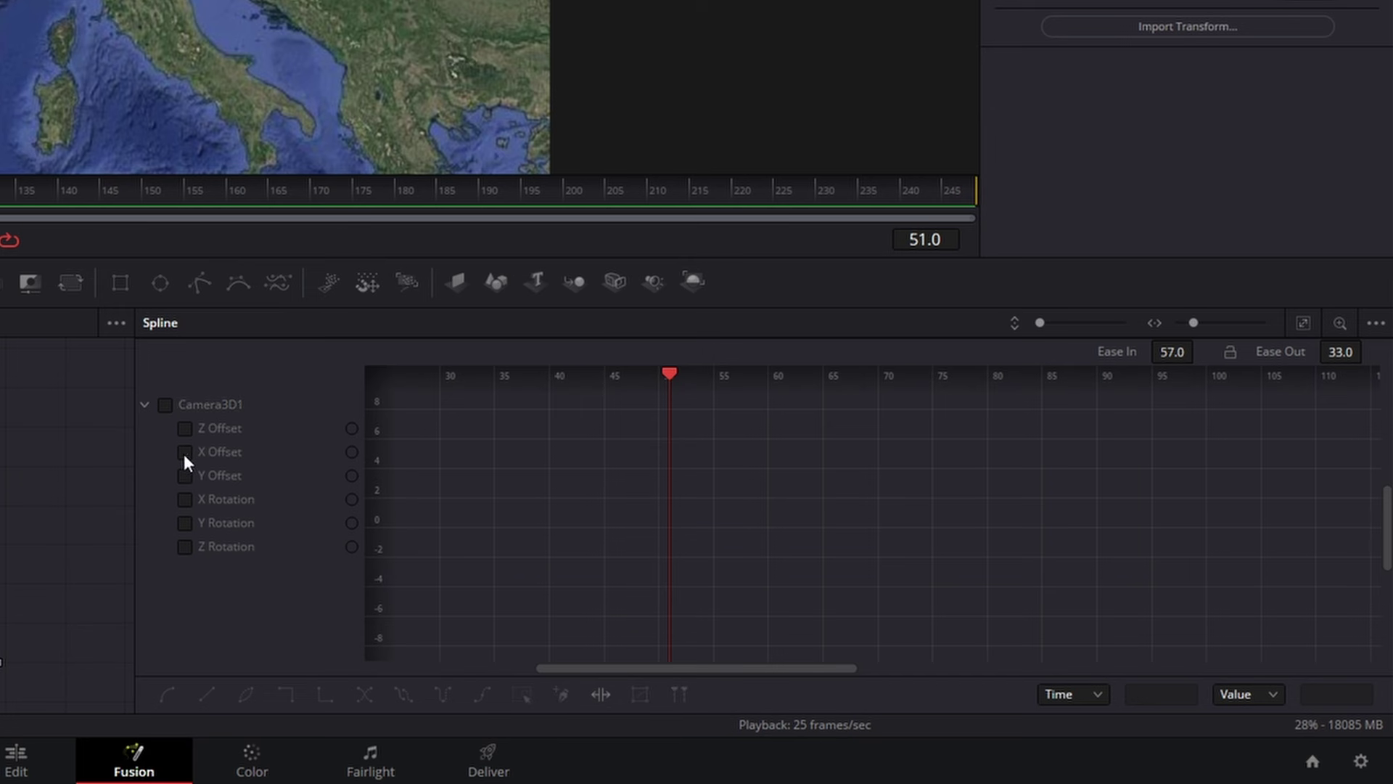
left_click(185, 476)
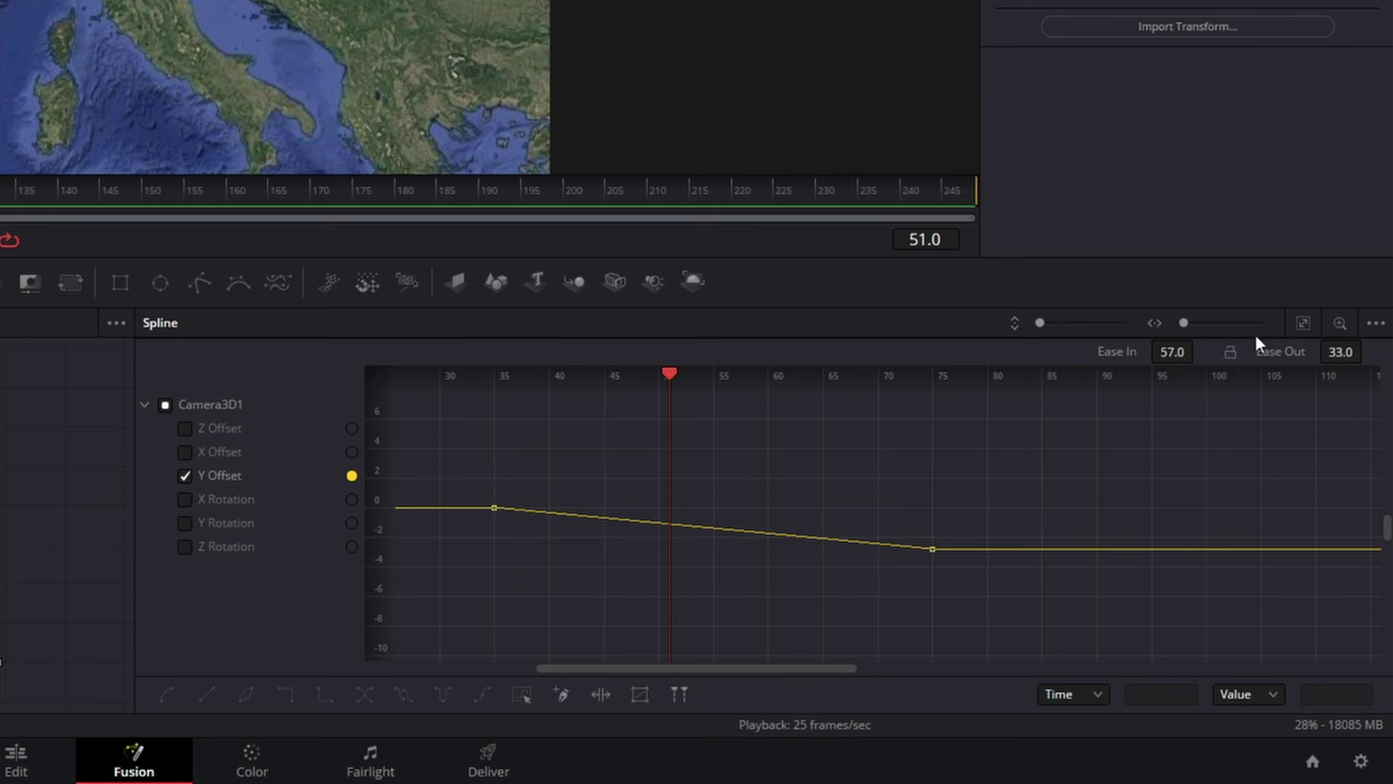
key("ctrl+f")
key("ctrl+a")
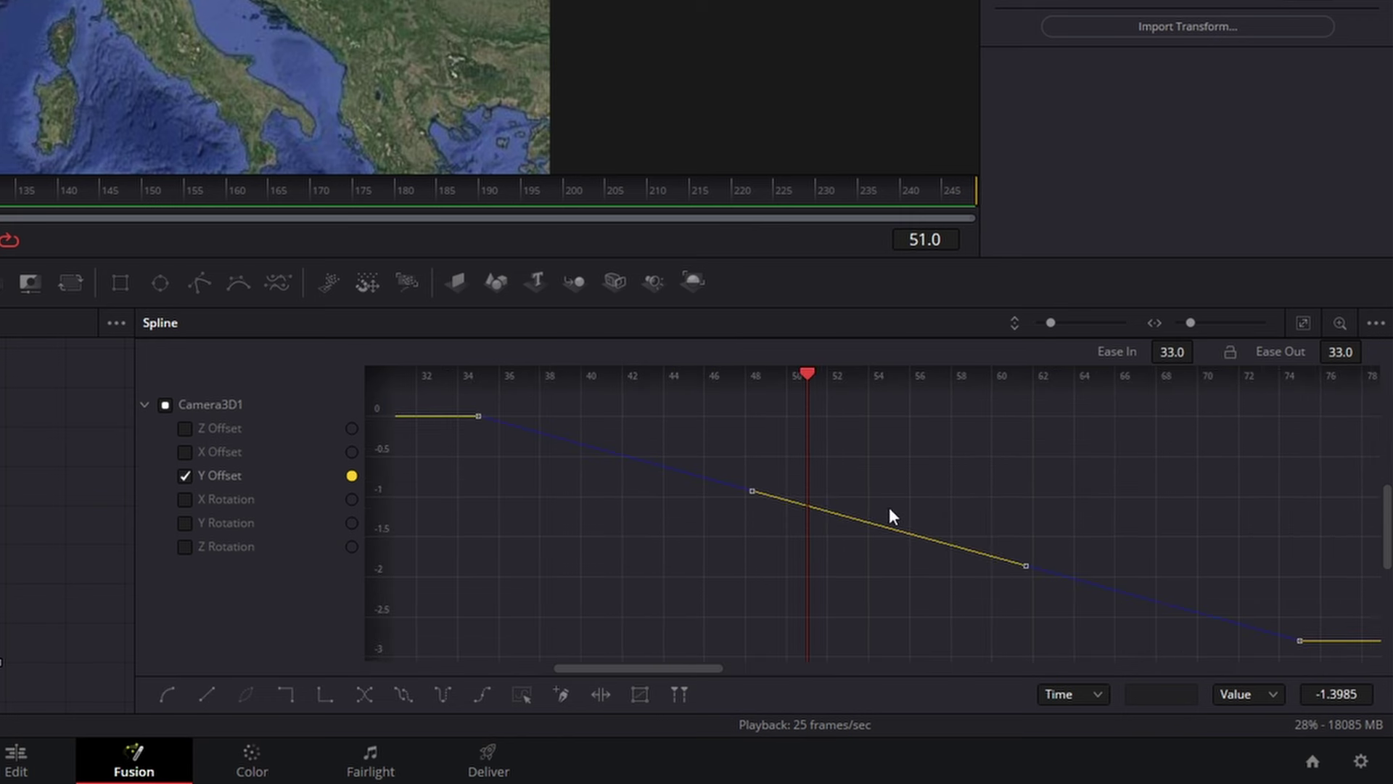
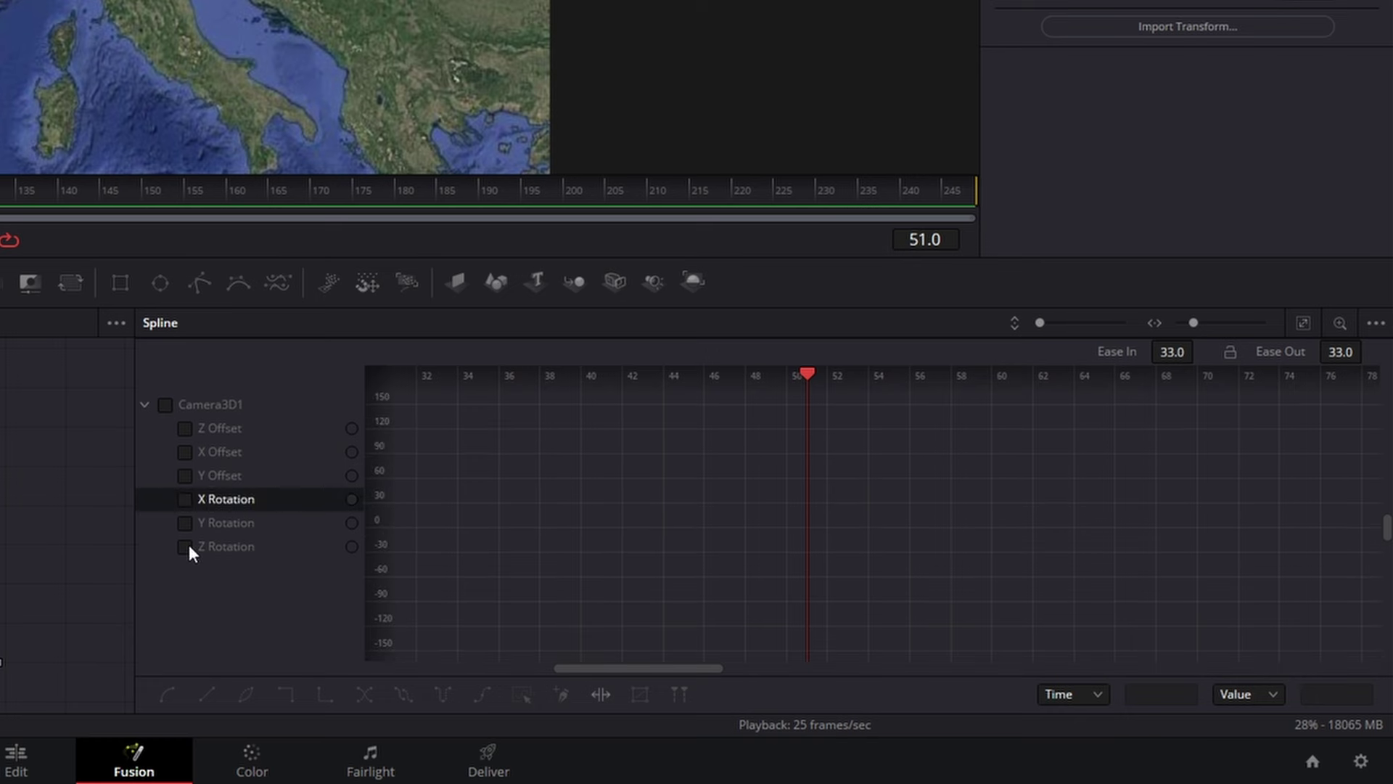
Step: Smooth the camera's Z Rotation keys into an S-curve, with strong ease in and light ease out
left_click(185, 546)
key("ctrl+f")
key("s")
left_click_drag(897, 565, 920, 621)
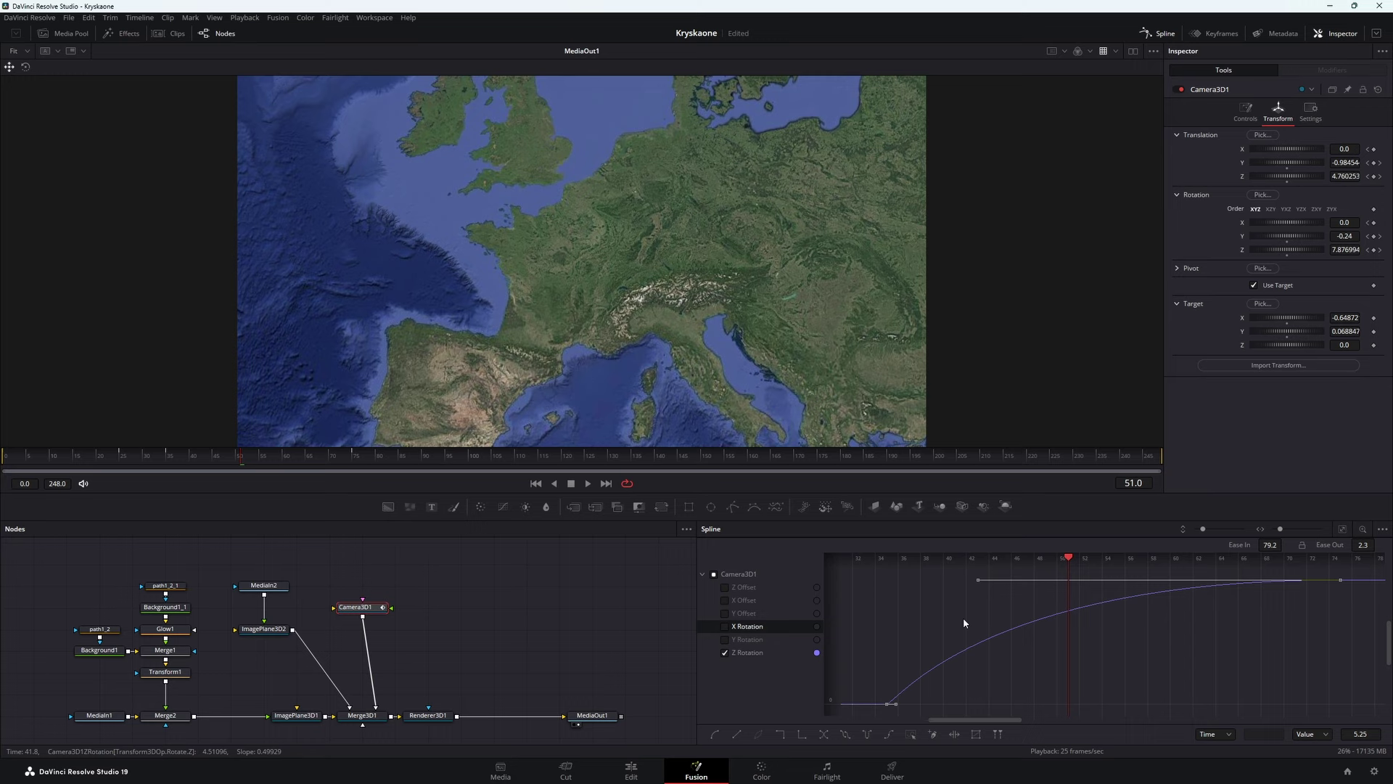
left_click(1159, 32)
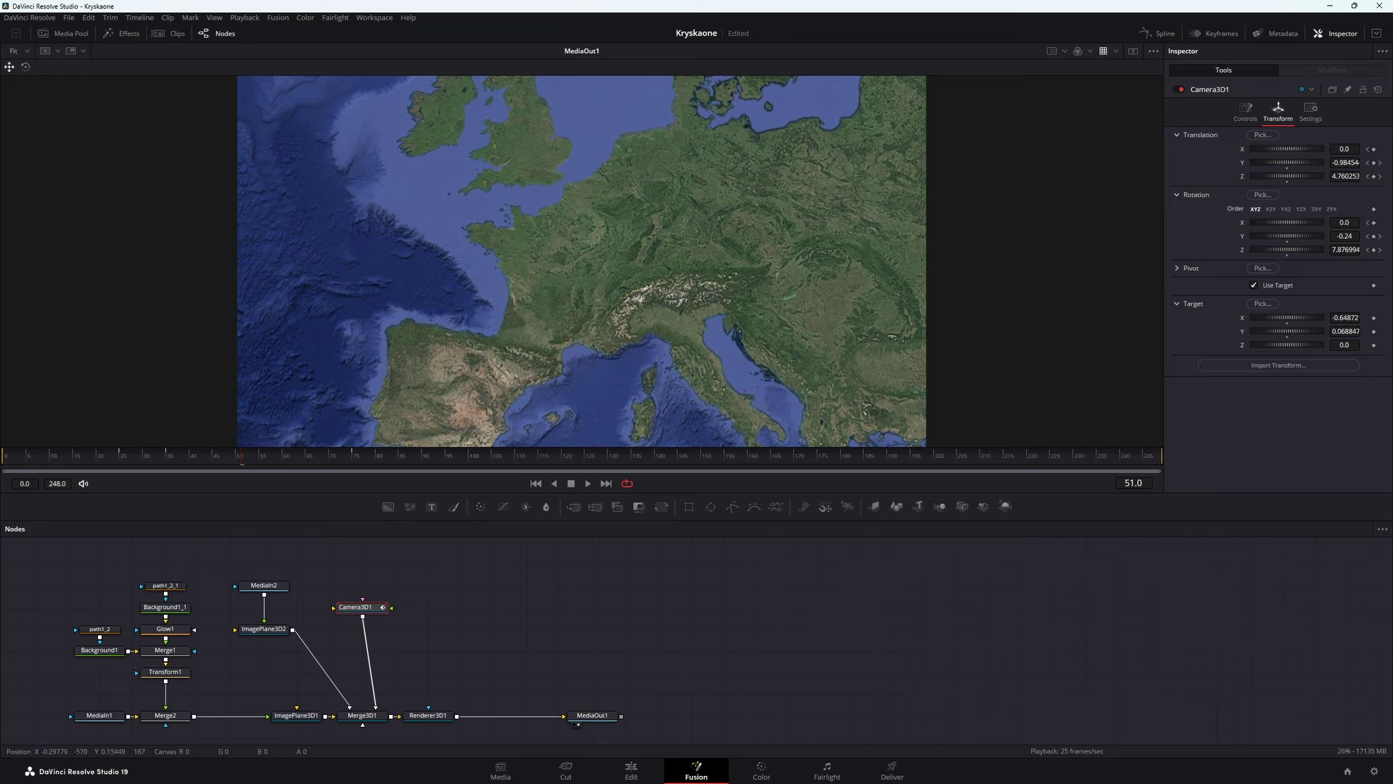
Step: Play back the eased zoom over Europe, scrub to about frame 54, and select Background1
left_click(11, 461)
key("space")
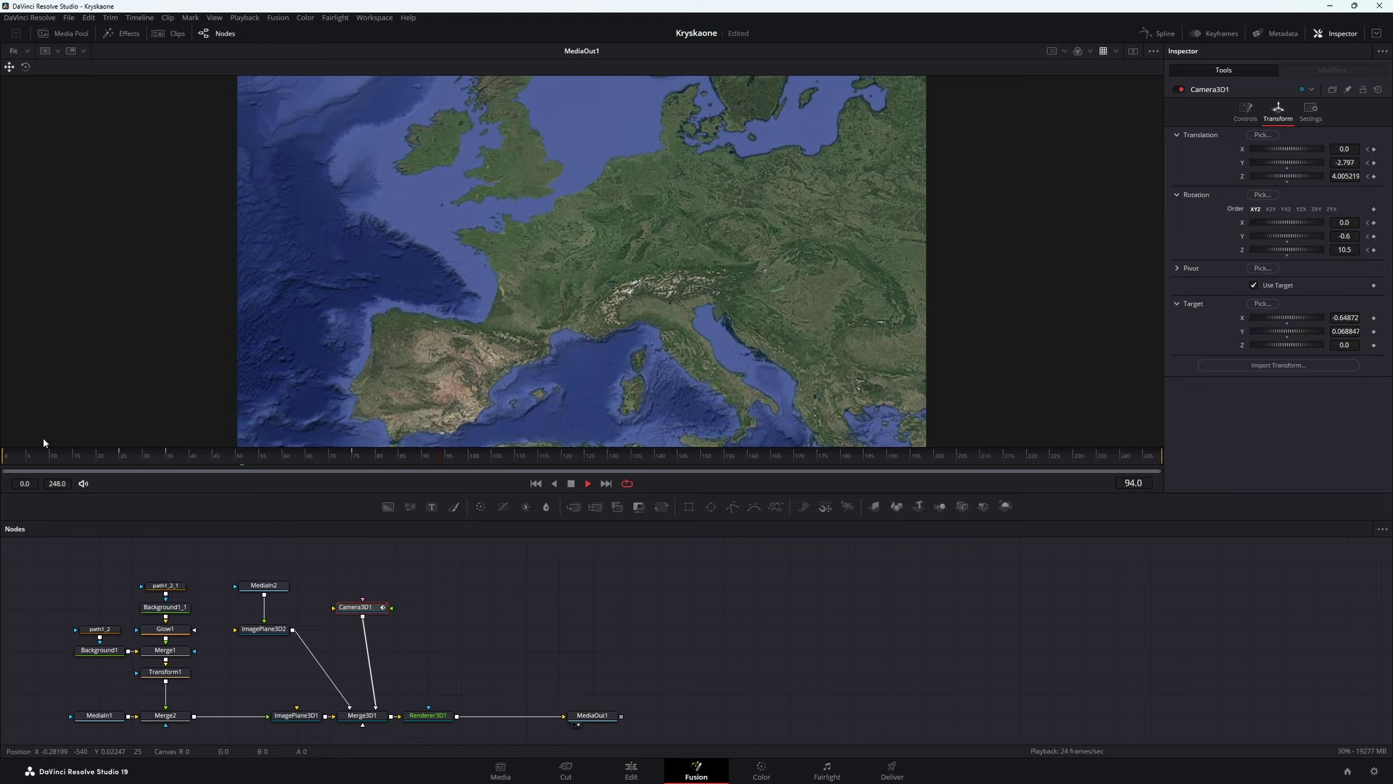
key("space")
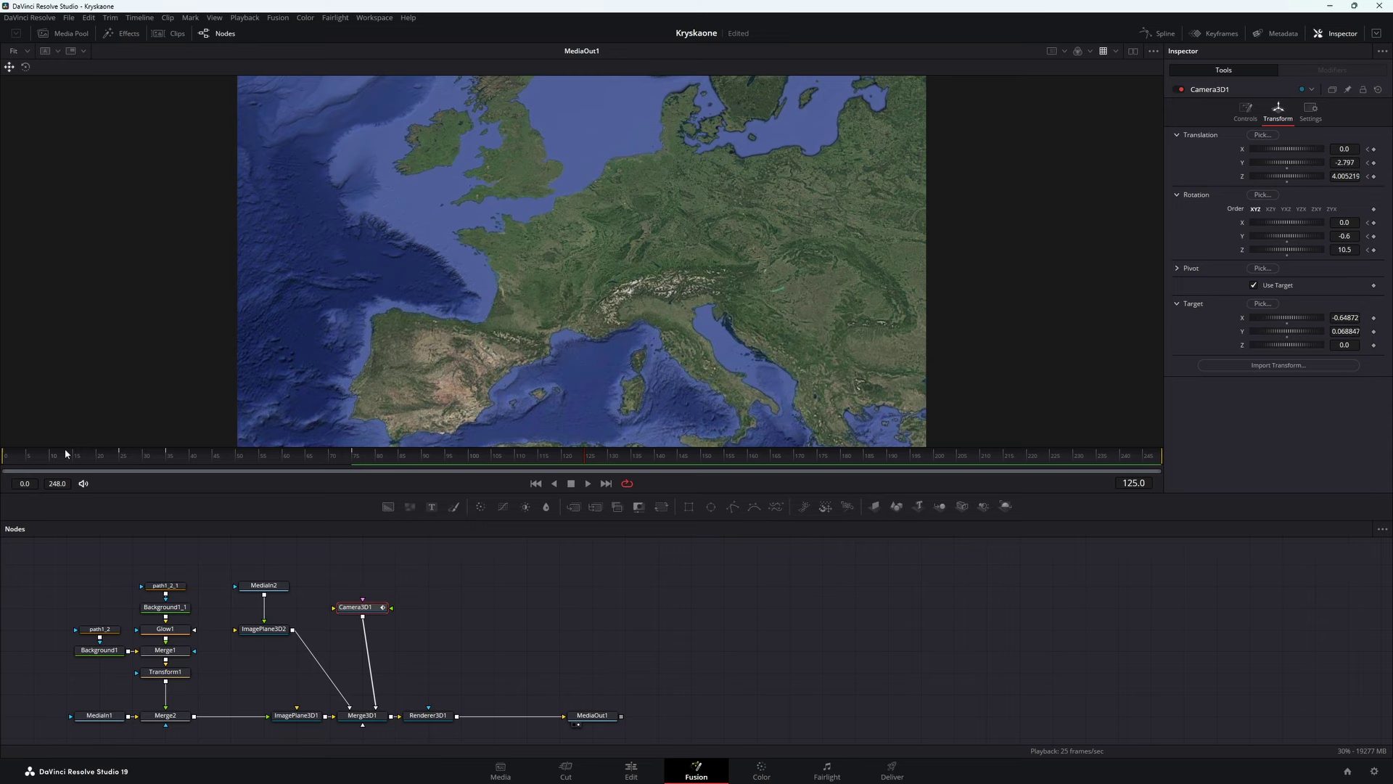
mouse_move(37, 454)
left_mouse_down()
mouse_move(257, 467)
mouse_move(236, 469)
left_mouse_up()
left_click(98, 649)
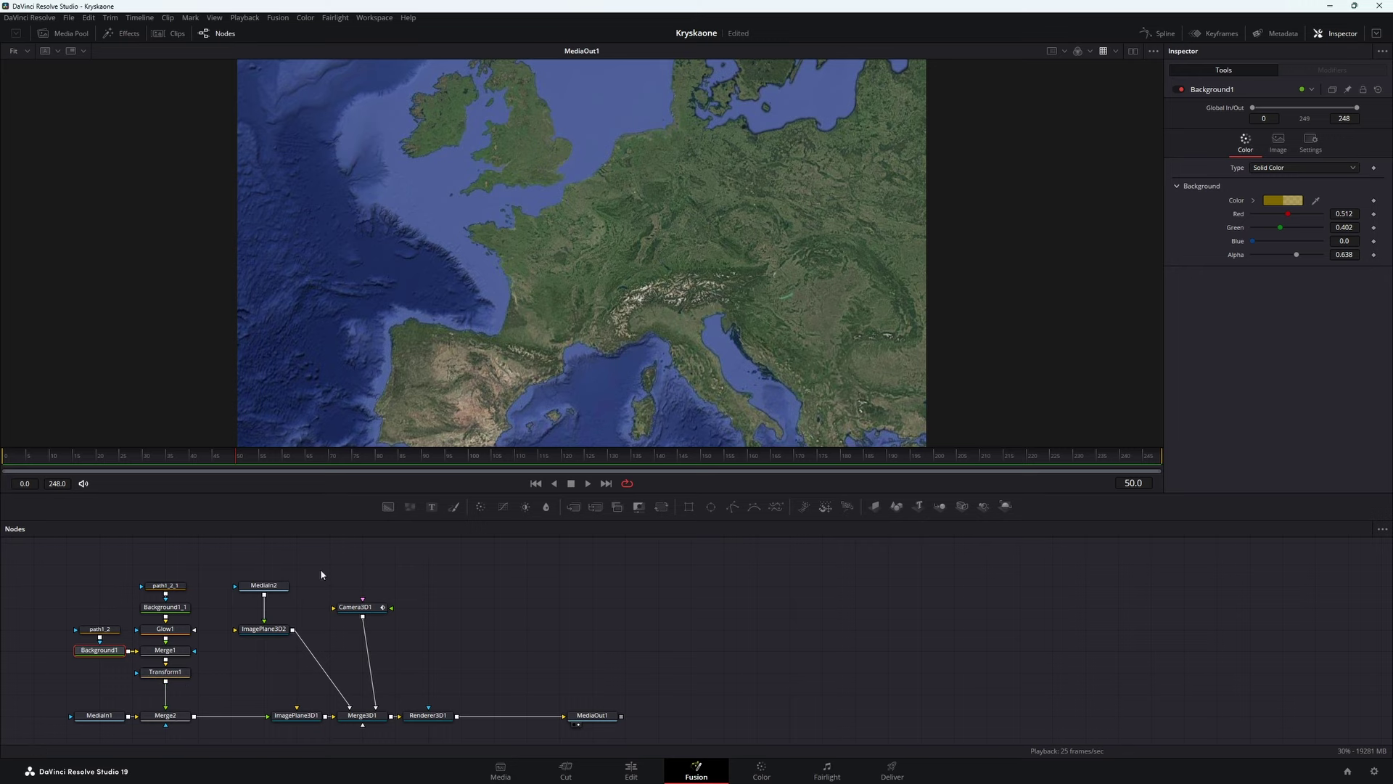
Step: Raise Merge2's Blend to 1.0 to reveal France
left_click_drag(234, 459, 231, 457)
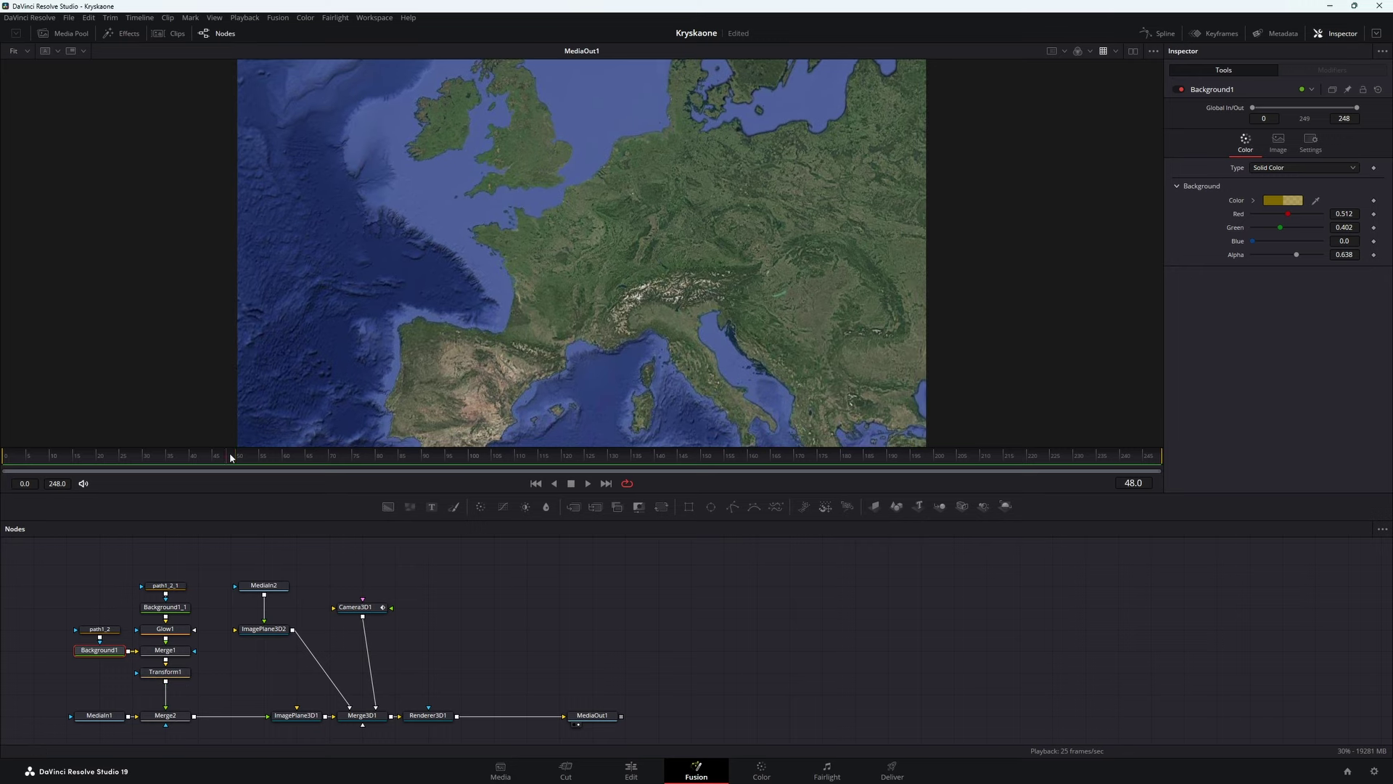
left_click(175, 717)
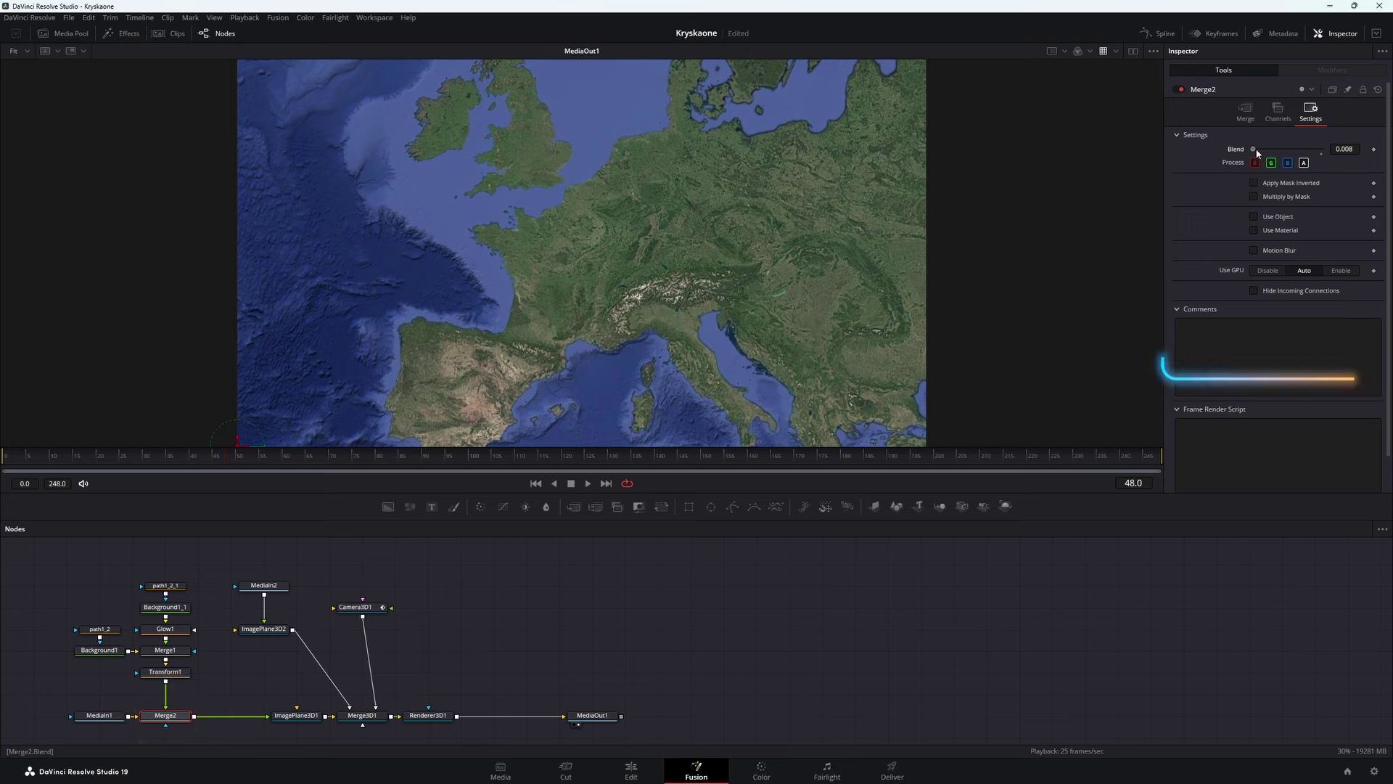
left_click_drag(1250, 149, 1320, 149)
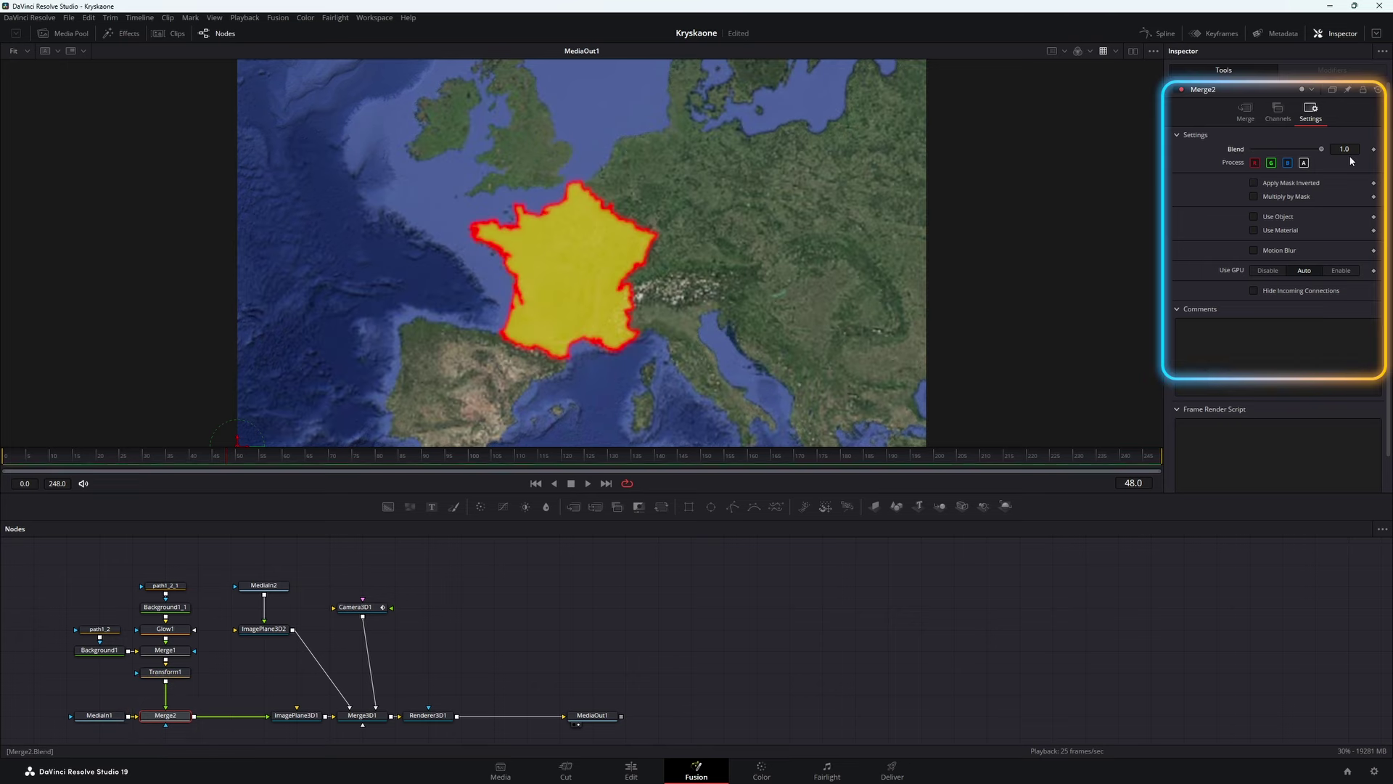
Step: Zero Background1's RGBA and keyframe the invisible fill at frame 50
left_click(102, 651)
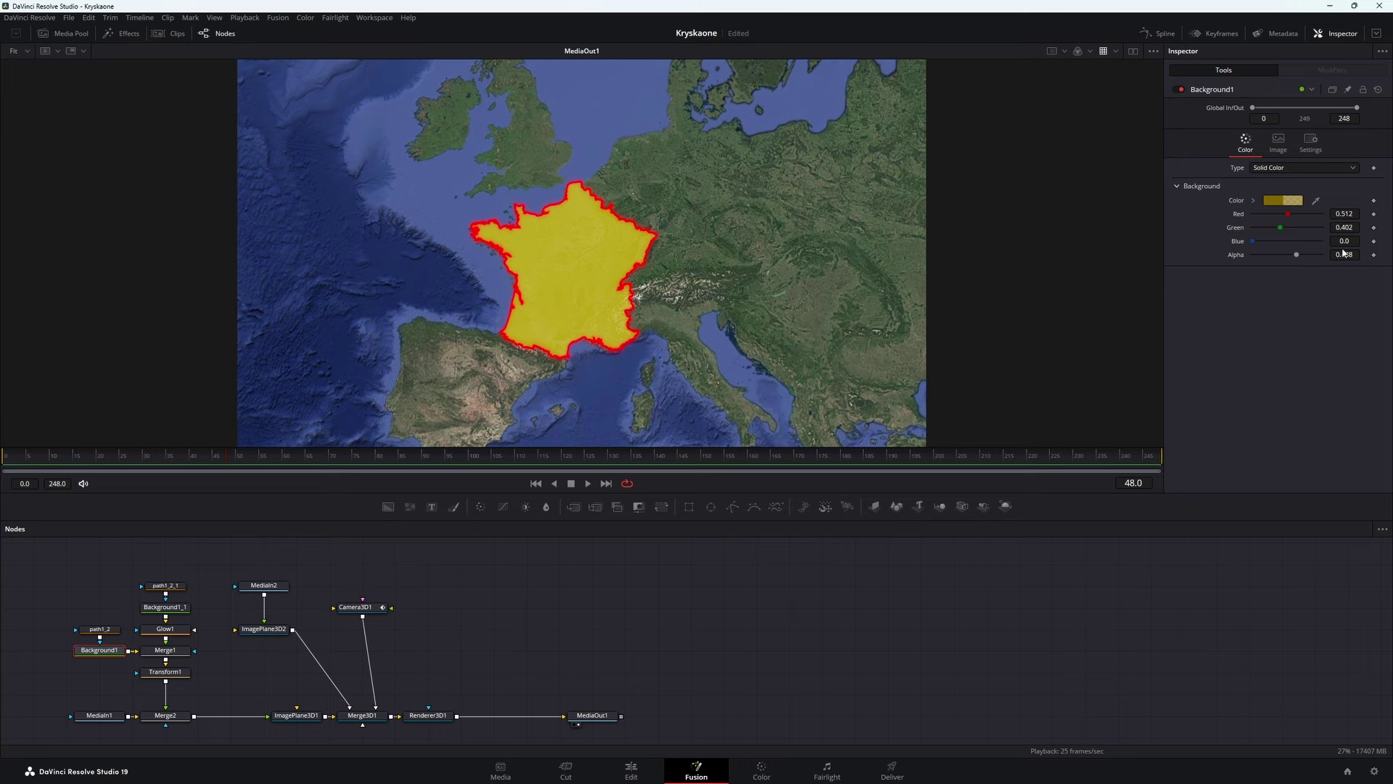
left_click_drag(1297, 255, 1240, 256)
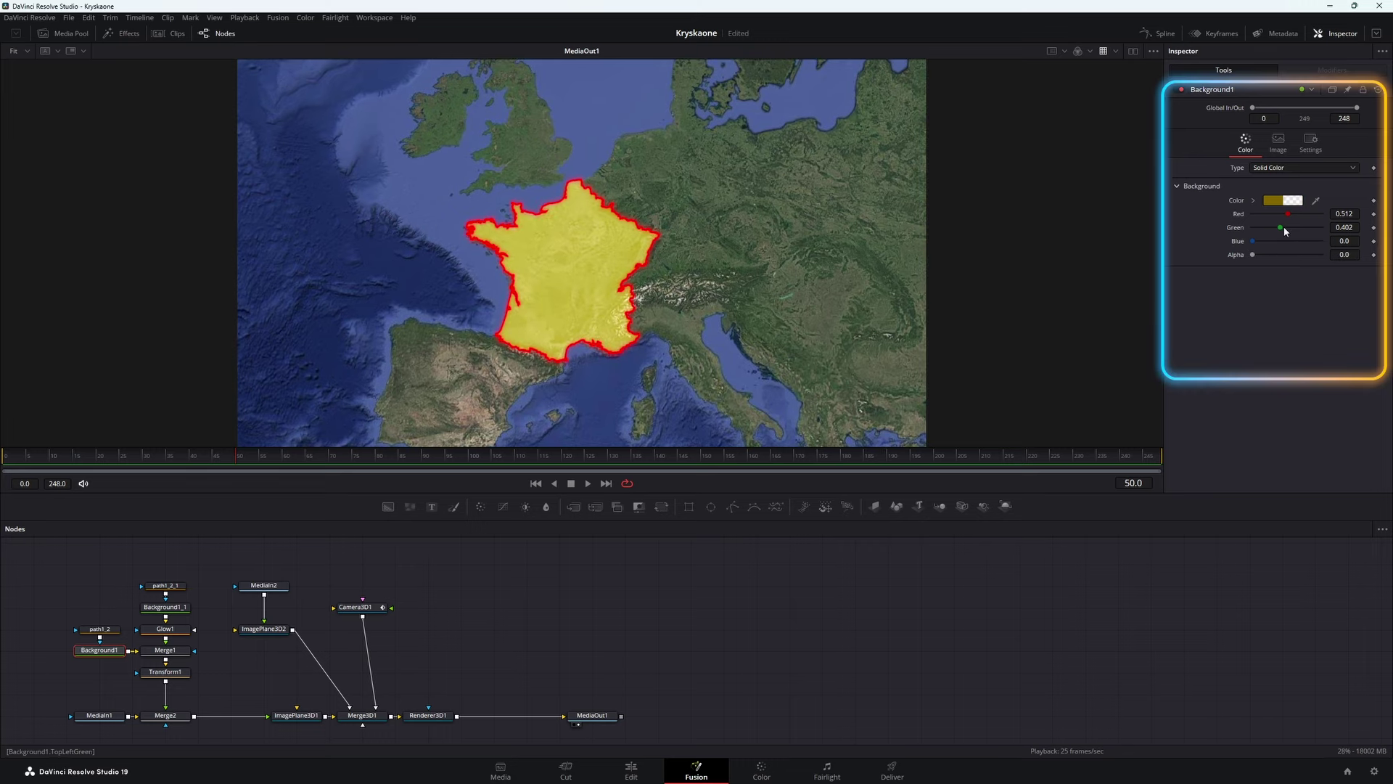
mouse_move(1279, 228)
left_mouse_down()
mouse_move(1221, 228)
mouse_move(1226, 215)
left_mouse_up()
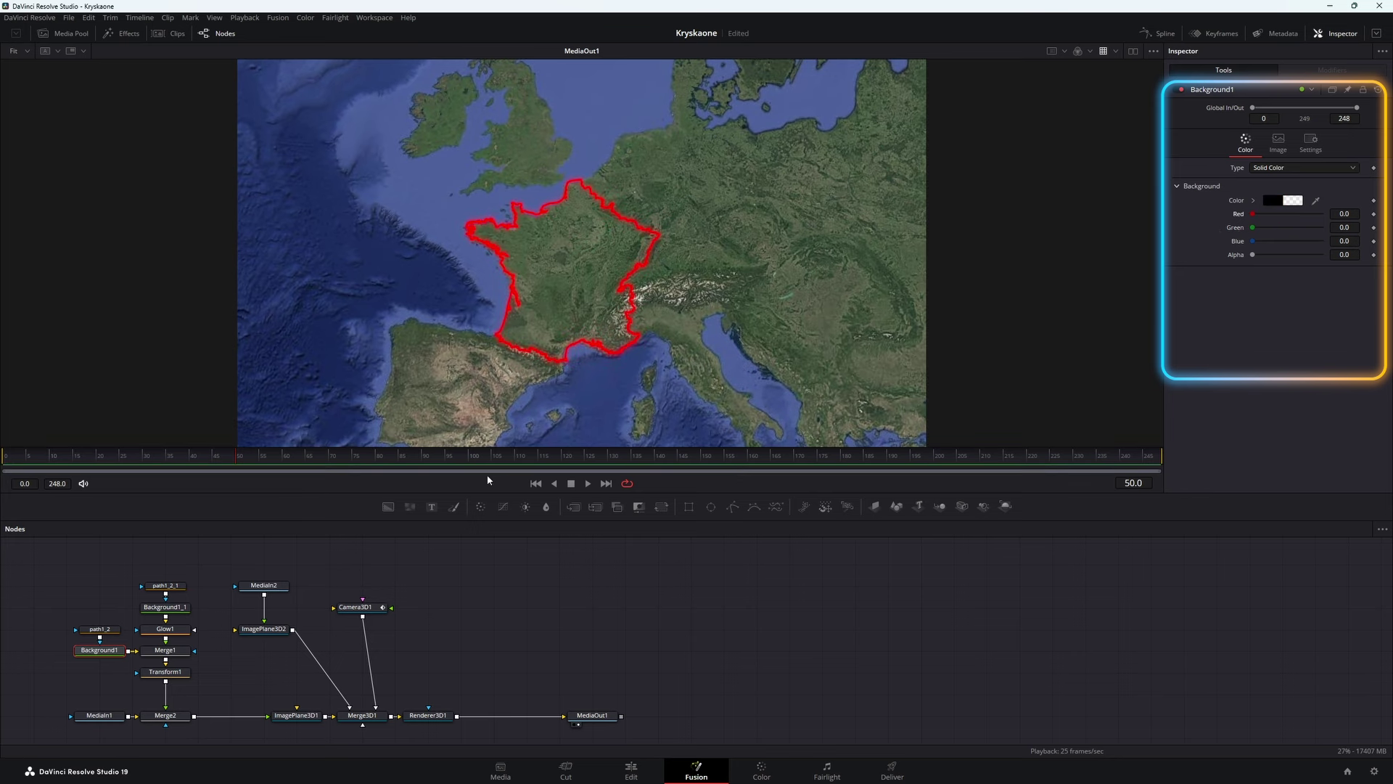
left_click(1373, 214)
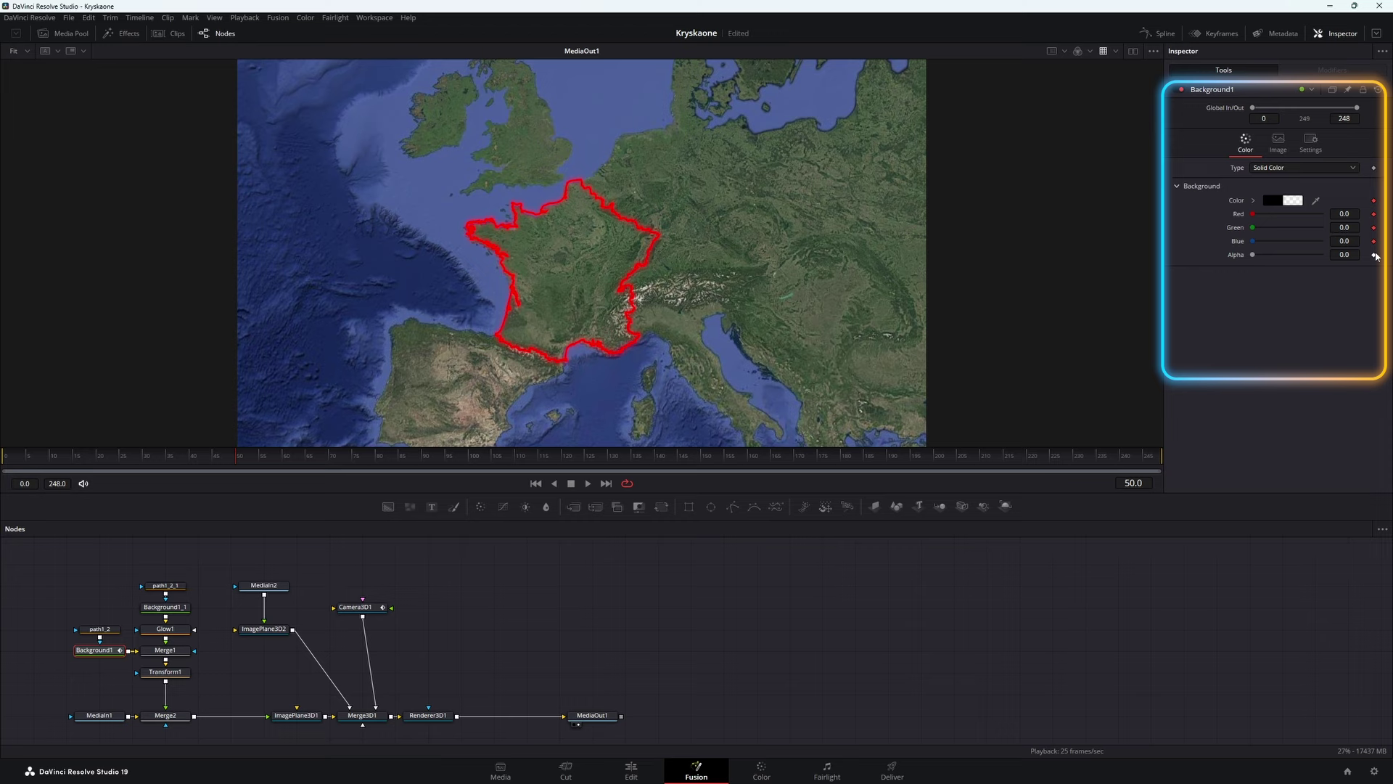
Step: At frame 60, set the fill's Alpha to 0.331 and Red to 0.126
left_click_drag(130, 458, 287, 465)
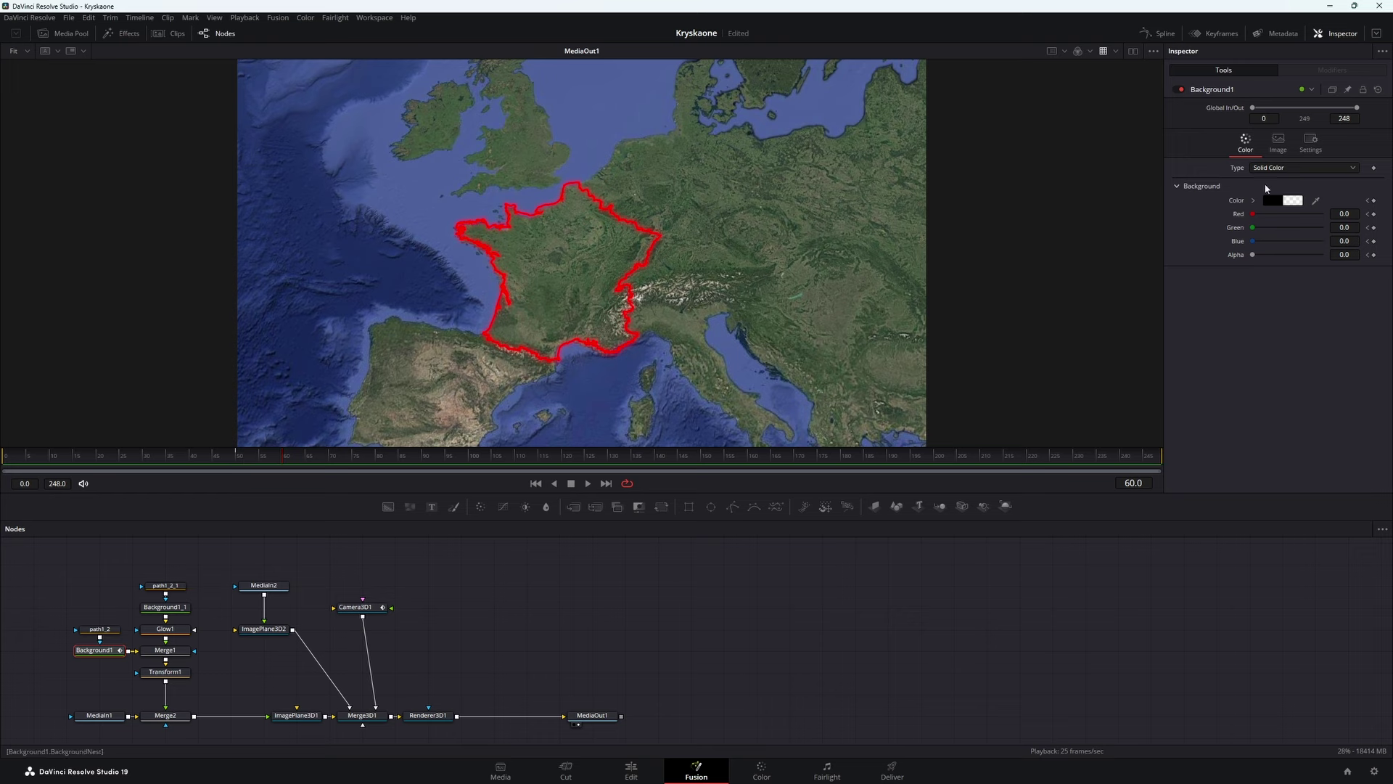
left_click_drag(1271, 254, 1275, 255)
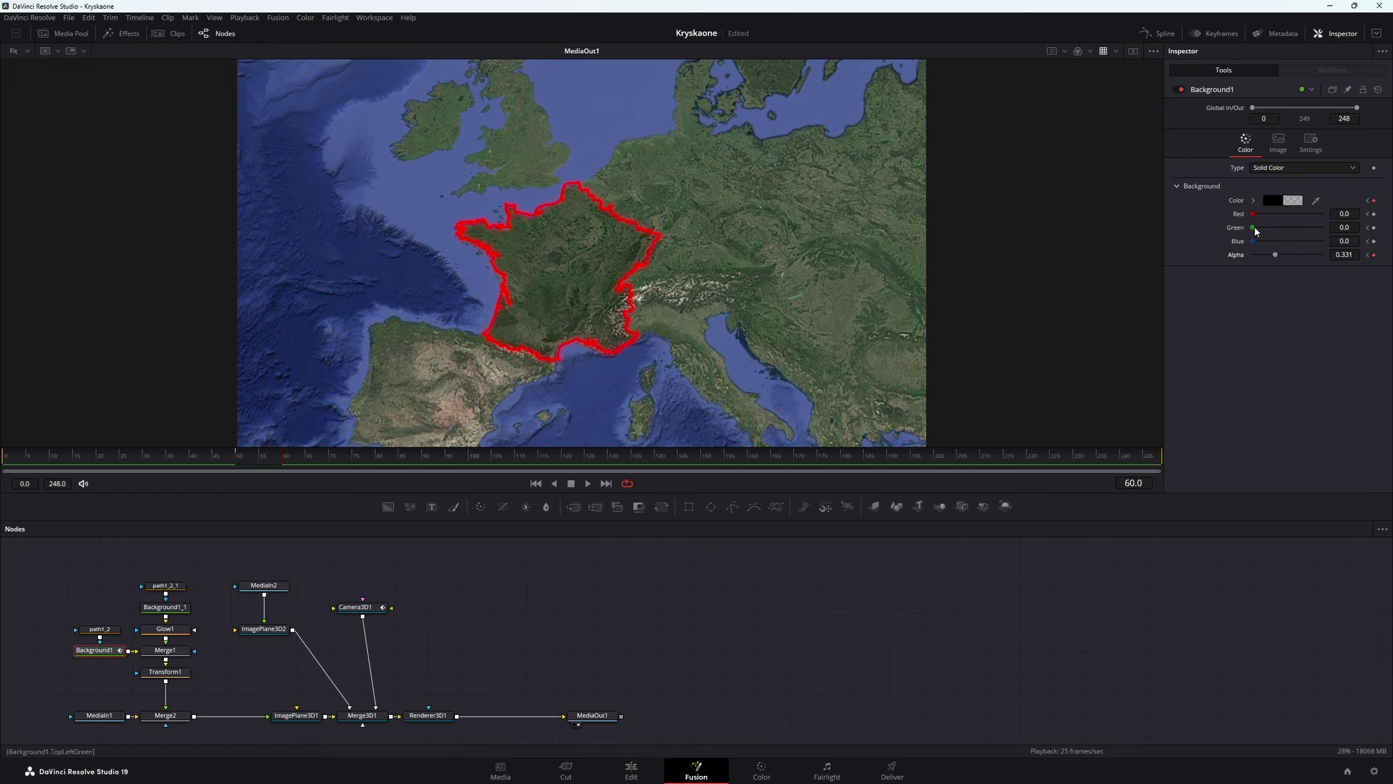
left_click_drag(1251, 213, 1262, 214)
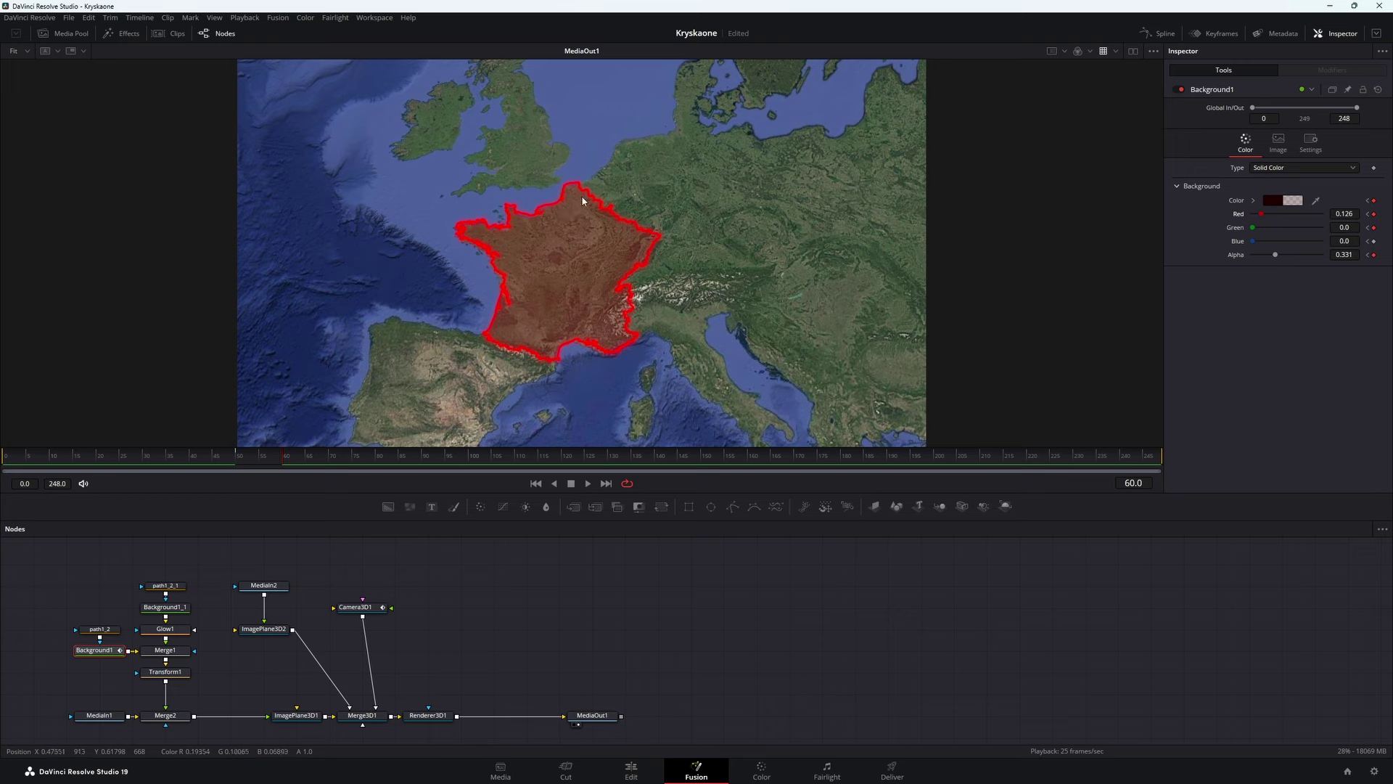
Step: Keyframe path1_2_1's Length at 1.0 on frame 60 and near 0 on frame 45
left_click(165, 586)
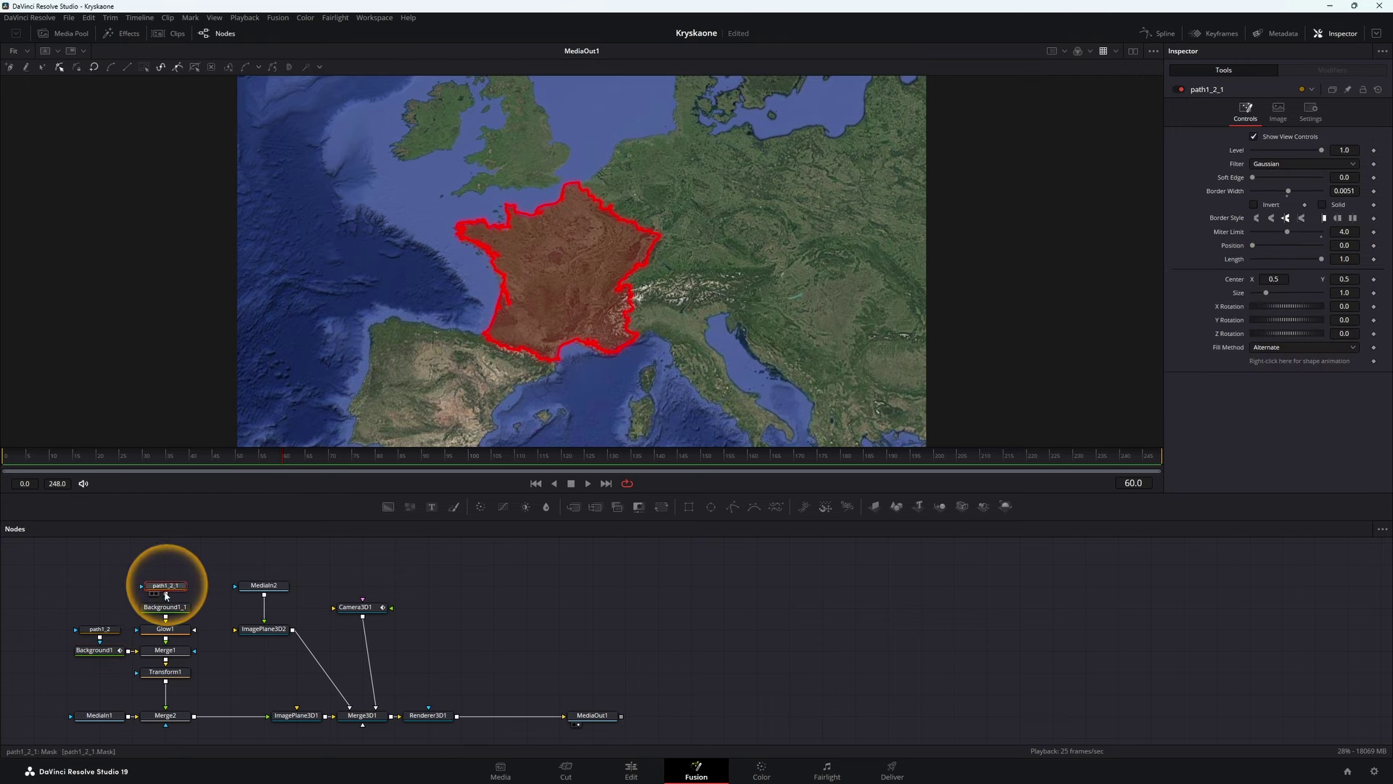
left_click(1373, 259)
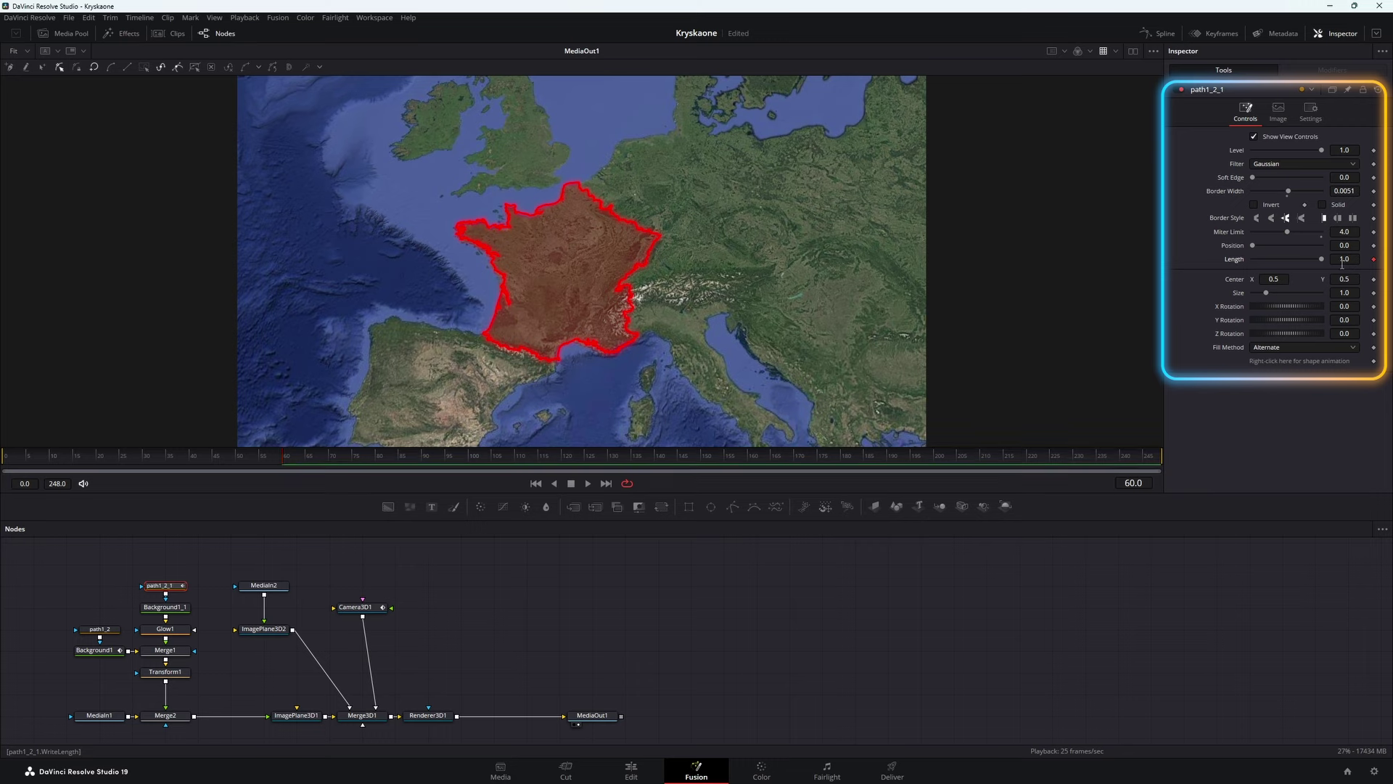
left_click(242, 460)
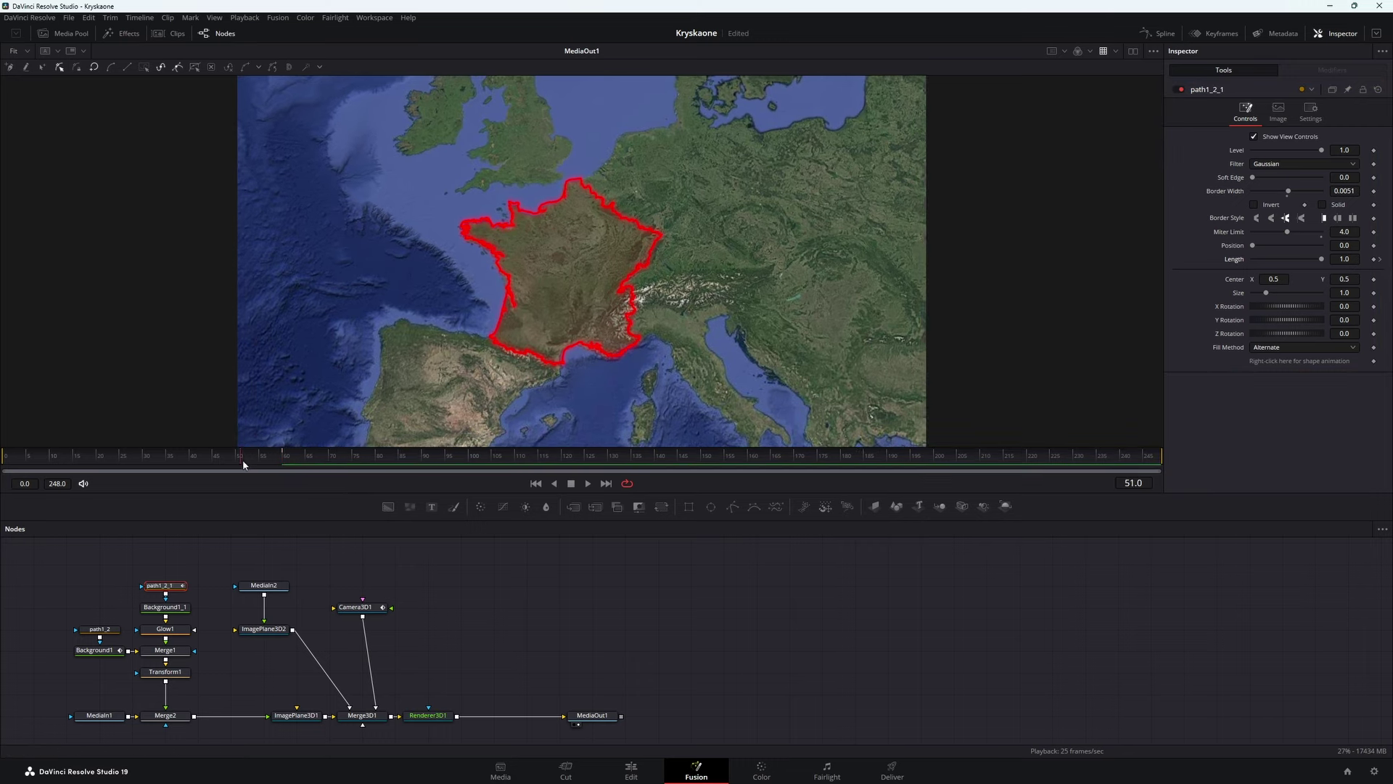
left_click_drag(242, 461, 217, 464)
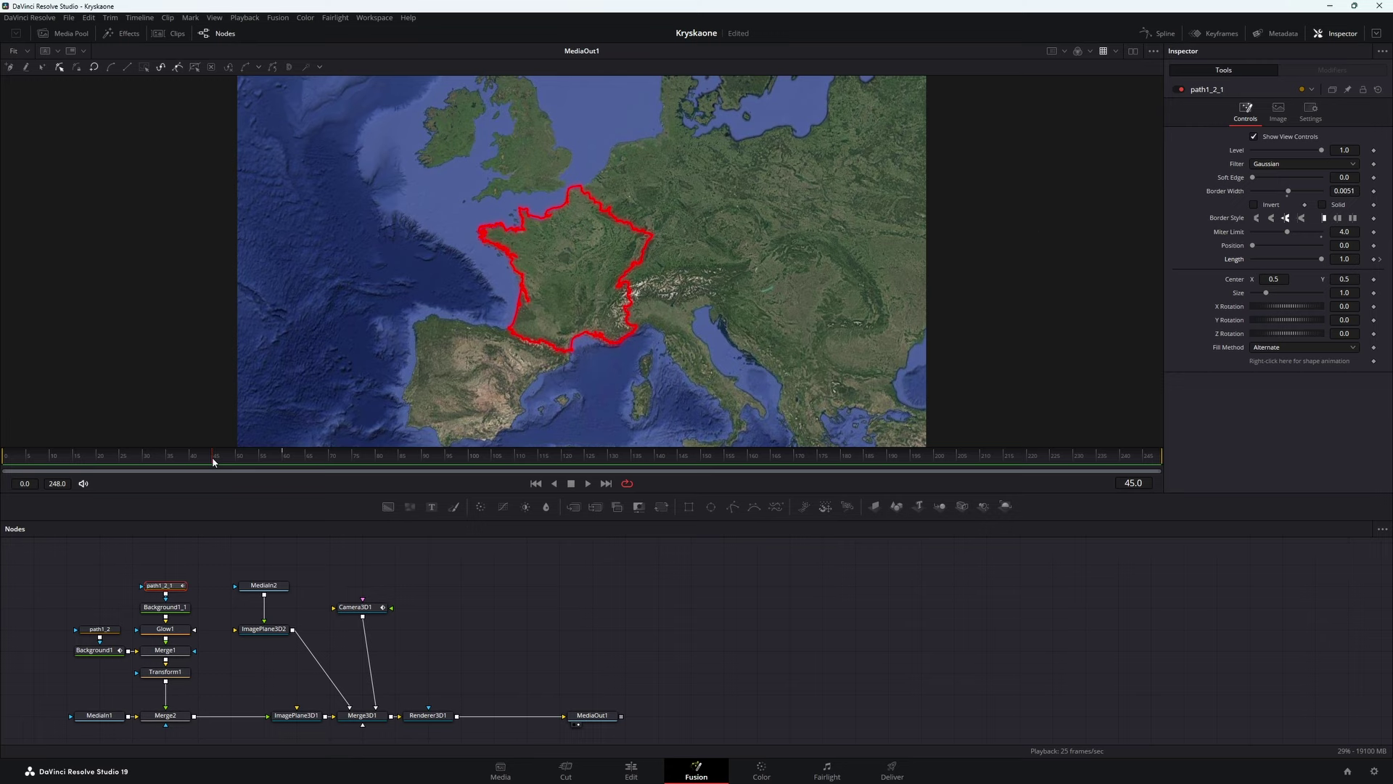
left_click_drag(1321, 259, 1259, 260)
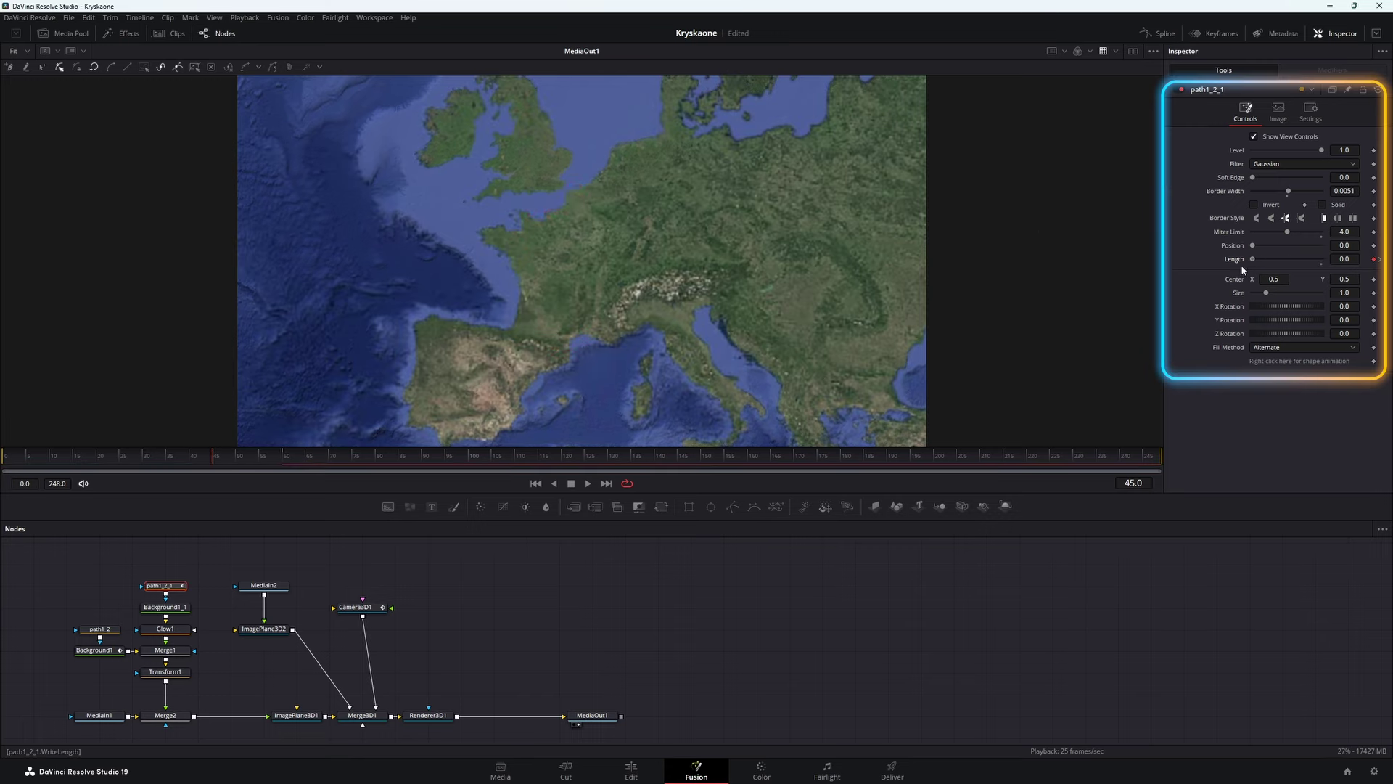
Step: Play back from the start to check the red France outline drawing itself in
left_click(29, 458)
key("space")
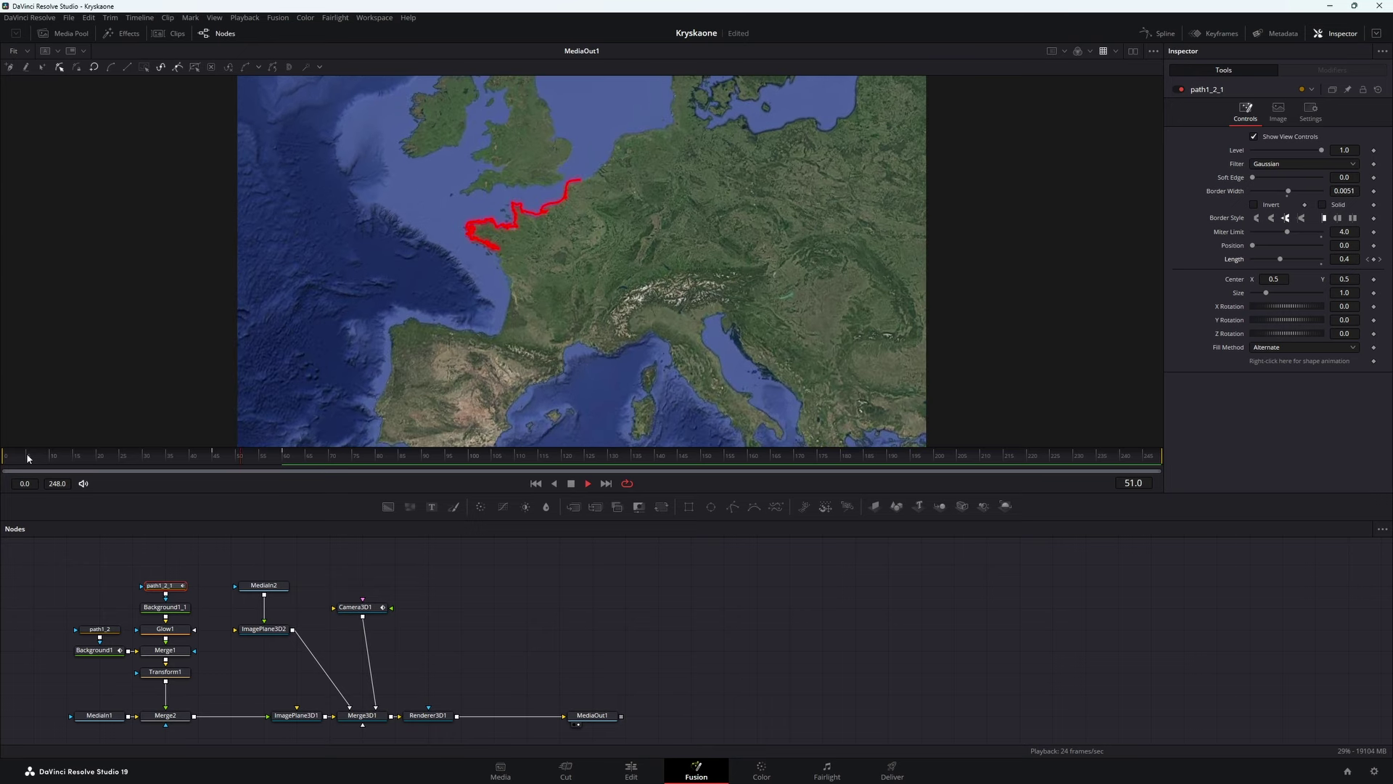
key("space")
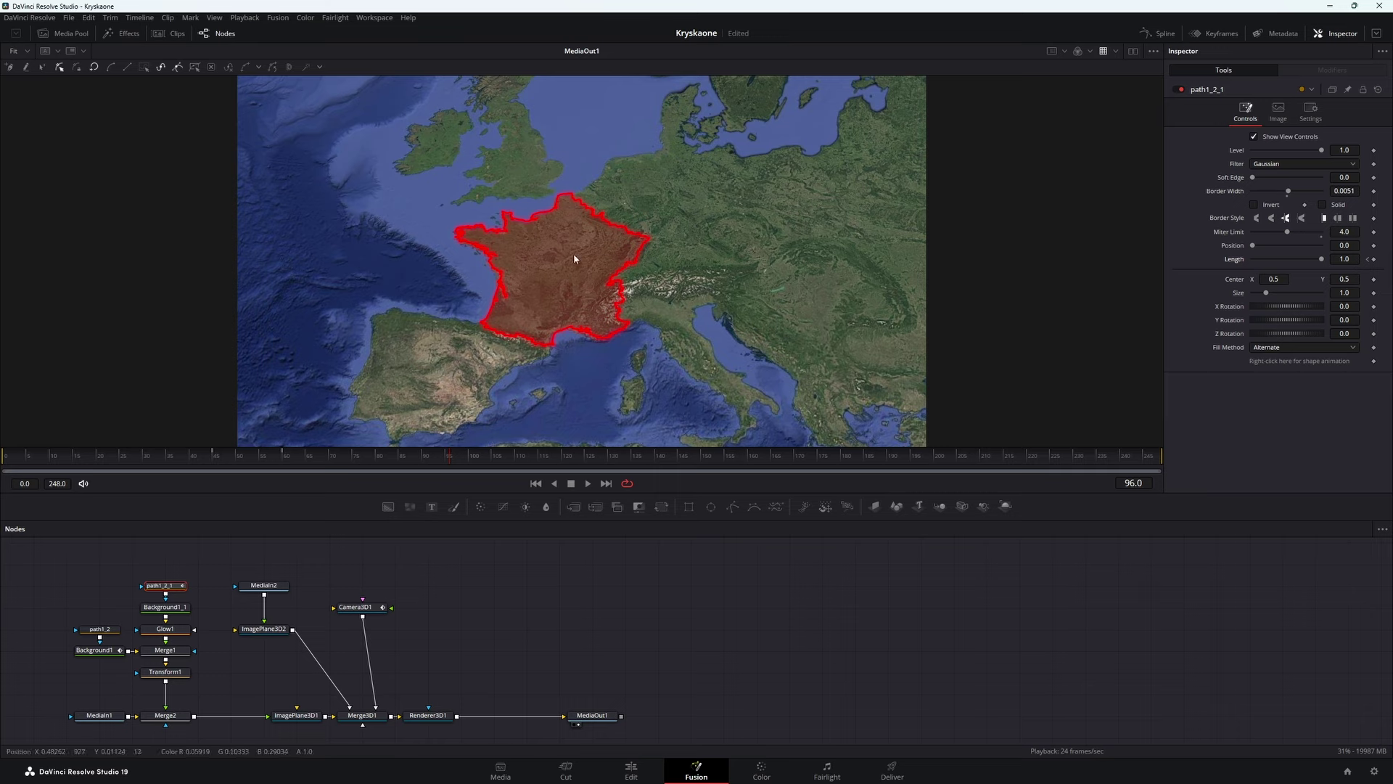
left_click(1159, 33)
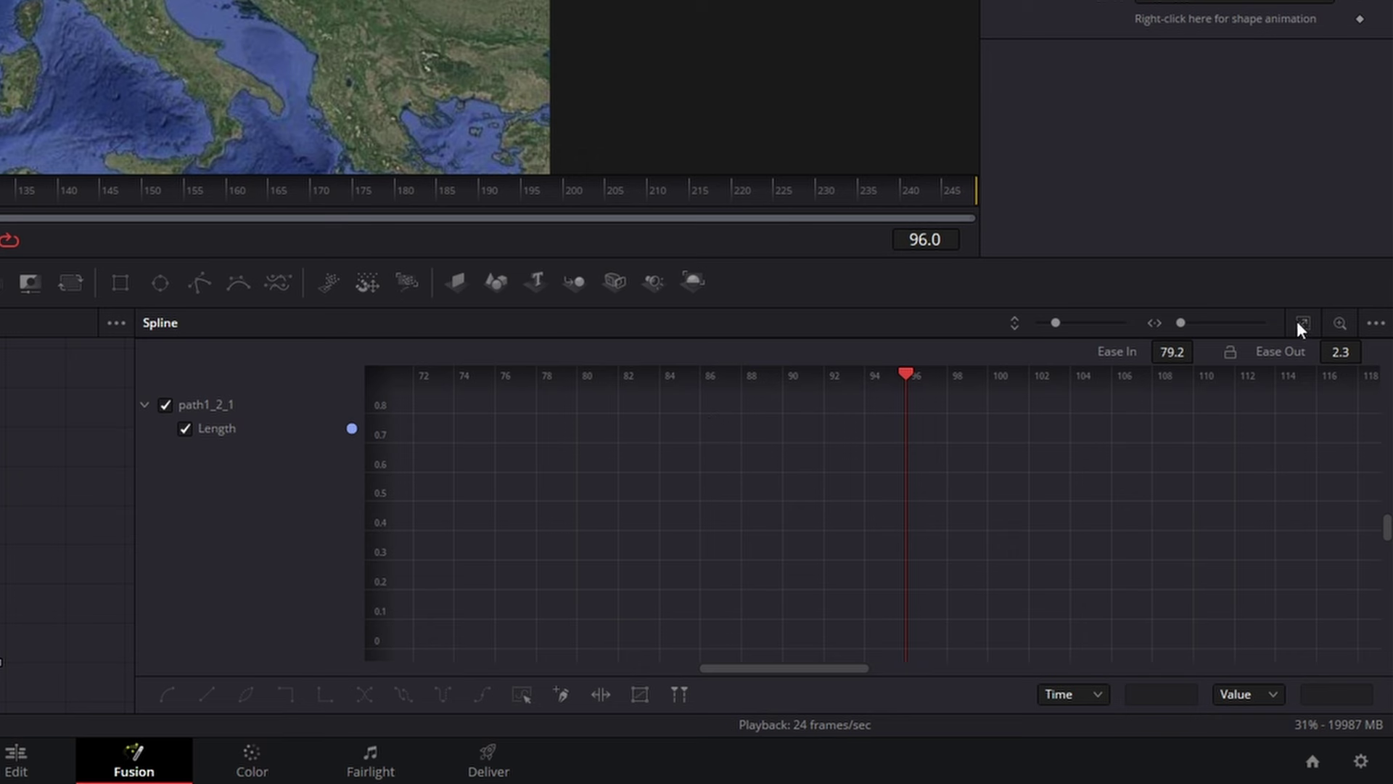
Step: Smooth all Length keyframes and set Ease In to 97 and Ease Out to 2.3
left_click(1298, 325)
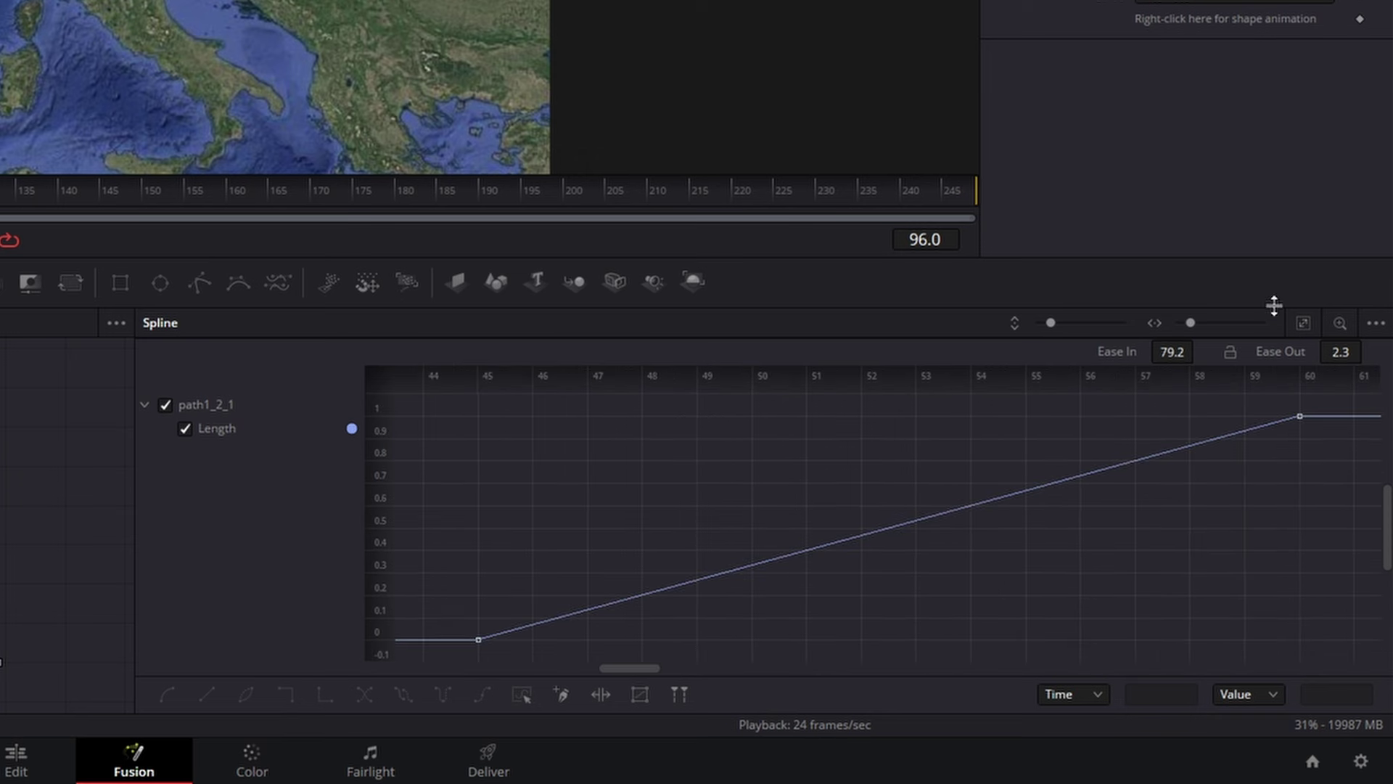
left_click_drag(1319, 401, 445, 648)
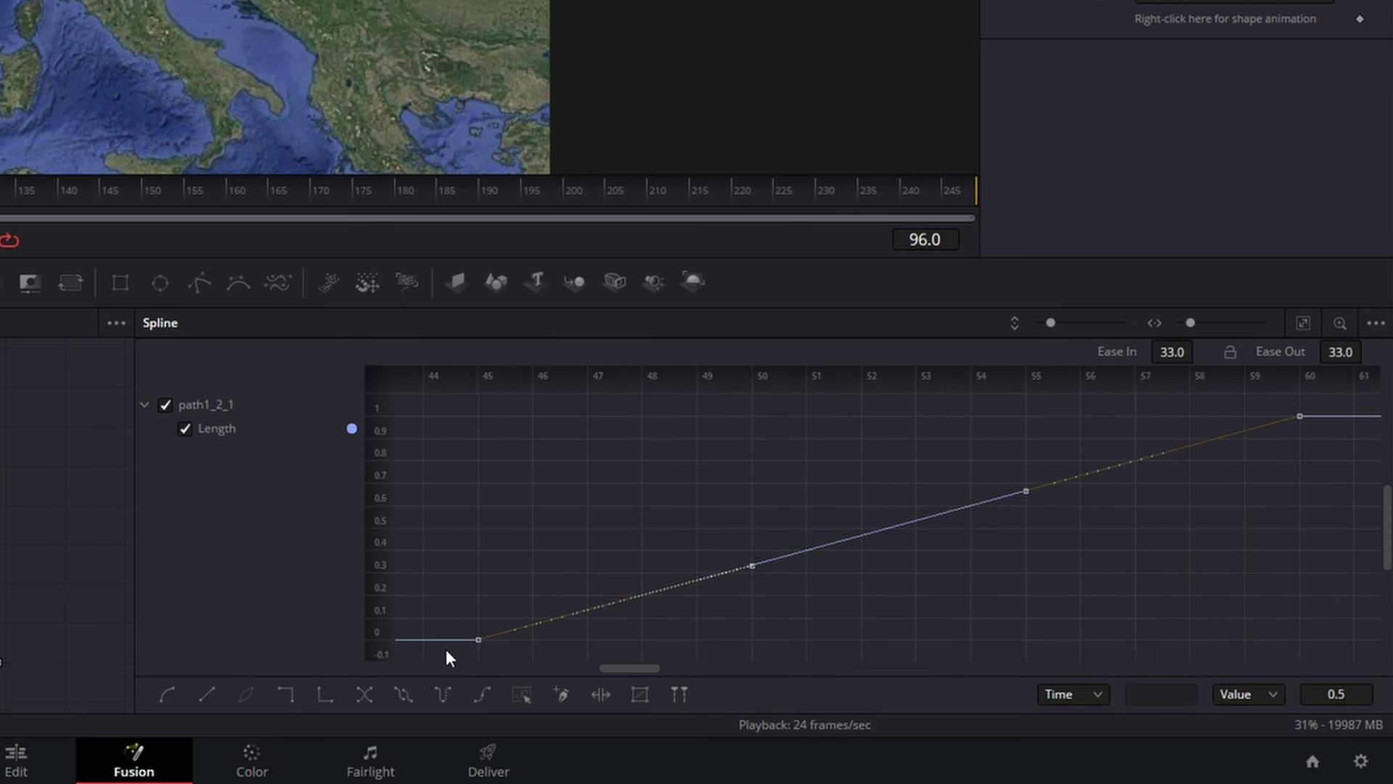
key("s")
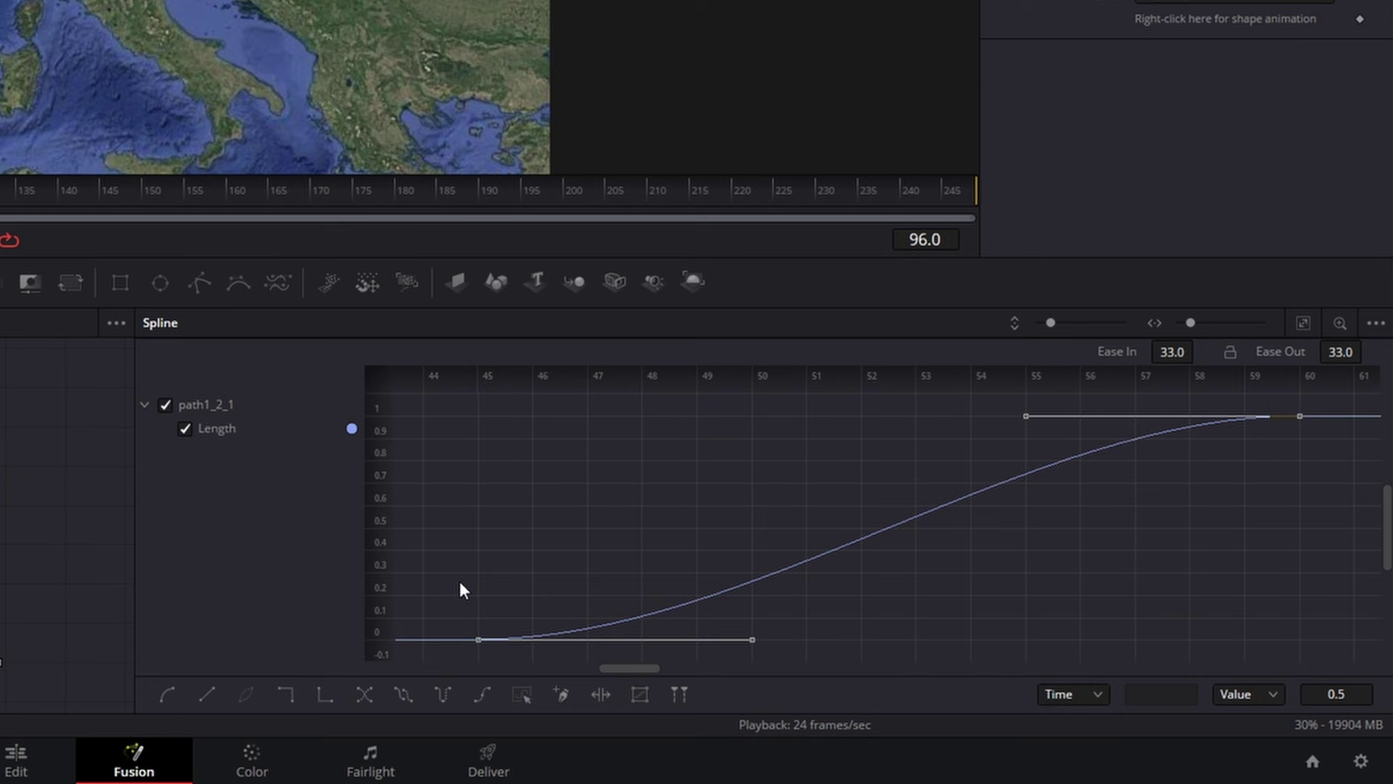
left_click_drag(1172, 351, 1205, 352)
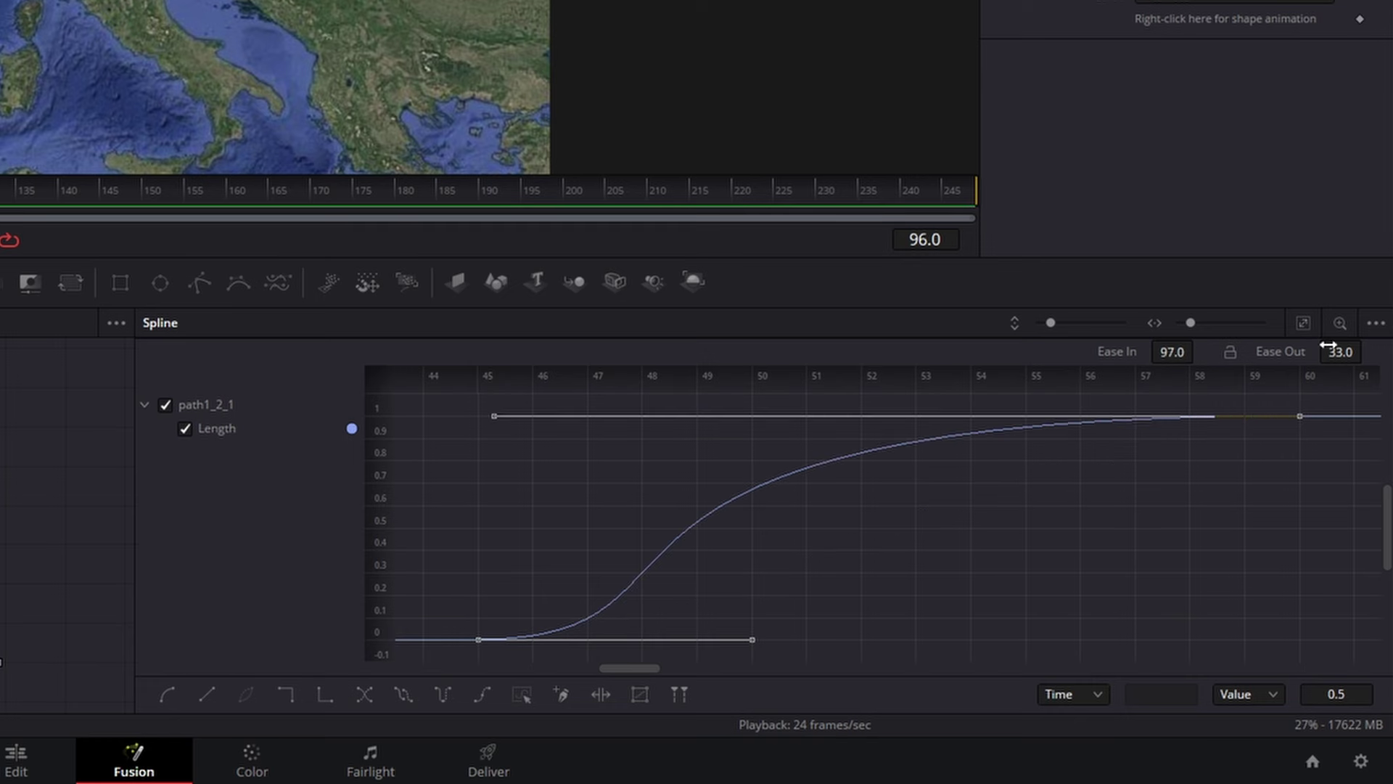
left_click_drag(1341, 353, 1306, 354)
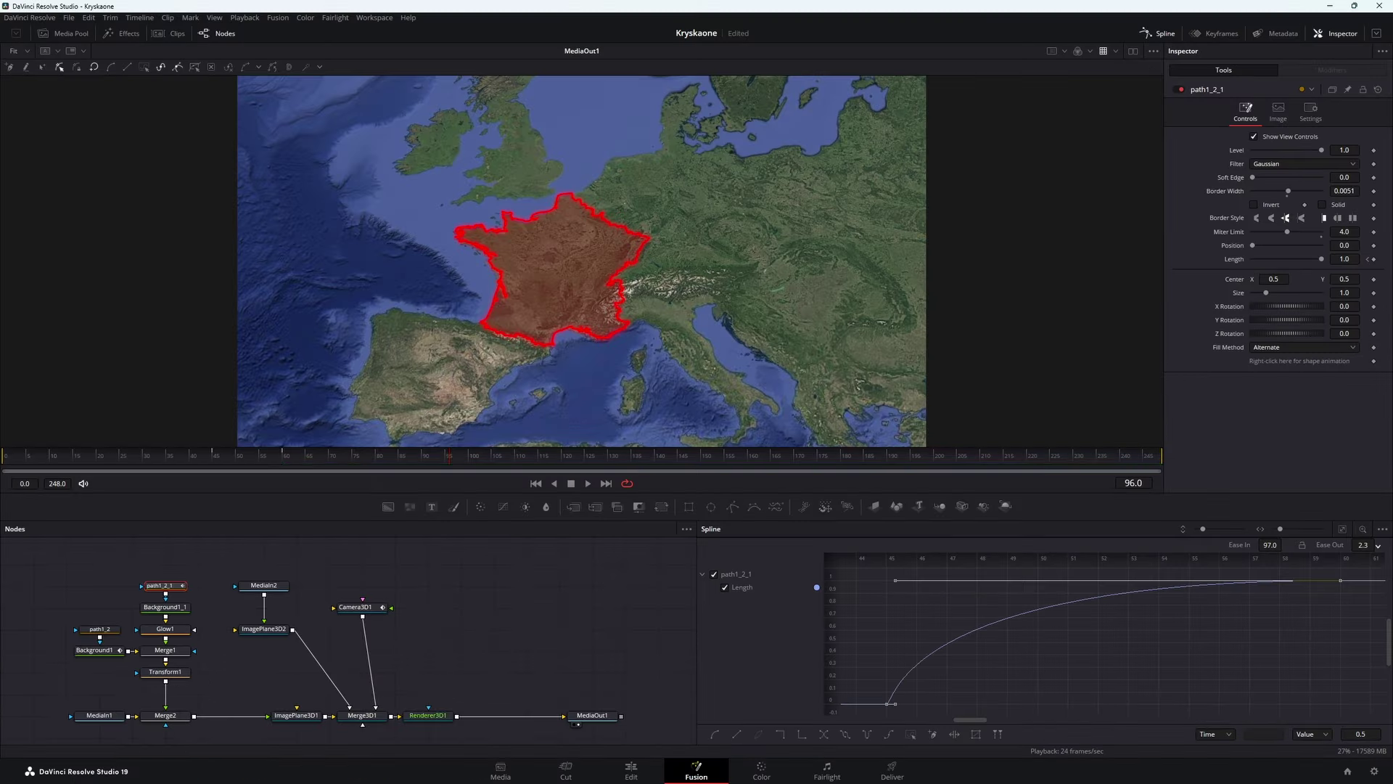
Step: Go to Background1 at frame 60, keeping its fill Alpha at 0.331
key("F8")
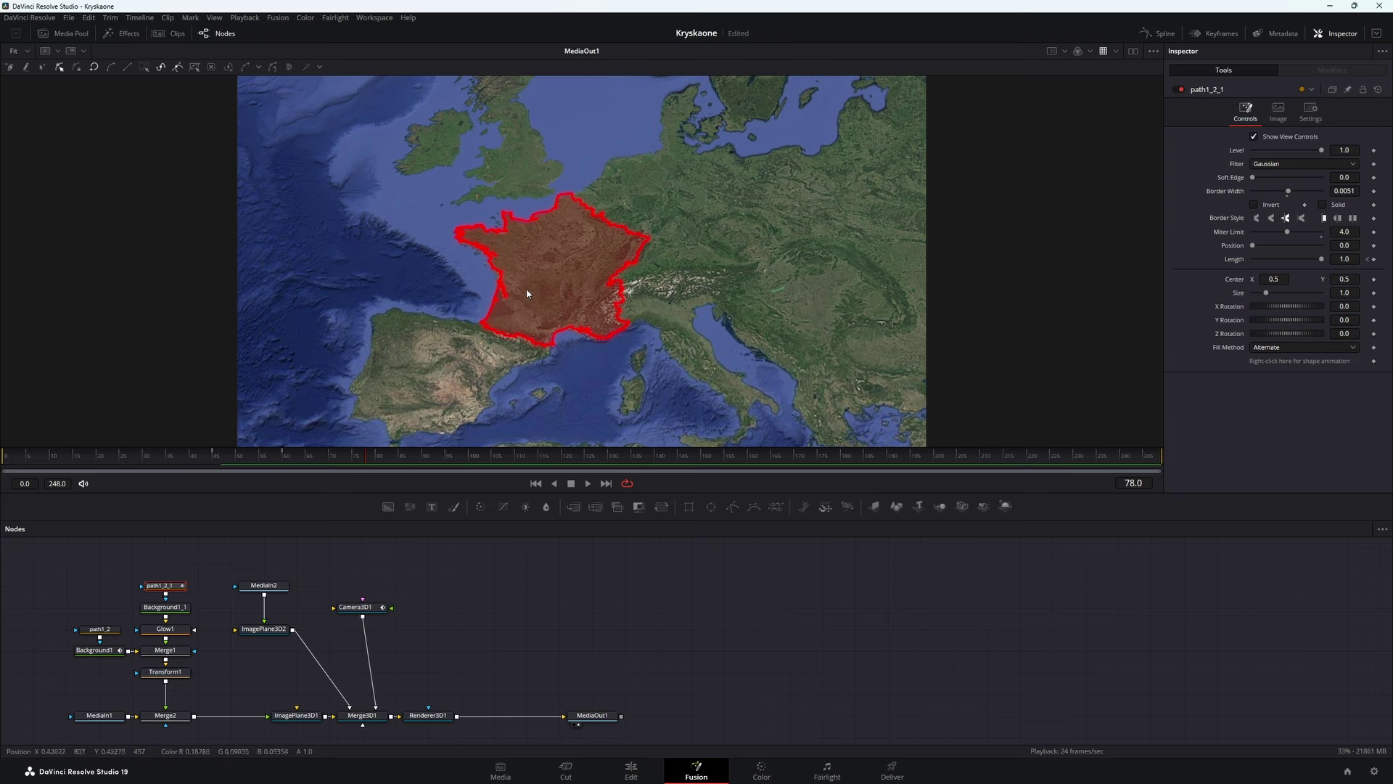
left_click(97, 649)
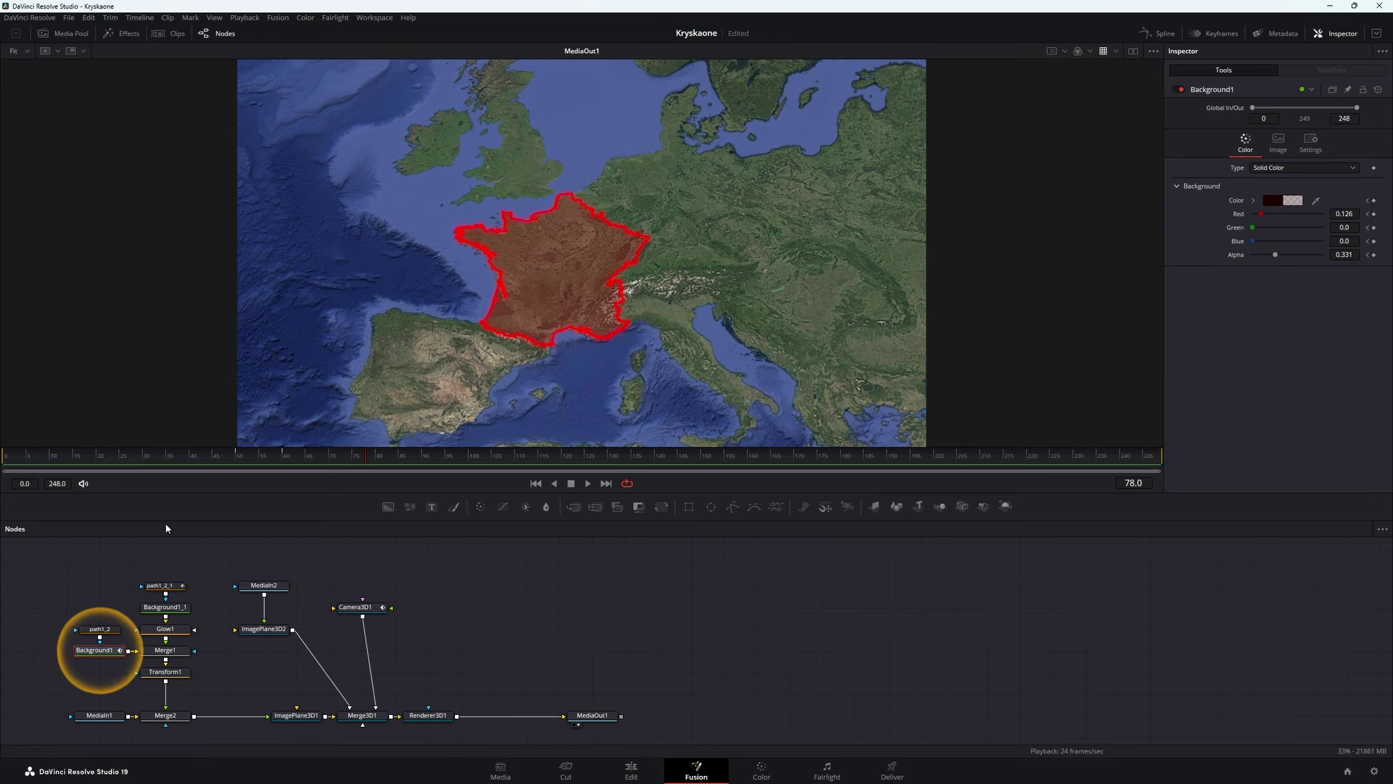
left_click(286, 460)
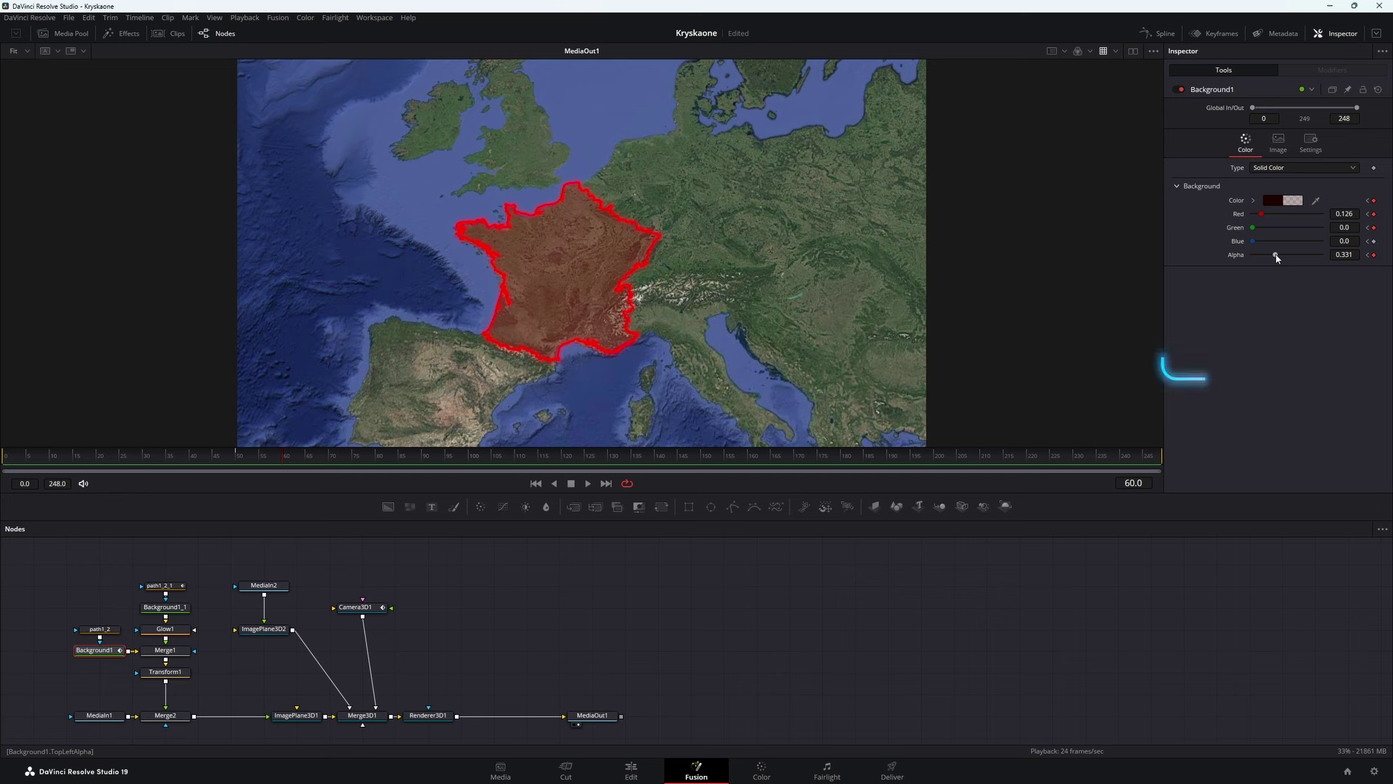
left_click_drag(1277, 255, 1300, 259)
key("ctrl+z")
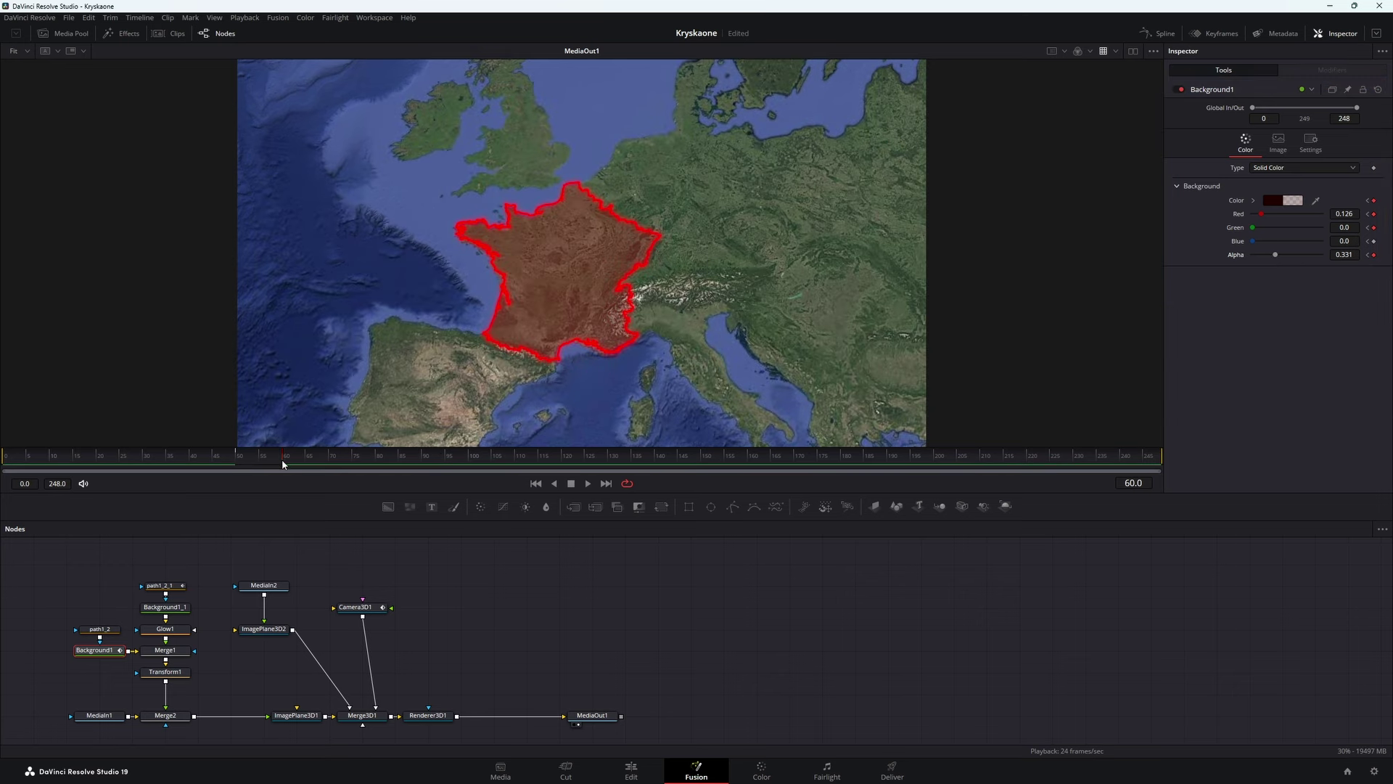
Step: Keyframe the fill Alpha at 0.693 on frame 75 and lower it again at frame 90
left_click_drag(311, 463, 354, 459)
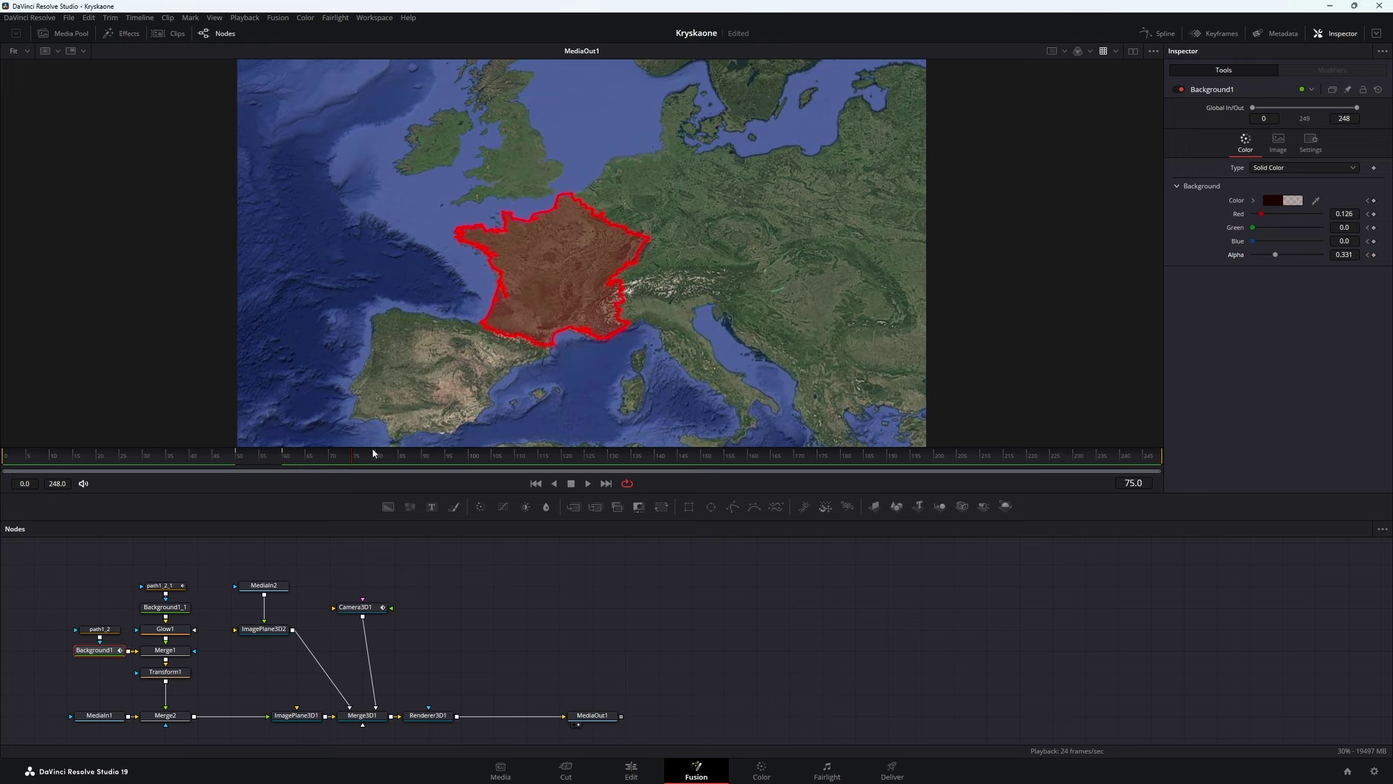
left_click_drag(1278, 256, 1300, 258)
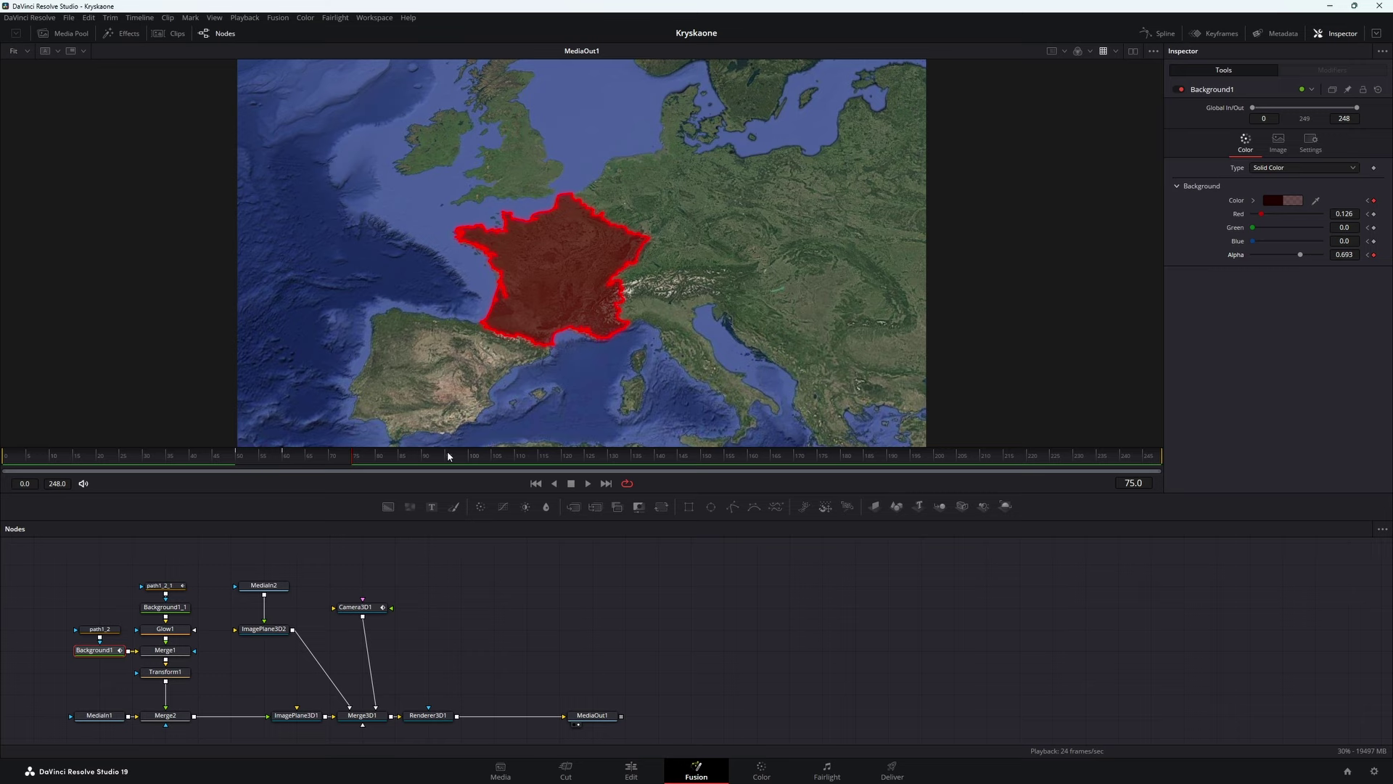
left_click_drag(448, 459, 425, 460)
left_click_drag(1300, 255, 1275, 255)
Step: Apply Set PingPong to Background1's Top Left Alpha keys so the red fill pulses continuously
left_click(1159, 34)
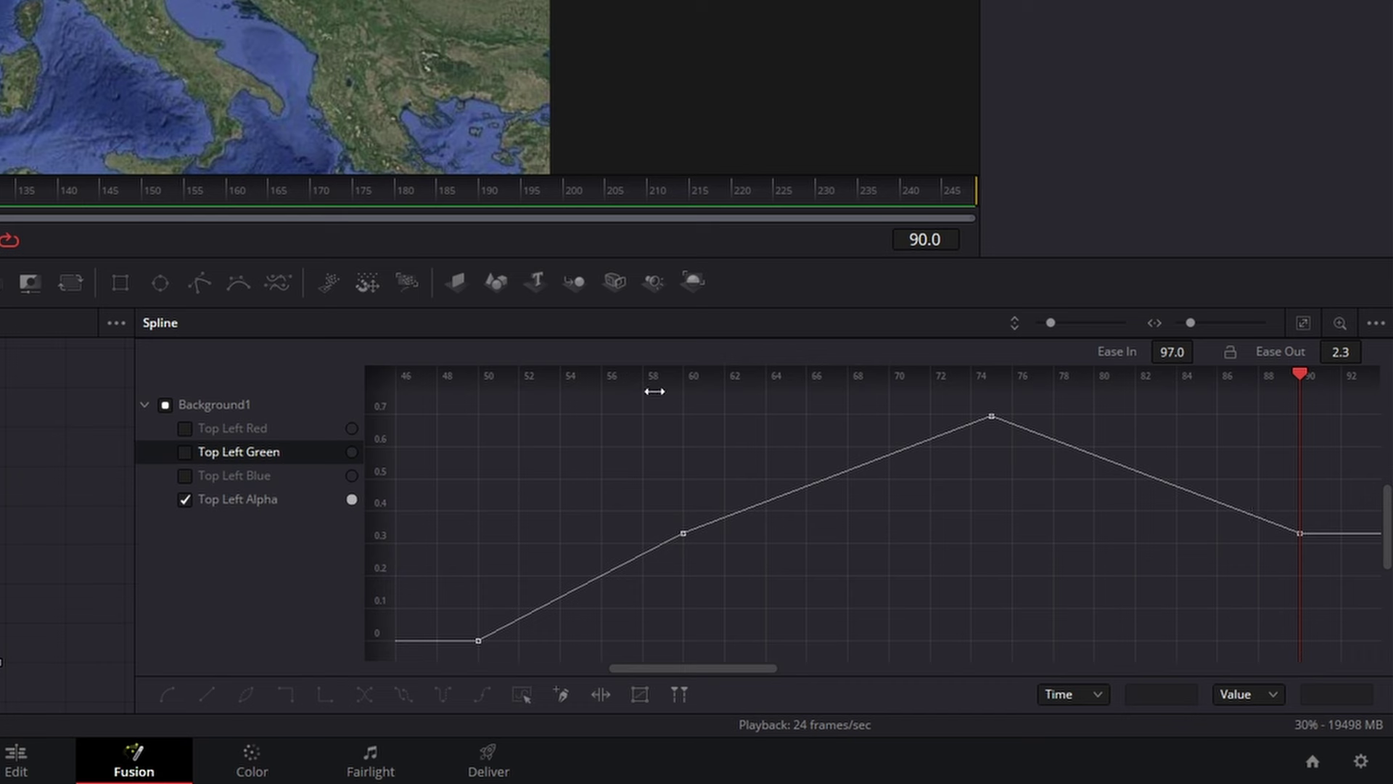
left_click_drag(654, 391, 678, 395)
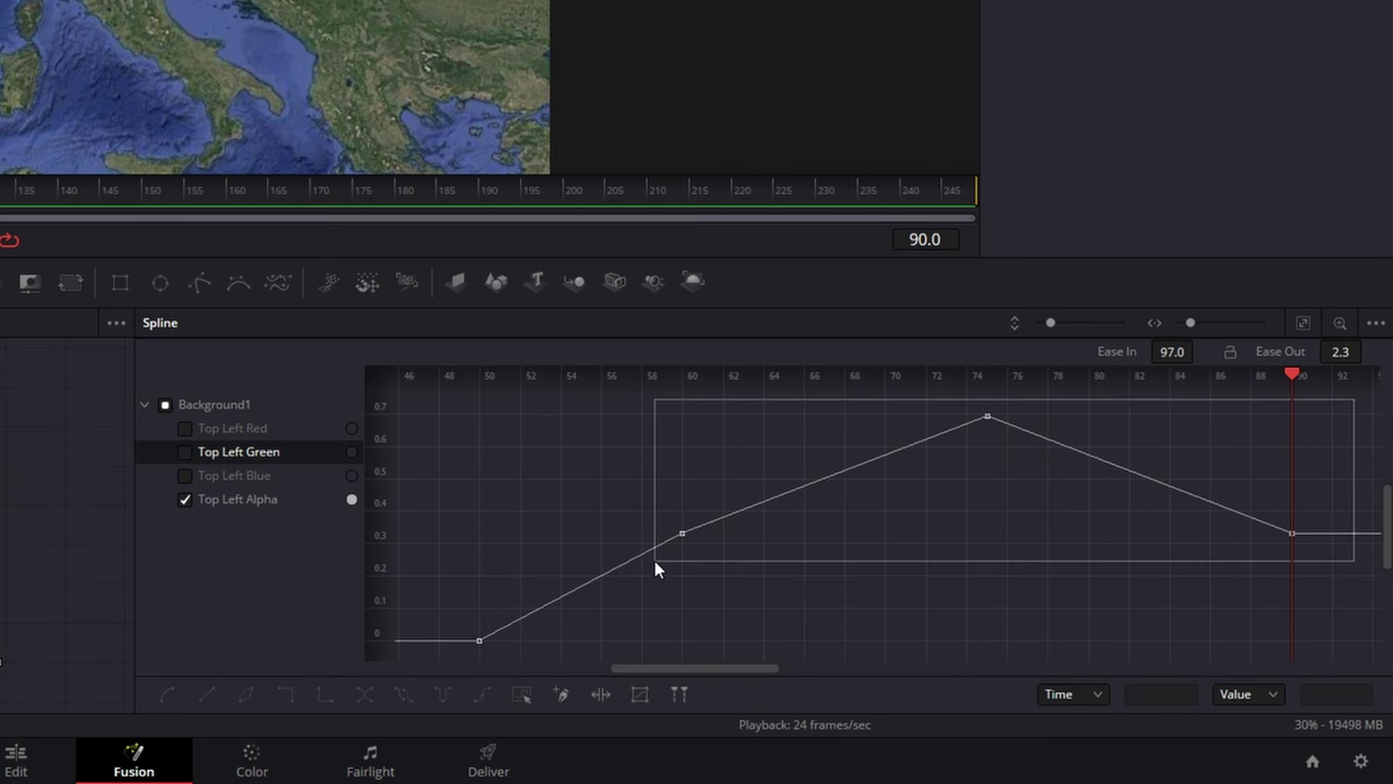
left_click_drag(1262, 464, 660, 562)
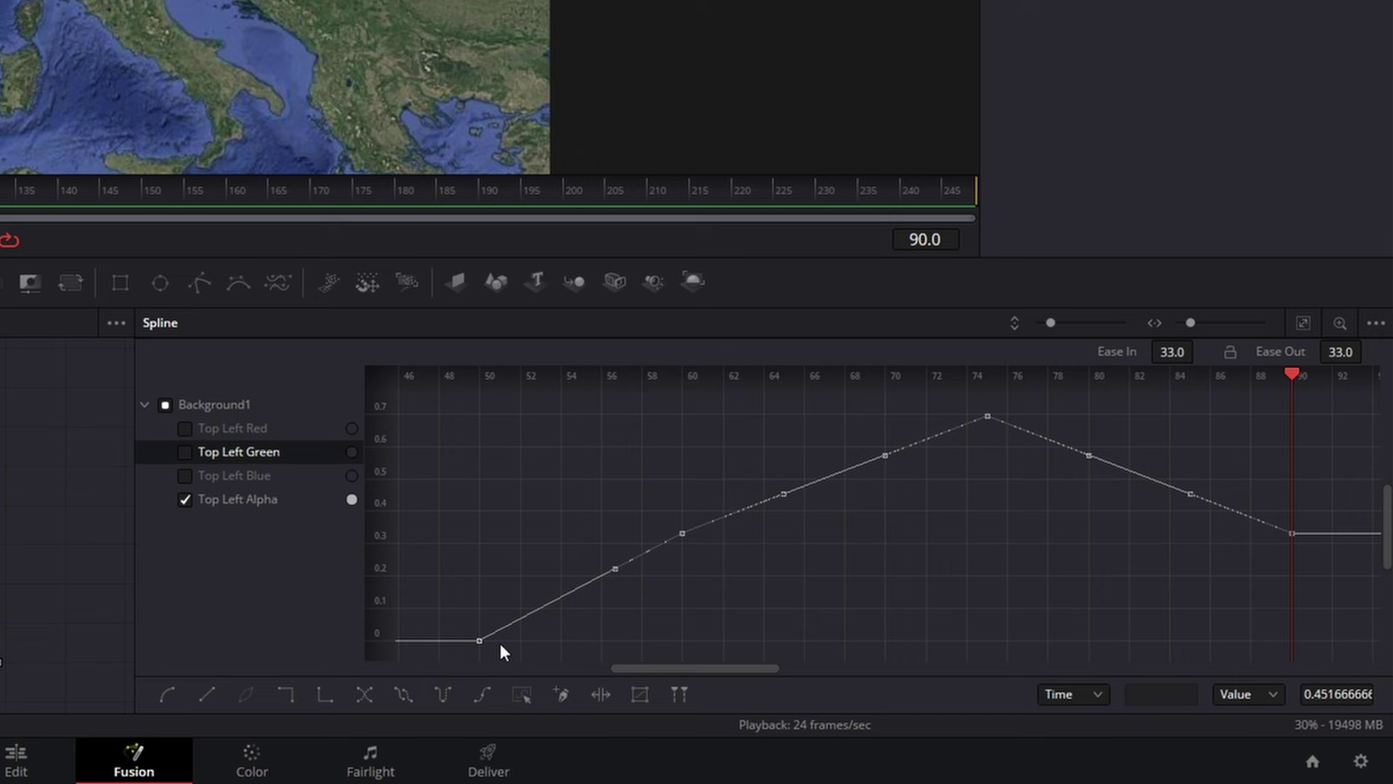
left_click(445, 693)
mouse_move(703, 668)
left_mouse_down()
mouse_move(1017, 679)
mouse_move(1300, 630)
left_mouse_up()
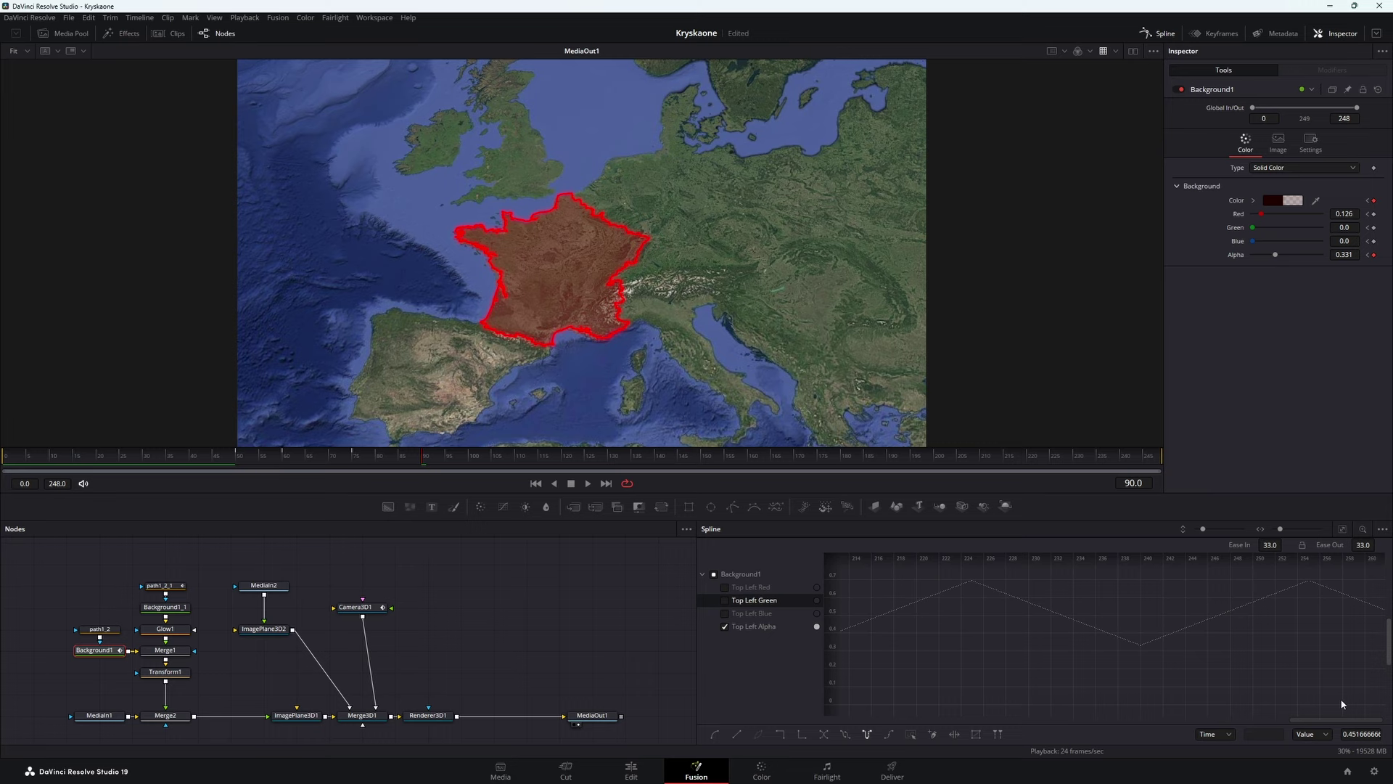
left_click_drag(1342, 704, 1318, 705)
right_click(1318, 705)
key("Escape")
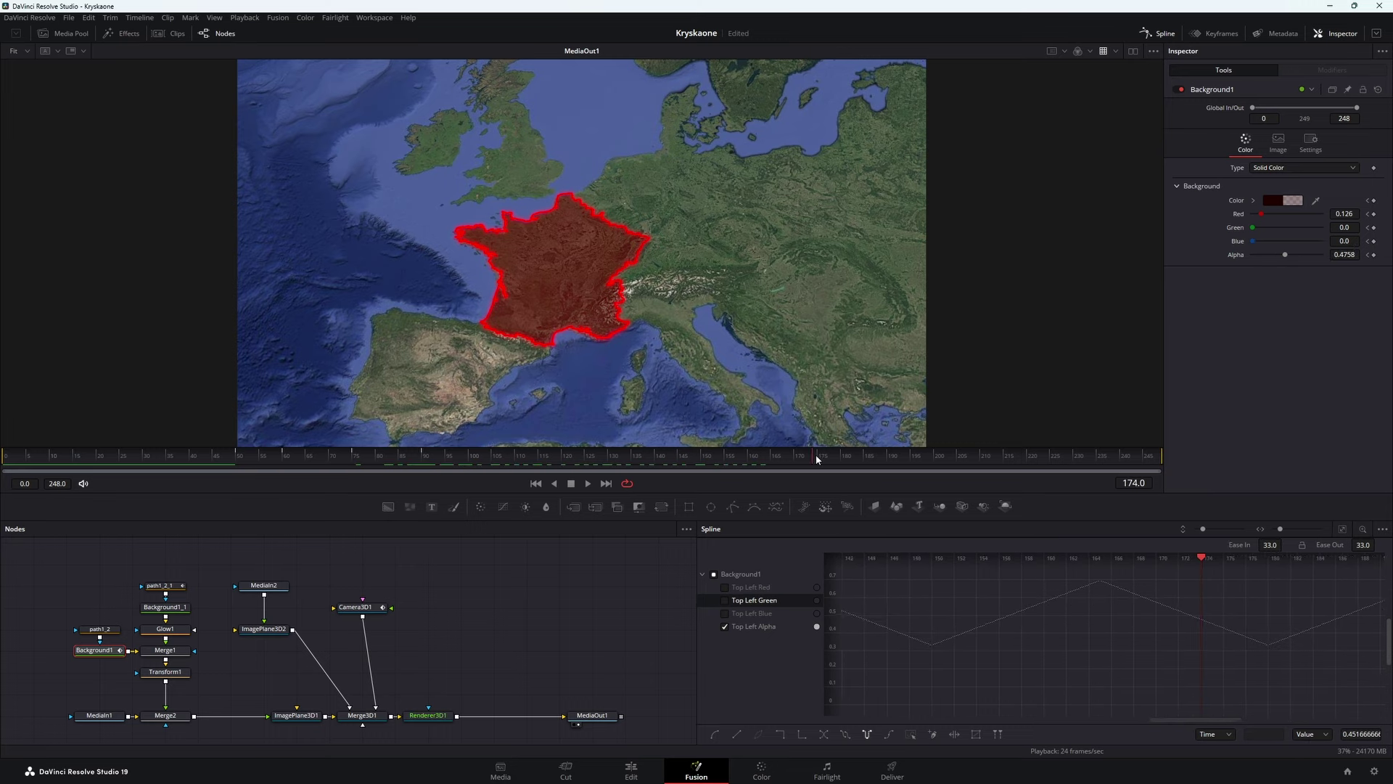
left_click(1158, 34)
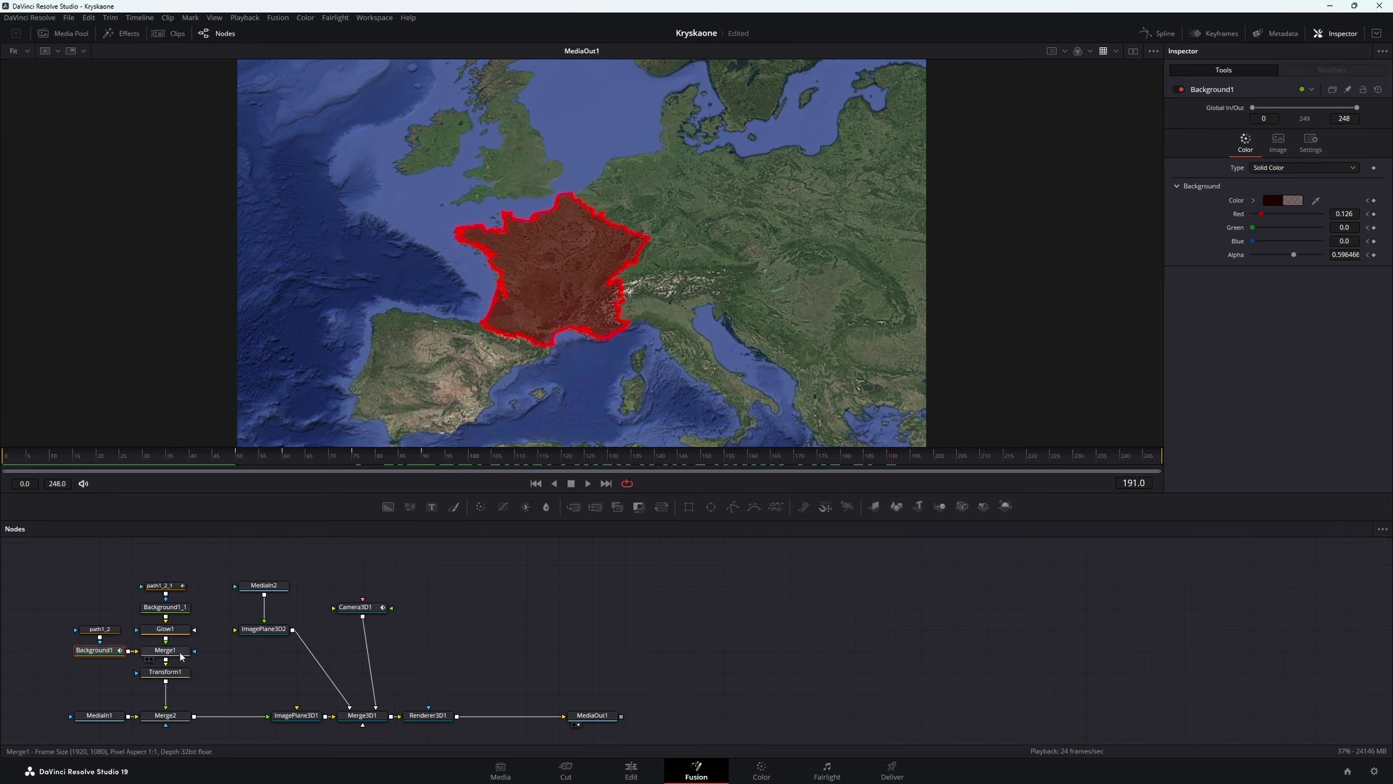
left_click(165, 629)
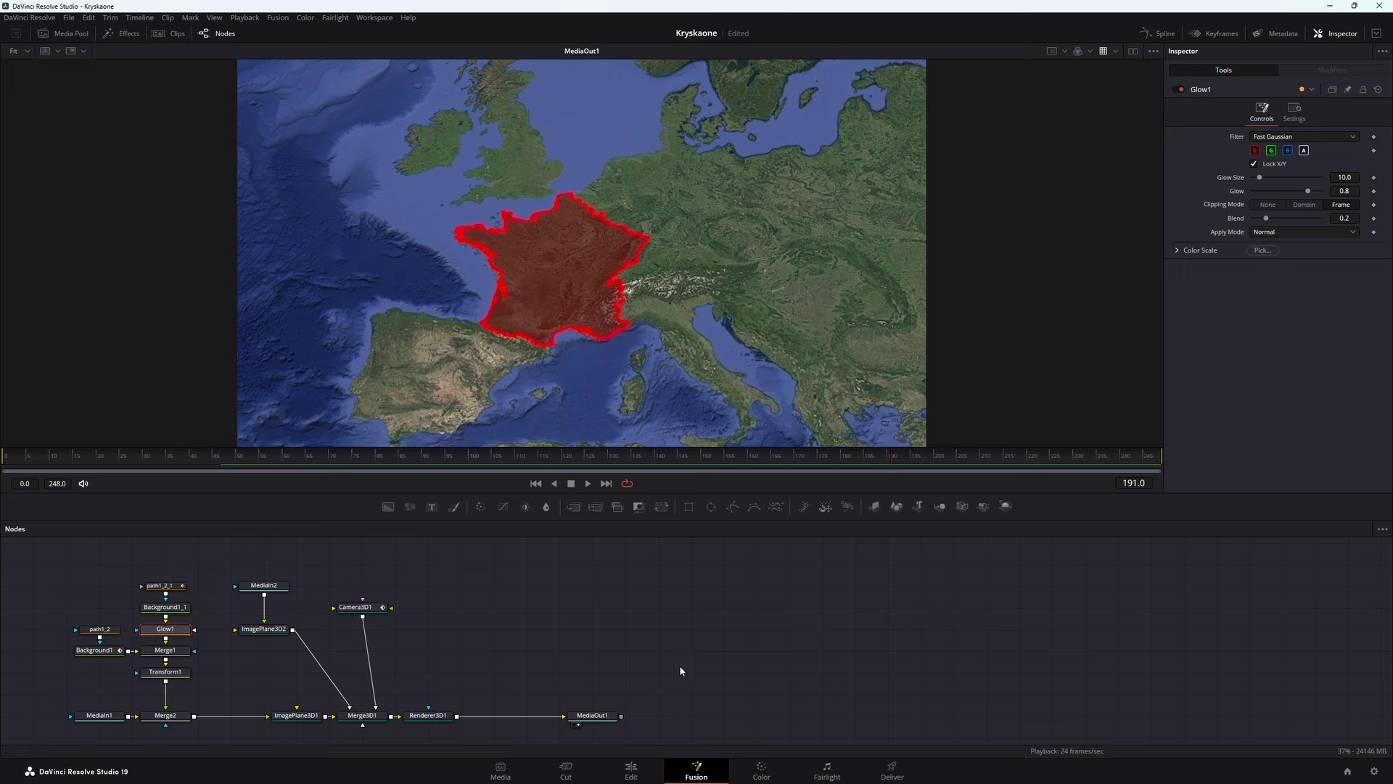
Step: Add a Text+ node reading 'Danger', view it, and zero Green and Blue for red lettering
left_click_drag(698, 551, 294, 722)
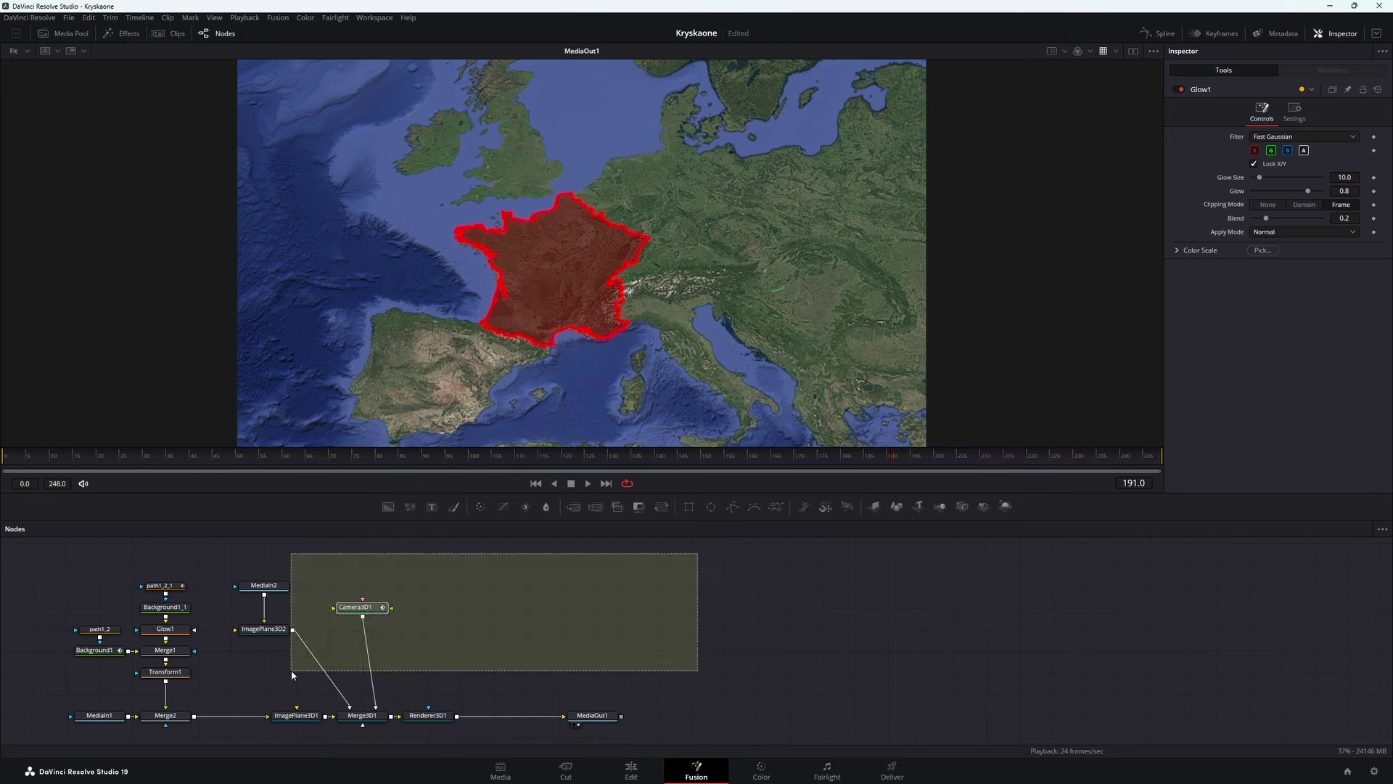
left_click(432, 508)
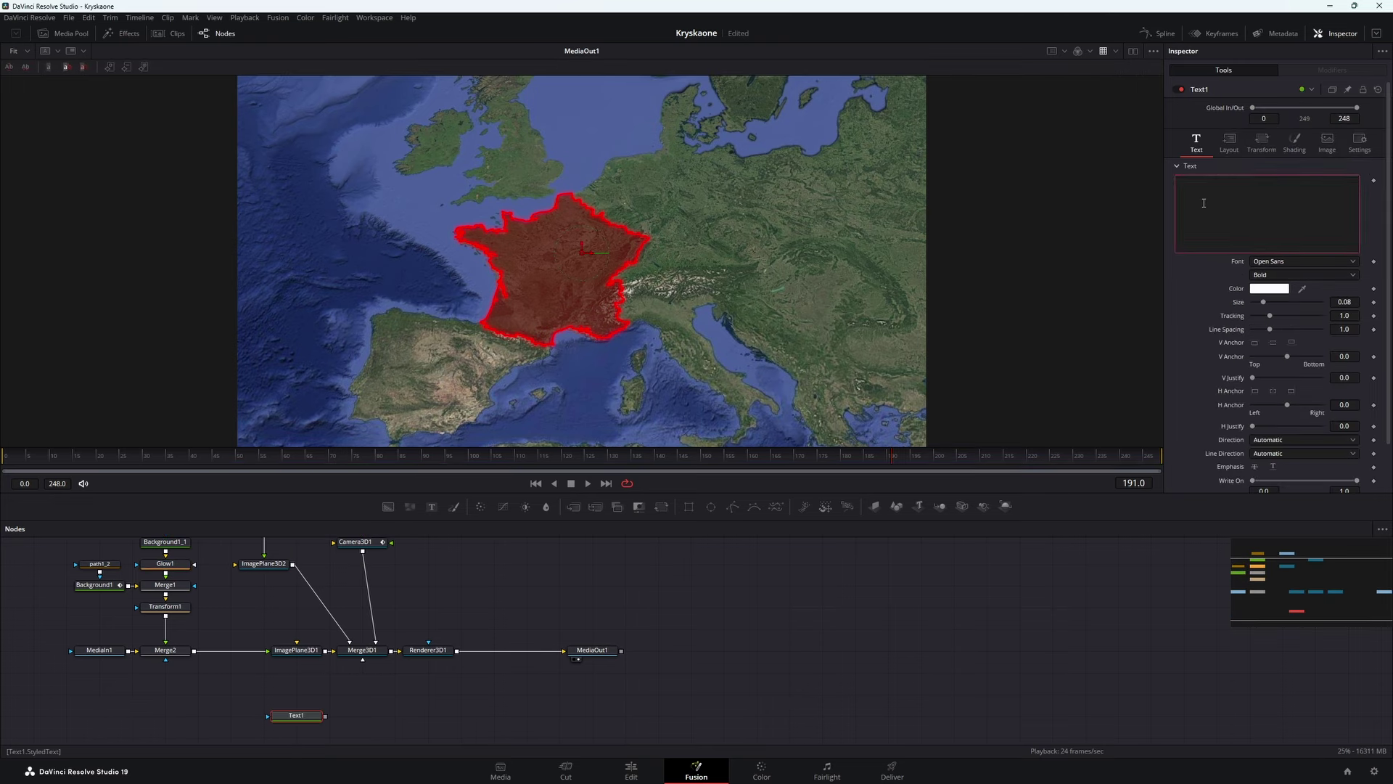
type("Danger")
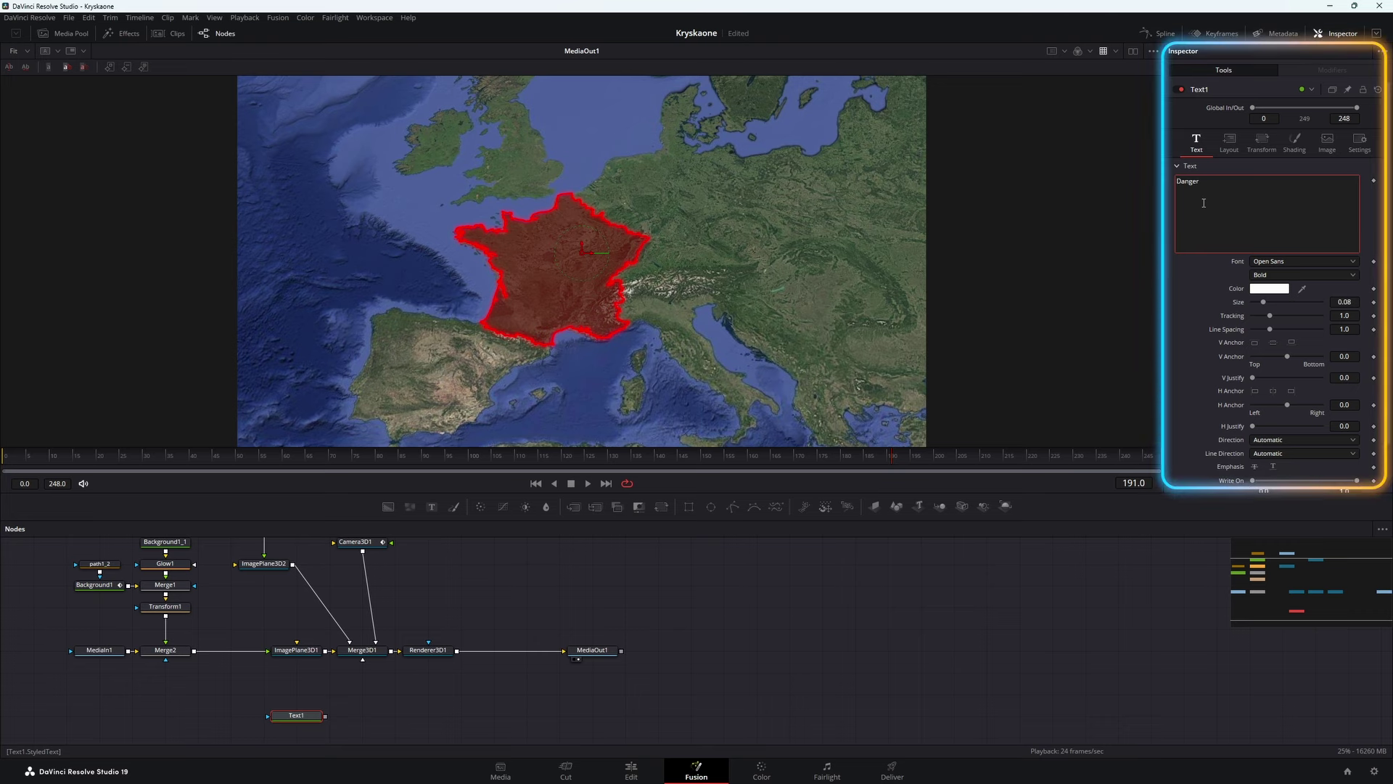
key("1")
left_click(1295, 144)
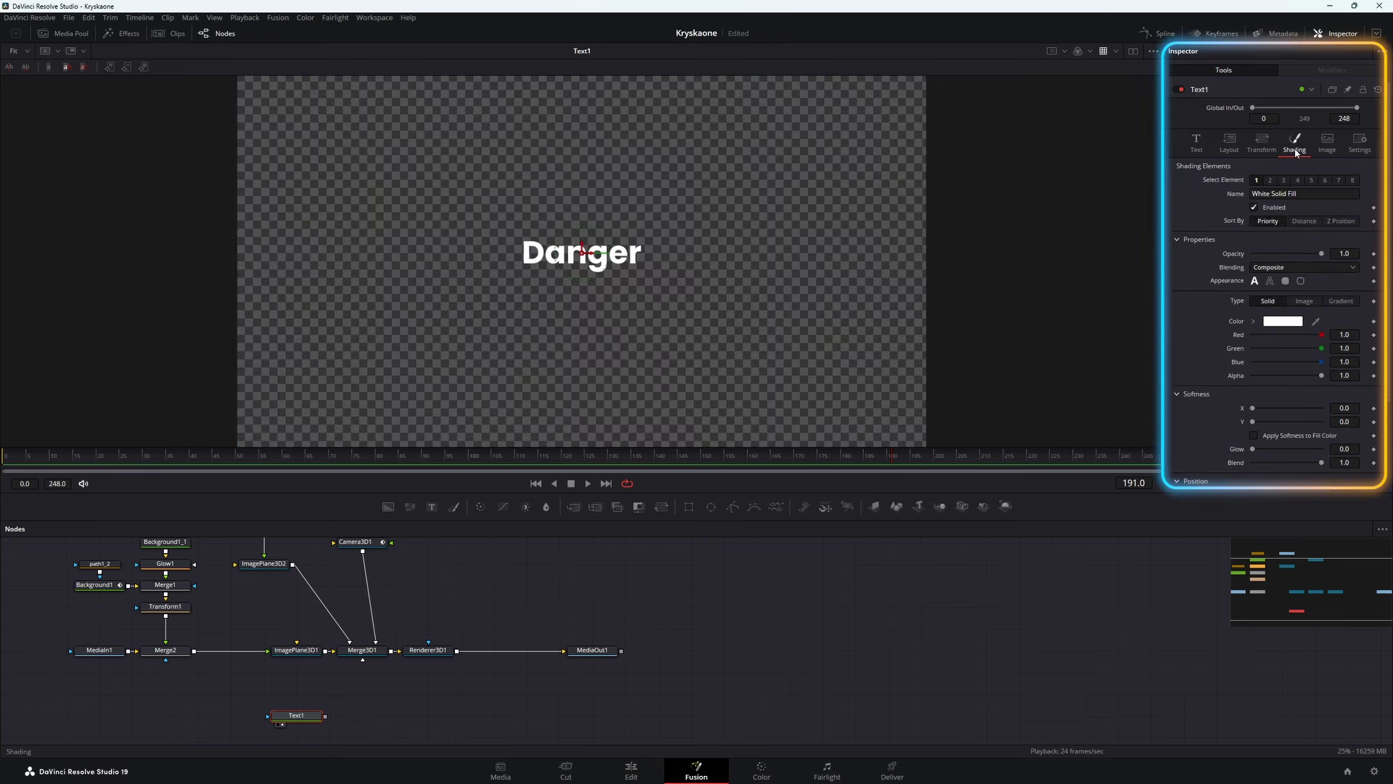
mouse_move(1321, 349)
left_mouse_down()
mouse_move(1252, 348)
mouse_move(1252, 361)
left_mouse_up()
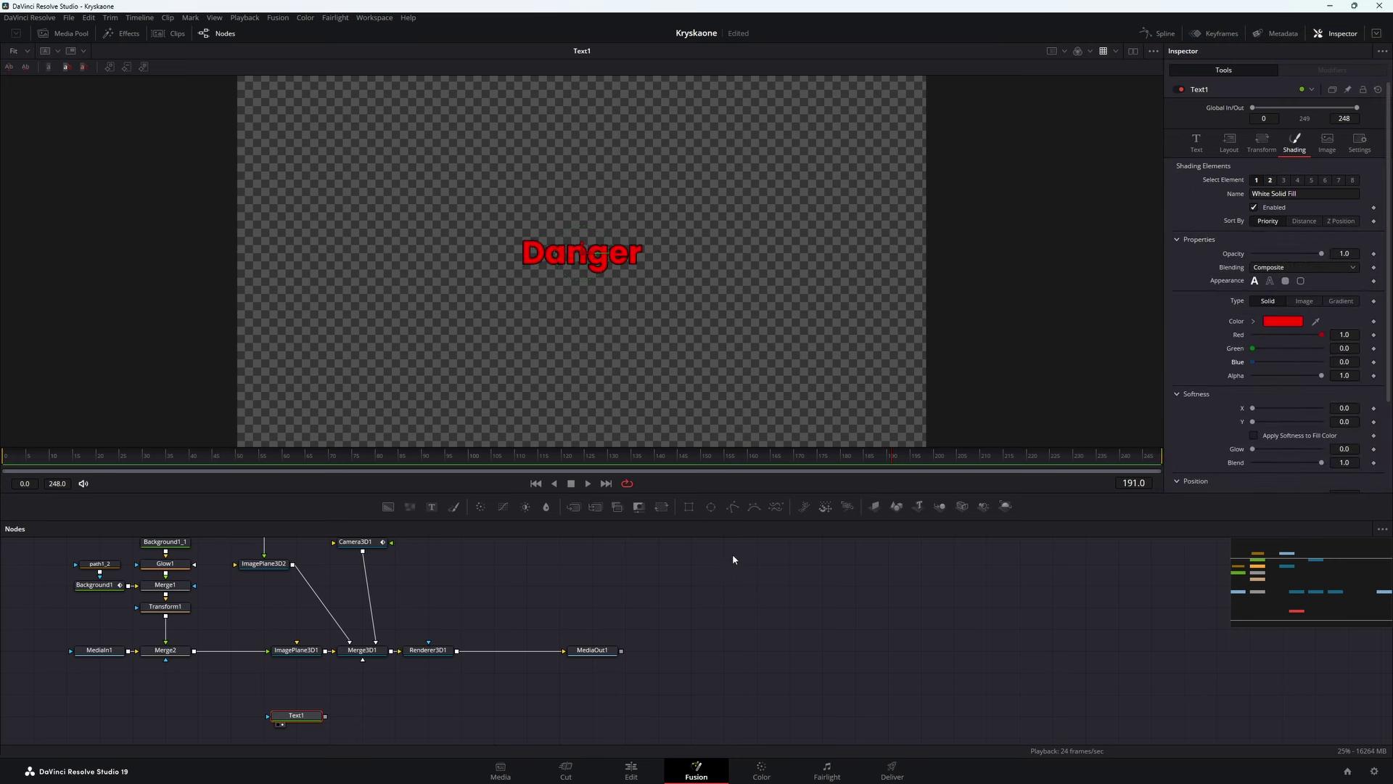
Step: Feed Text1 through a new ImagePlane3D into Merge3D1 and view the final composite
left_click(877, 507)
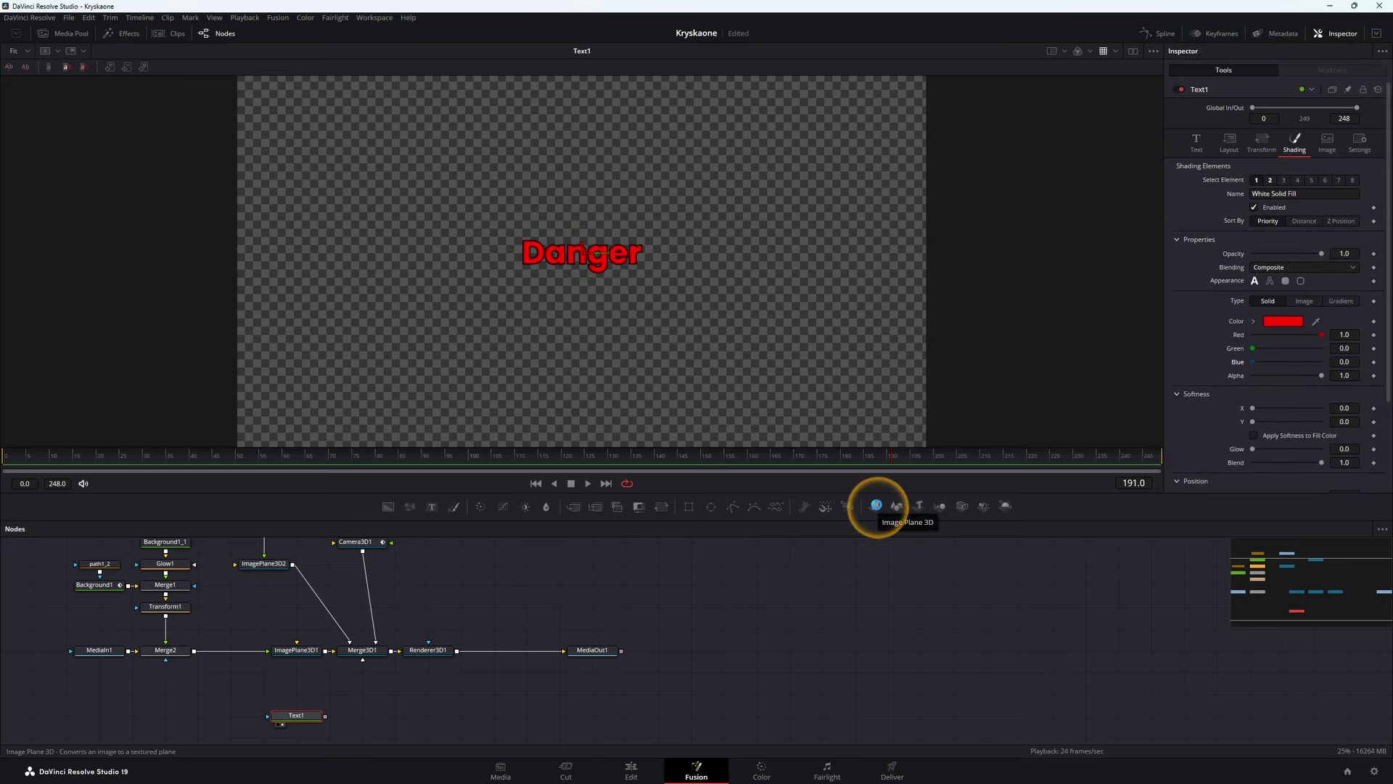
left_click_drag(391, 716, 365, 655)
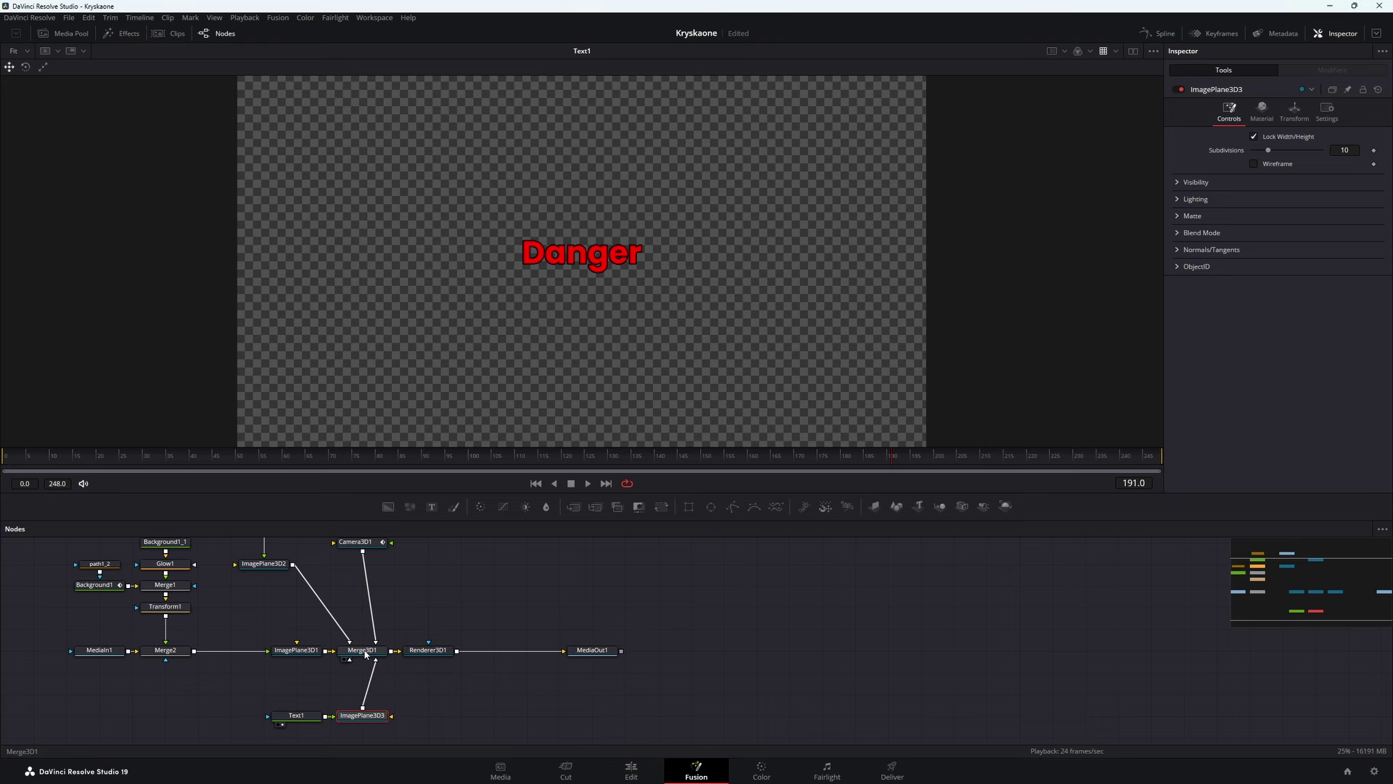
key("1")
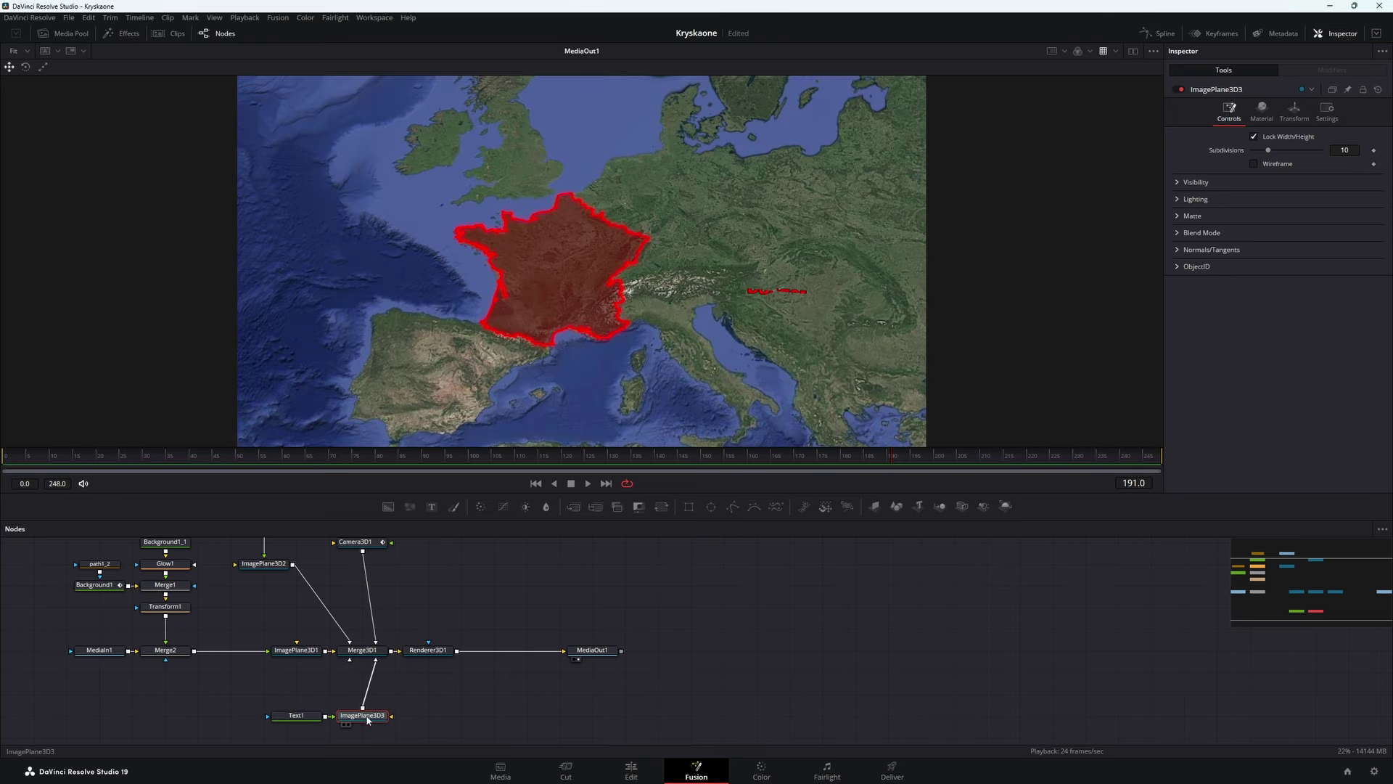
Step: Place the Danger plane at X -0.662, Y 0.14, tilted 68.3° on X, scaled to 1.89
left_click(1294, 110)
left_click(1344, 176)
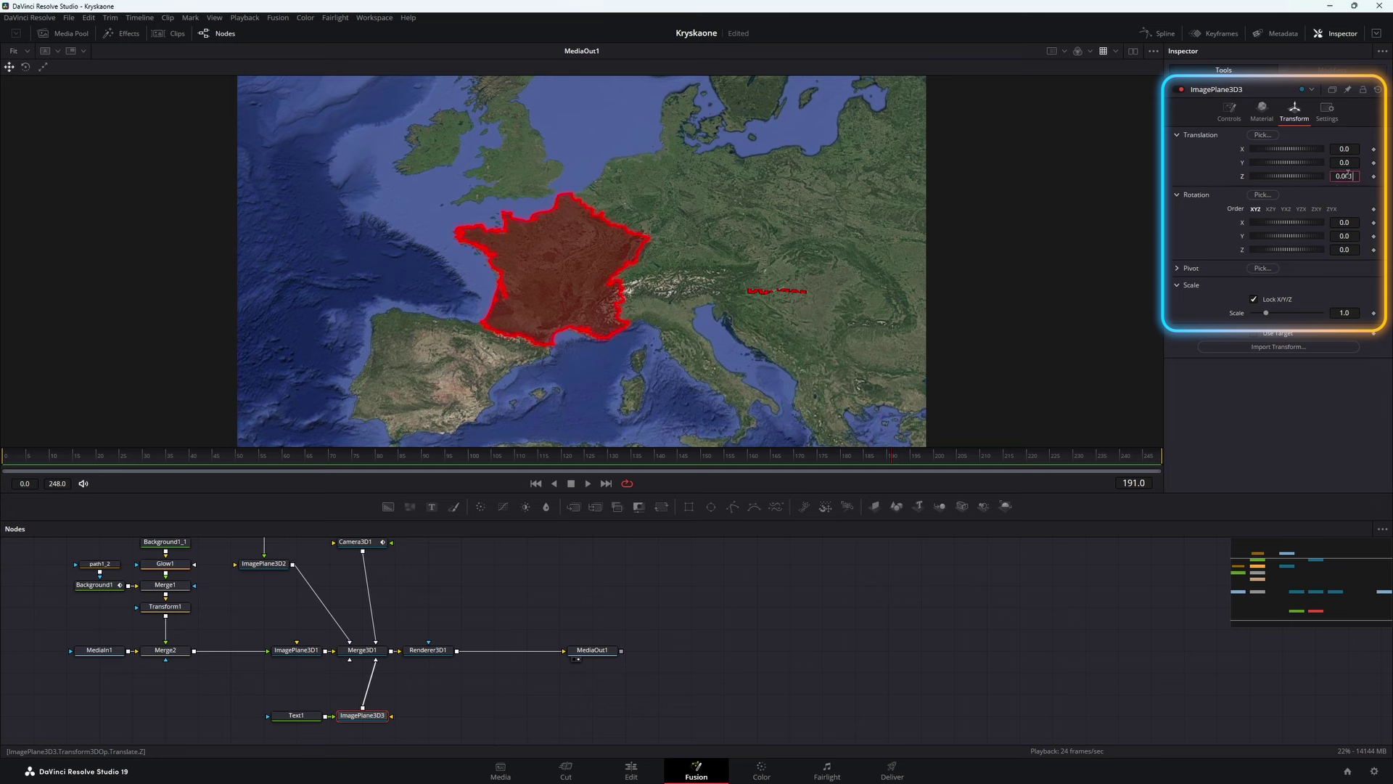
key("Return")
mouse_move(1345, 148)
left_mouse_down()
mouse_move(1299, 149)
mouse_move(1364, 163)
left_mouse_up()
mouse_move(1344, 222)
left_mouse_down()
mouse_move(1357, 176)
mouse_move(1334, 176)
left_mouse_up()
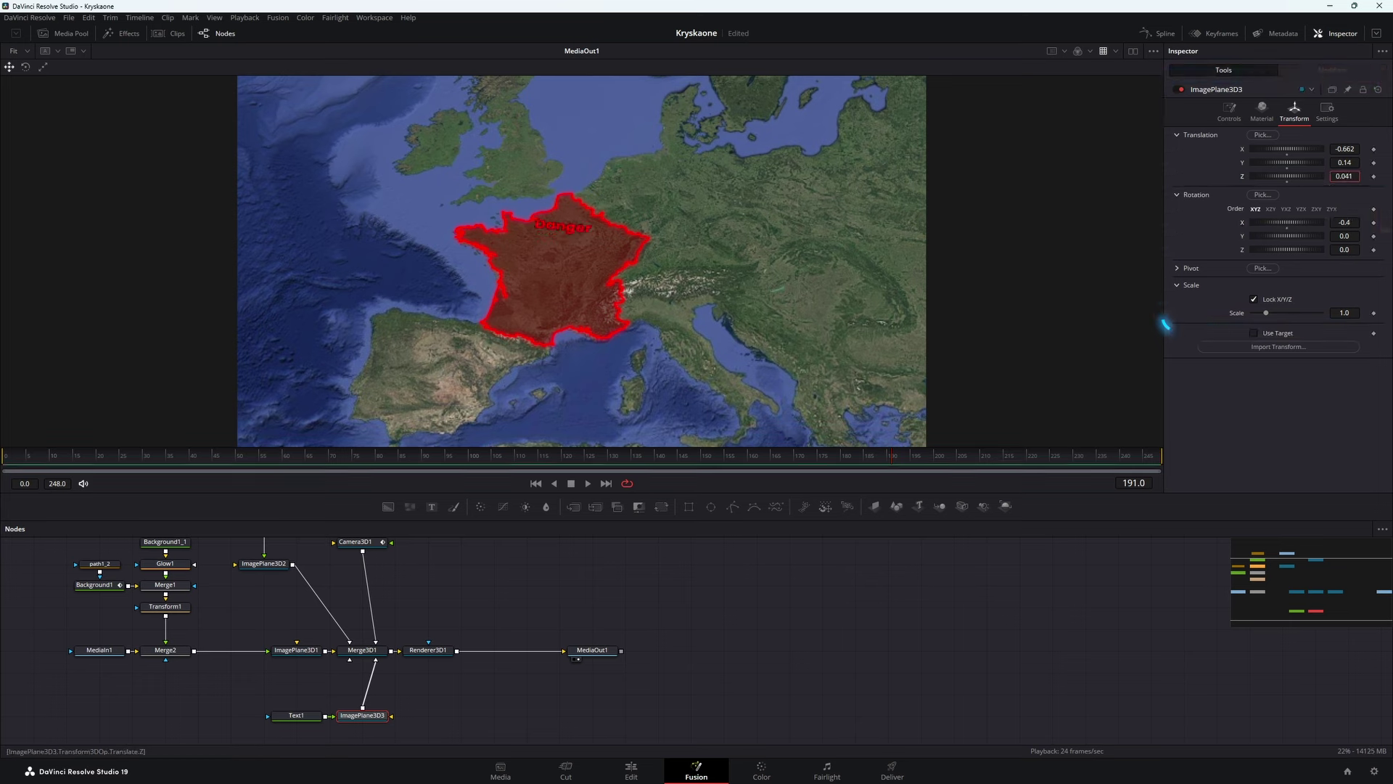
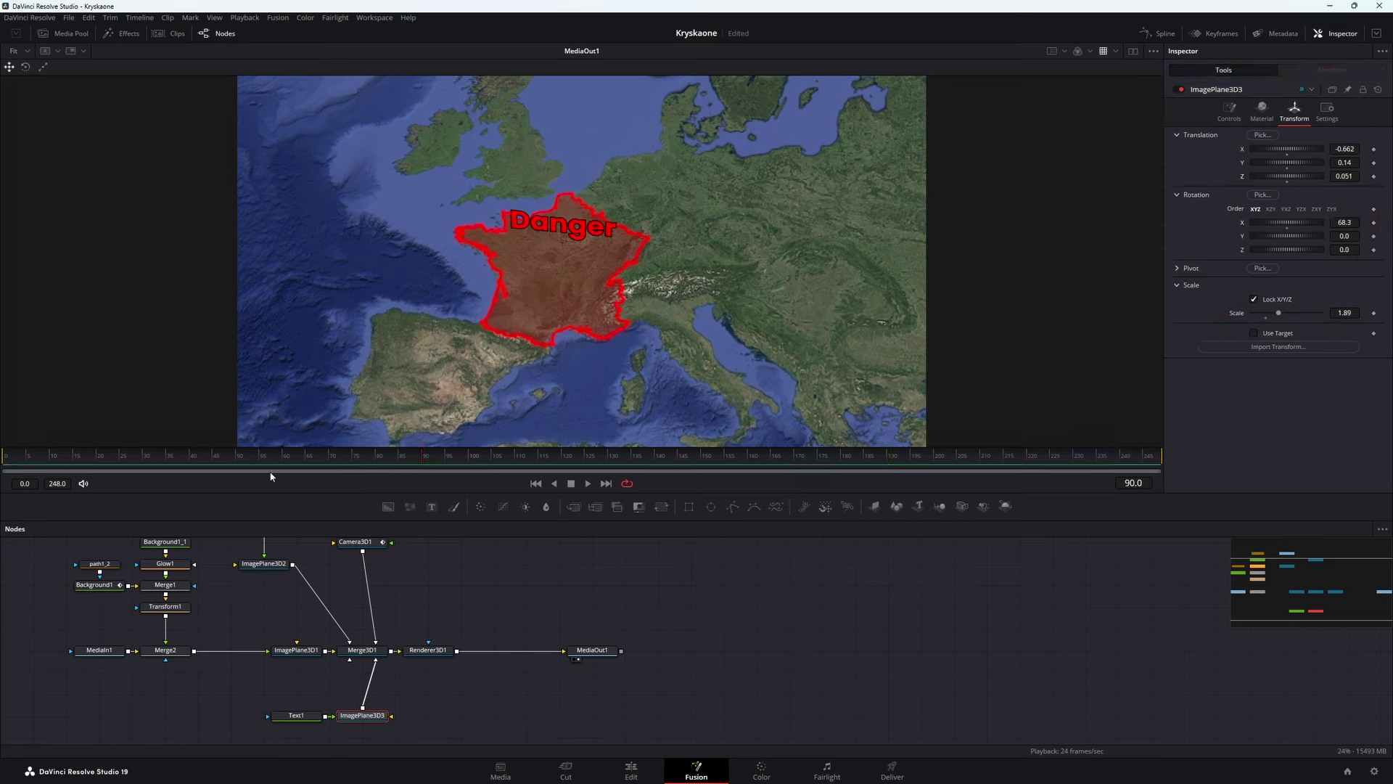
Step: Insert a Glow2 node between Text1 and ImagePlane3D3 with its glow amount at about 0.6
left_click_drag(186, 465, 378, 489)
left_click_drag(312, 715, 181, 713)
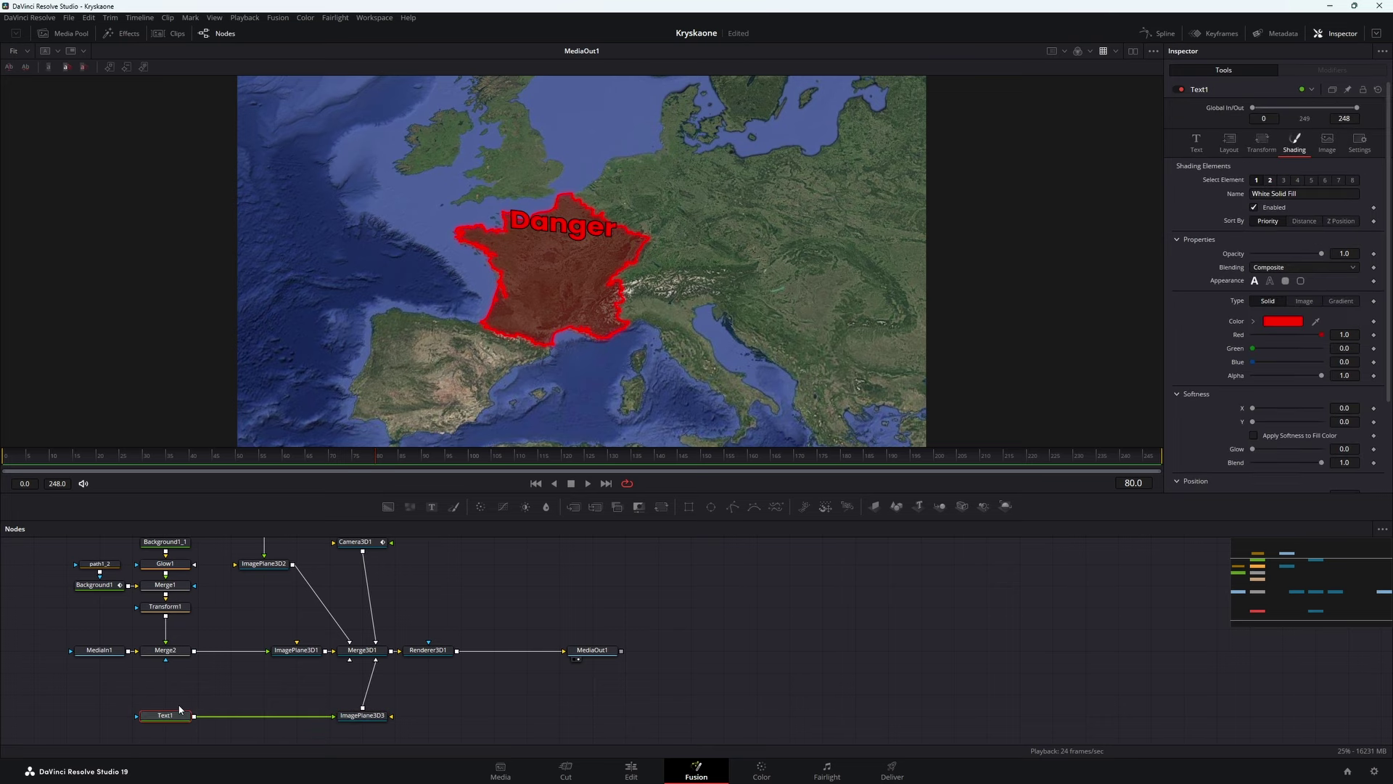
key("shift+space")
type("glow")
key("Return")
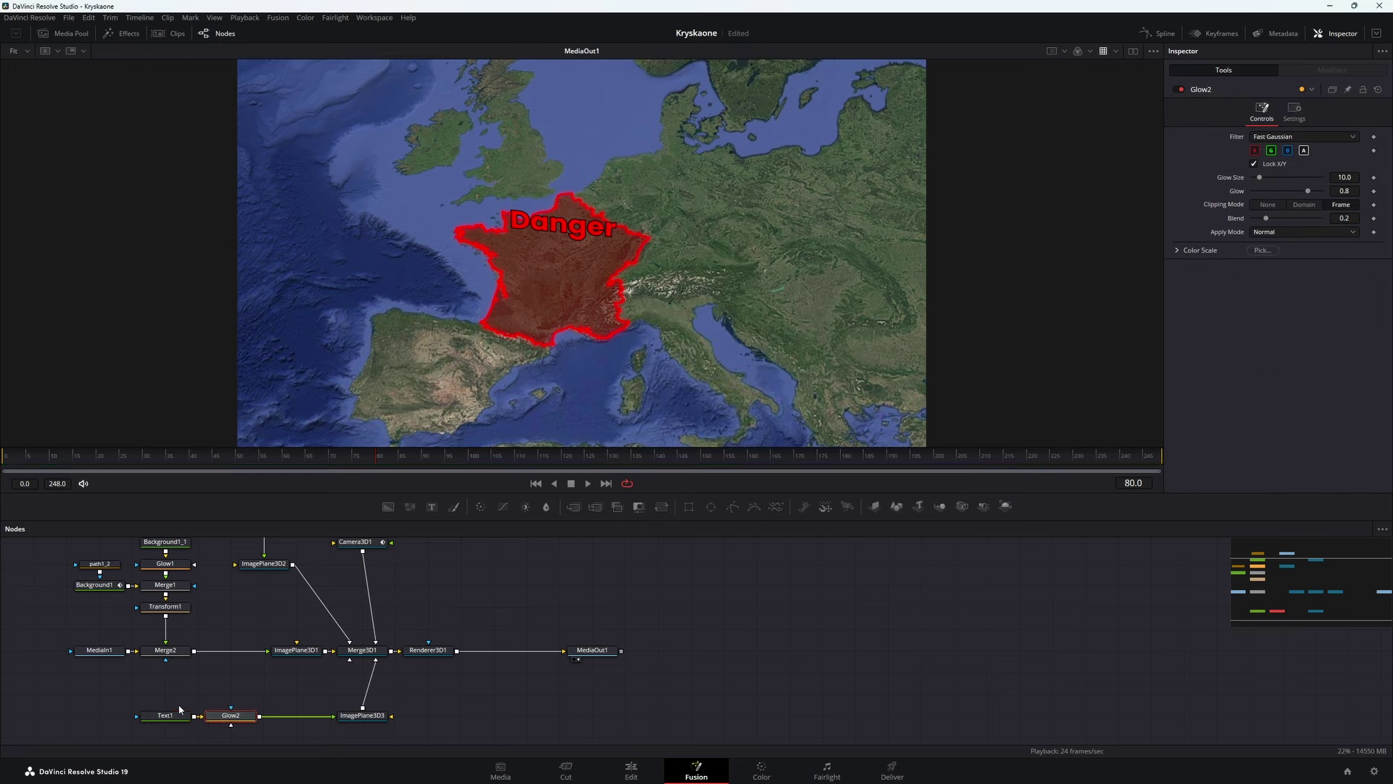
left_click_drag(1302, 196, 1289, 205)
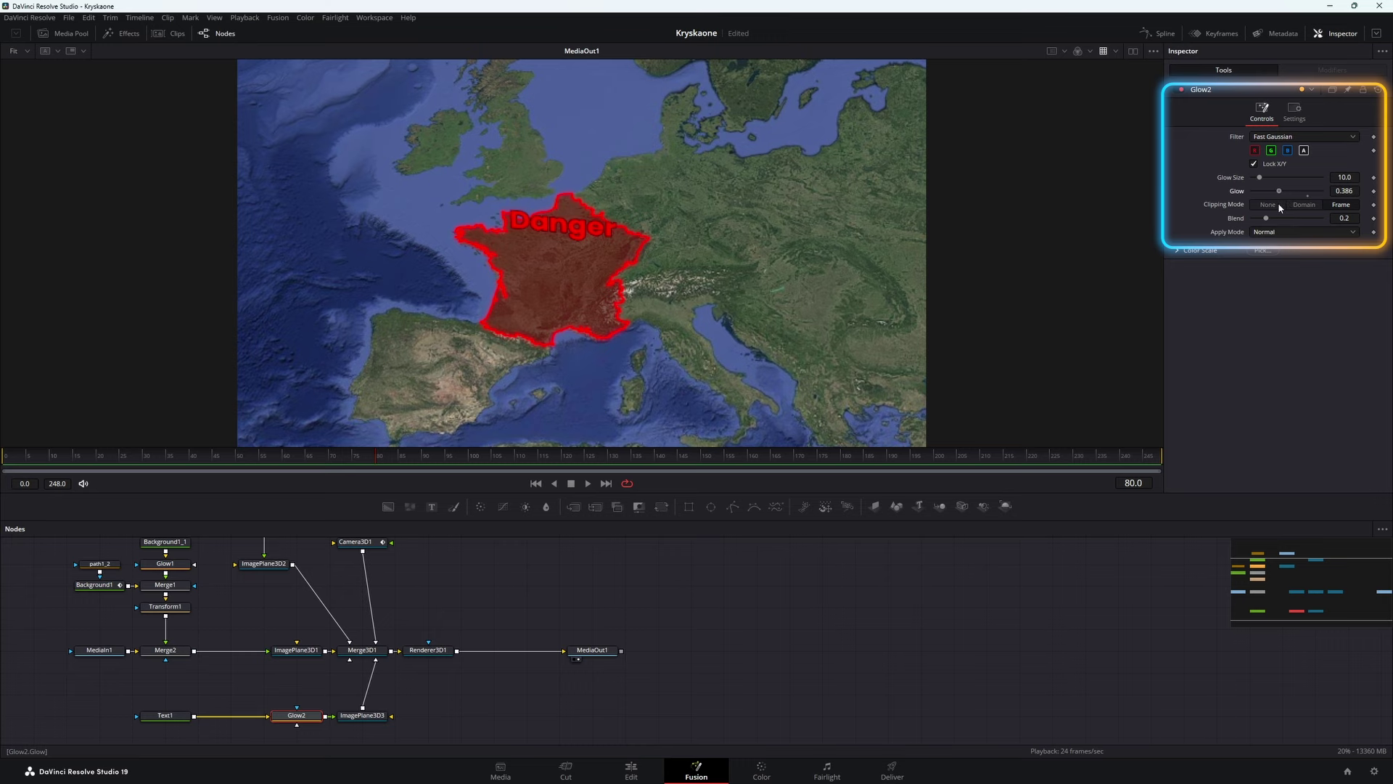
left_click_drag(1281, 207, 1294, 209)
Step: Attach a Shake modifier to Glow2's glow amount
right_click(1237, 196)
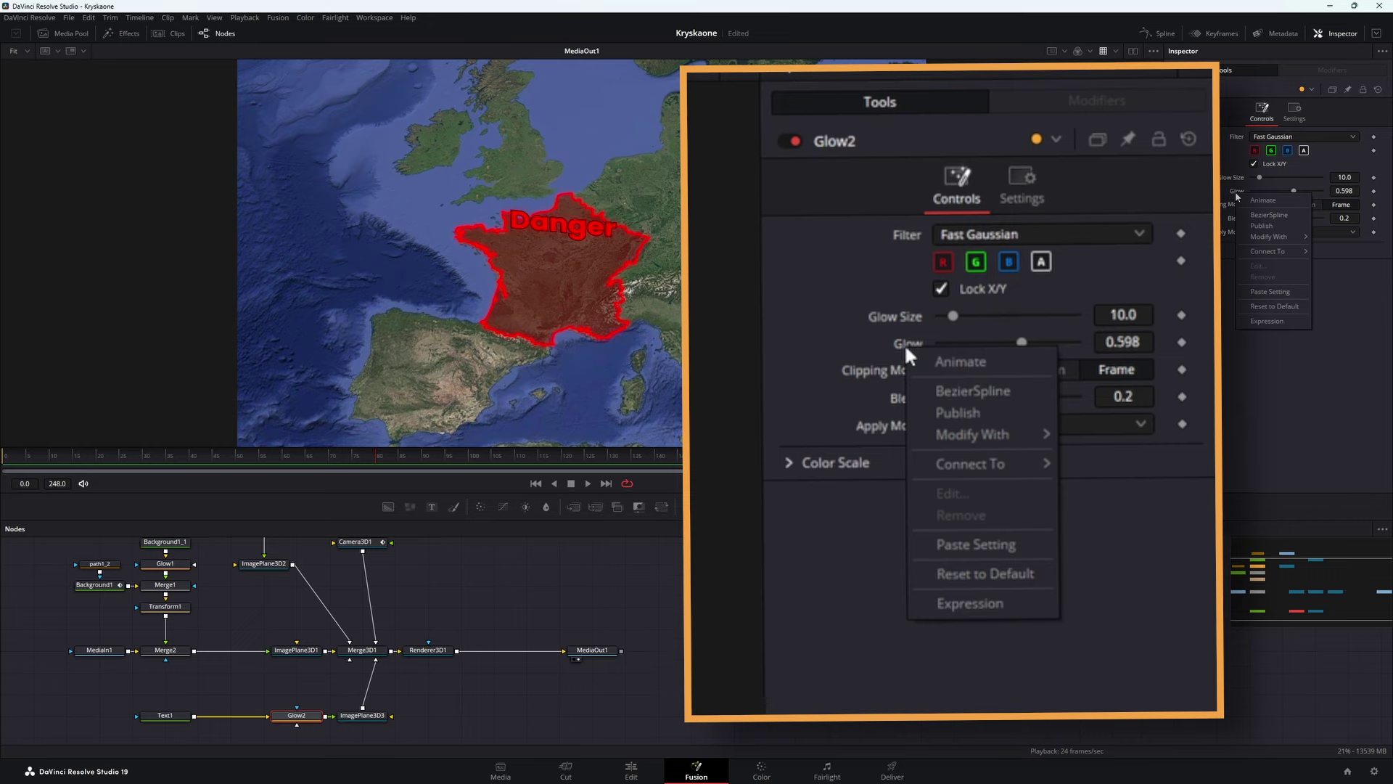
mouse_move(1273, 237)
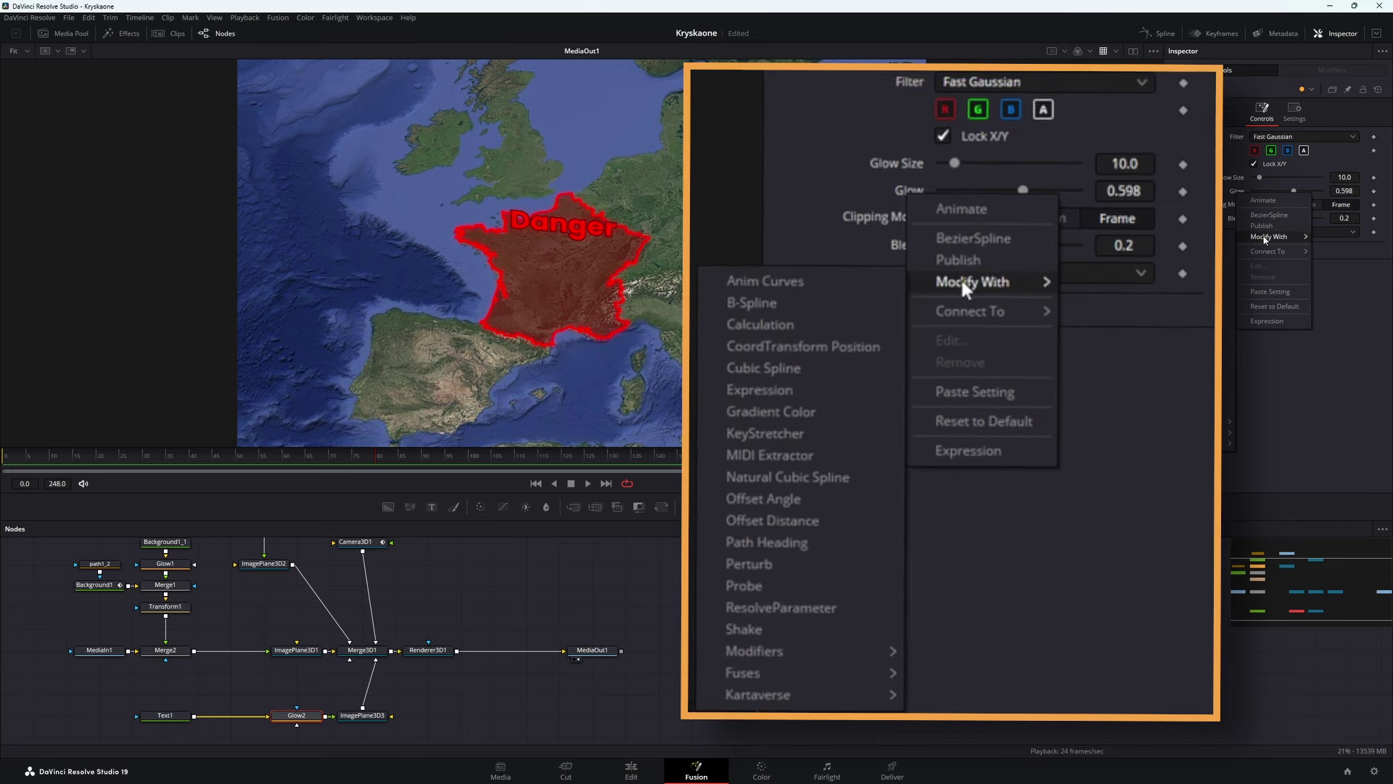
left_click(1163, 413)
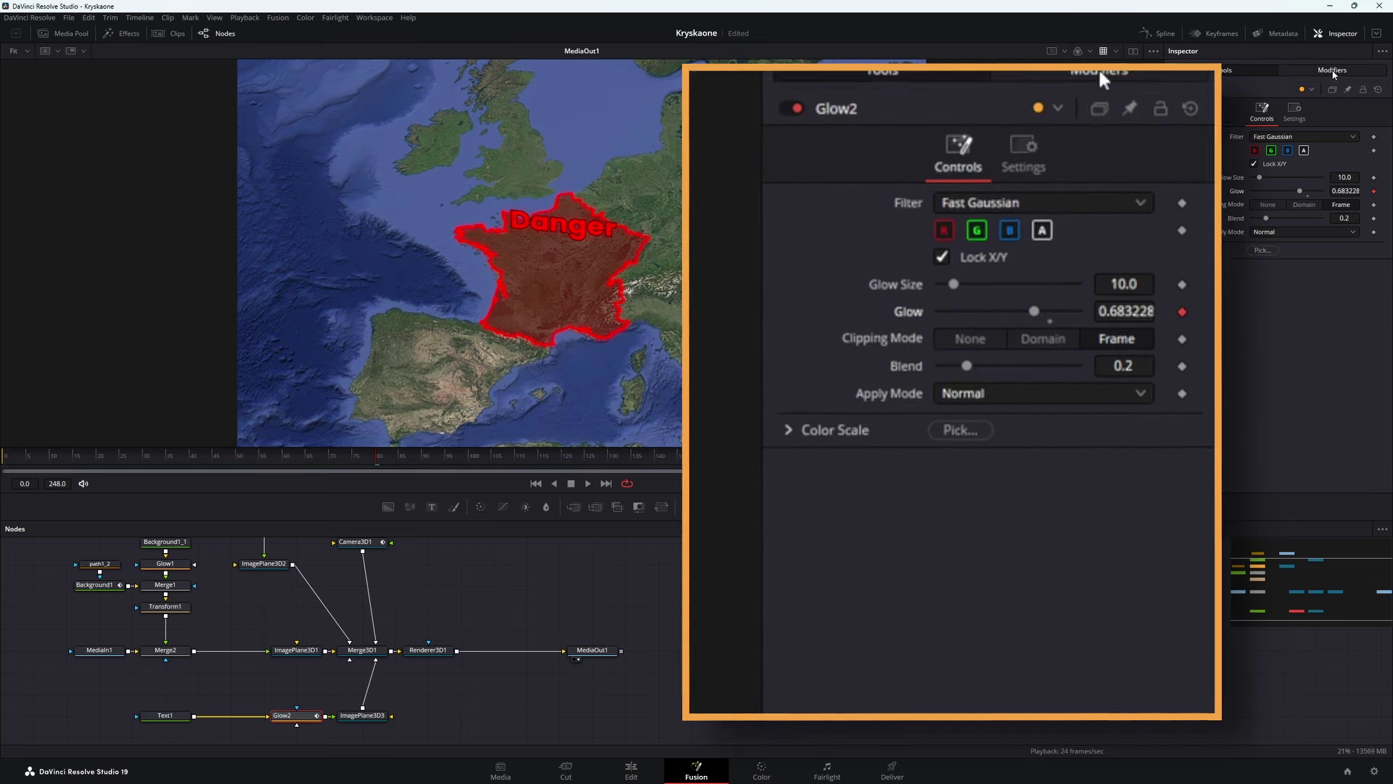
left_click(1334, 70)
Step: Set the Shake to minimum 0.268, maximum 0.874 and smoothness 0.99
mouse_move(1252, 191)
left_mouse_down()
mouse_move(1301, 205)
mouse_move(1254, 164)
left_mouse_up()
left_click_drag(421, 454, 708, 455)
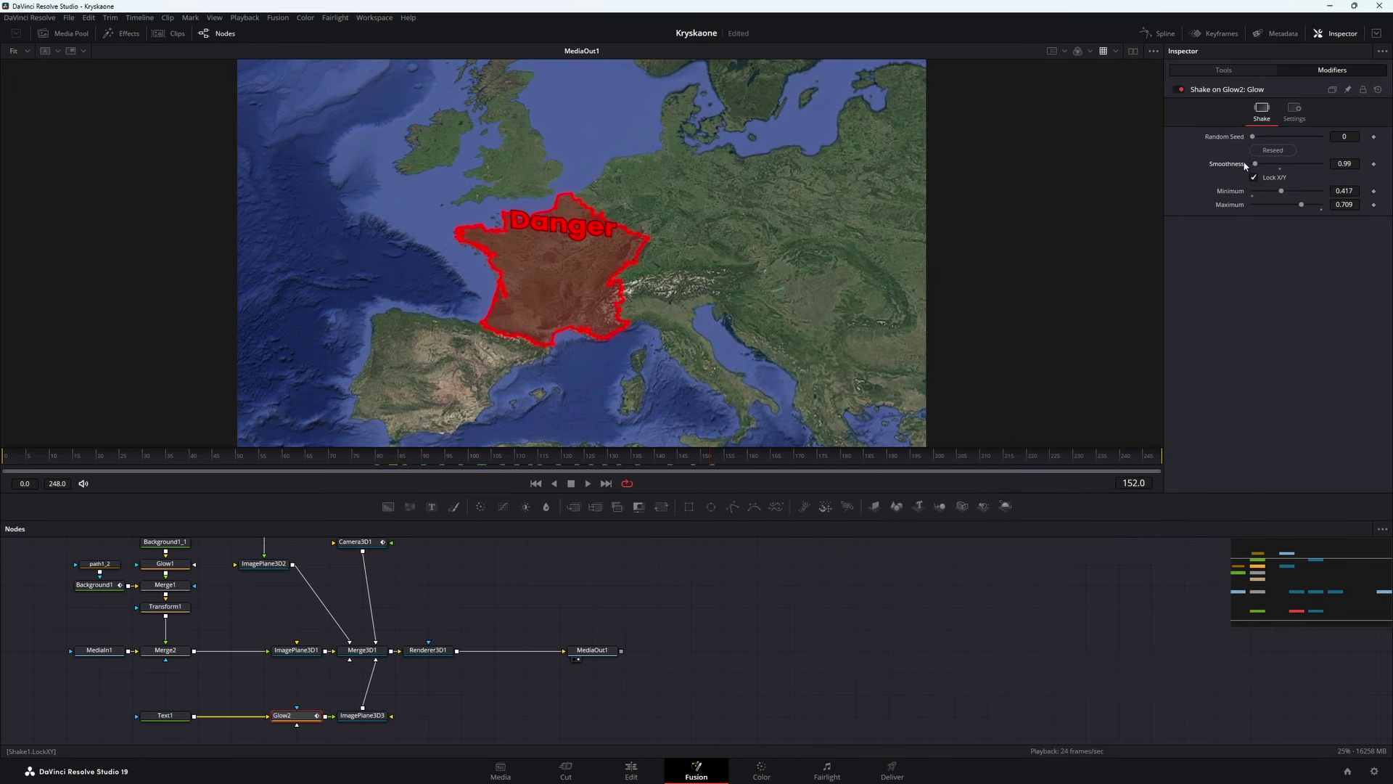
left_click_drag(1301, 207, 1313, 207)
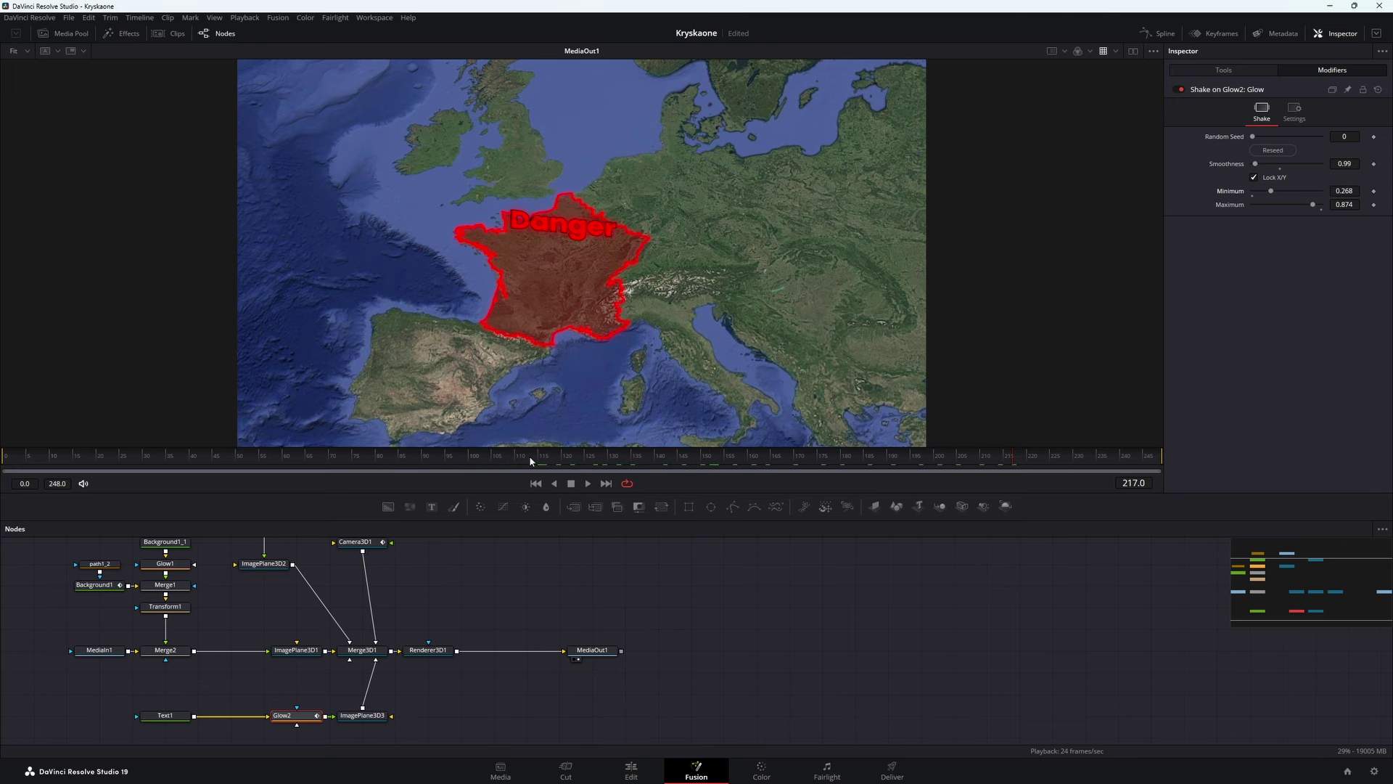
left_click_drag(592, 649, 953, 650)
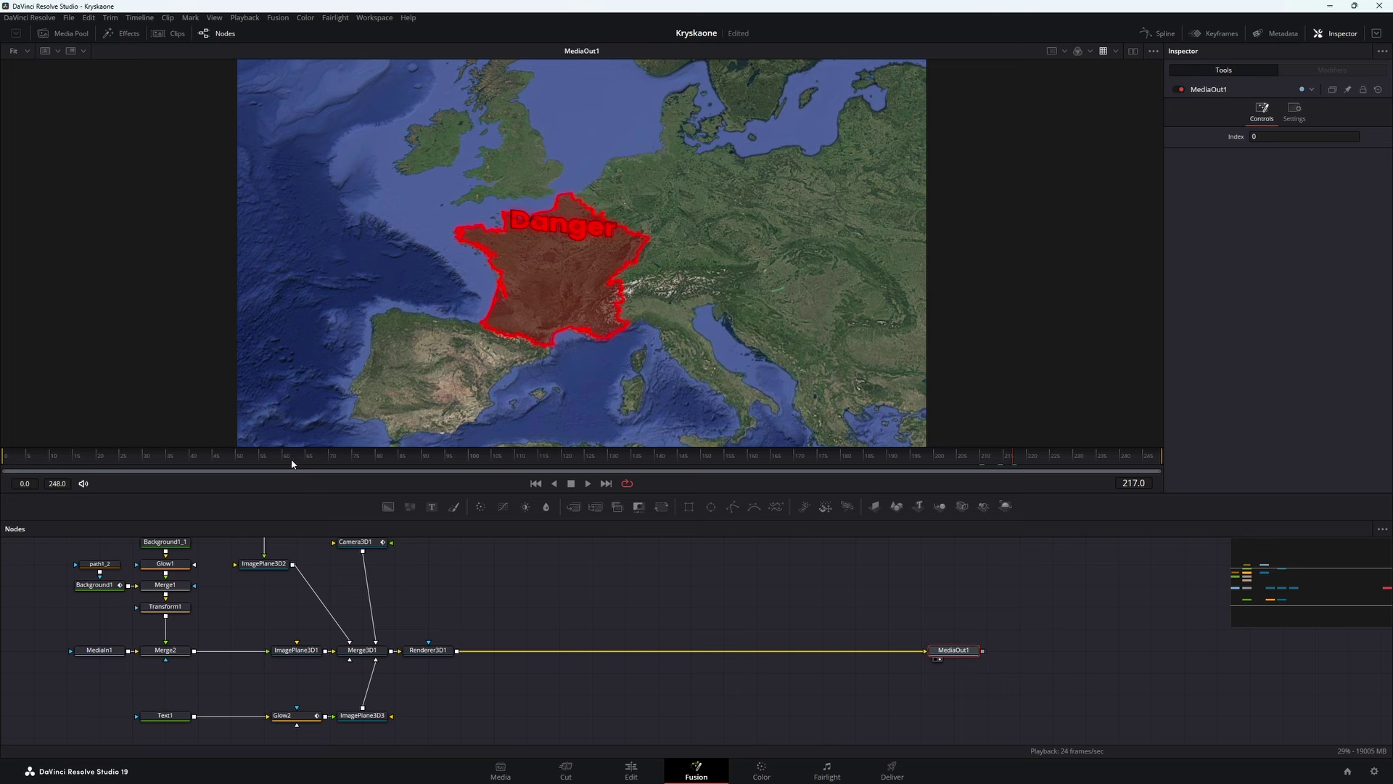
Step: Keyframe Camera3D1's translation and rotation at frame 140
left_click(420, 453)
left_click_drag(422, 454, 658, 468)
left_click(356, 542)
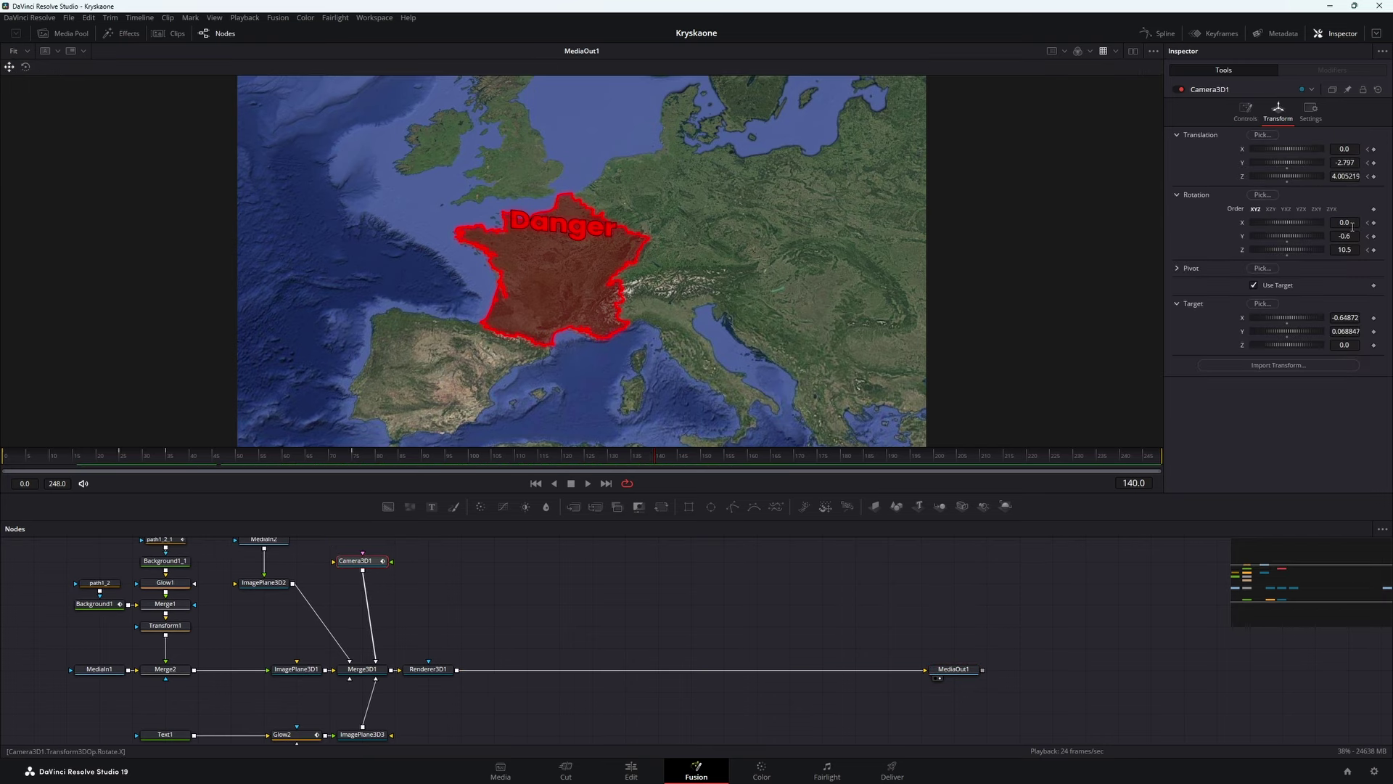
left_click(1373, 222)
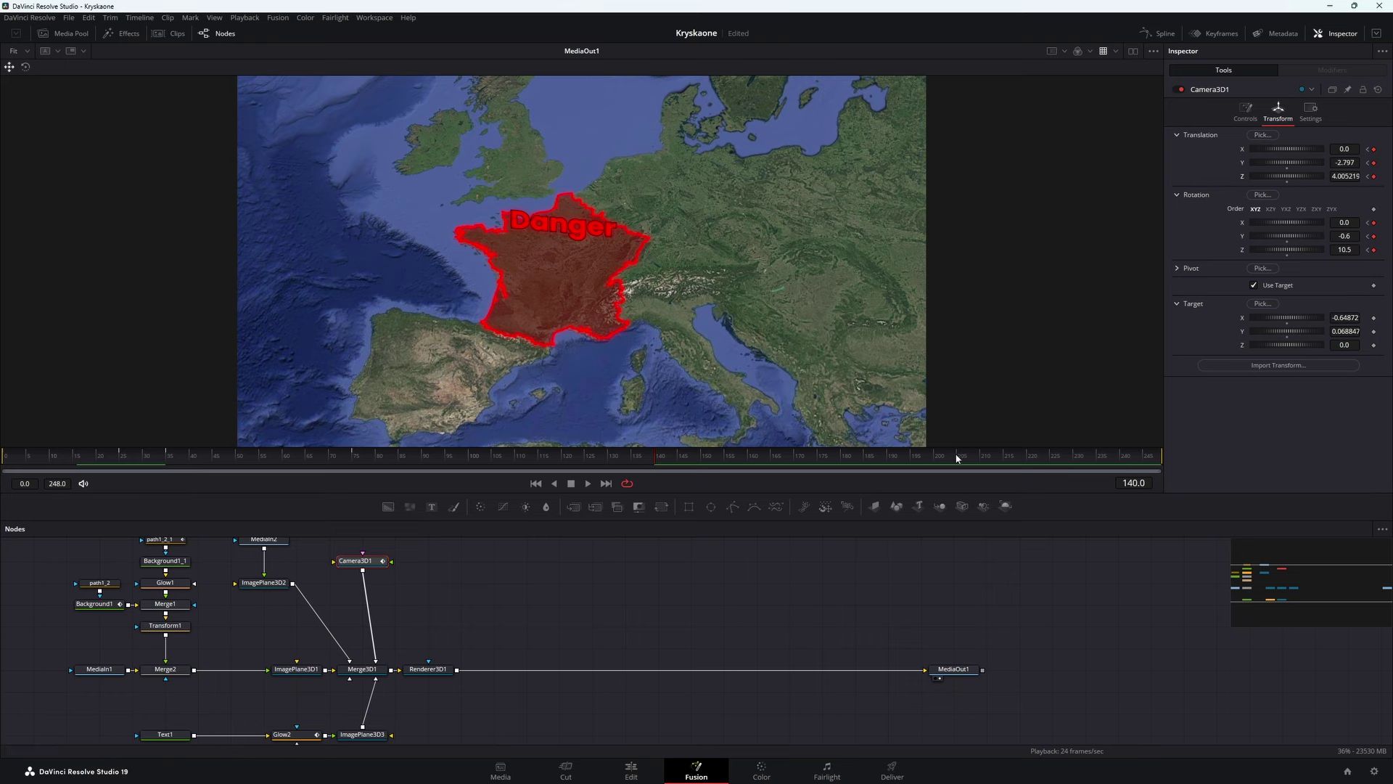
Step: At frame 210, set the camera's Rotation X to 3.2 to tilt the map
left_click(982, 461)
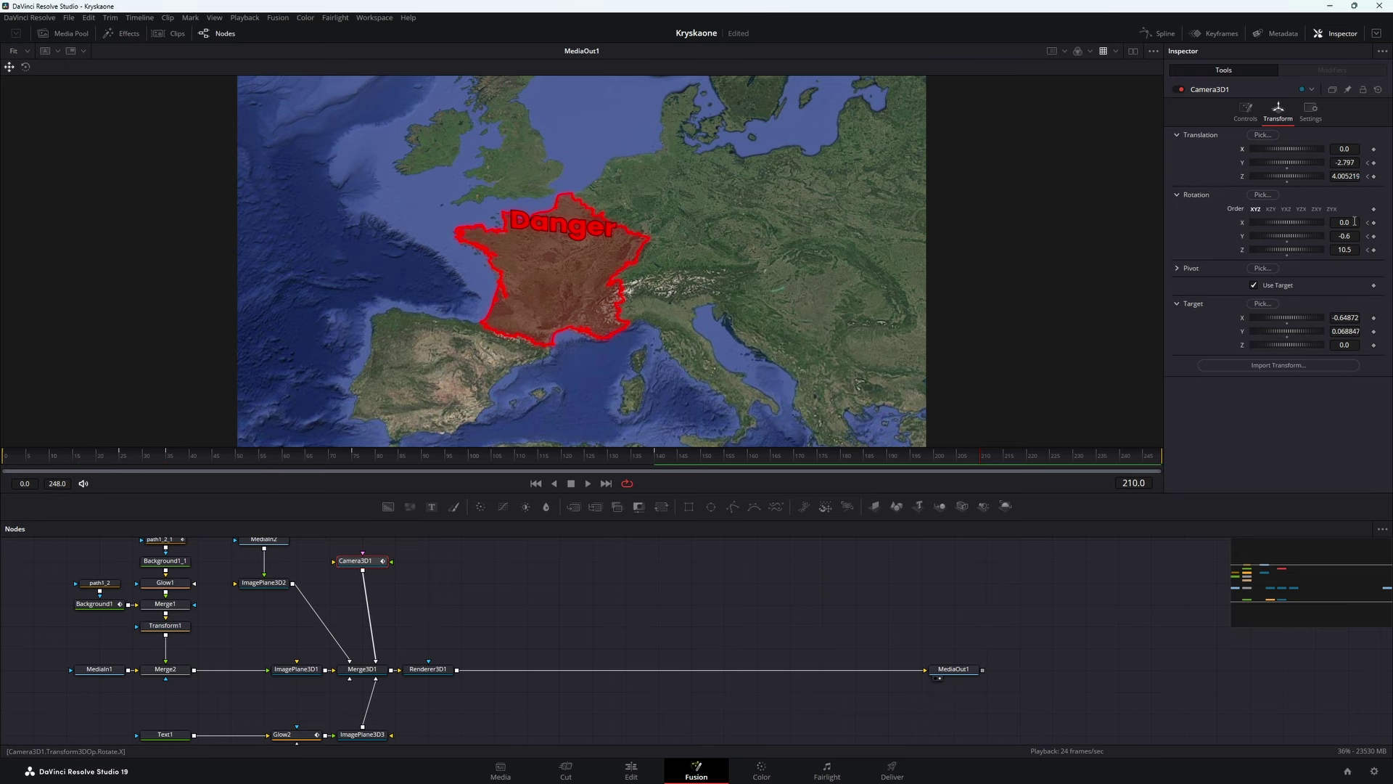
type("-0.6")
left_click_drag(1354, 222, 1379, 222)
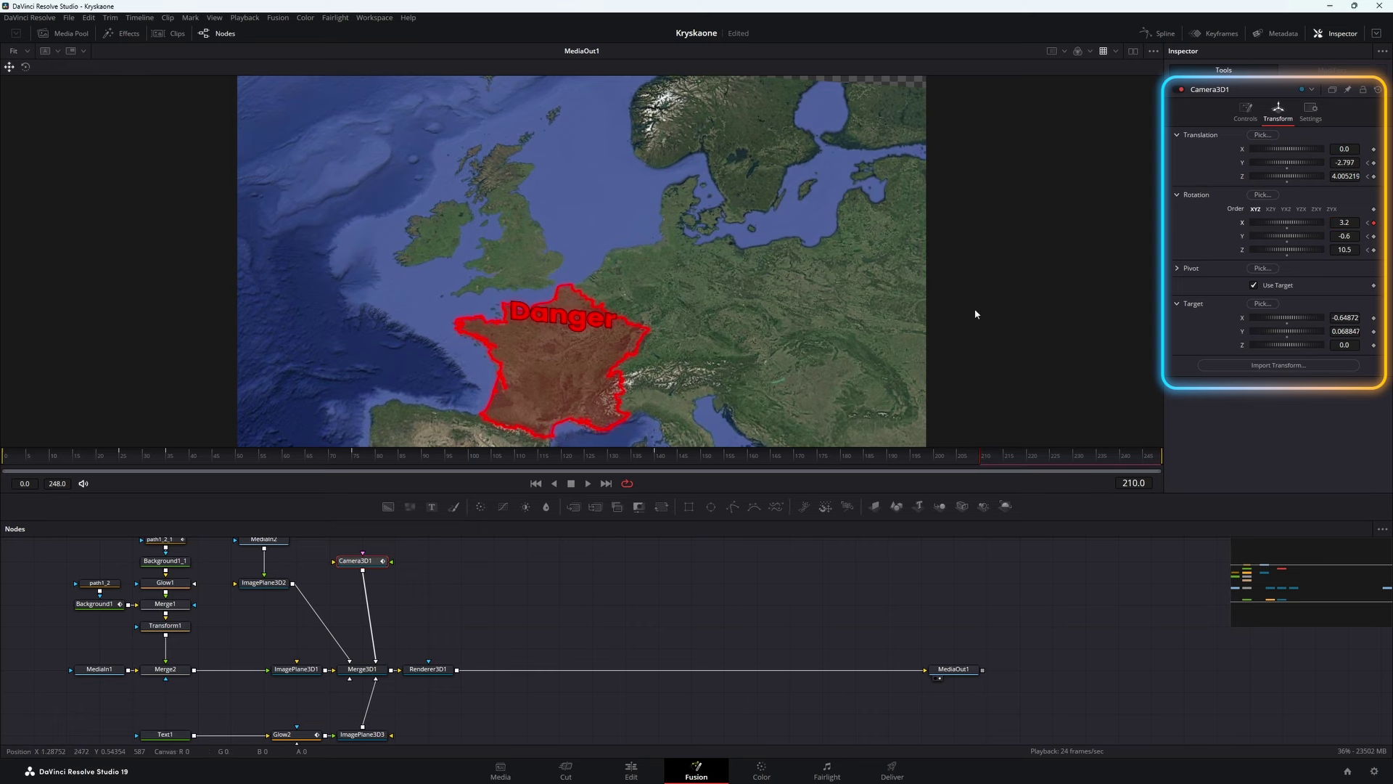
mouse_move(116, 466)
left_mouse_down()
mouse_move(913, 482)
mouse_move(98, 477)
mouse_move(370, 486)
mouse_move(377, 468)
left_mouse_up()
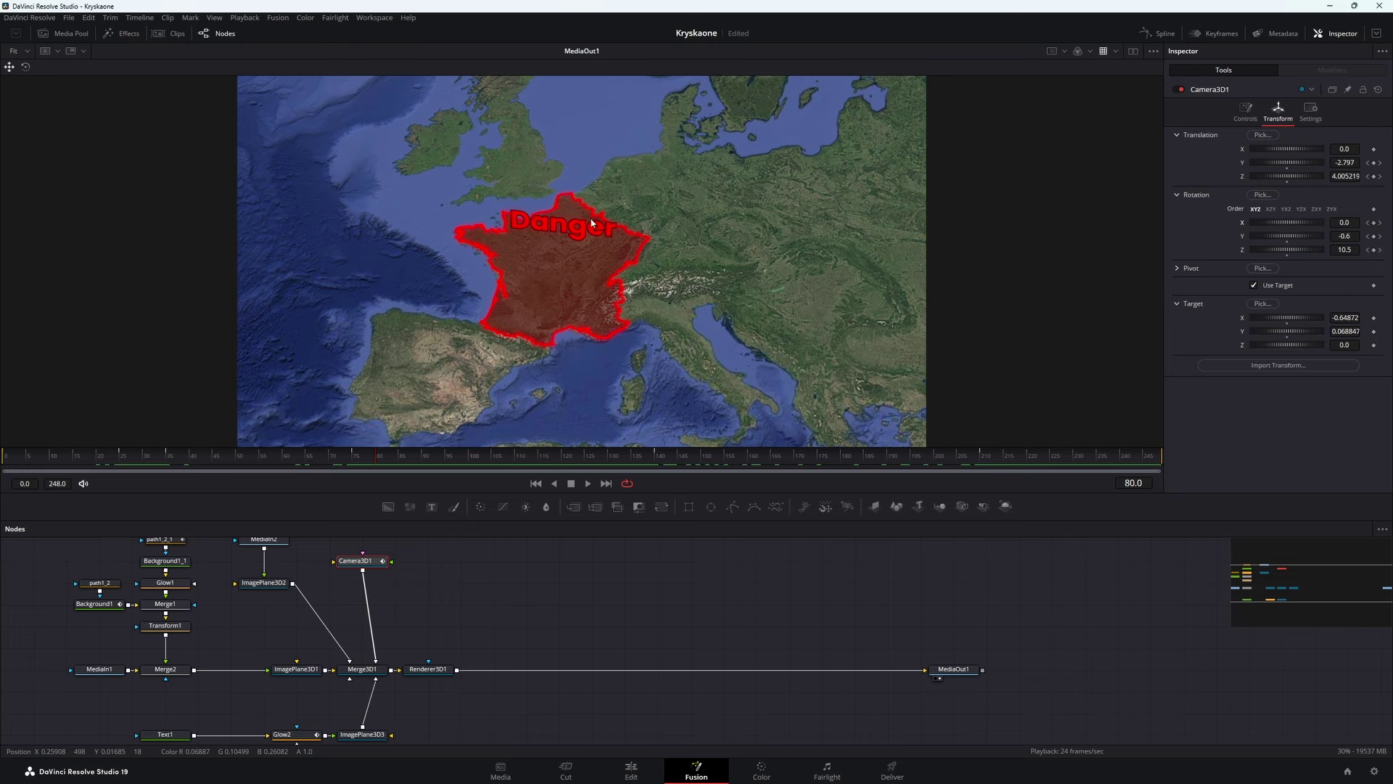
left_click(240, 635)
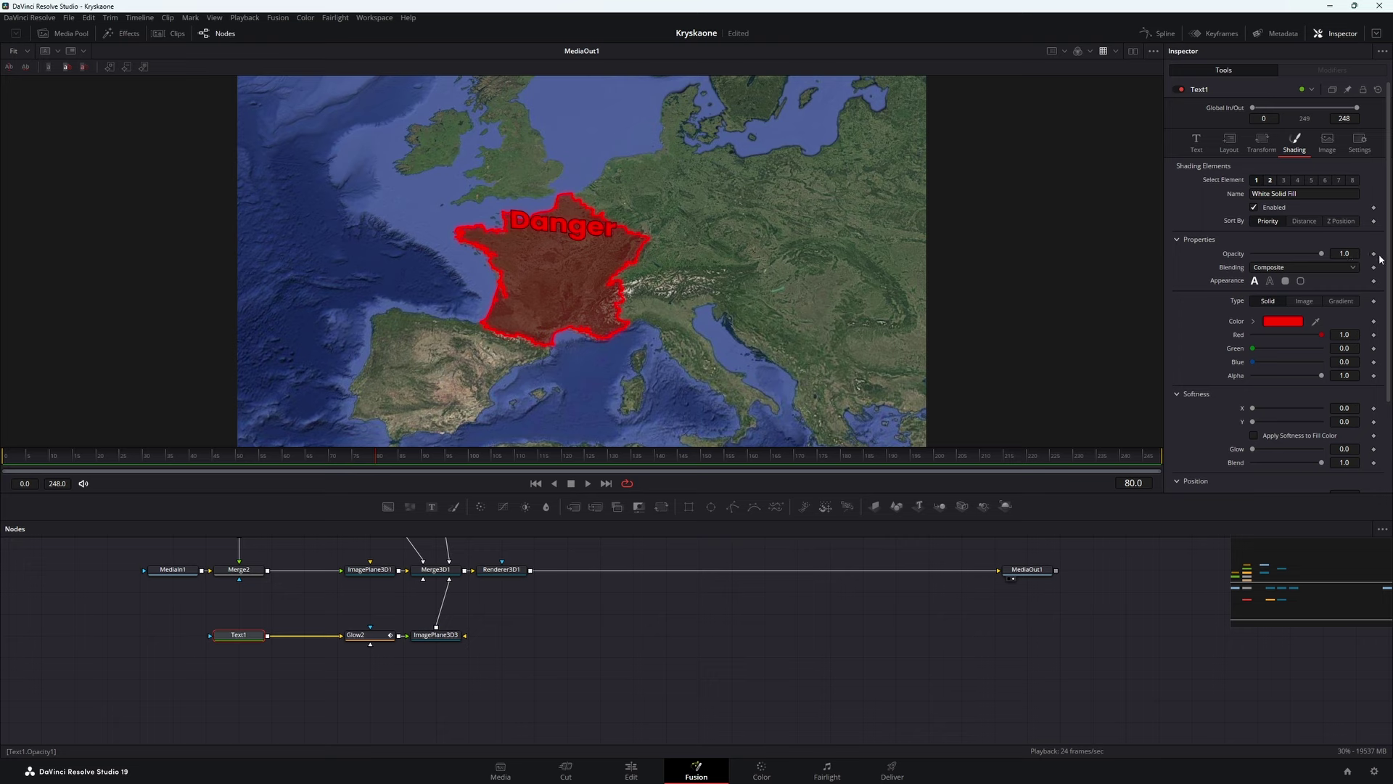
Step: Keyframe the Danger text fill opacity, fading it to 0 at frame 75
key("space")
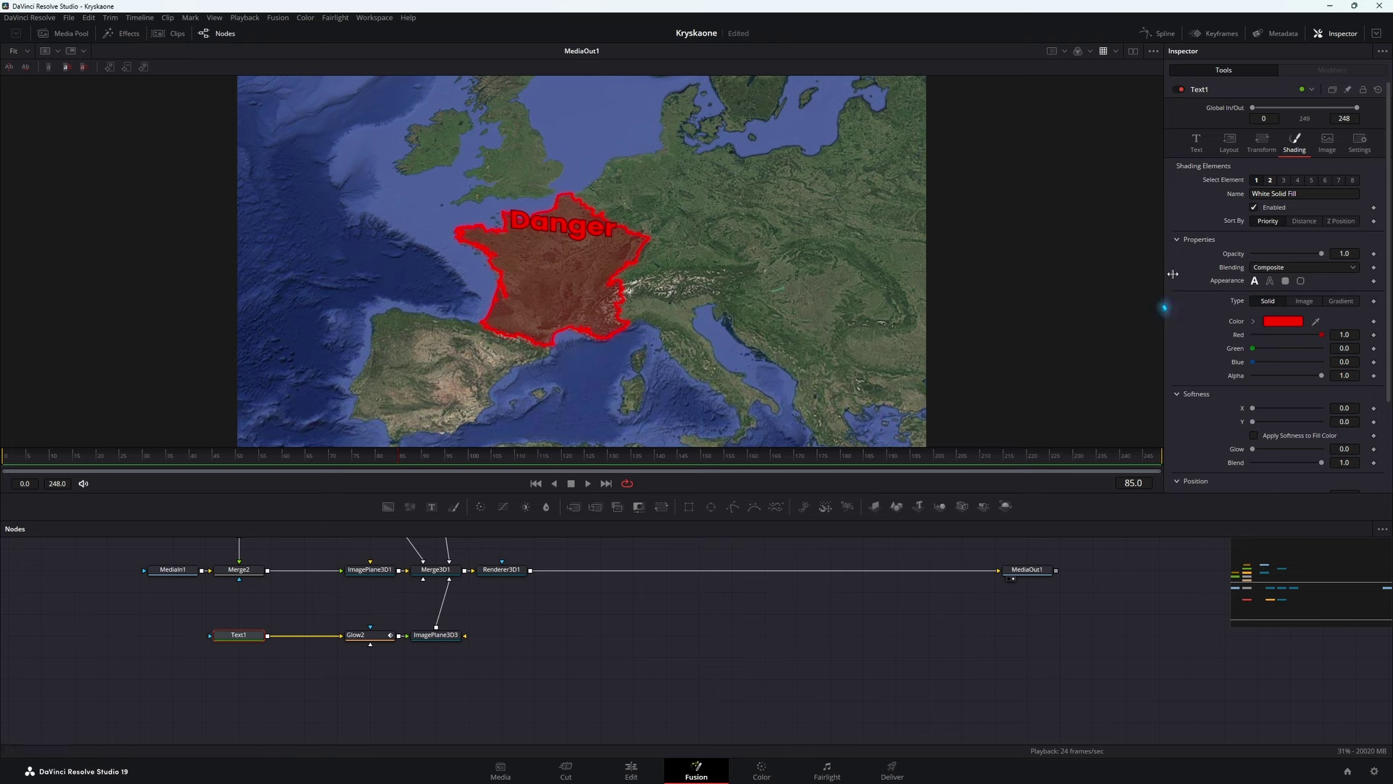
left_click(1374, 253)
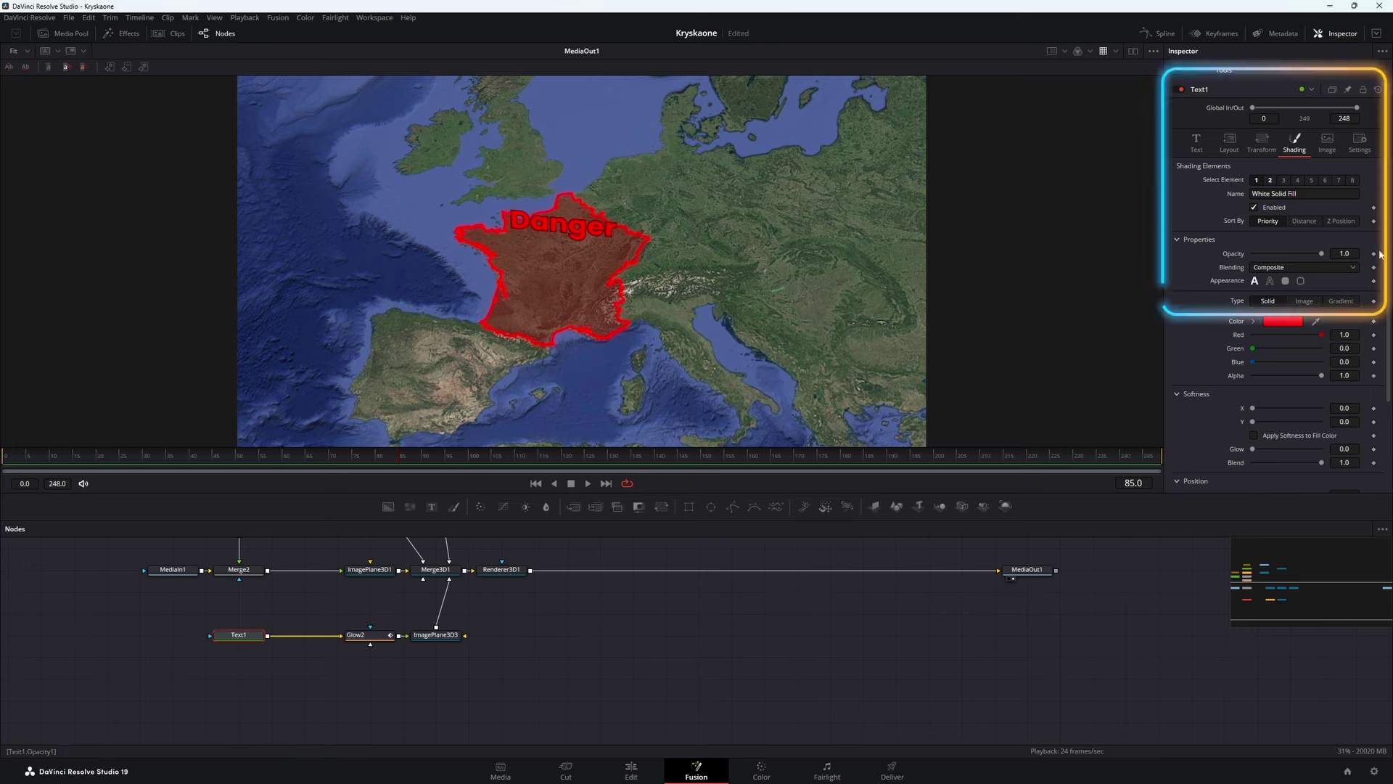
left_click(354, 463)
left_click_drag(1322, 256, 1248, 257)
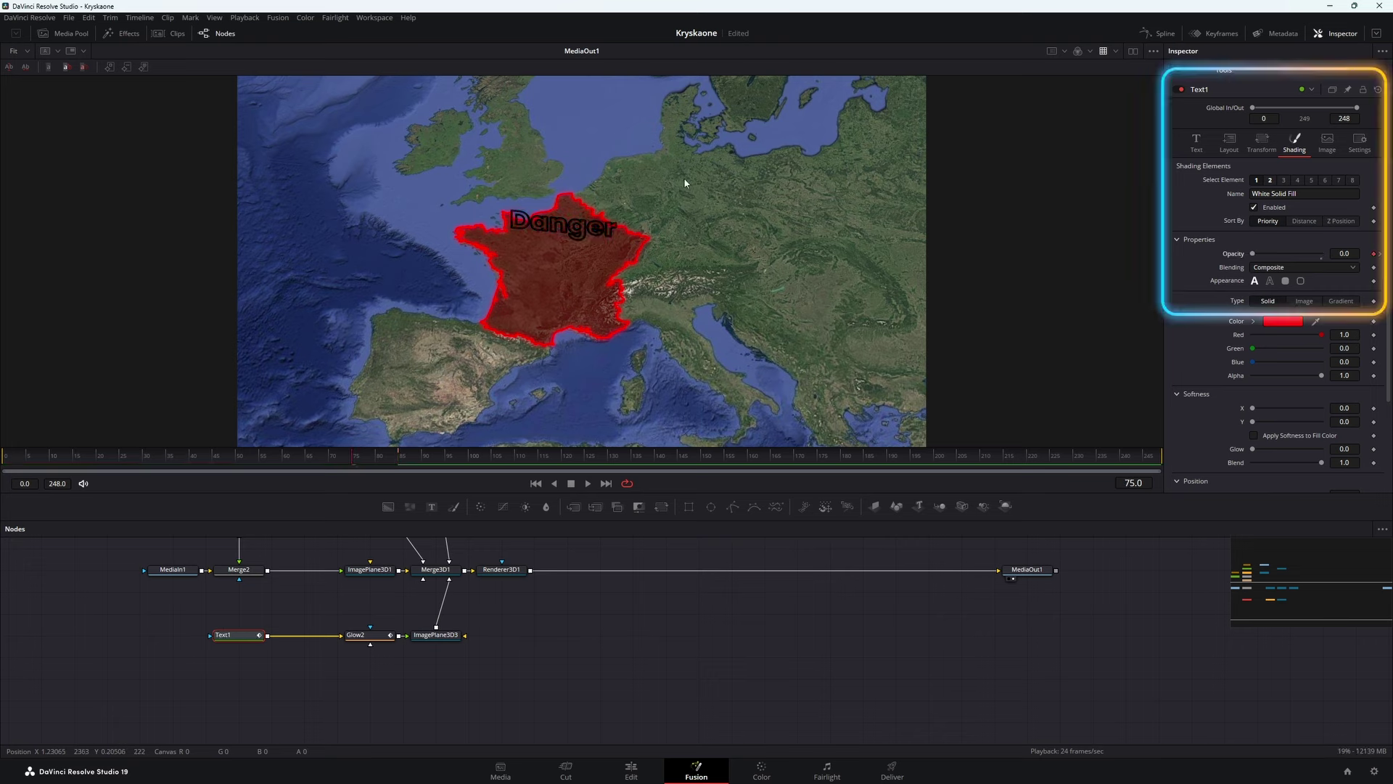
Step: Keyframe the Red Outline element's opacity so it animates from 0 to 1
left_click(1270, 179)
left_click(1374, 253)
left_click(400, 462)
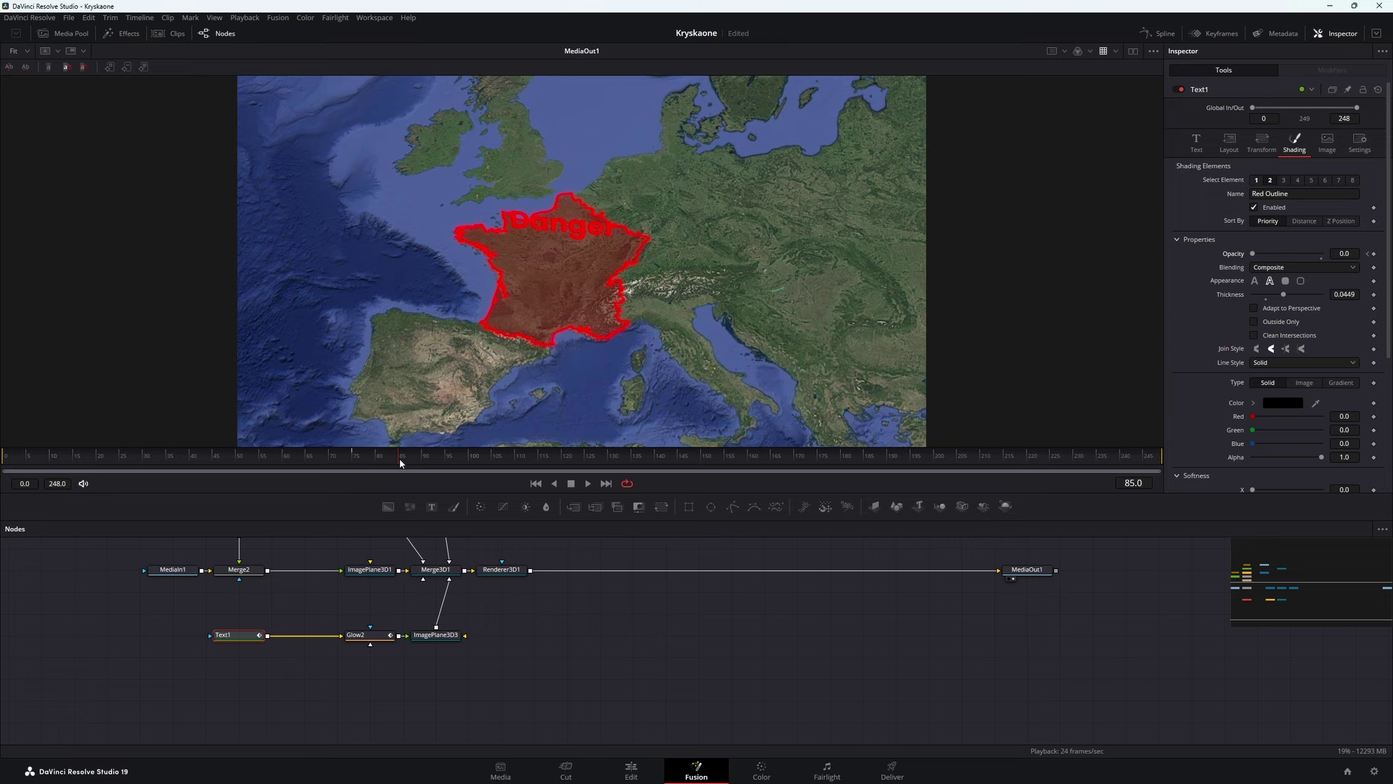
left_click_drag(280, 459, 975, 464)
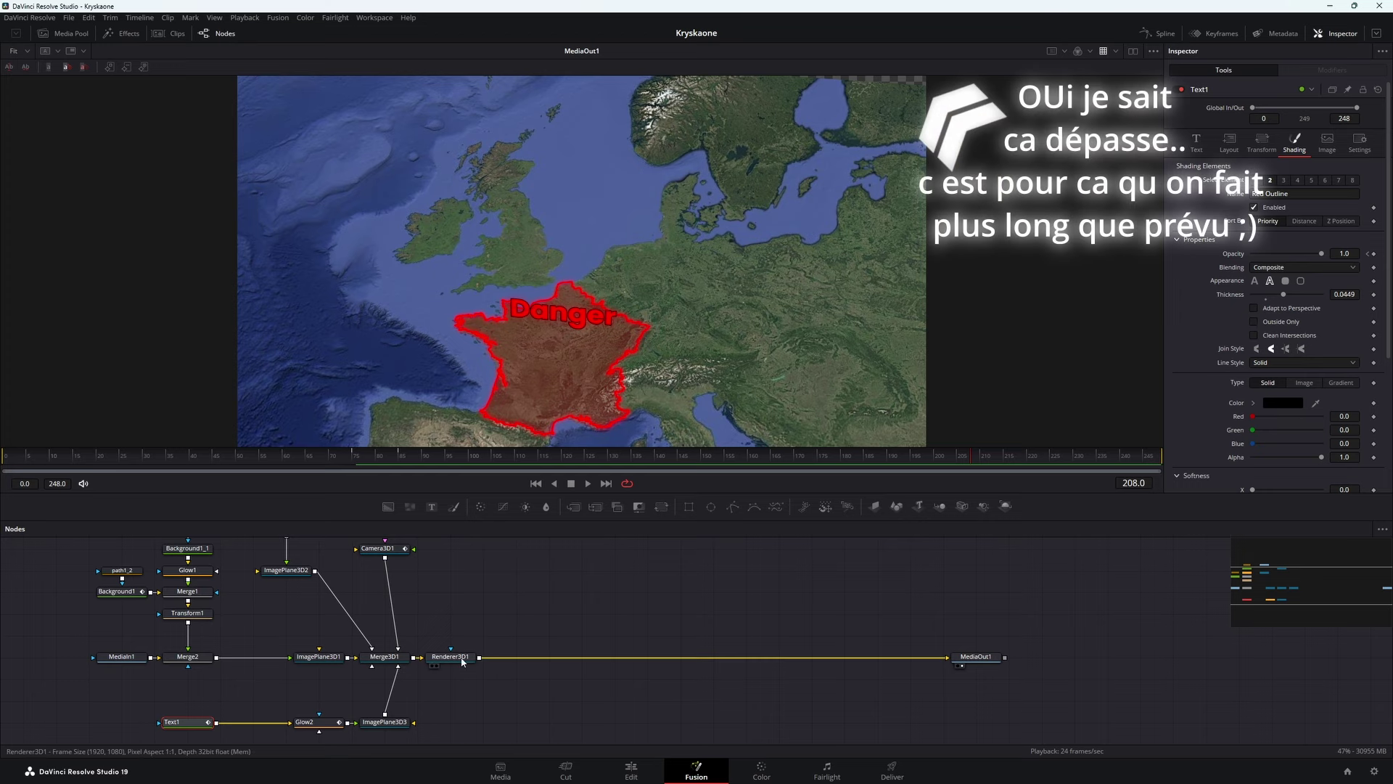
Step: Select Renderer3D1 and search the tool list for blur tools
left_click(457, 658)
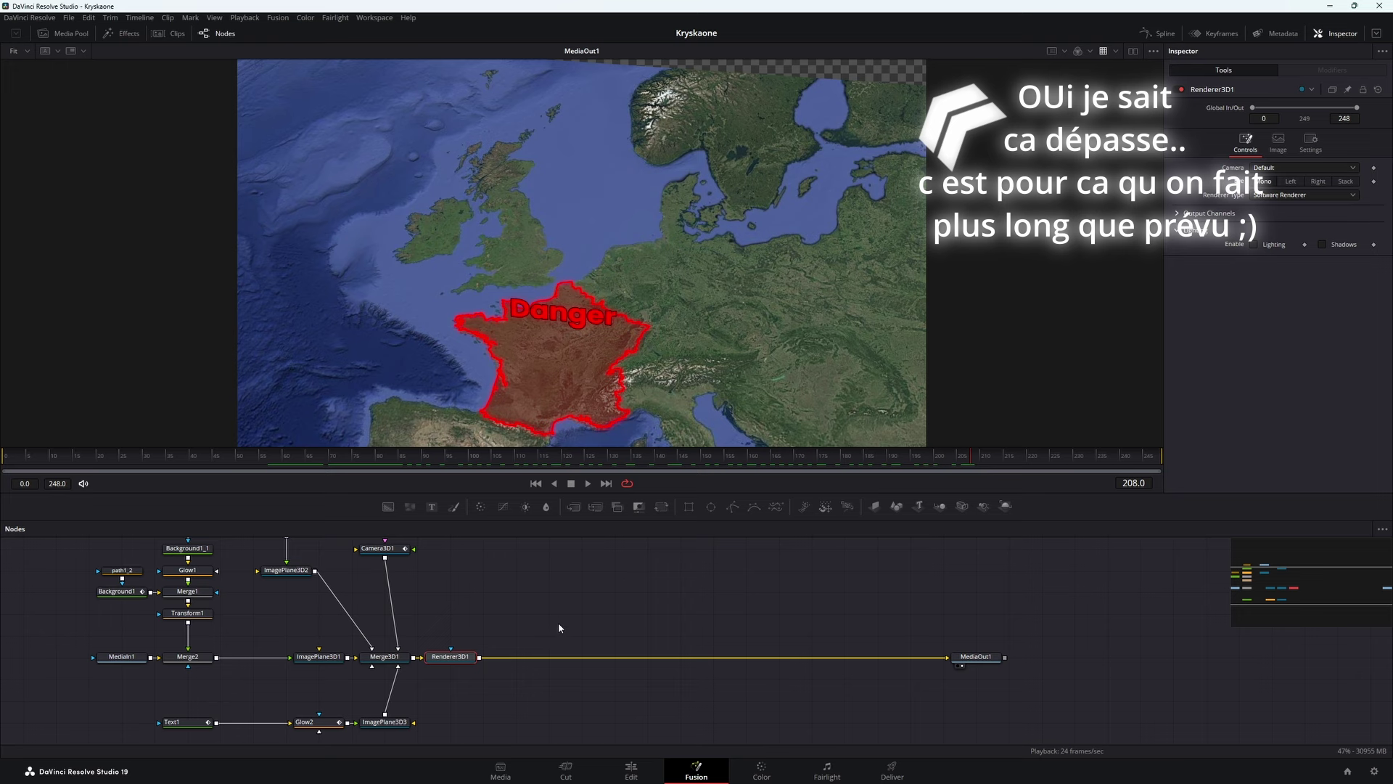
left_click(458, 656)
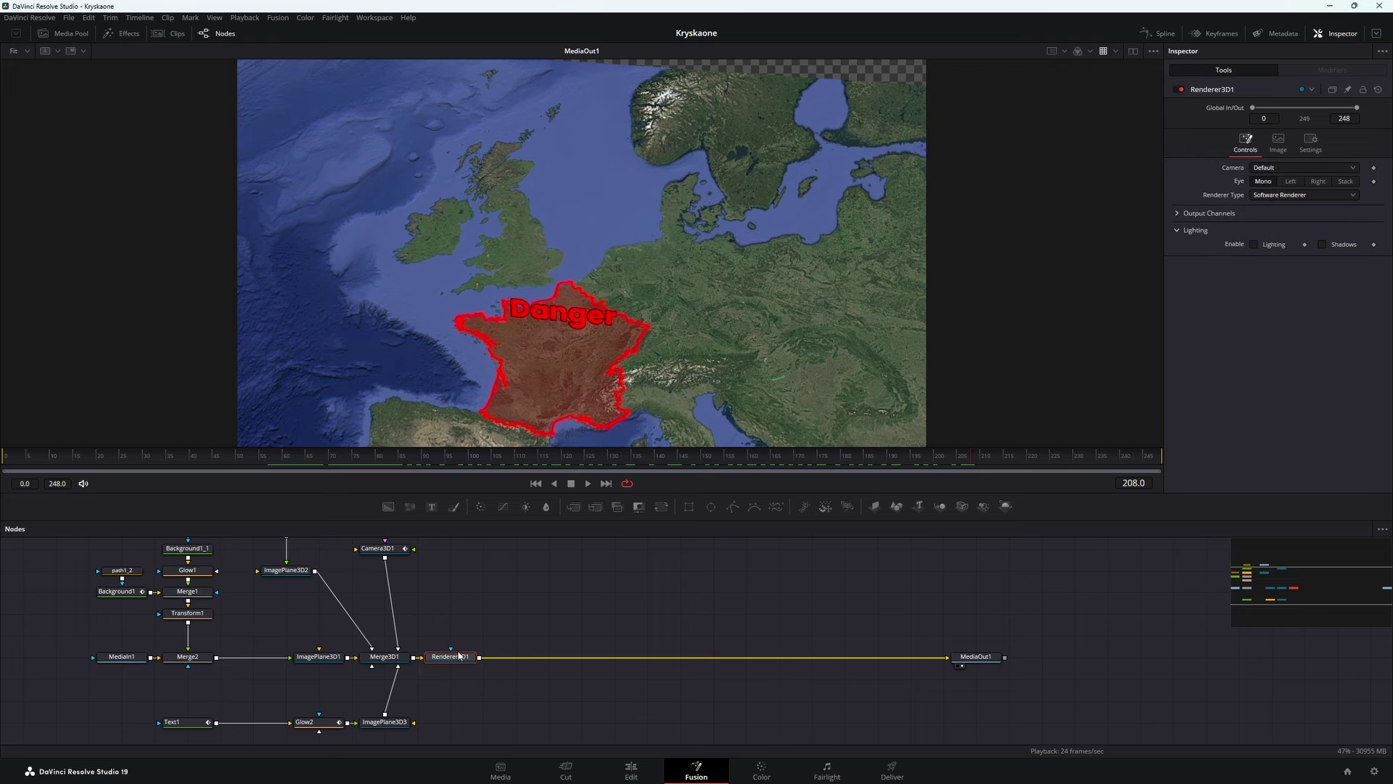
key("shift+space")
type("glow")
type("blur")
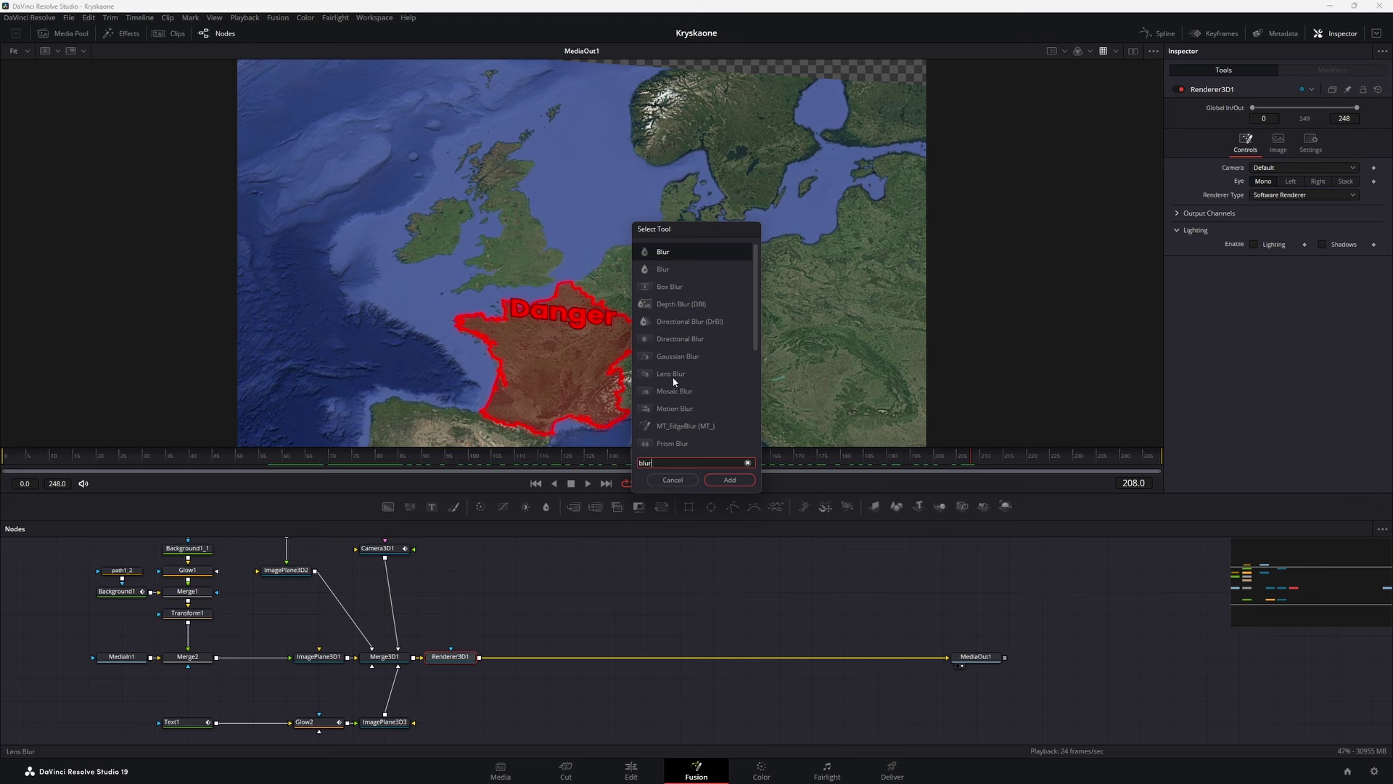
Step: Add a Box Blur node after Renderer3D1
left_click(673, 285)
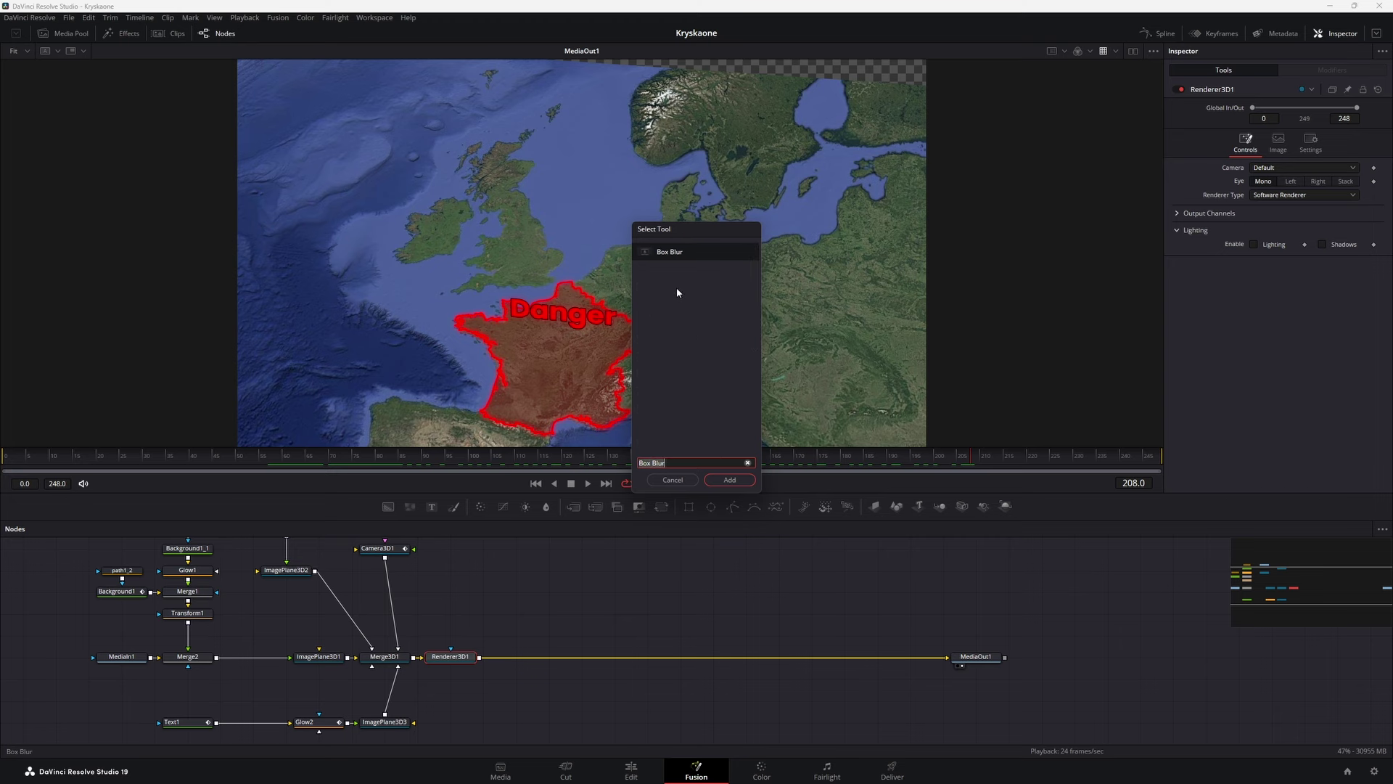
left_click(729, 480)
left_click_drag(507, 657, 614, 661)
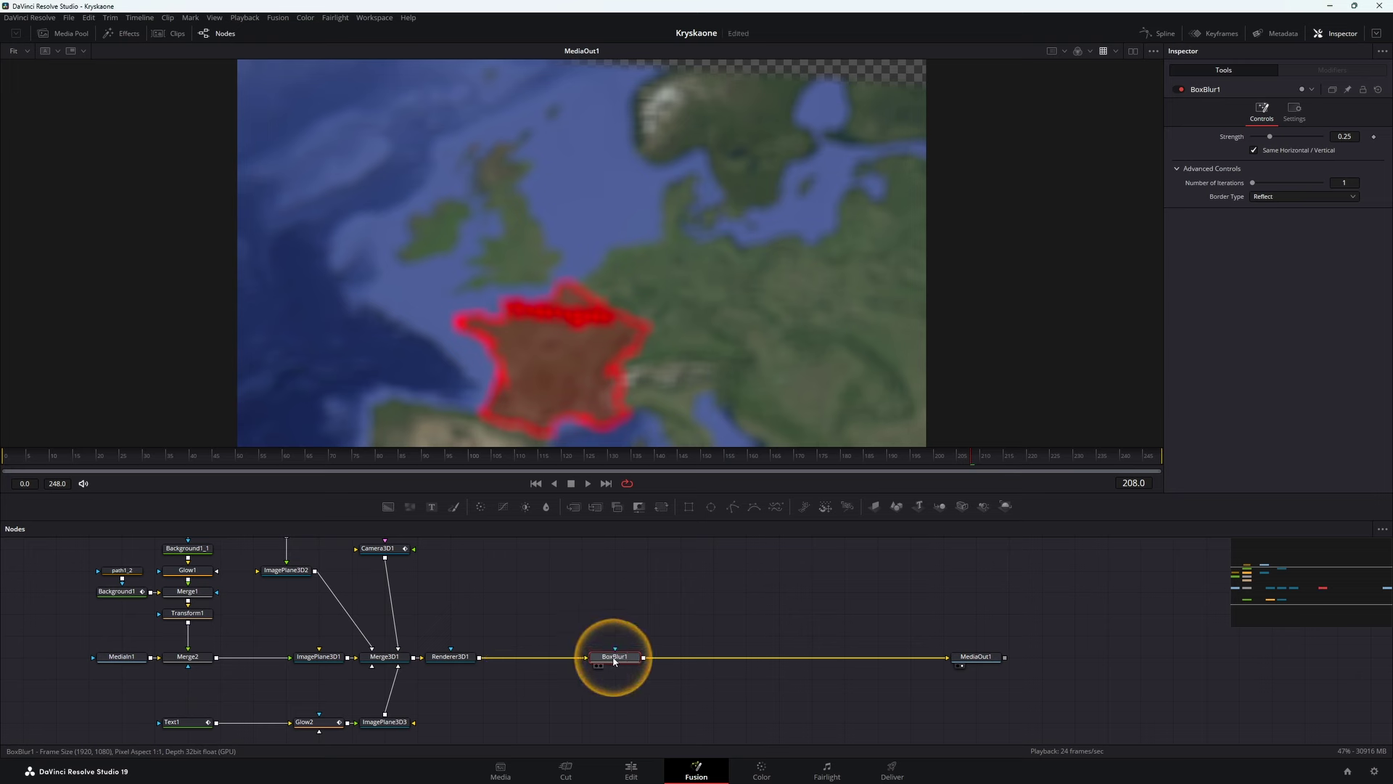
Step: Mask the blur with an inverted Ellipse over France, soft edge about 0.15
left_click(711, 506)
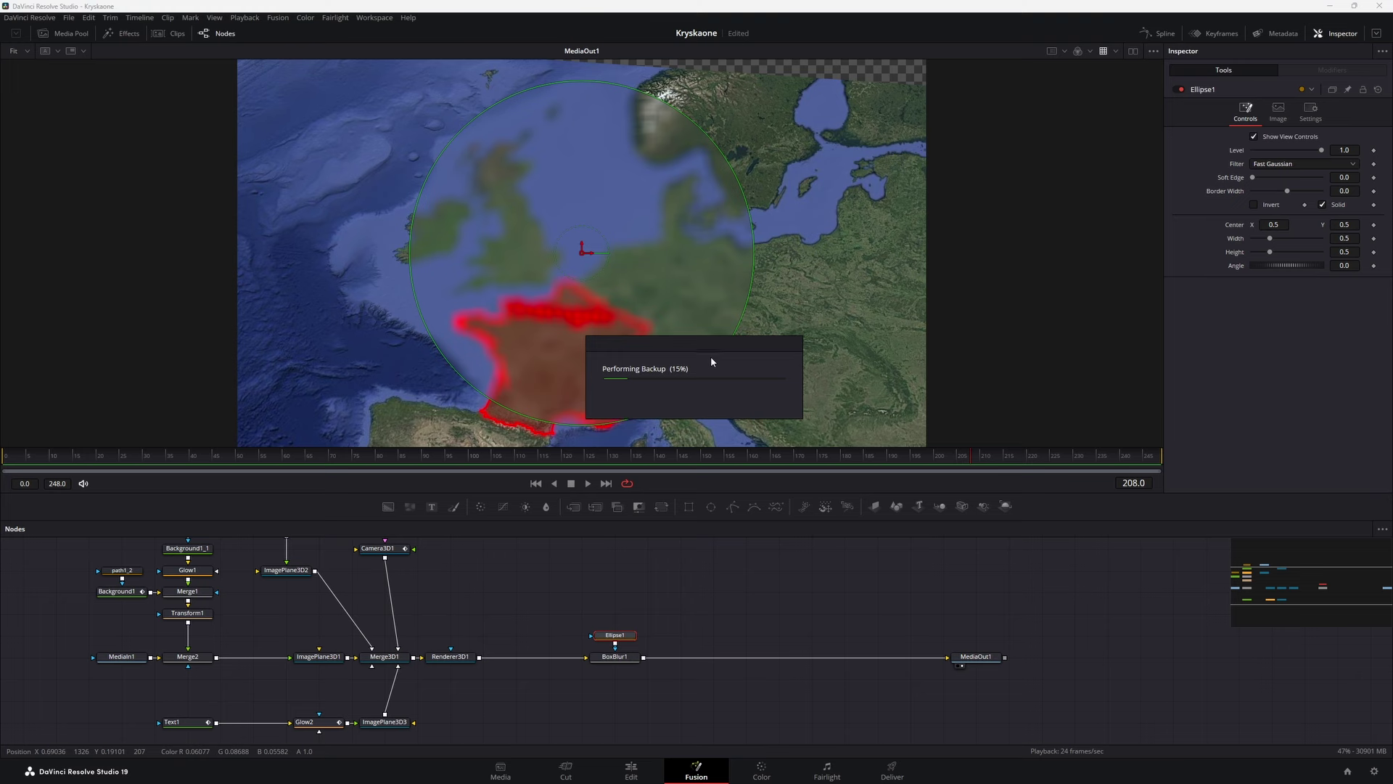
left_click_drag(472, 120, 522, 181)
left_click_drag(583, 247, 555, 356)
left_click(1255, 205)
left_click_drag(643, 306, 686, 285)
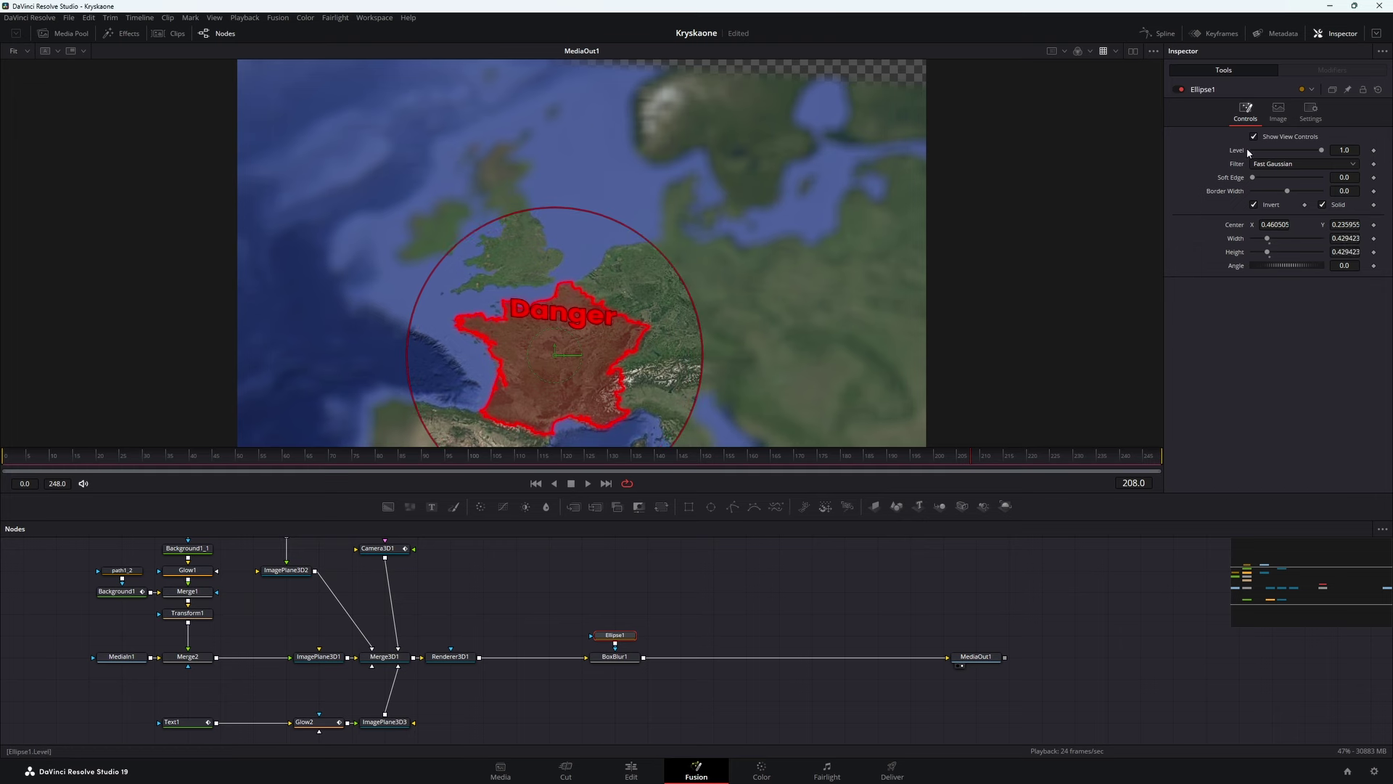
left_click_drag(1253, 177, 1304, 177)
mouse_move(555, 355)
left_mouse_down()
mouse_move(584, 320)
mouse_move(577, 283)
left_mouse_up()
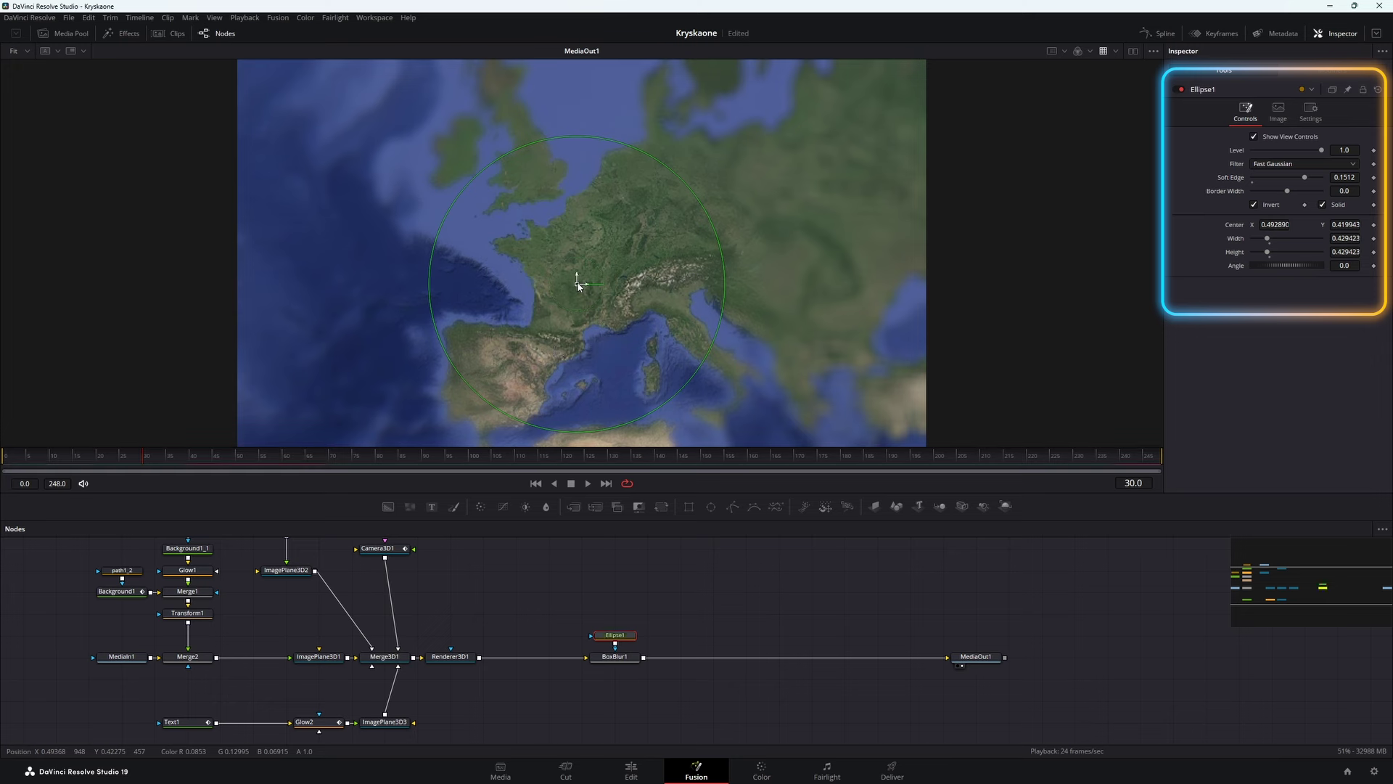
left_click(1373, 224)
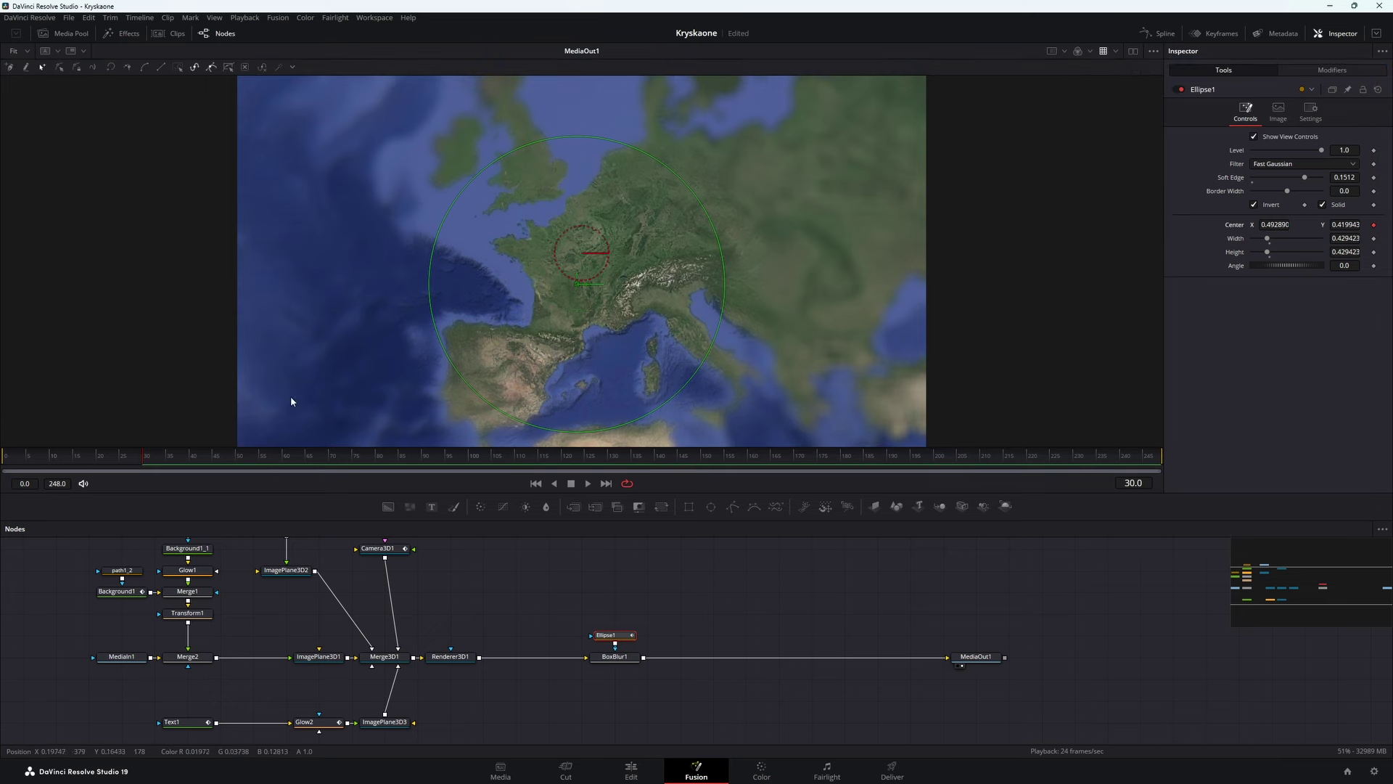
Step: Shift the Ellipse1 and BoxBlur1 nodes left to tidy the graph
left_click(697, 451)
left_click_drag(697, 442, 863, 452)
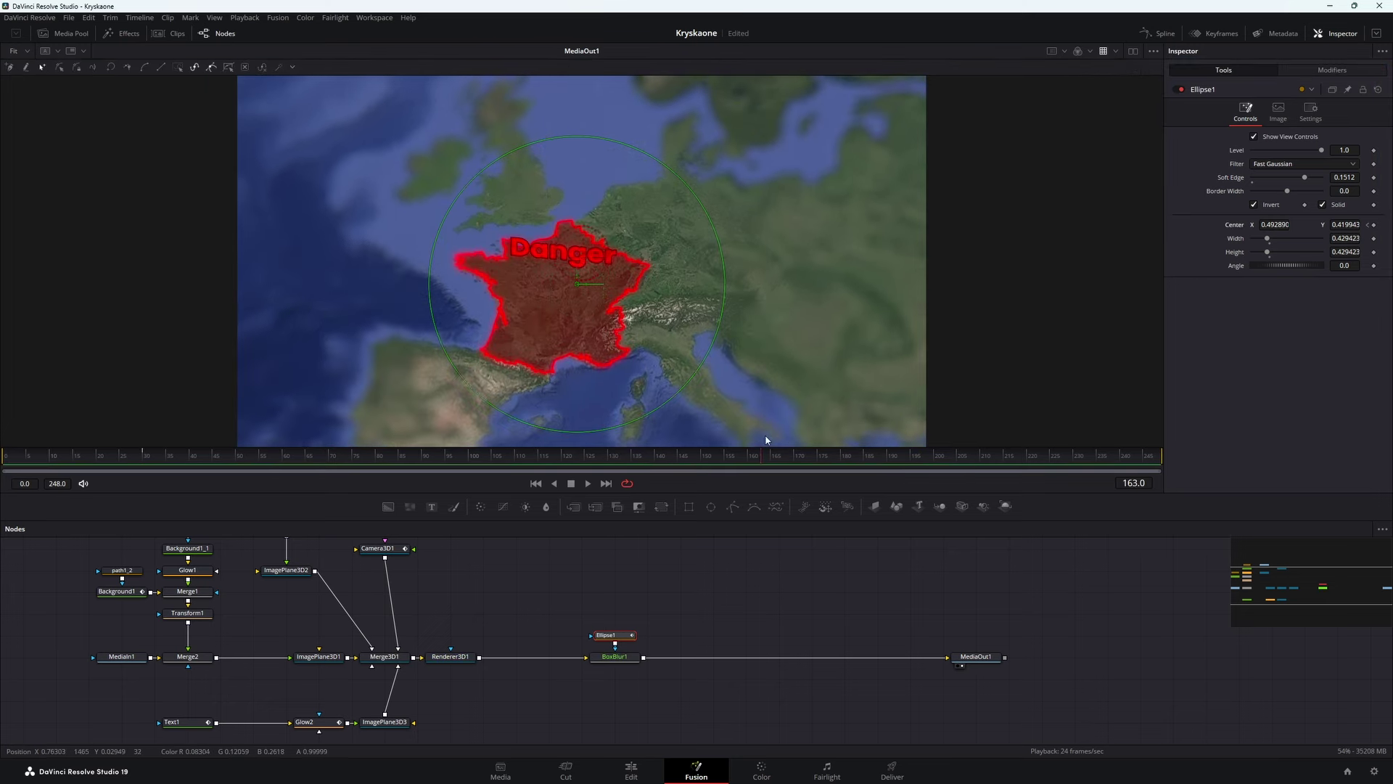
mouse_move(646, 601)
left_mouse_down()
mouse_move(583, 666)
mouse_move(549, 656)
mouse_move(542, 592)
left_mouse_up()
left_click(642, 595)
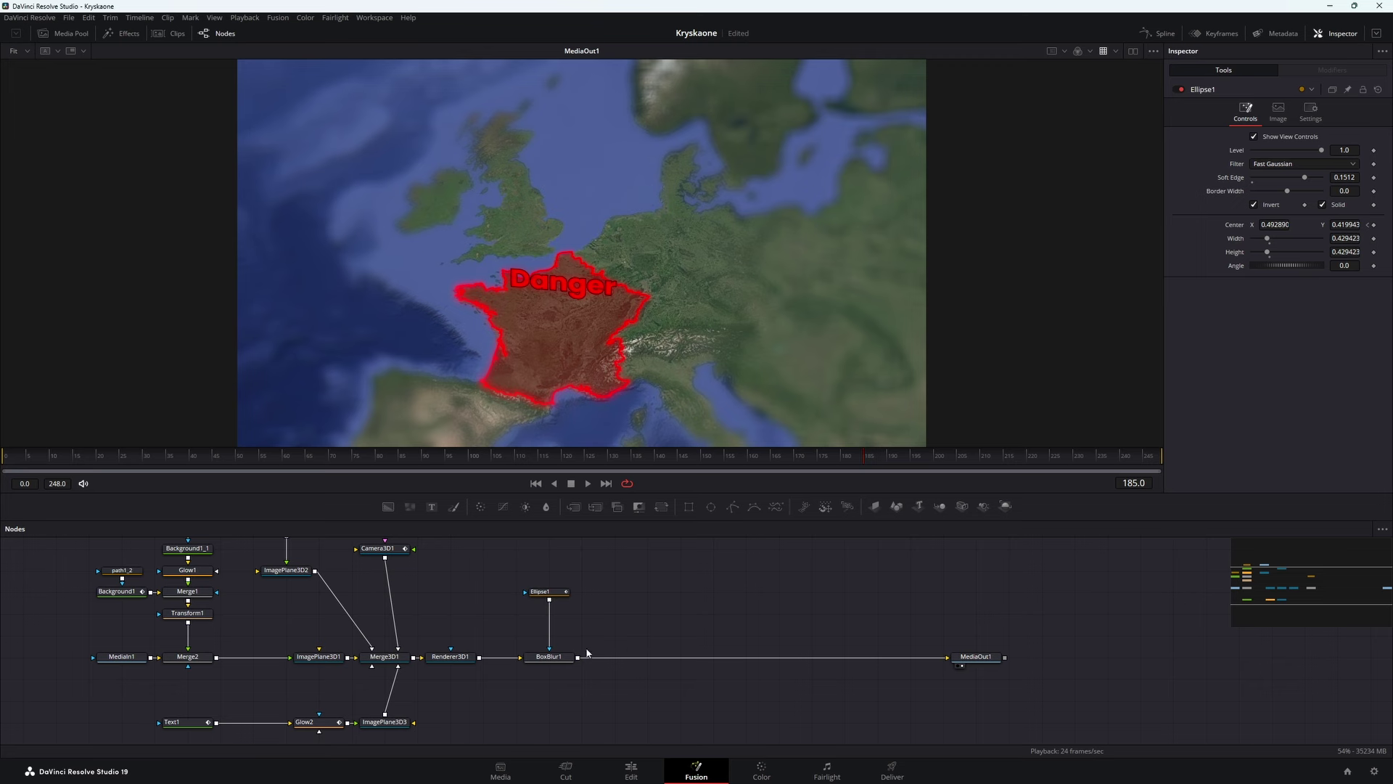
left_click(563, 657)
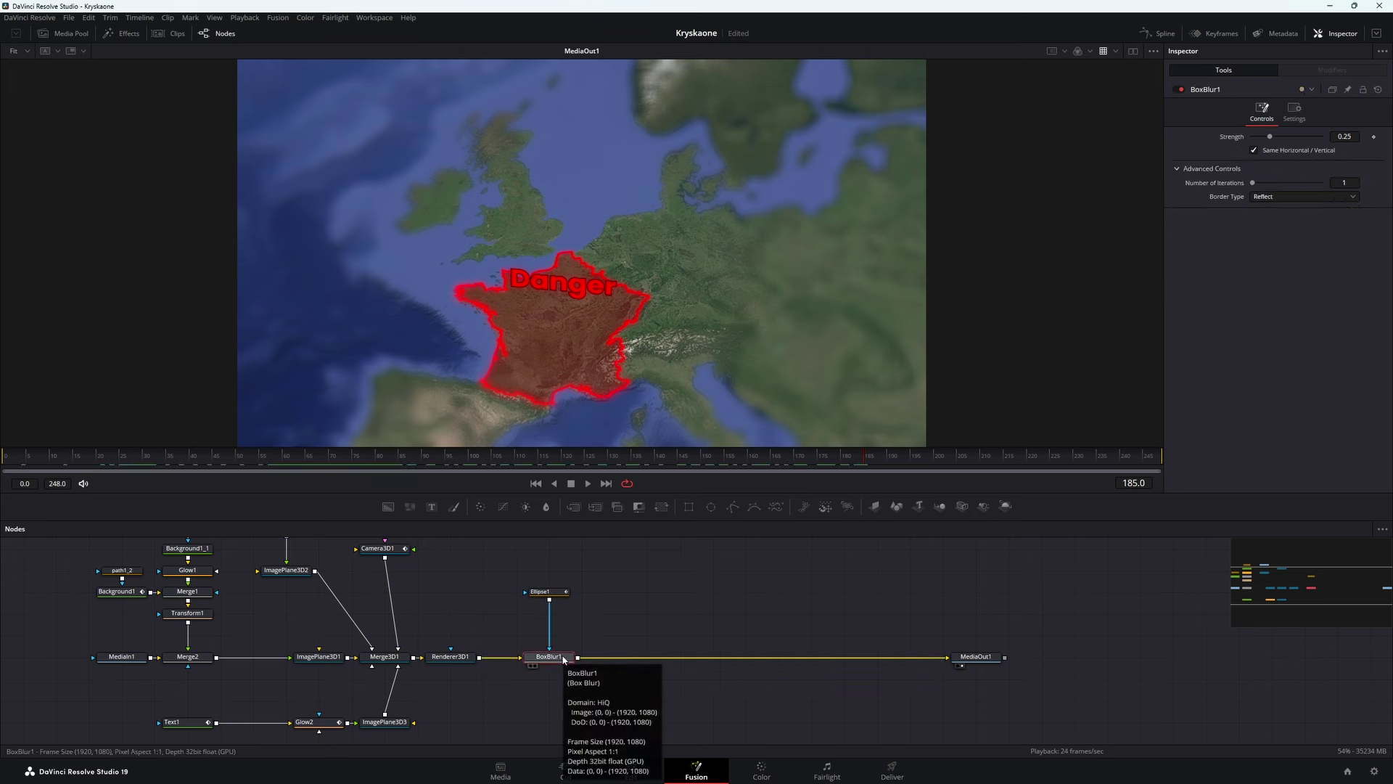
Step: Add Film Grain after BoxBlur1 at opacity 0.772, masked by Ellipse1
key("shift+space")
type("grain")
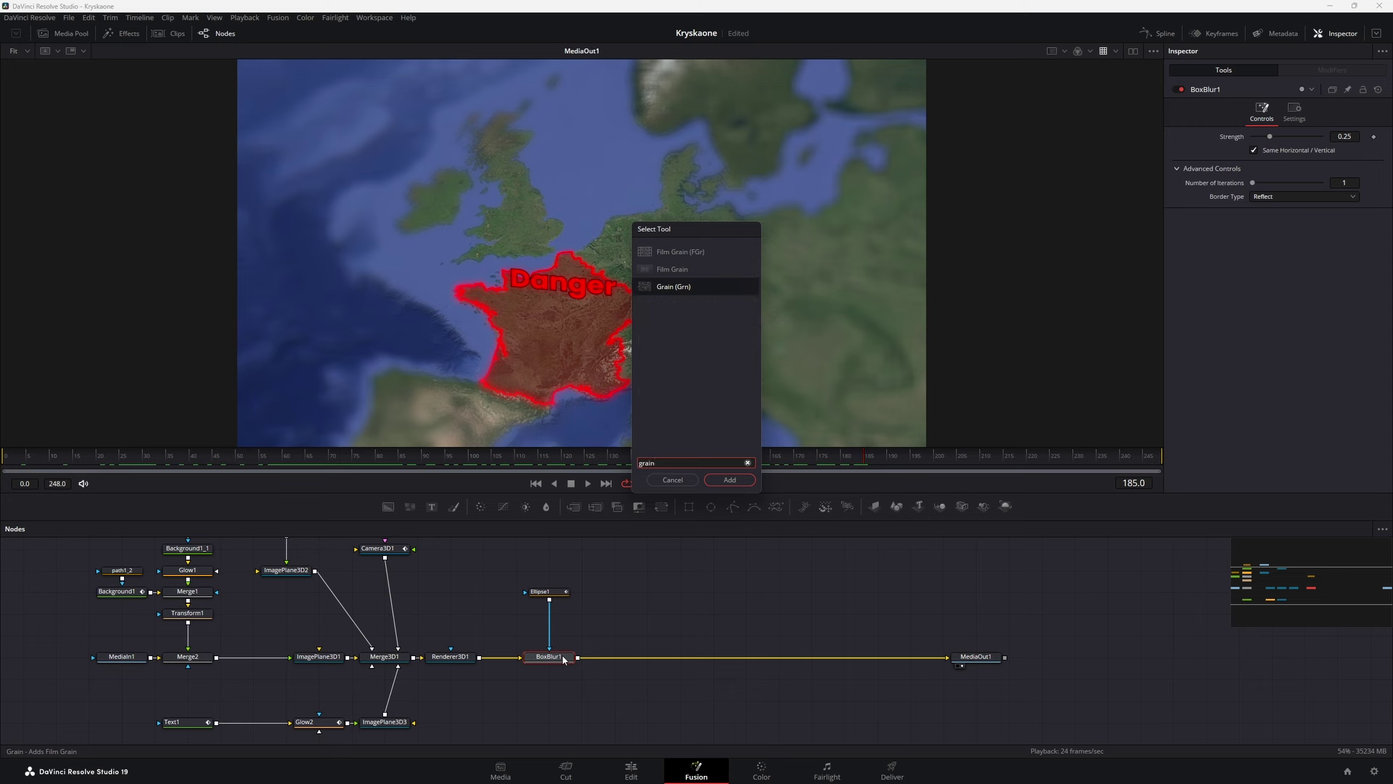
double_click(677, 270)
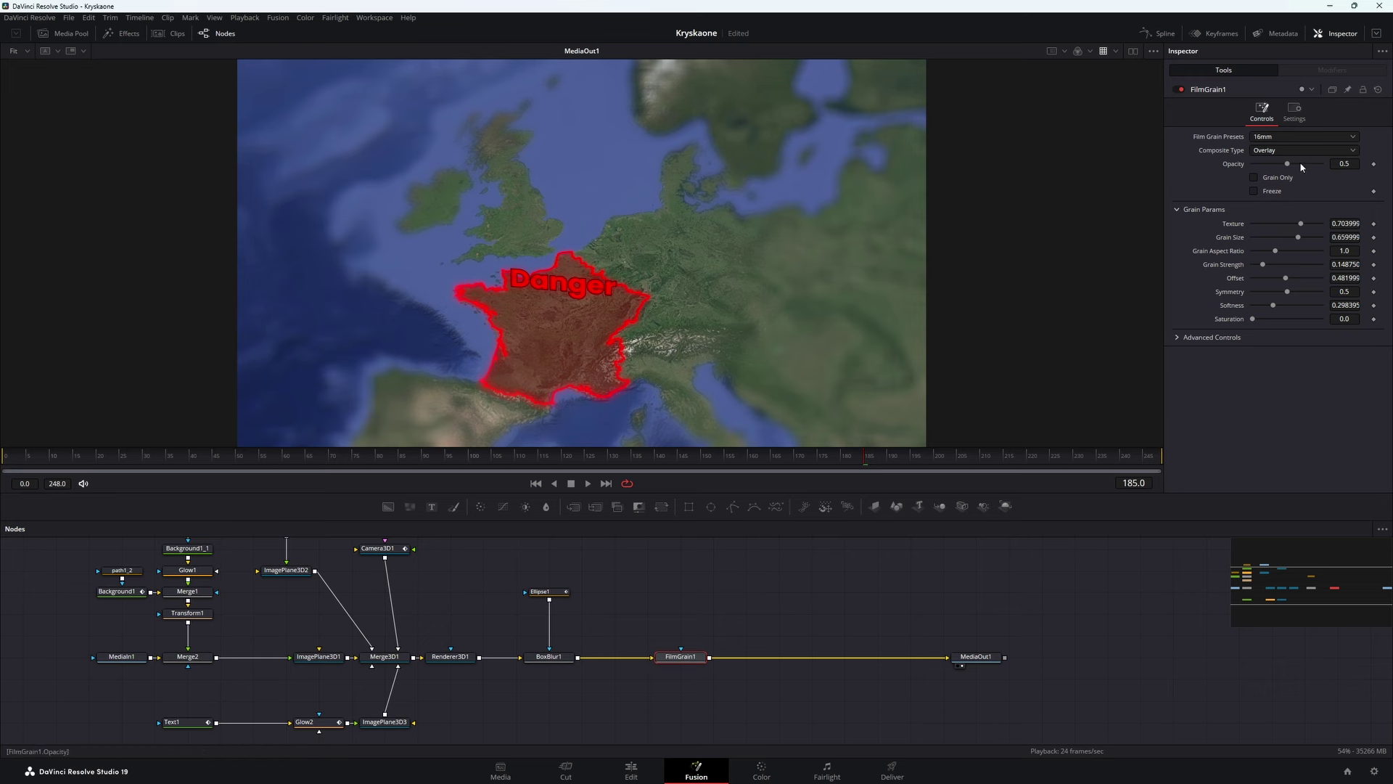
left_click_drag(1289, 164, 1306, 164)
left_click_drag(553, 604, 683, 651)
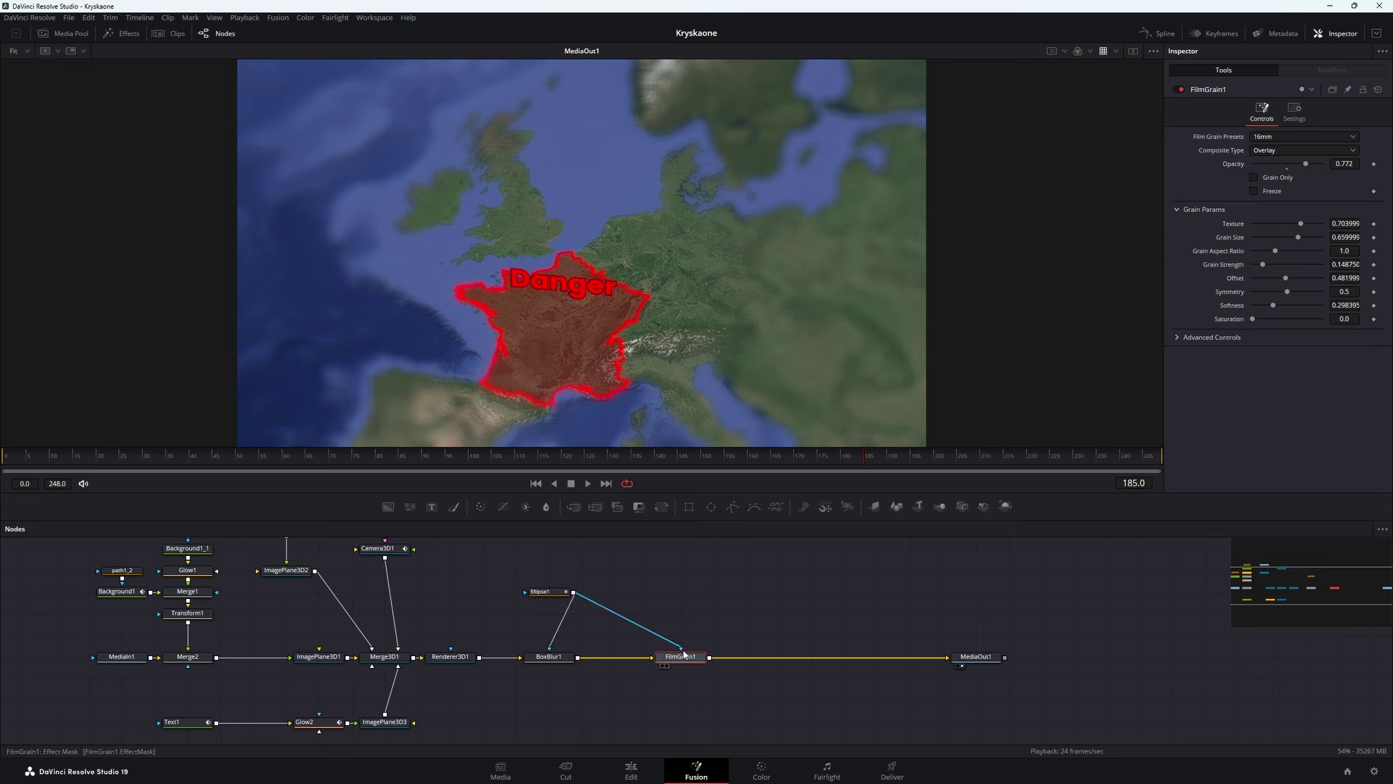
left_click(10, 456)
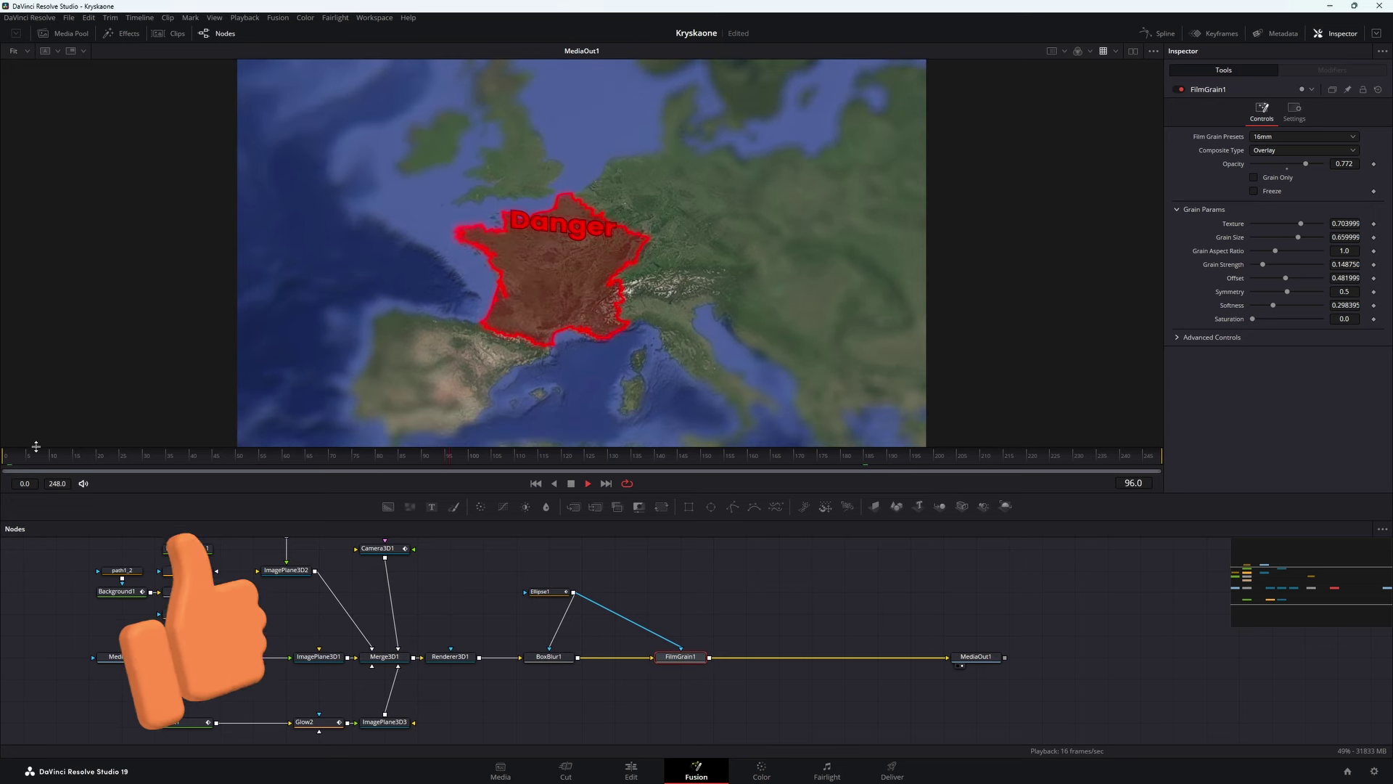
Step: Stop playback of the finished comp at frame 137
key("space")
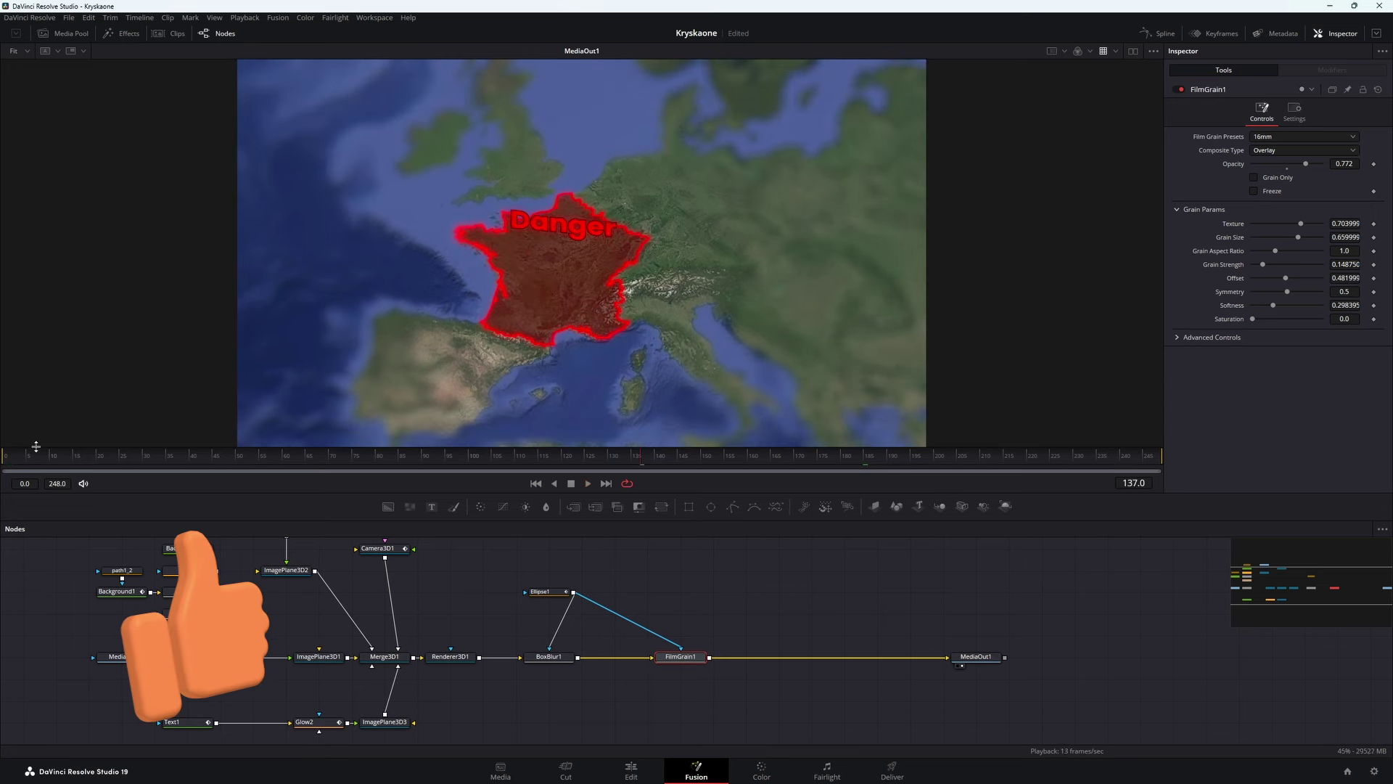